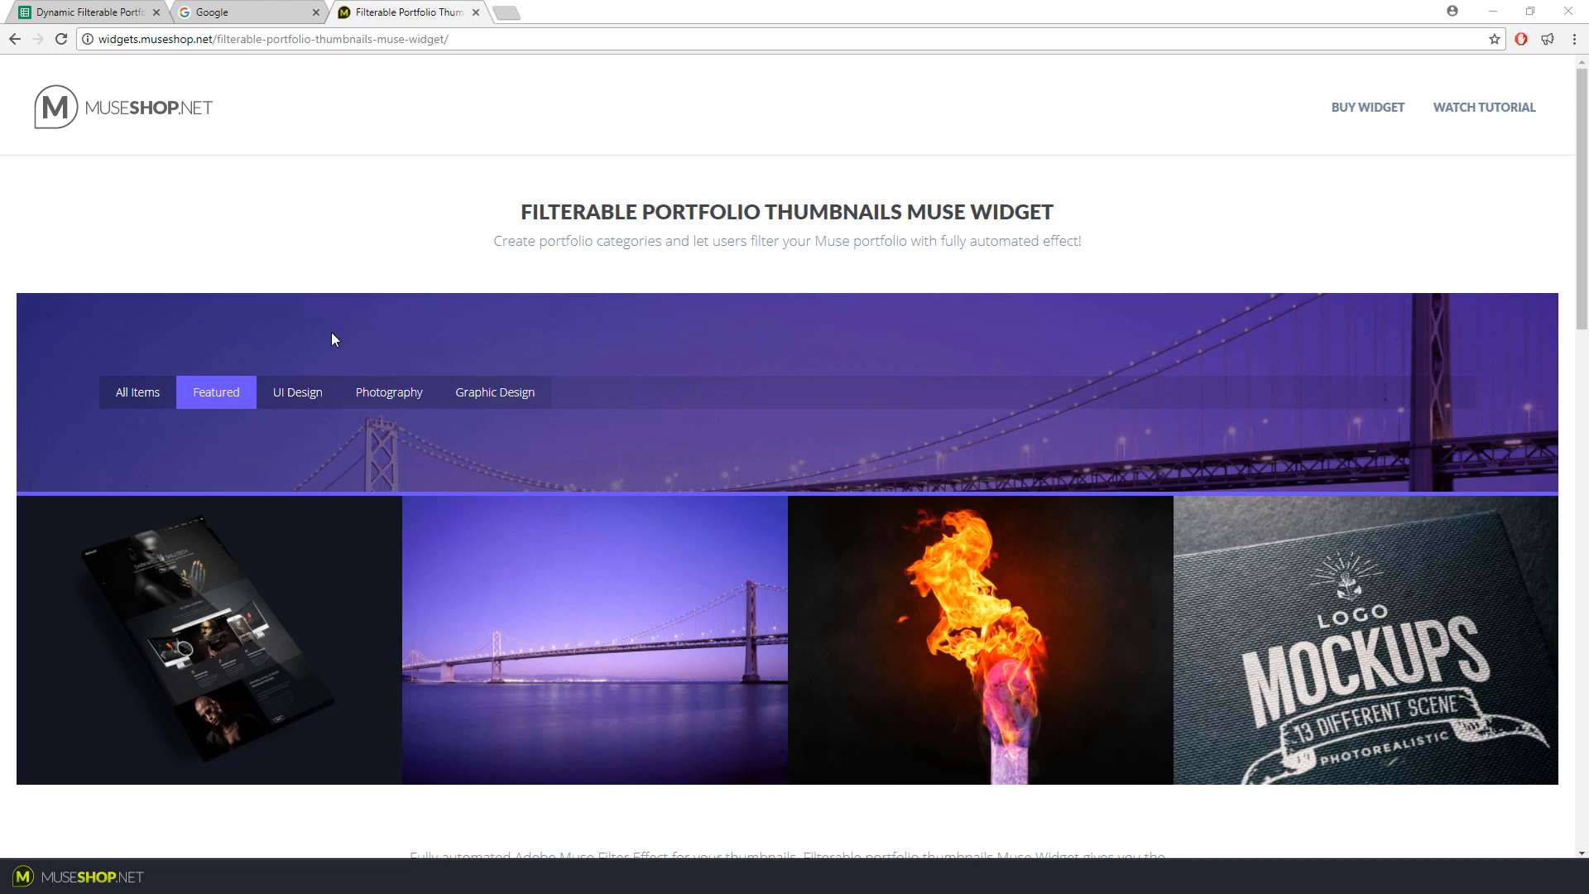
Preview the demo portfolio's All Items, UI Design and Photography filters, and view the spreadsheet template behind it
click(300, 393)
click(381, 389)
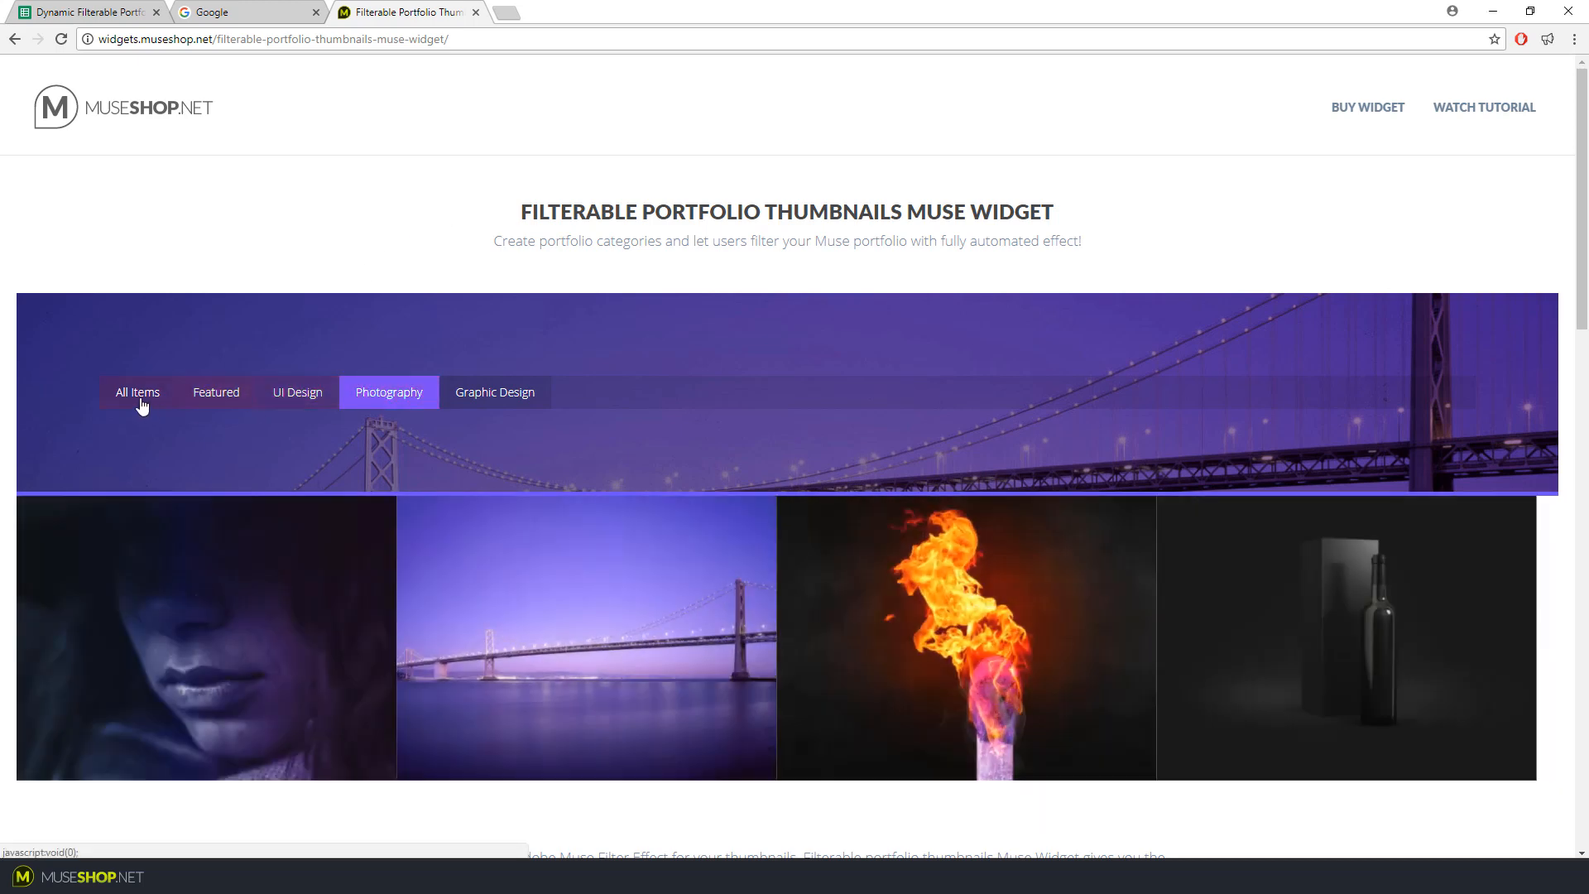
click(139, 396)
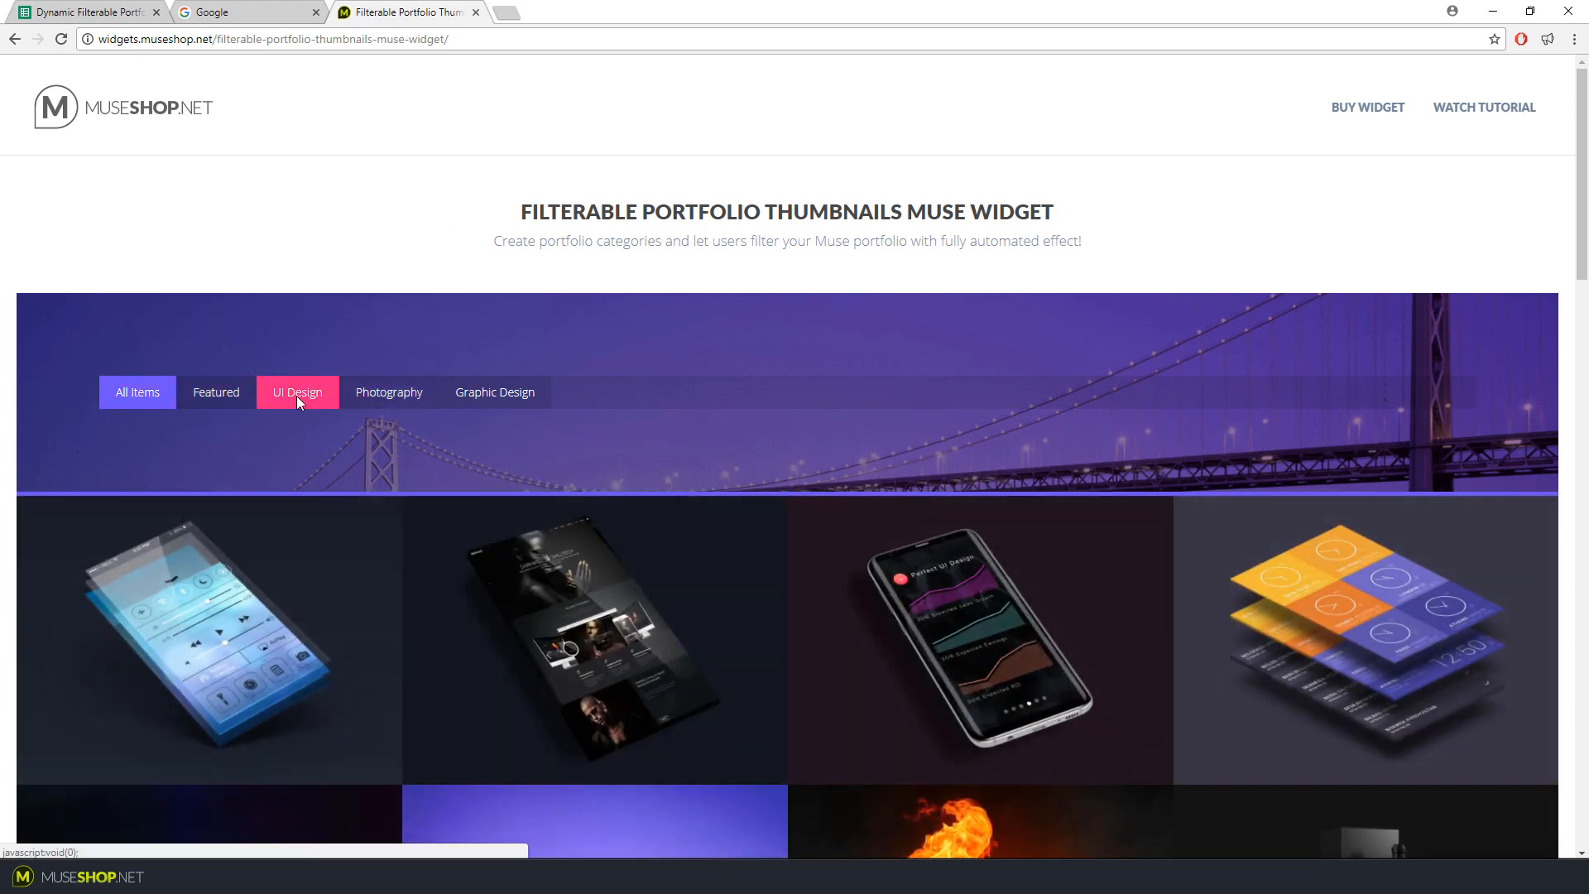
click(298, 392)
click(376, 392)
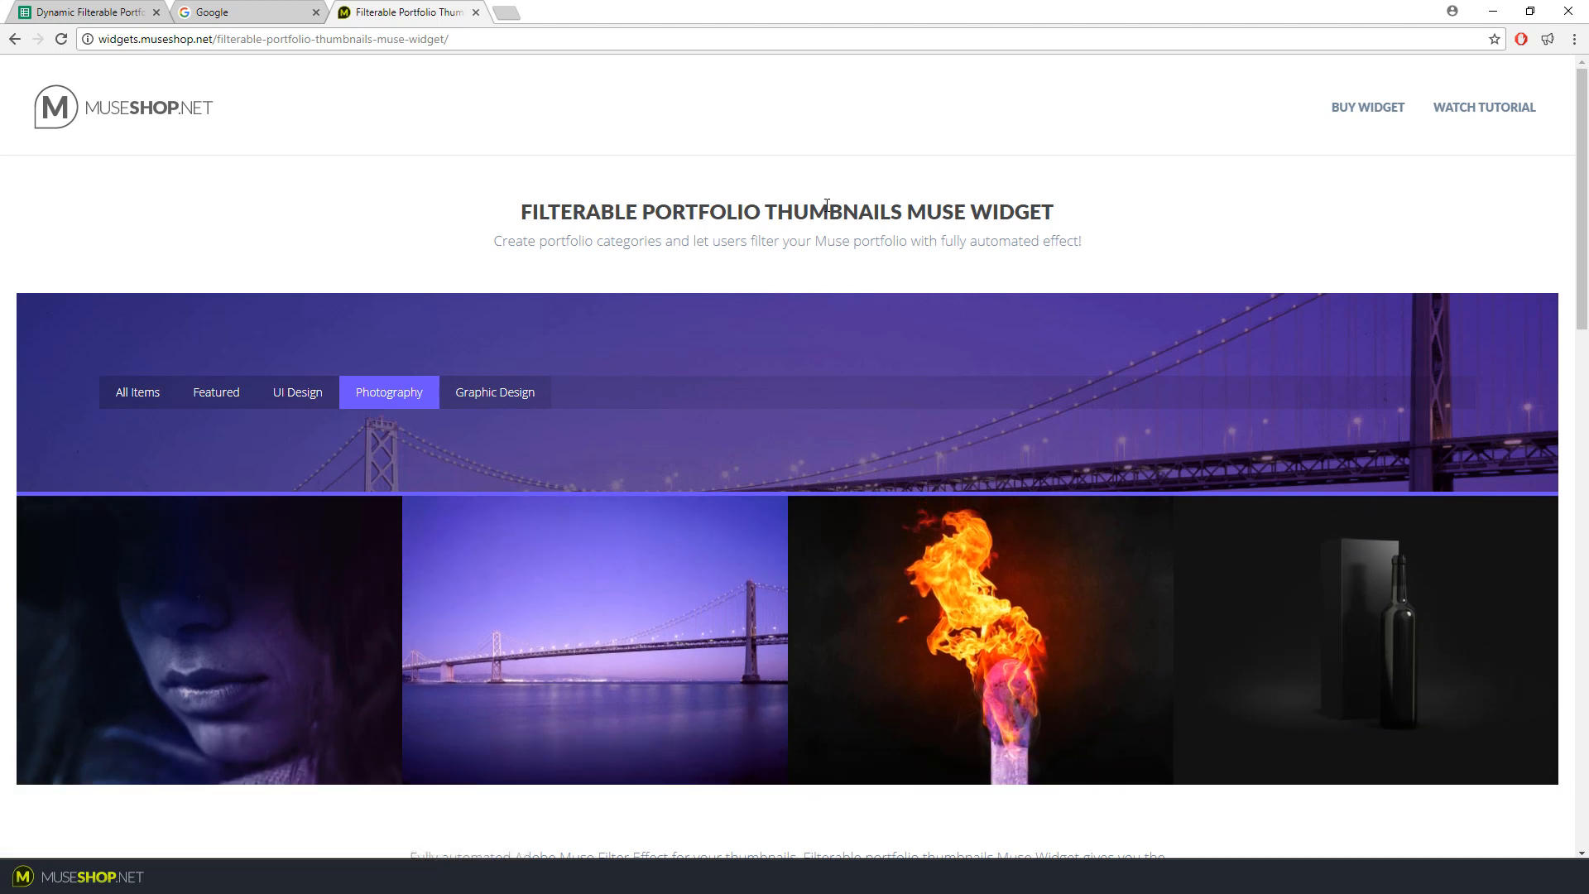
click(130, 18)
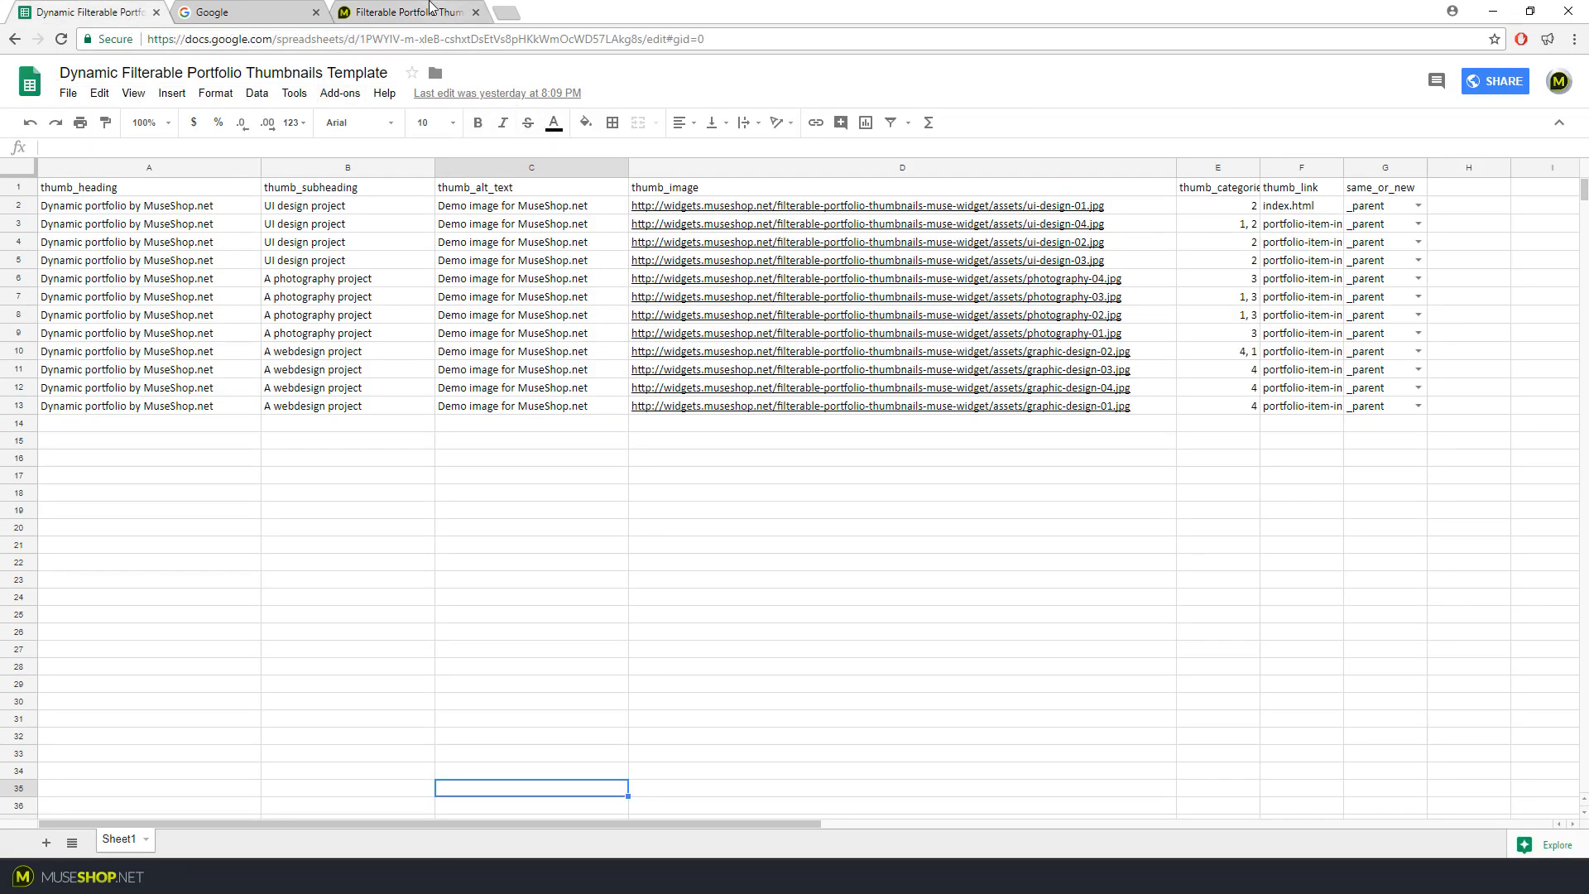
click(429, 5)
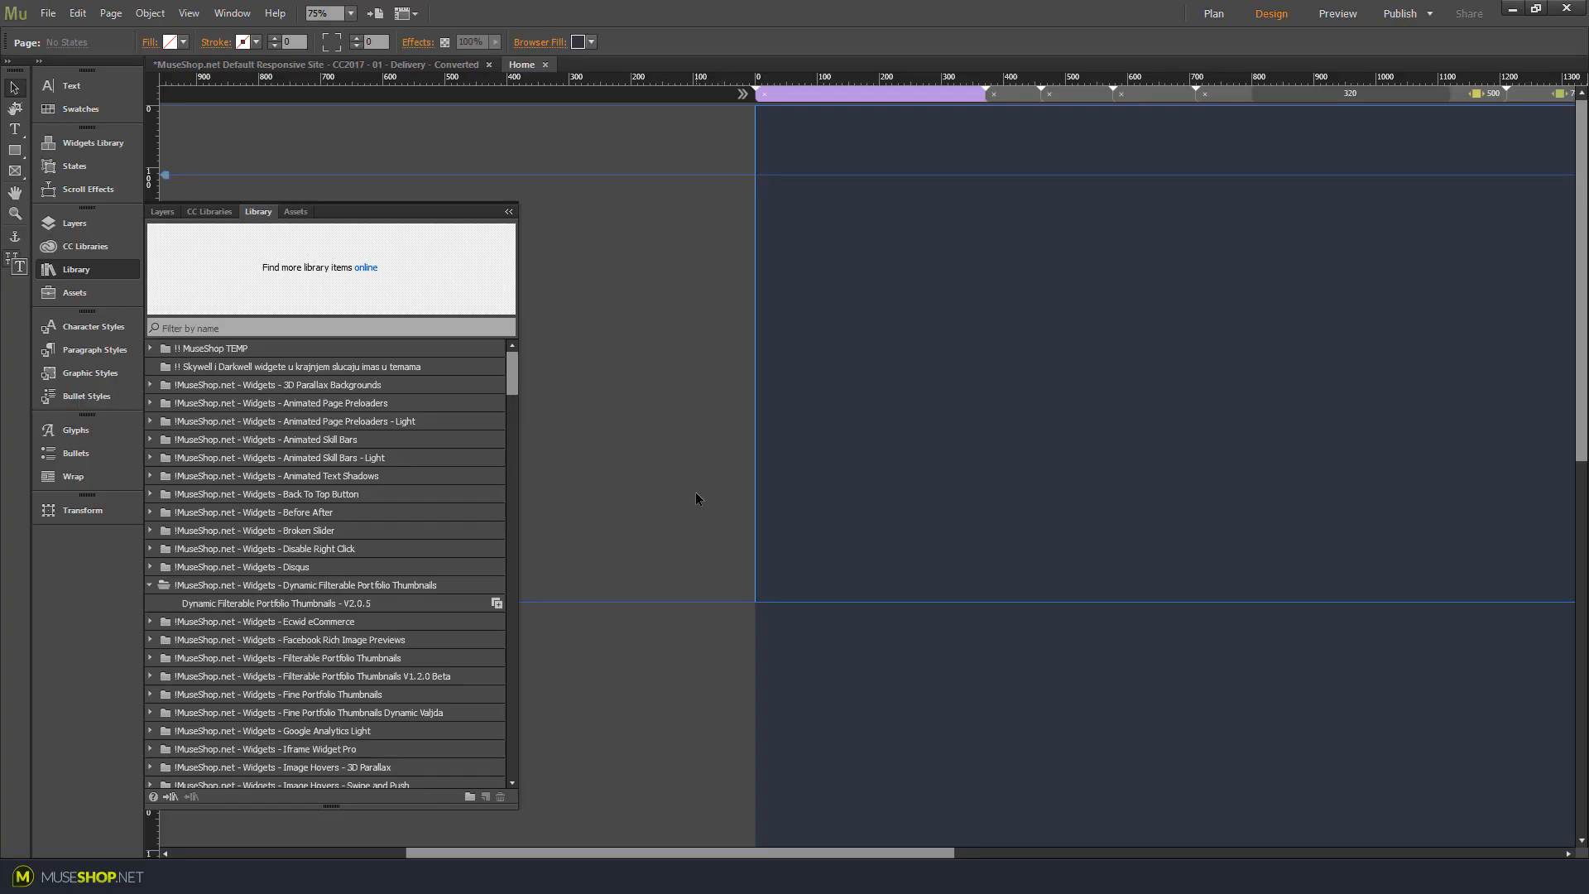
Switch to Adobe Muse, place Dynamic Filterable Portfolio Thumbnails - V2.0.5 with its breakpoint layouts on the Home page, and open its Database Setup options
click(489, 611)
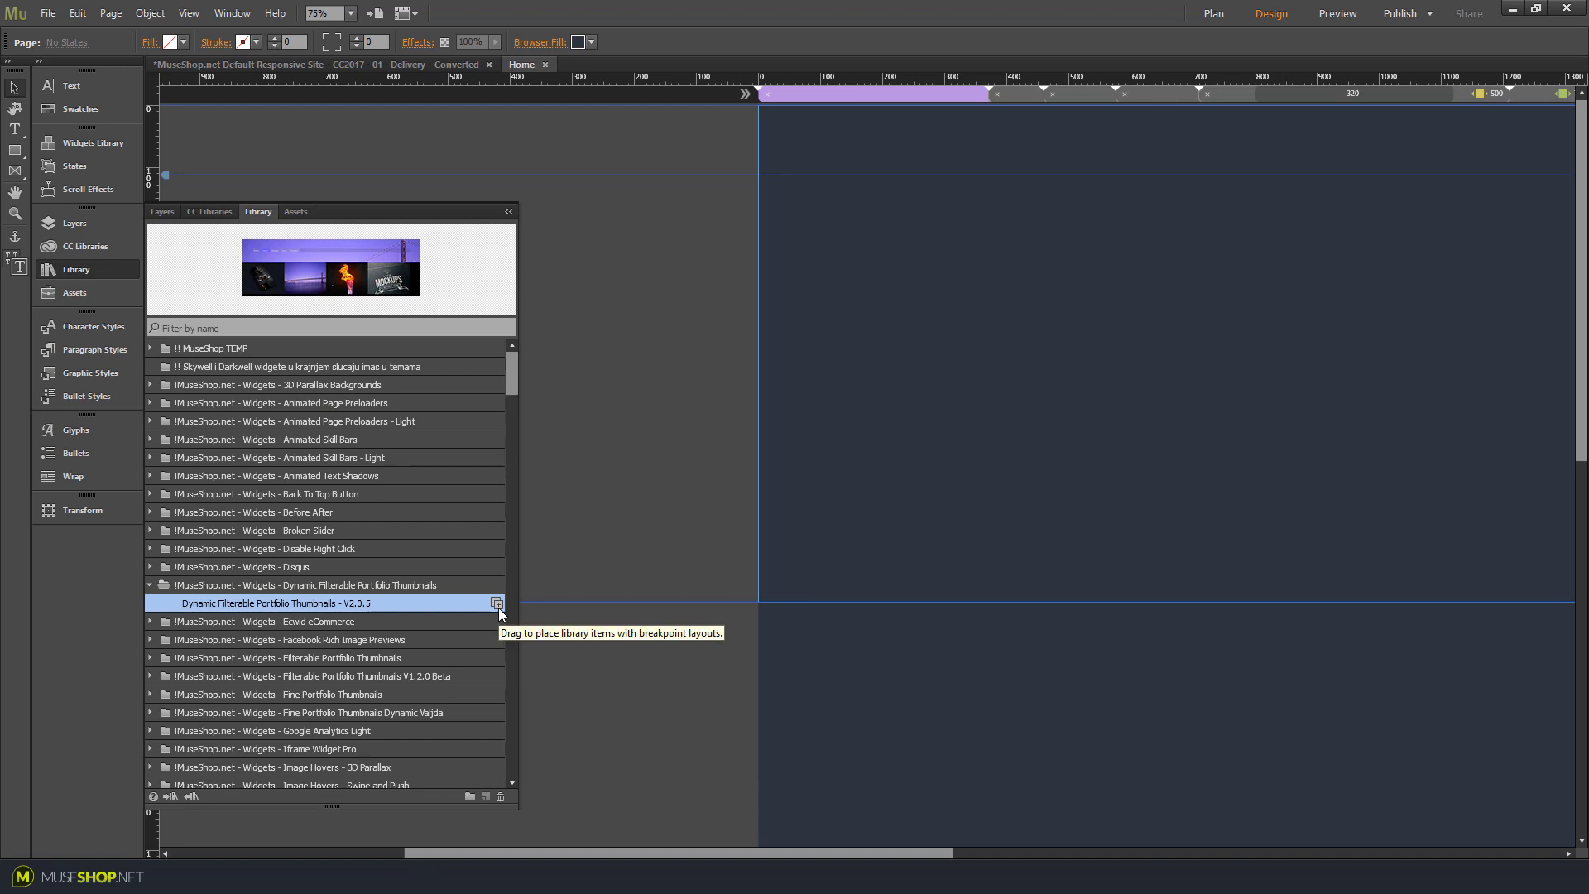
drag(498, 603, 772, 187)
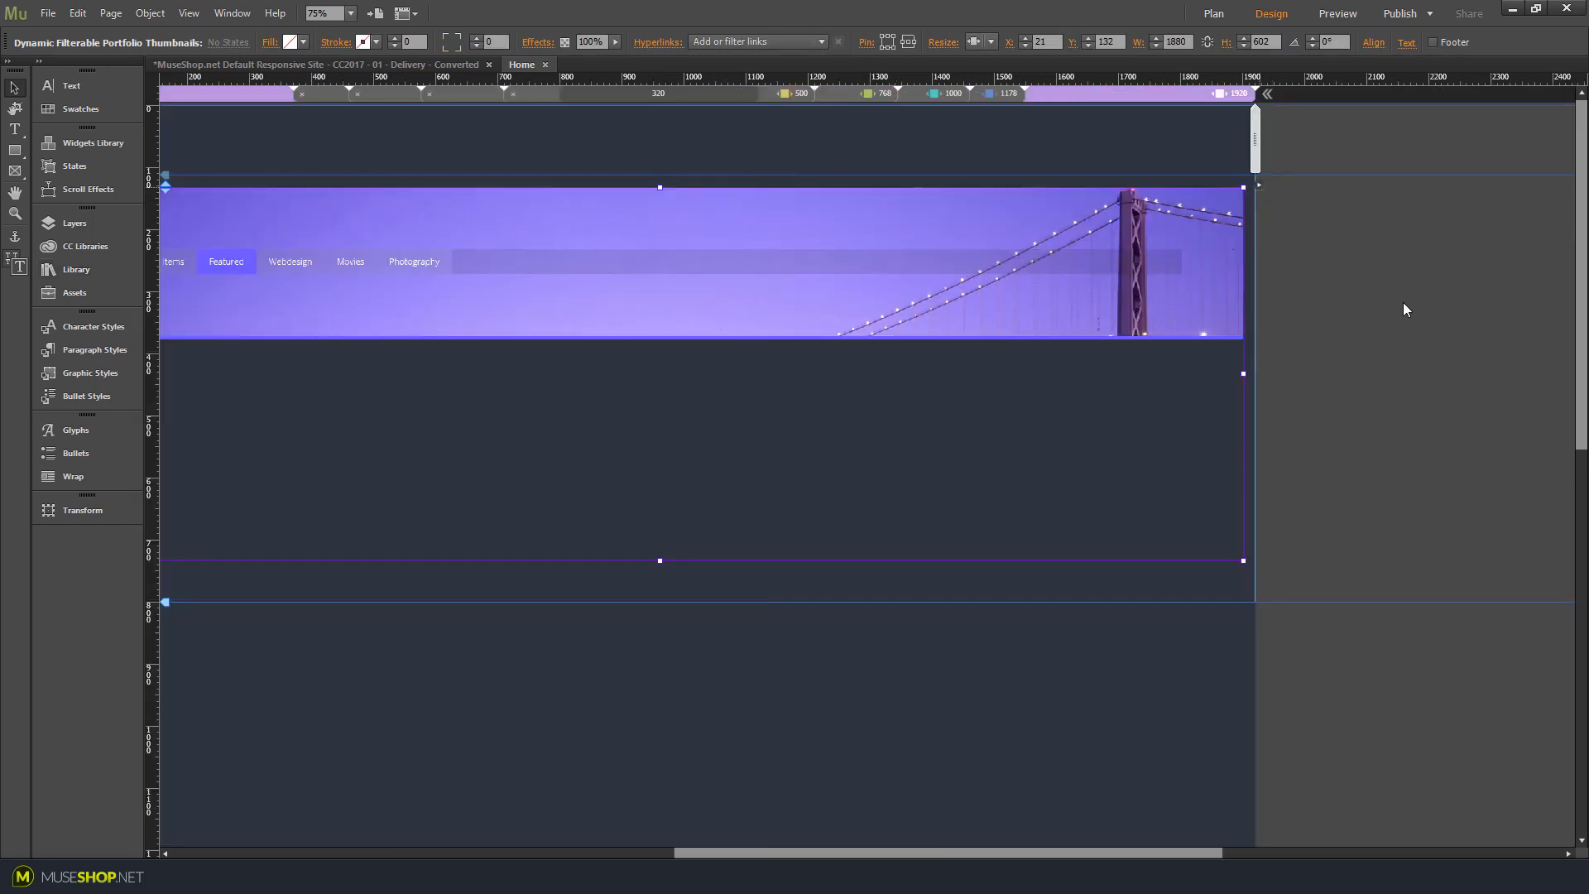
click(1259, 185)
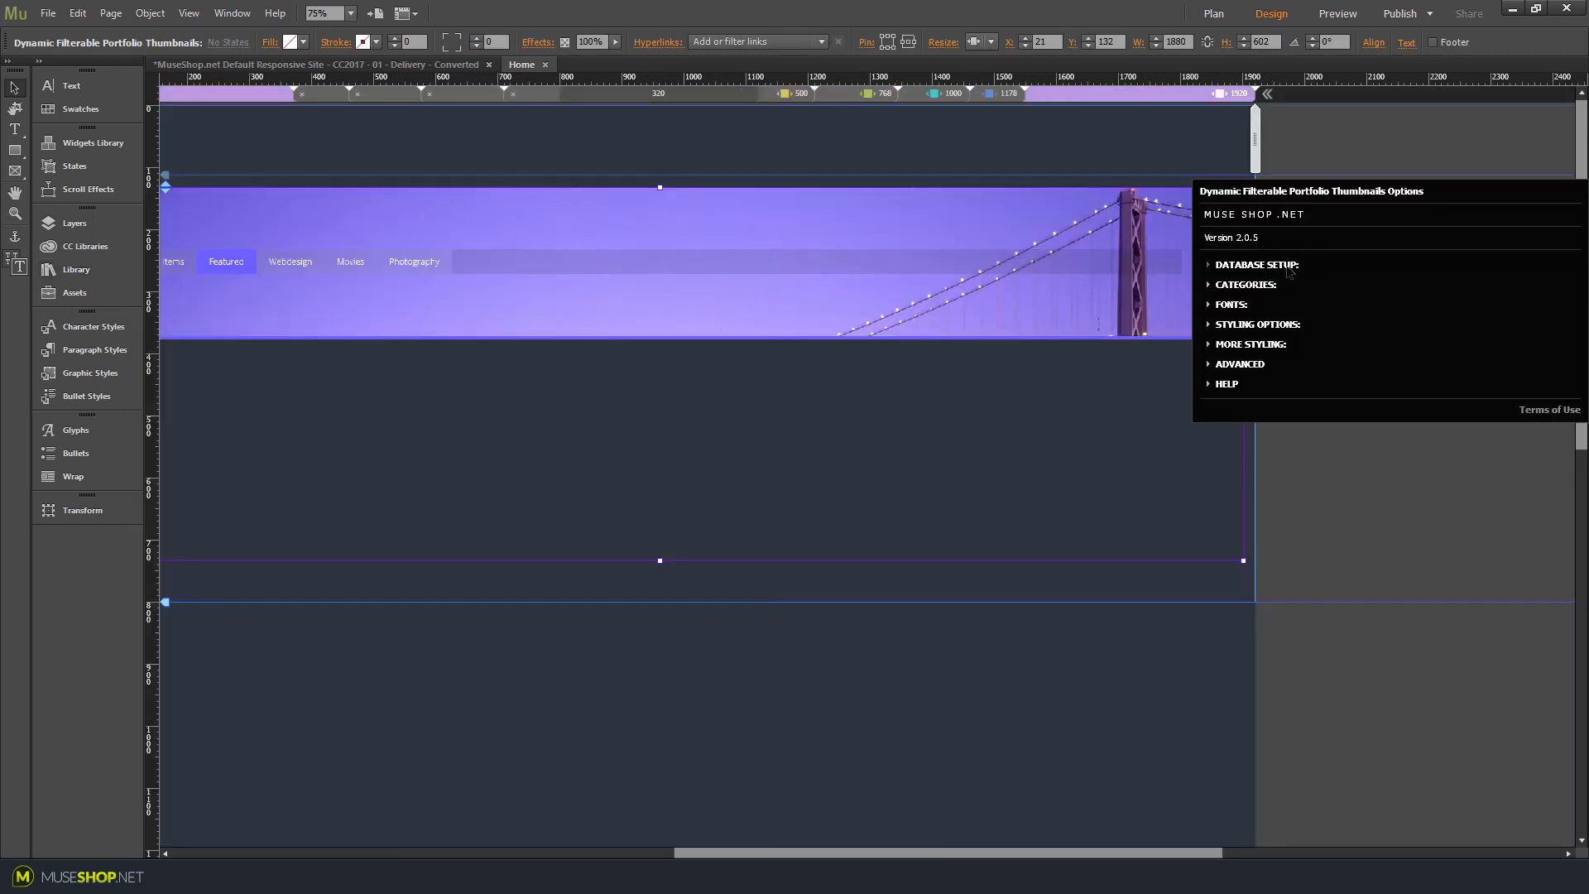
click(1275, 265)
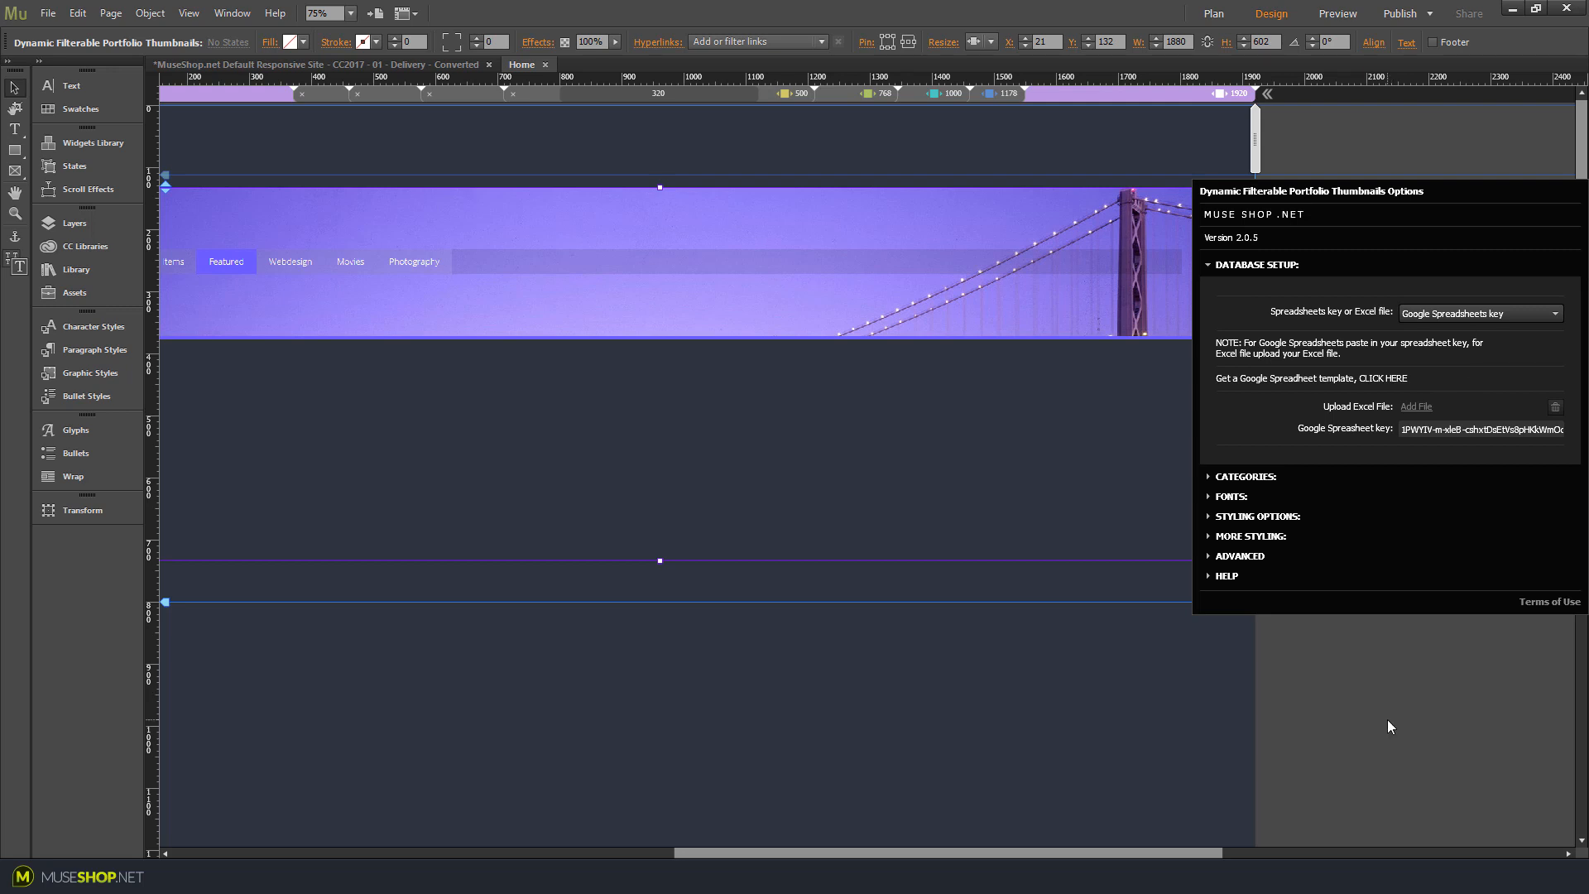
Close the widget options and view the first thumbnail's heading overlay on the demo page in the browser
click(630, 768)
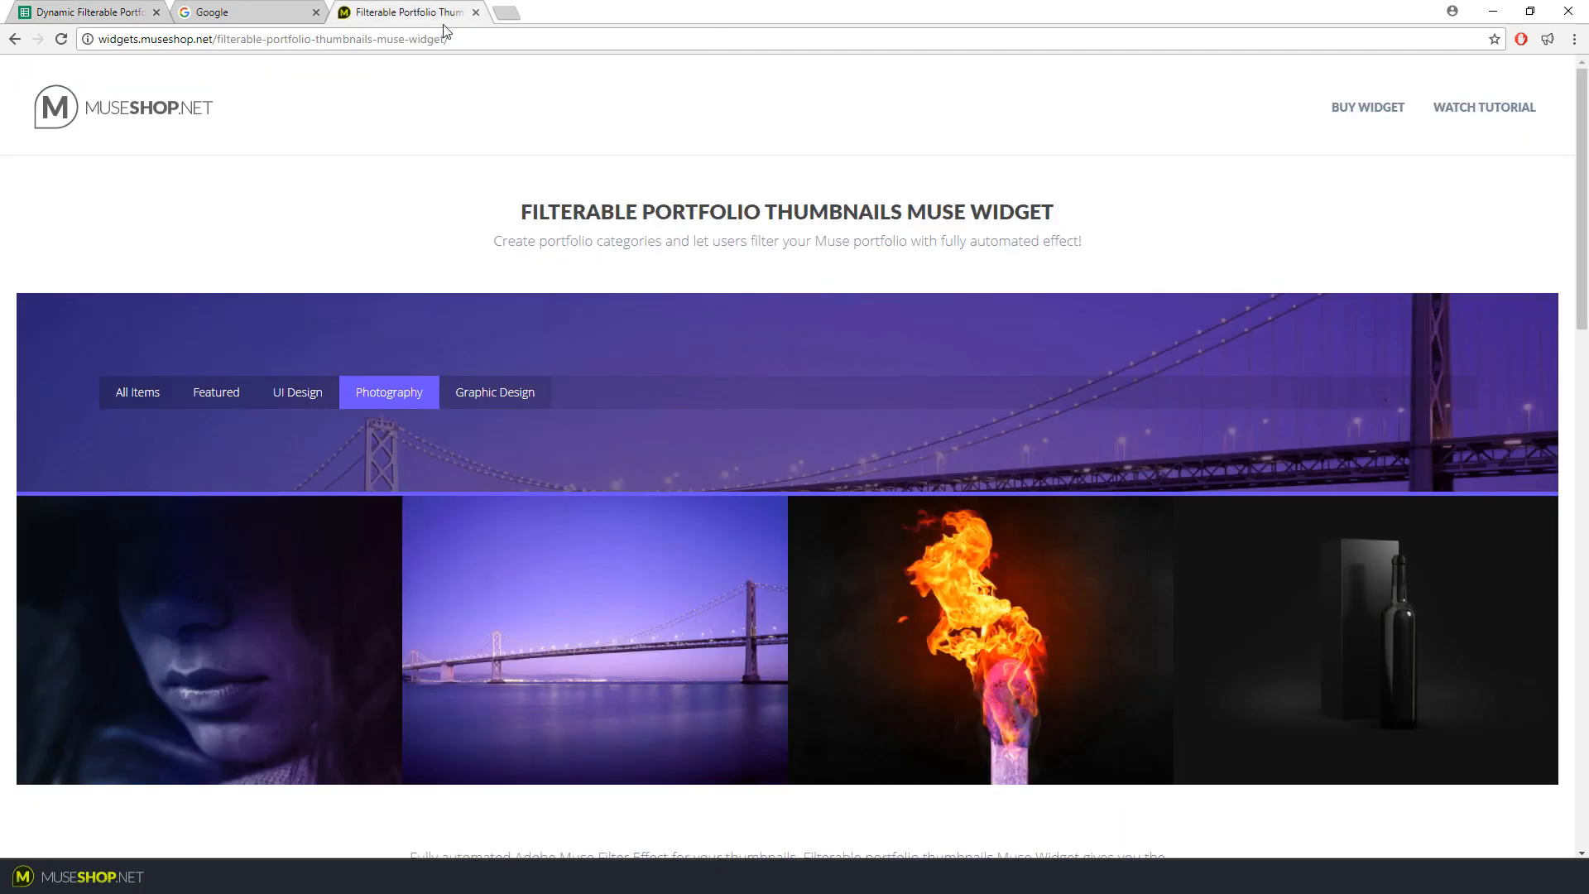
click(405, 11)
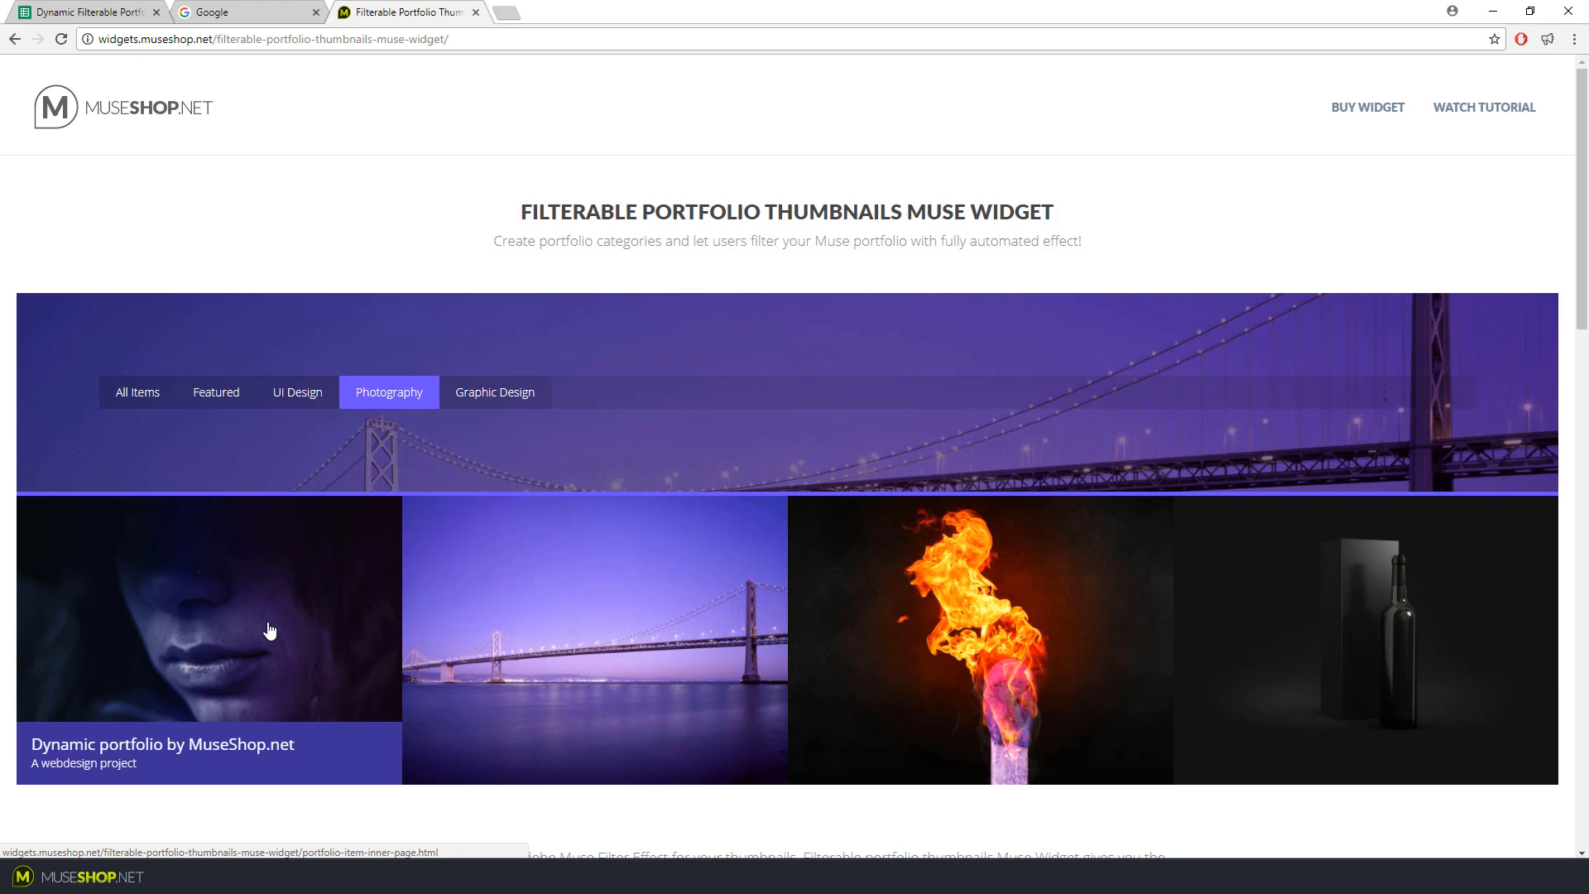
Try clearing the portfolio entries in rows 3 to 13 of the Dynamic Filterable Portfolio Thumbnails Template spreadsheet
click(94, 10)
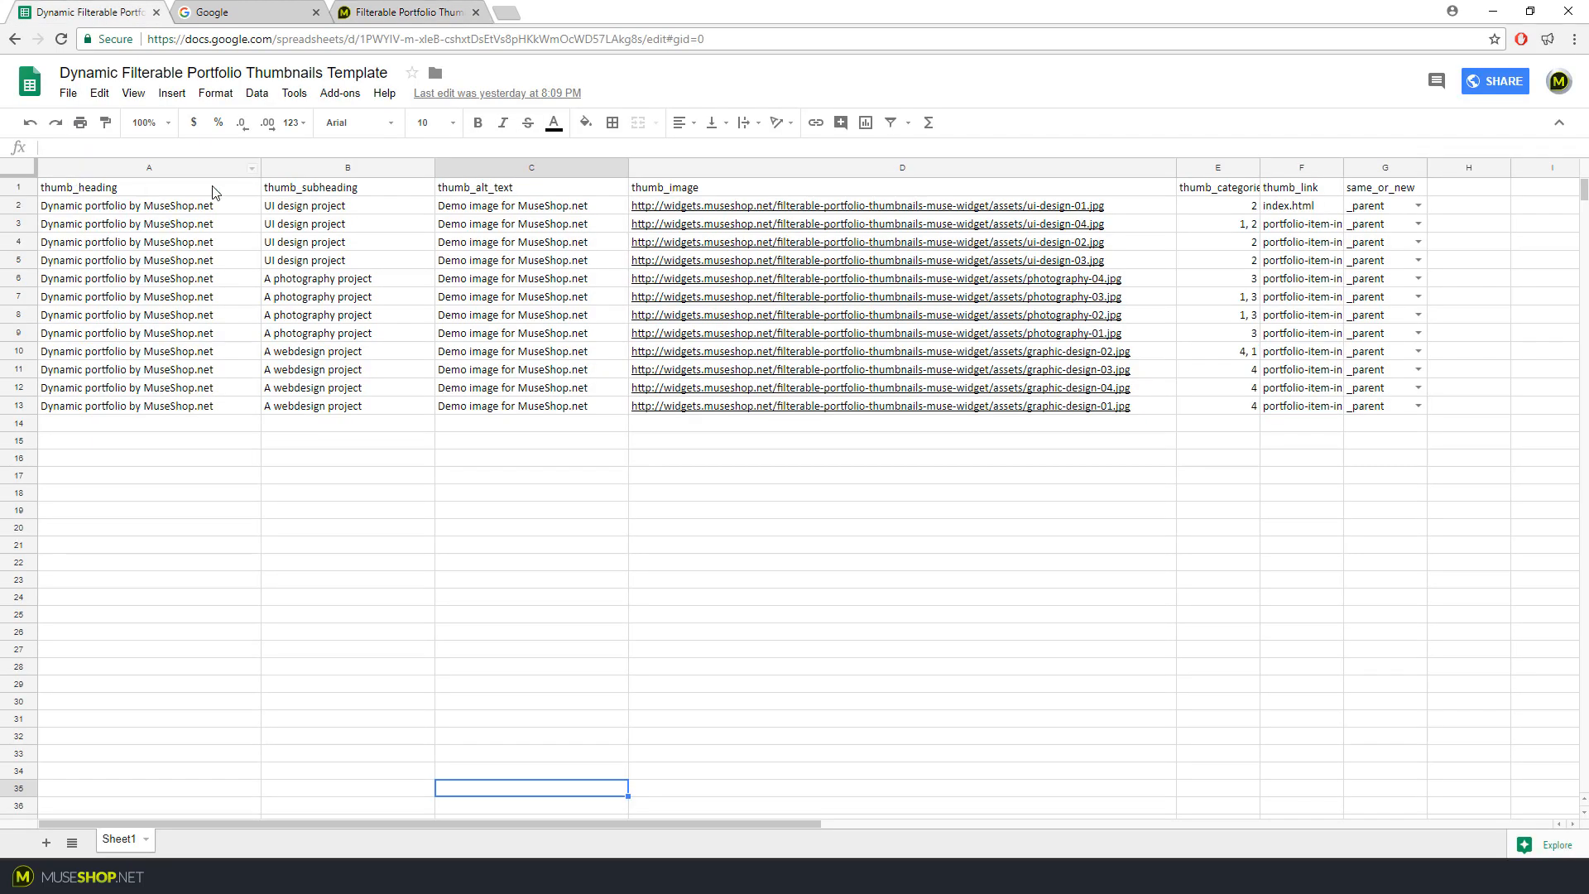
mouse_move(75, 225)
mouse_down()
mouse_move(1142, 432)
mouse_move(1372, 412)
mouse_up()
key(Delete)
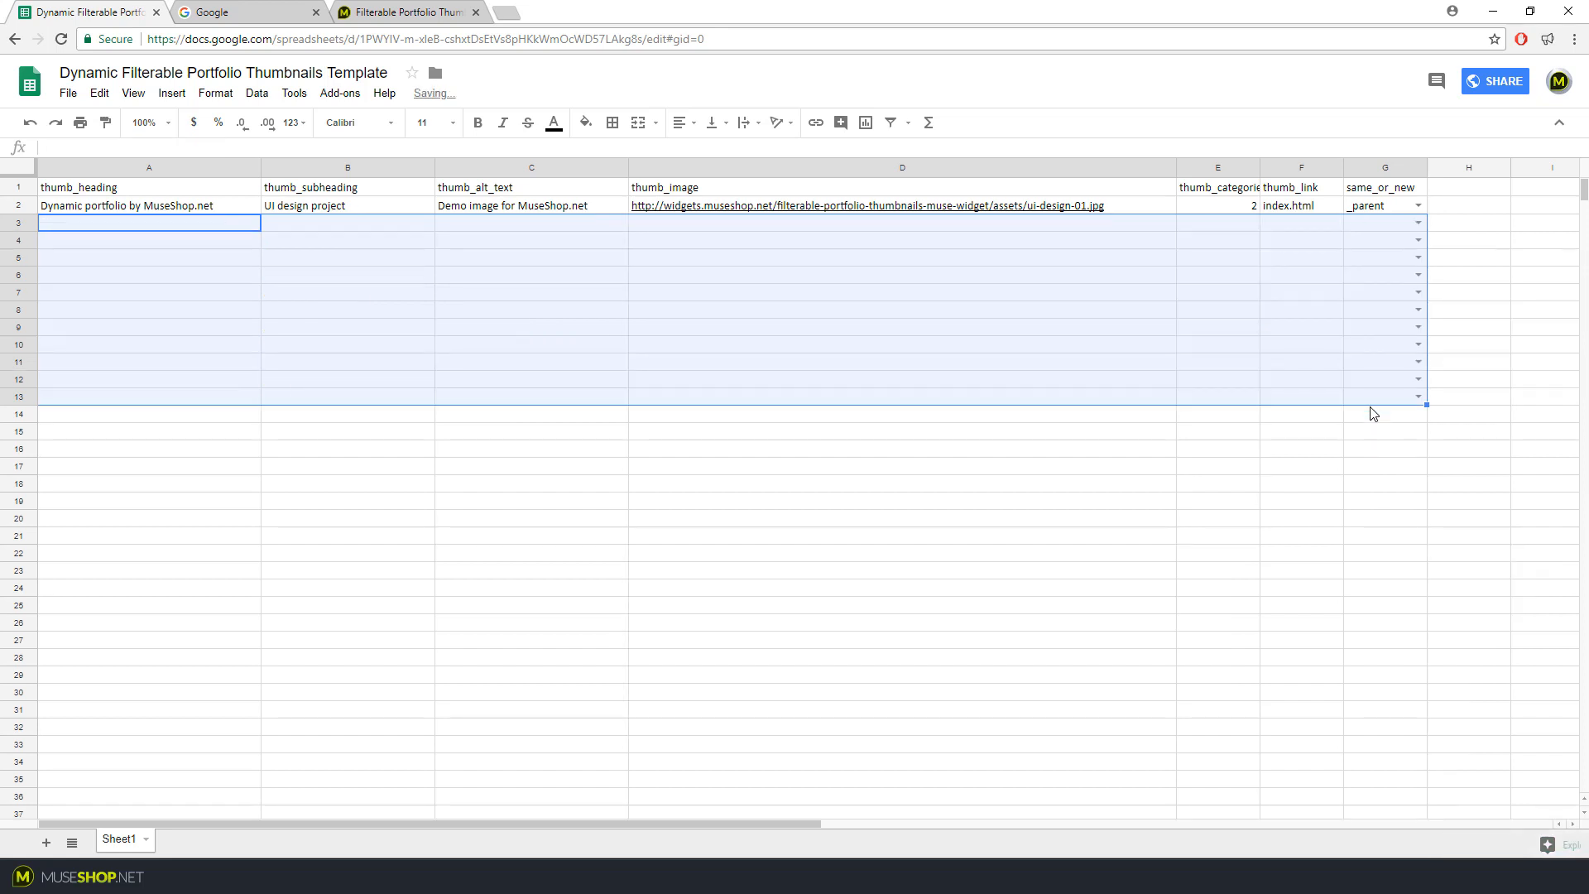
click(531, 487)
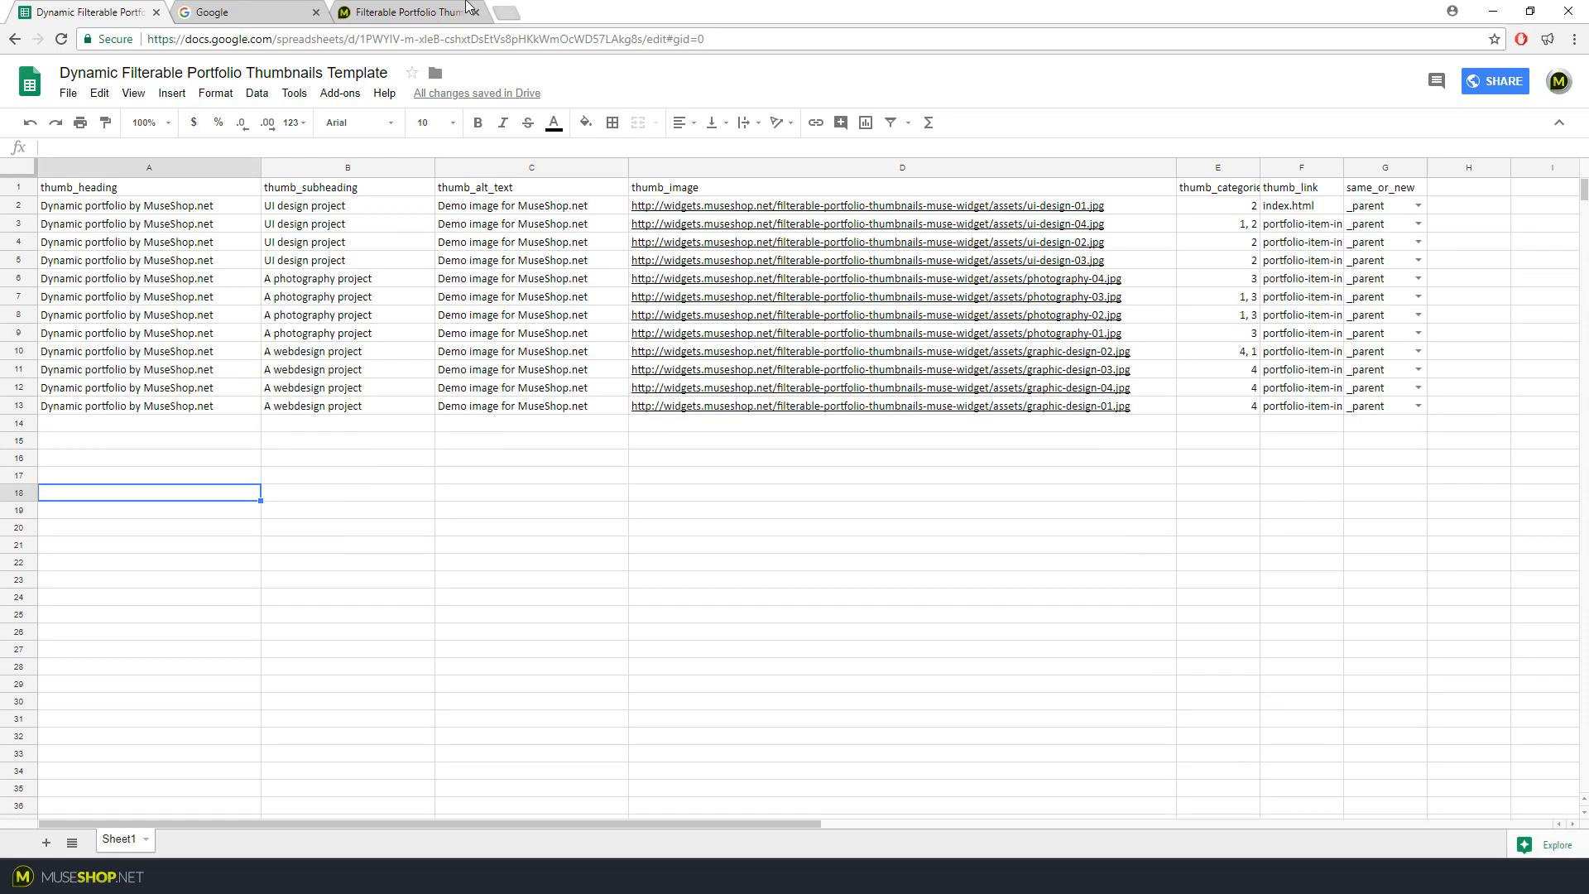
Compare the first demo thumbnail's overlay text with the spreadsheet, and examine the category numbers assigned to the thumbnails
click(405, 11)
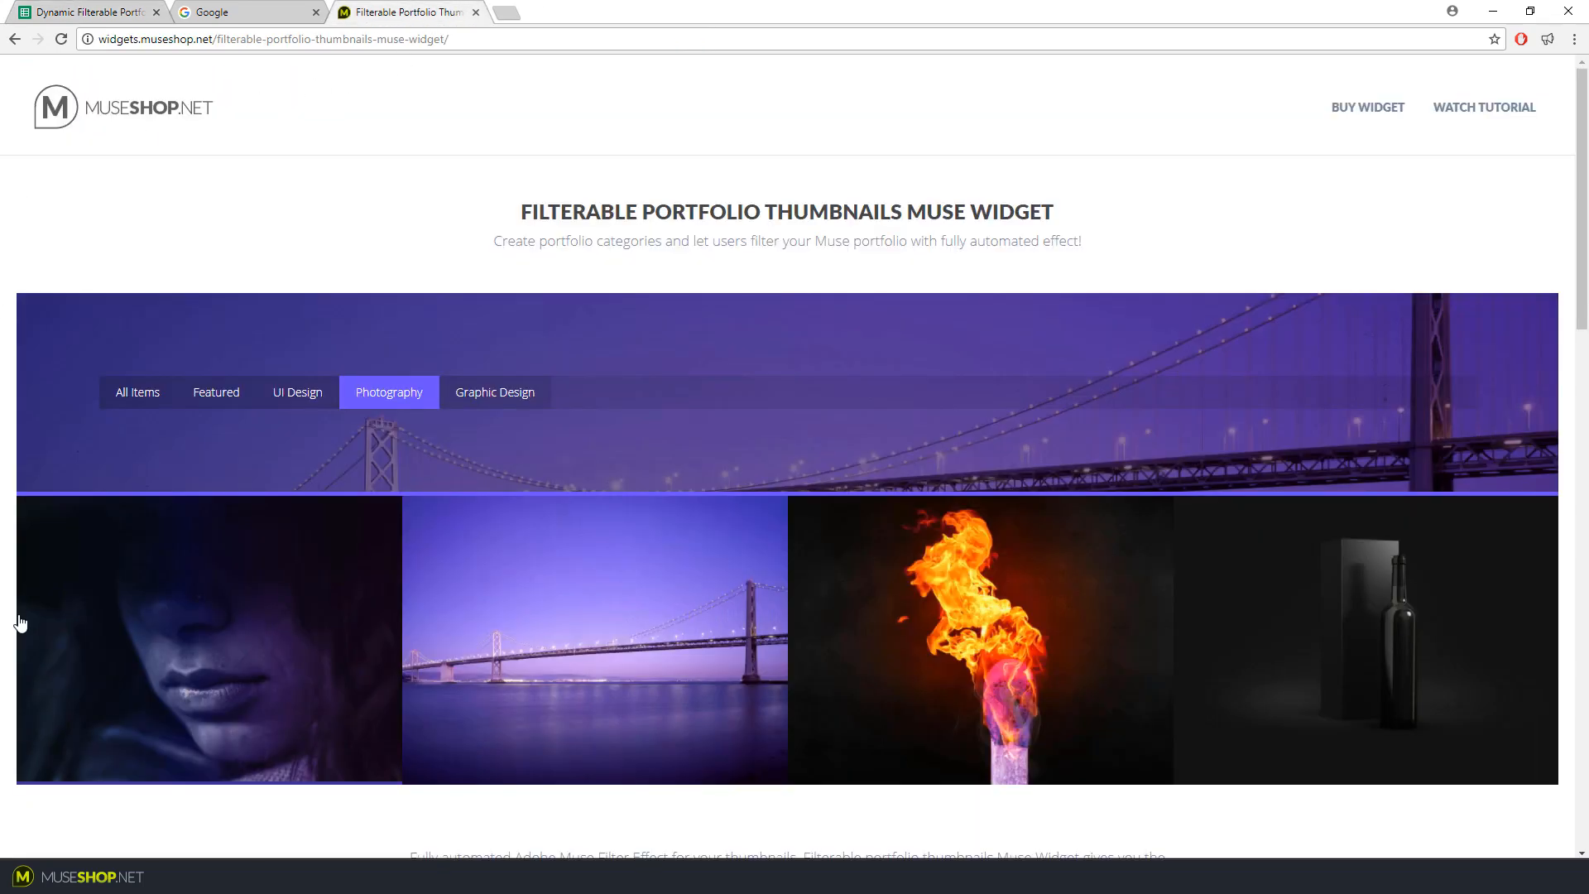
mouse_move(245, 625)
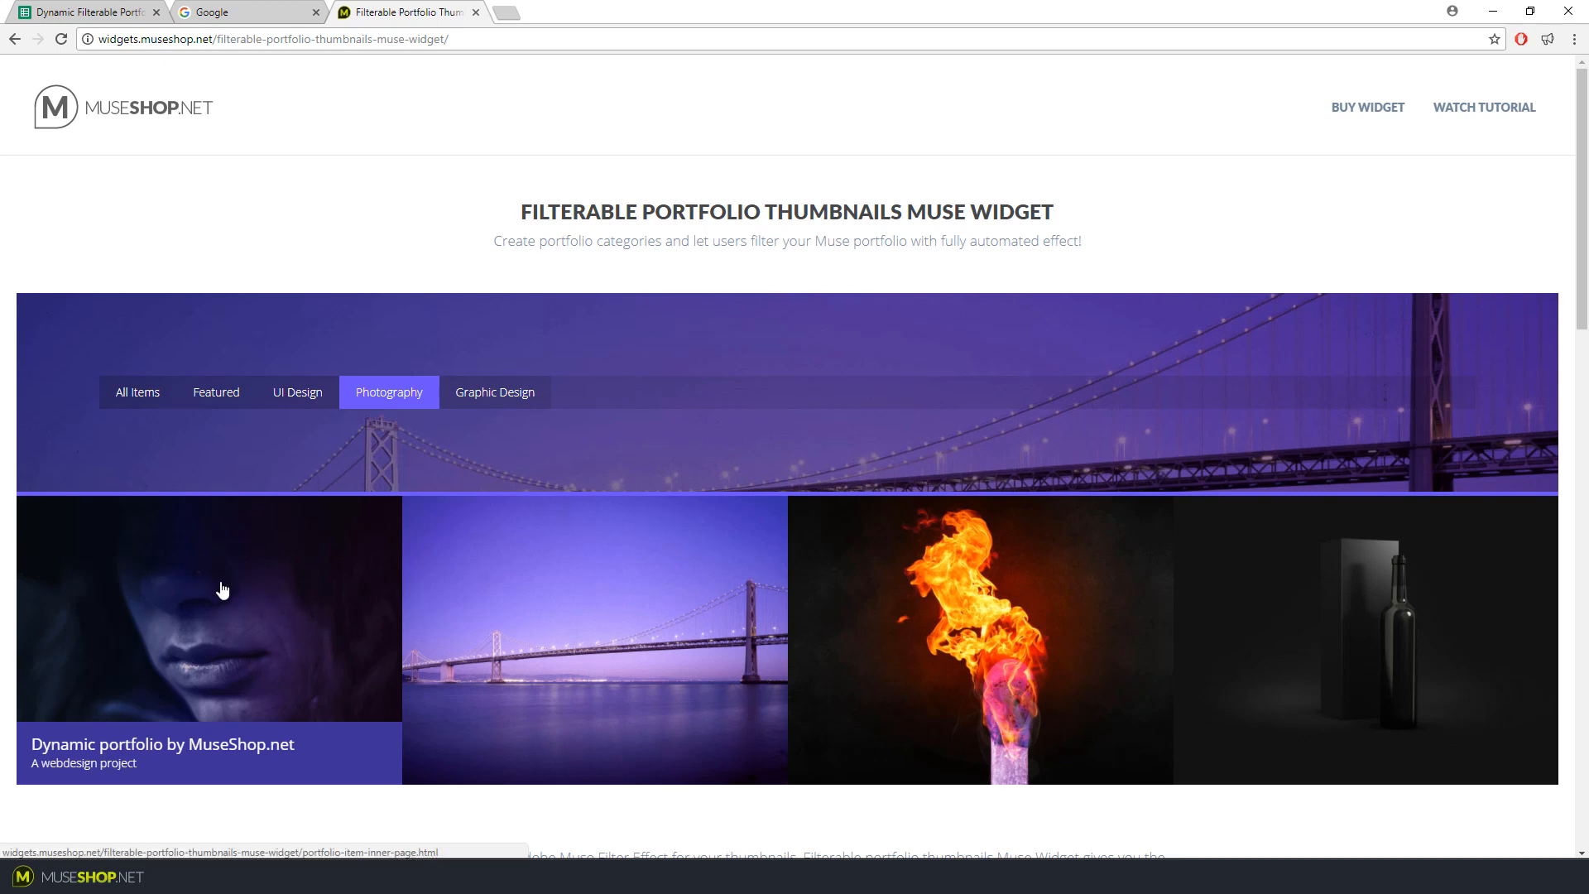
click(89, 5)
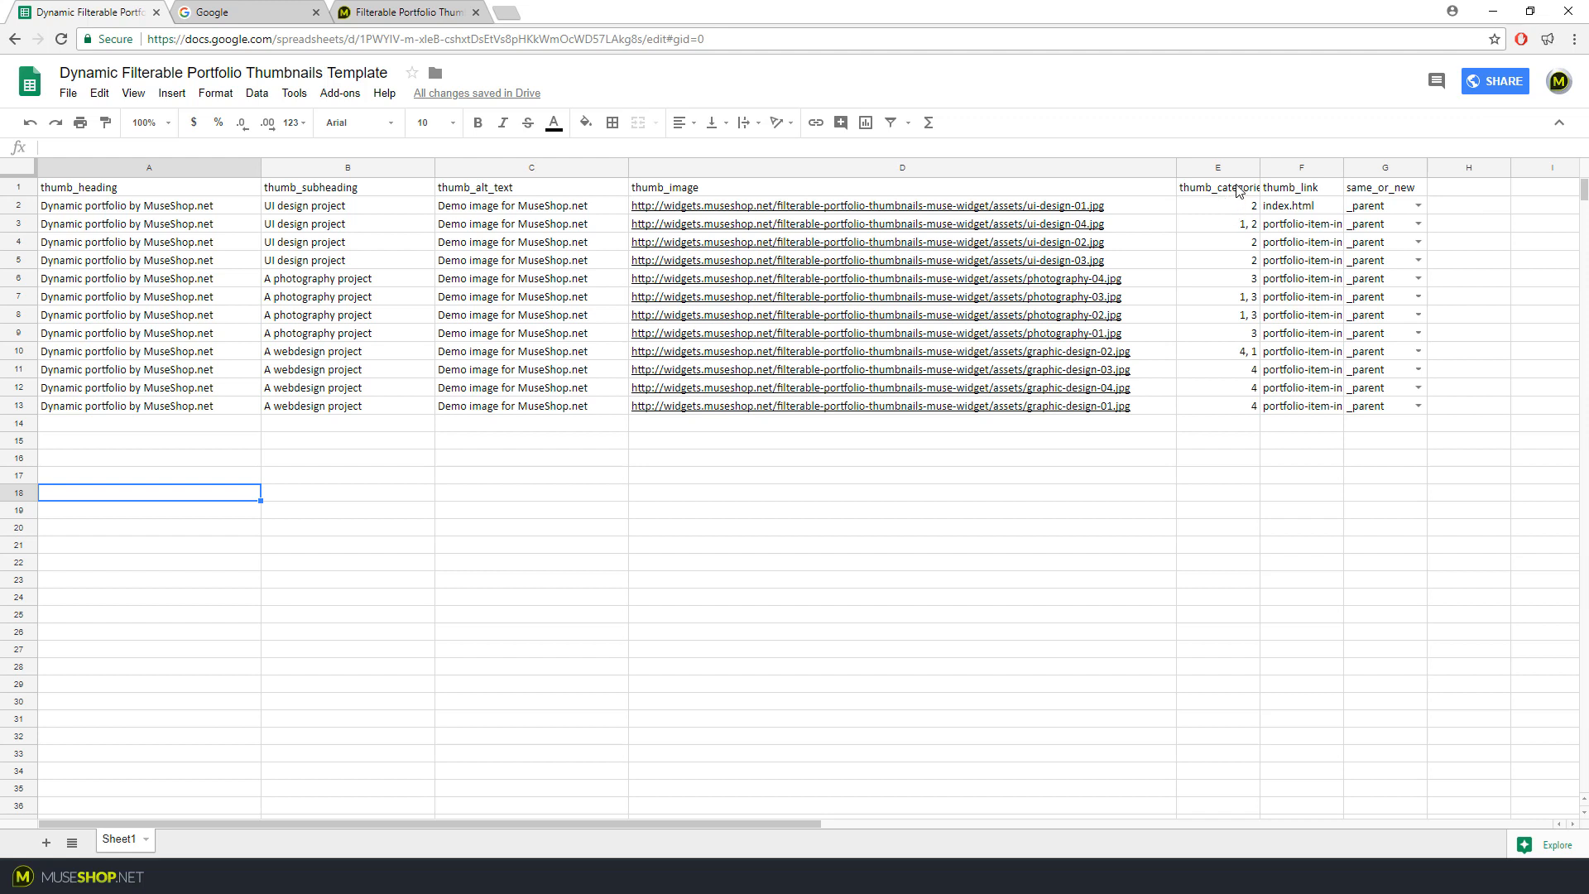
drag(1238, 189, 1241, 406)
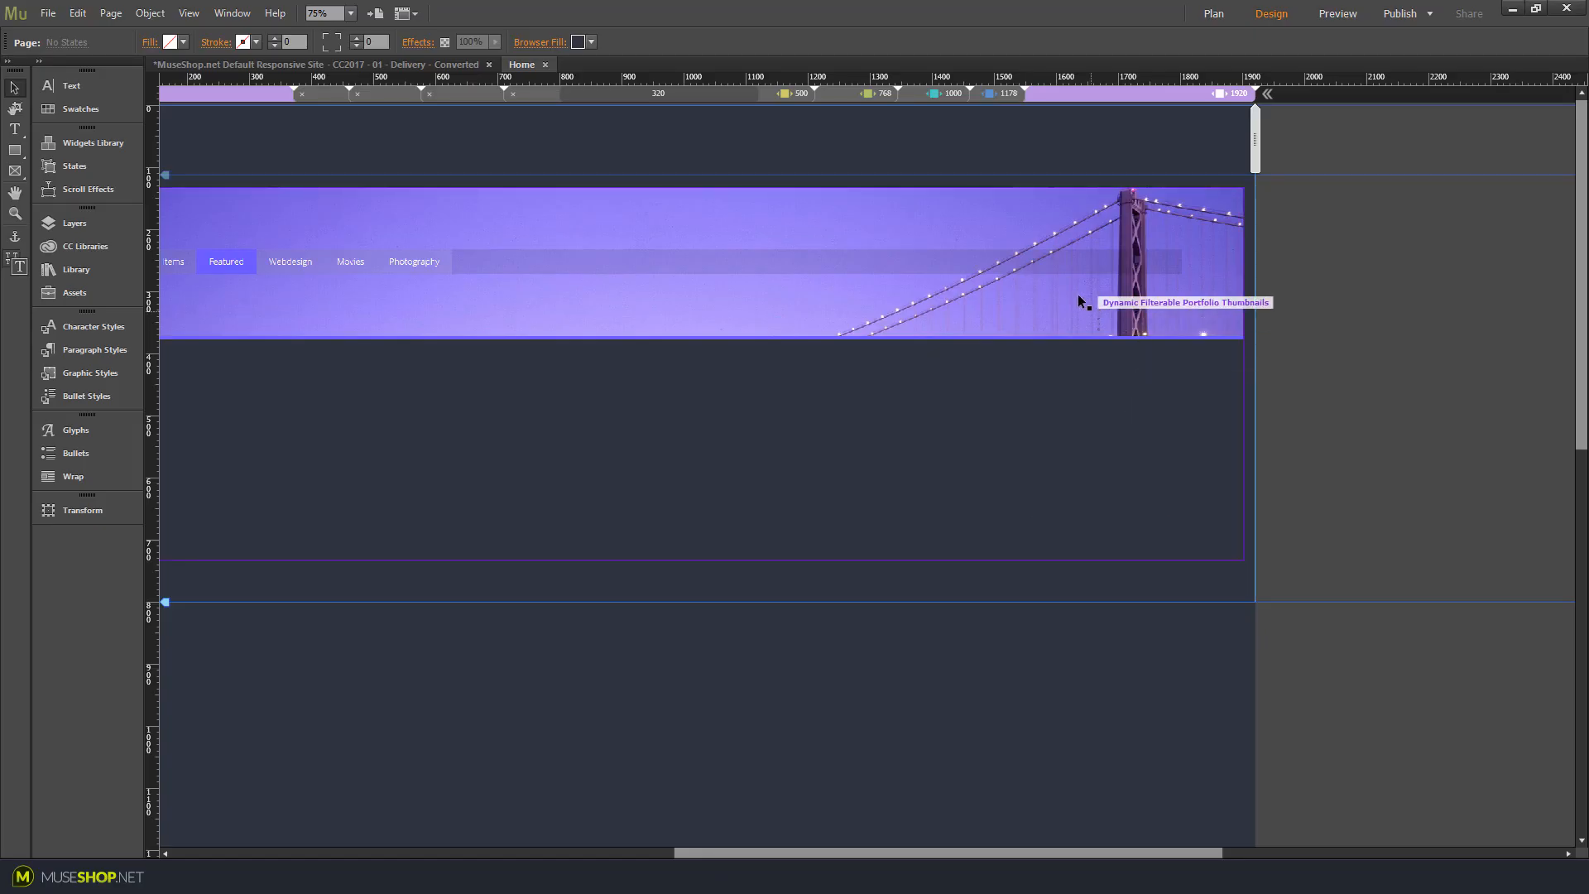
Return to Adobe Muse and view the portfolio widget's Categories options, including the available category counts and the All Categories title
click(1085, 298)
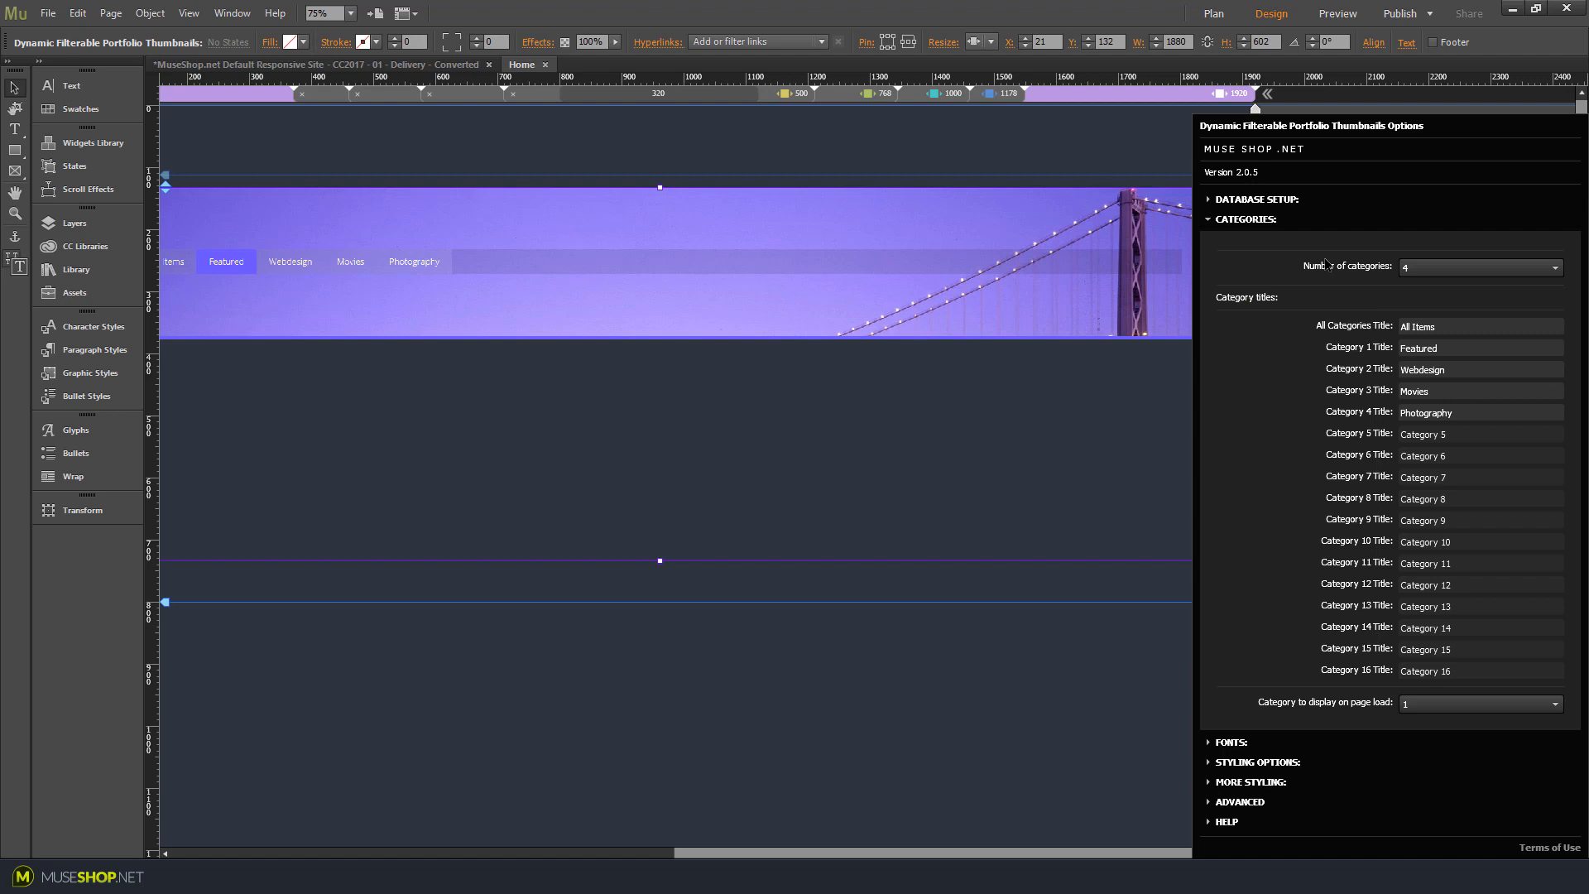
click(1469, 268)
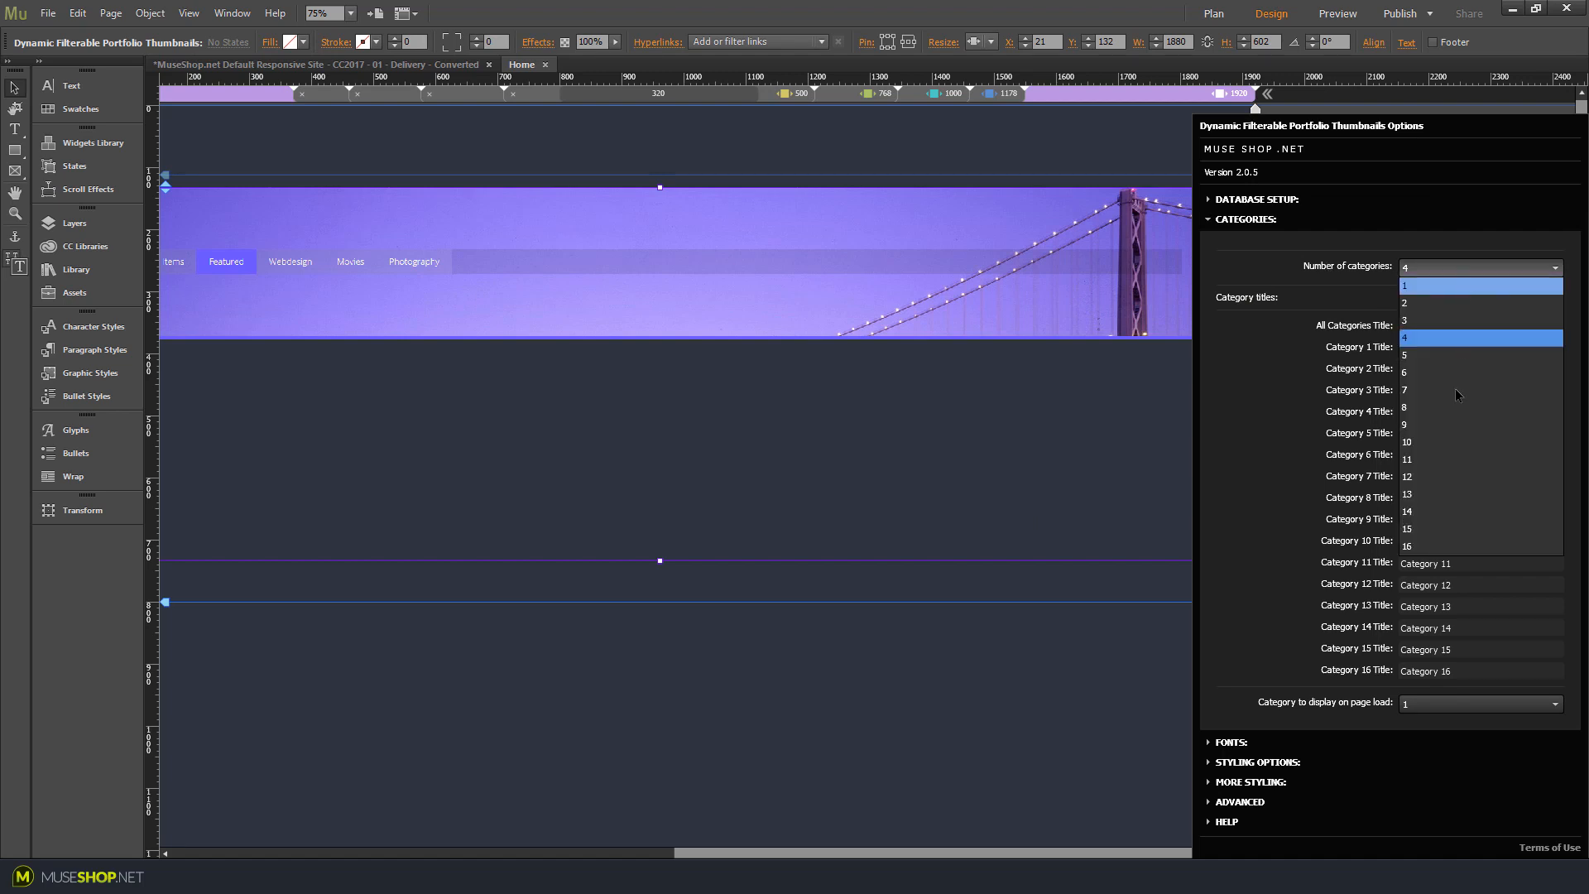
click(1462, 270)
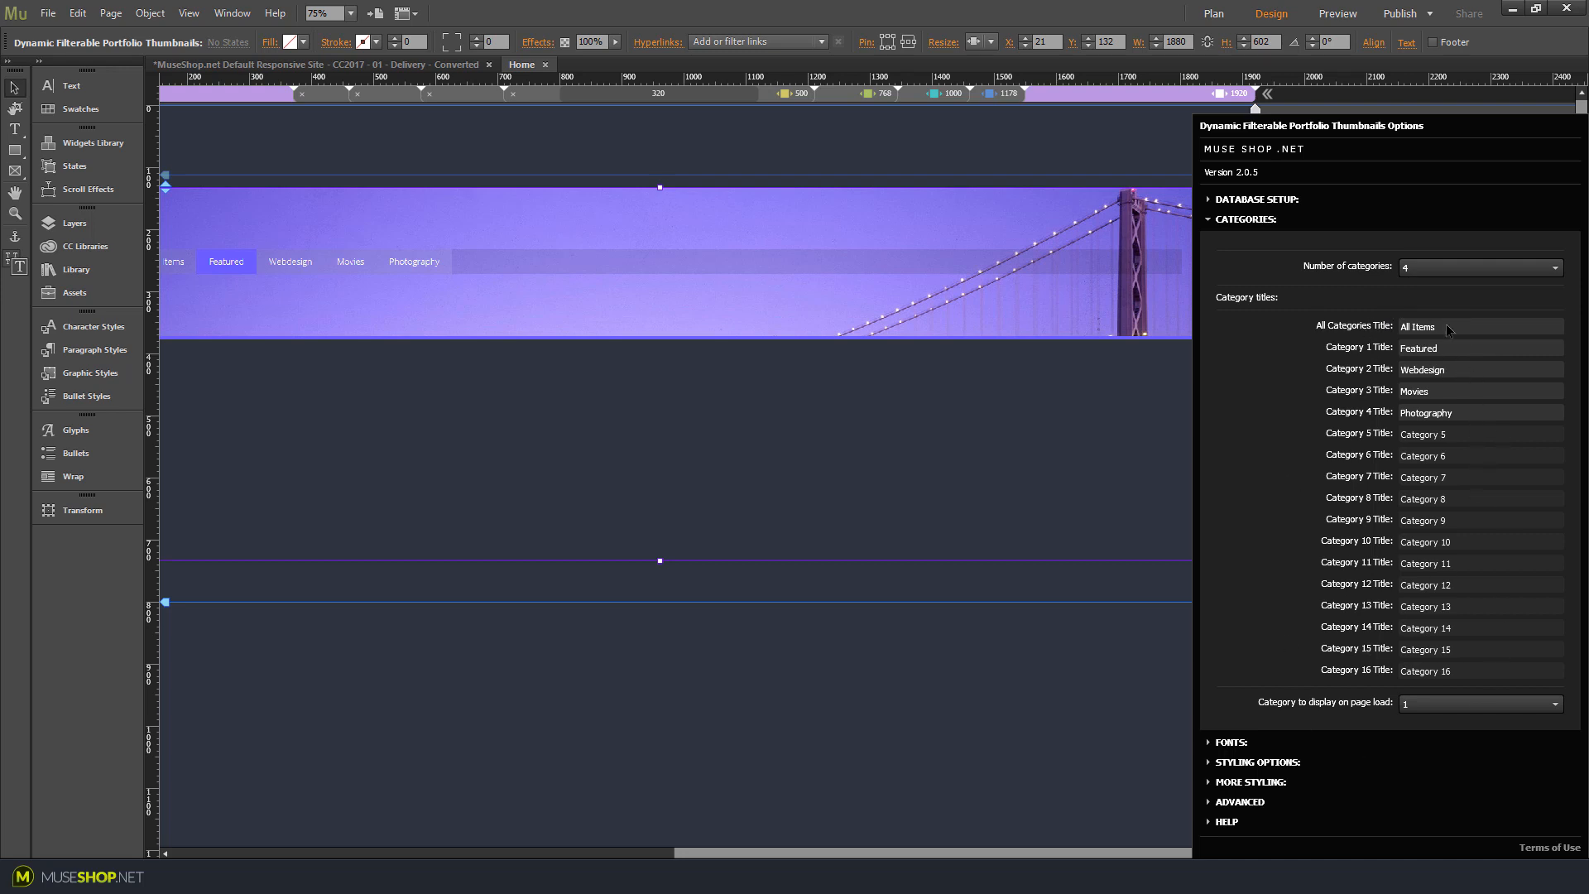
drag(1447, 330, 1399, 327)
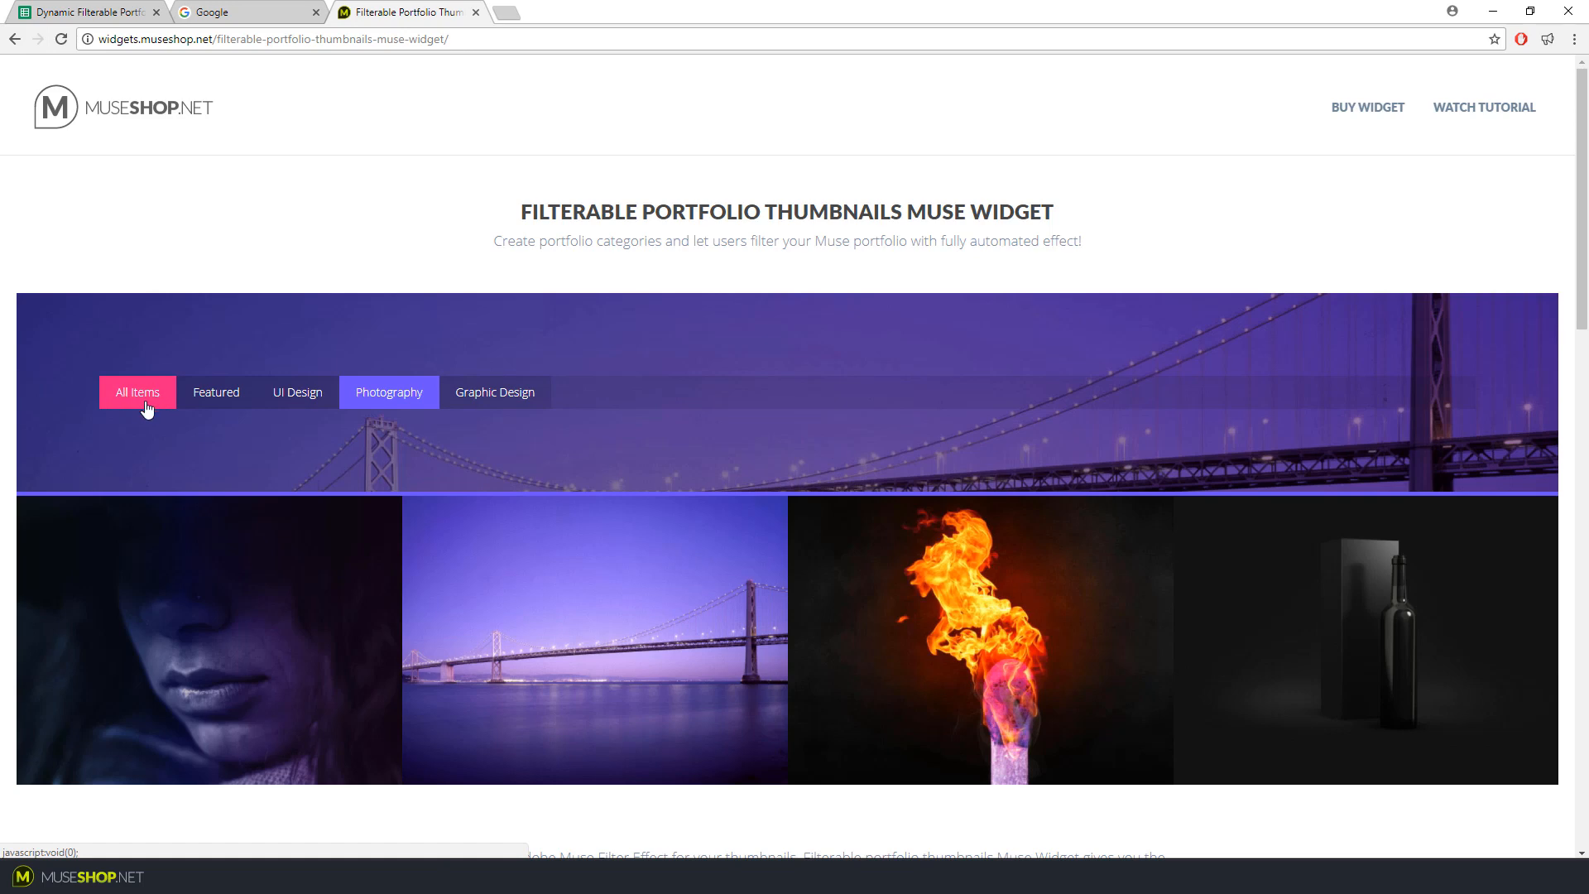
Switch to the demo page in the browser and preview its All Items, Featured, UI Design and Photography filters
click(146, 401)
scroll(256, 232, down, 4)
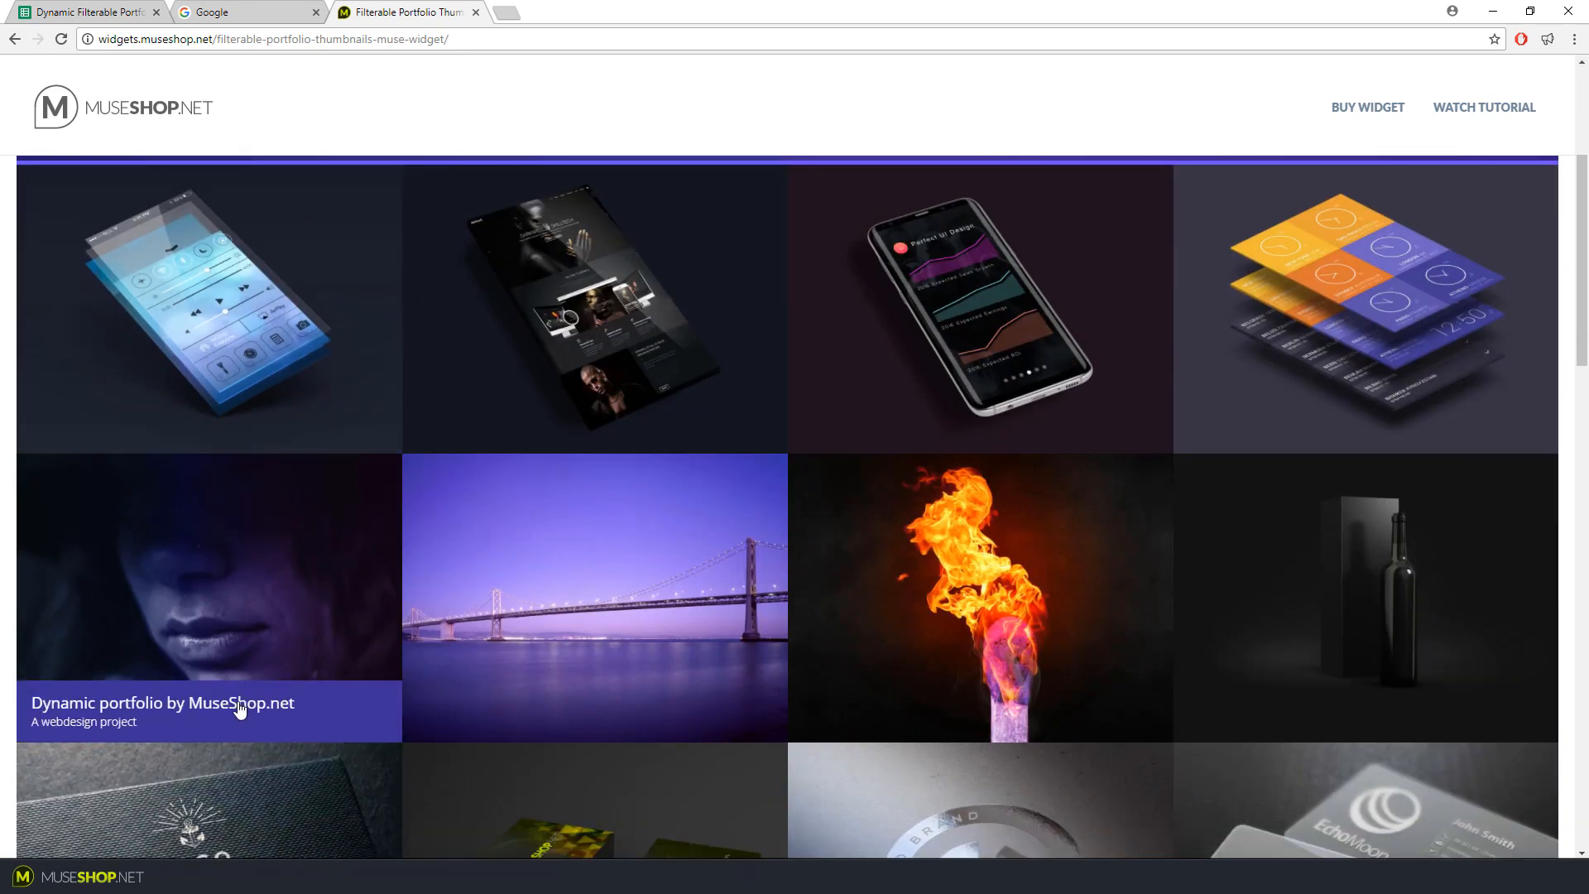
scroll(1157, 356, up, 4)
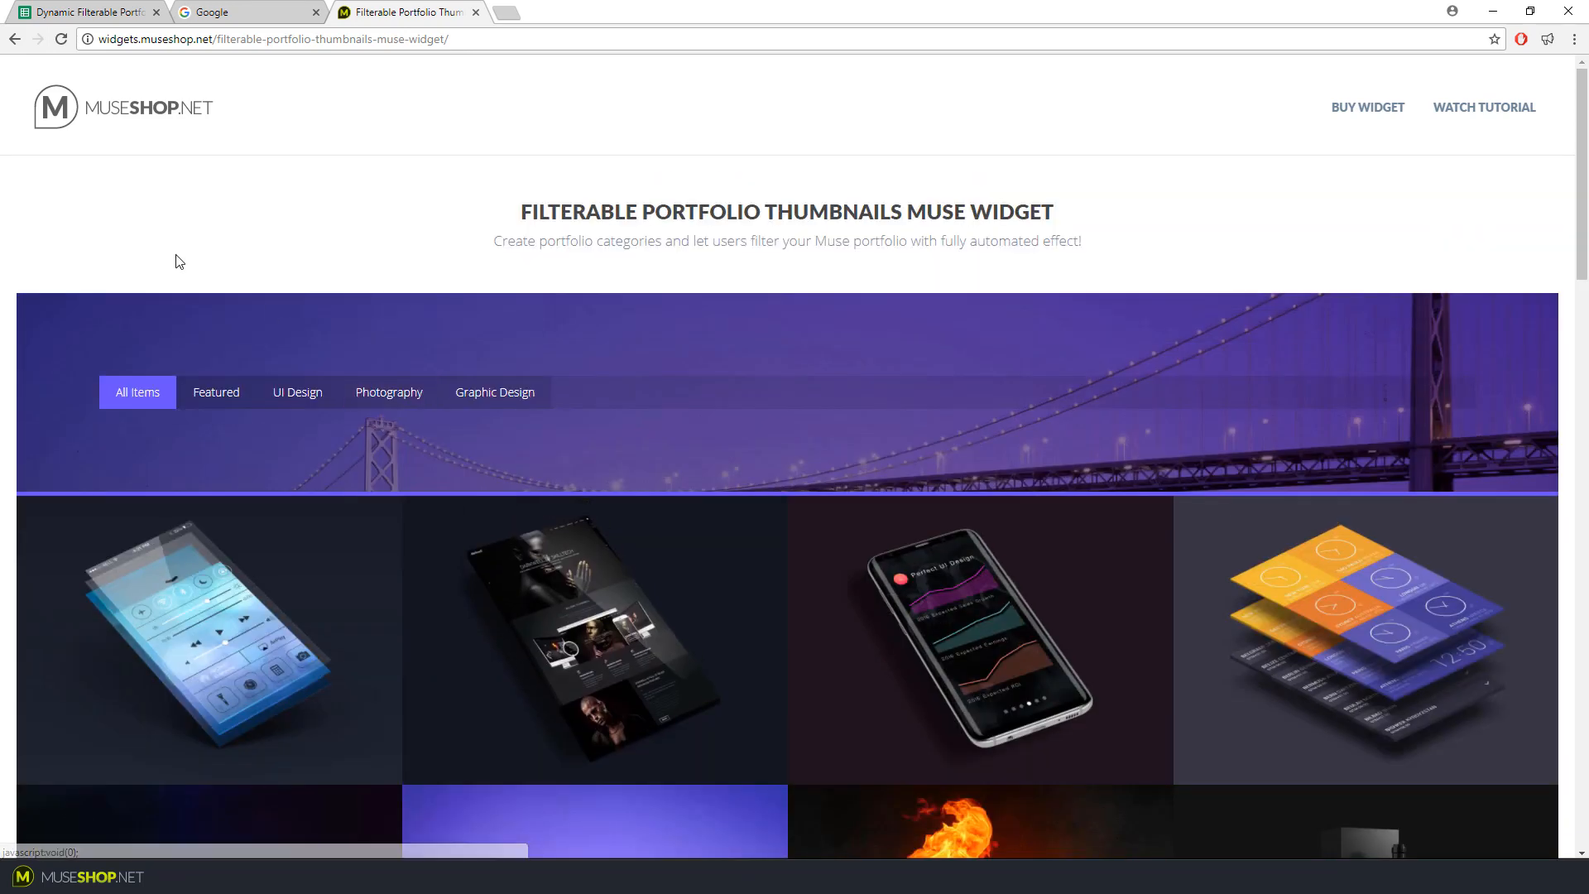
click(233, 398)
click(312, 397)
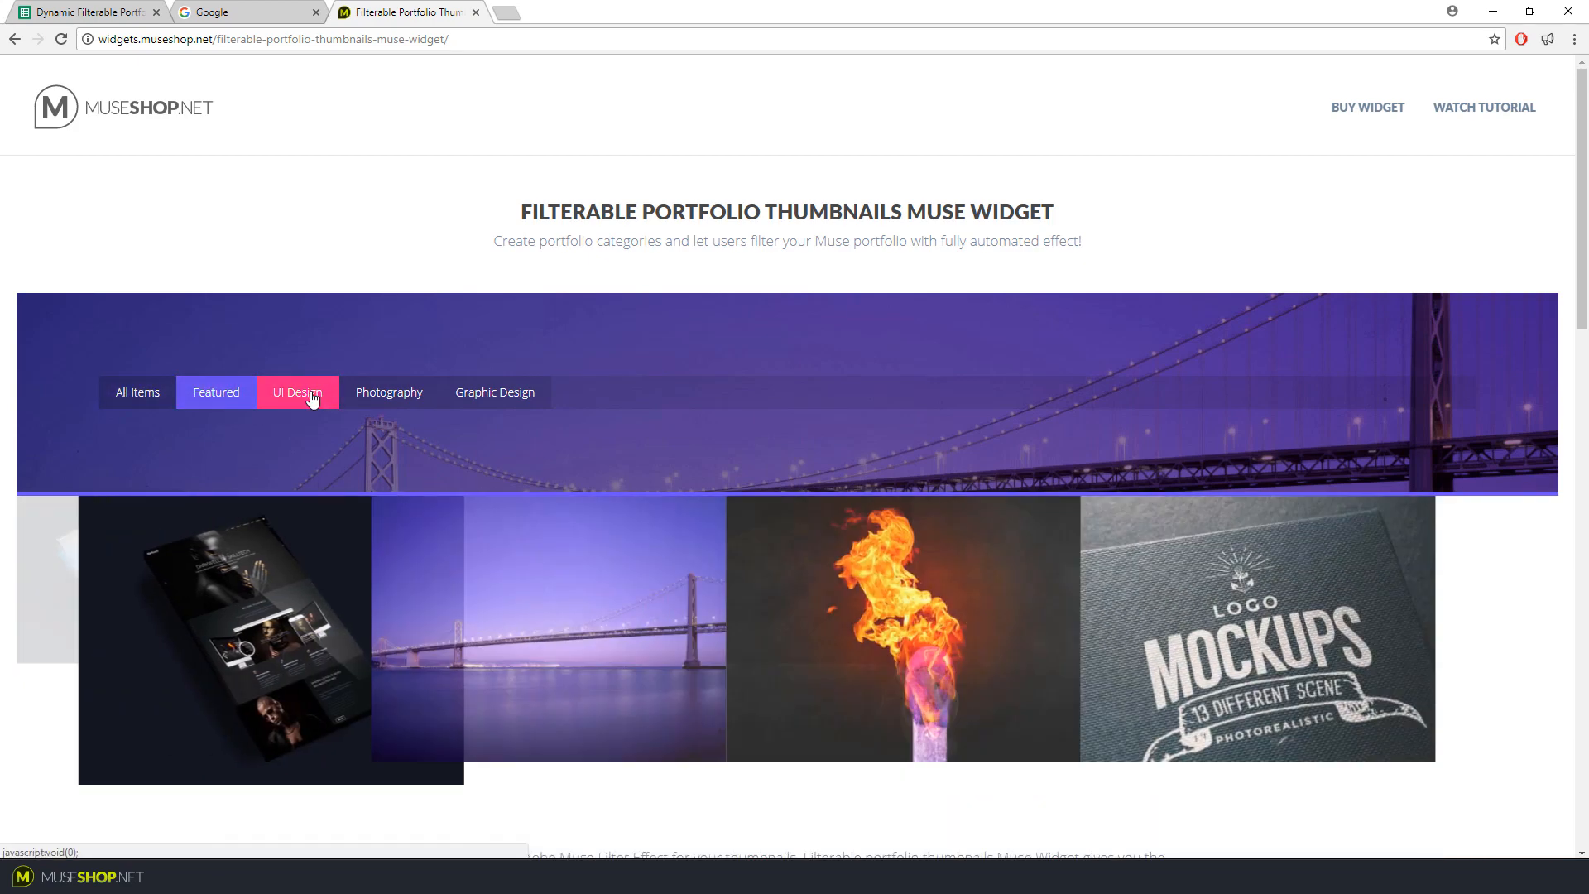
click(377, 395)
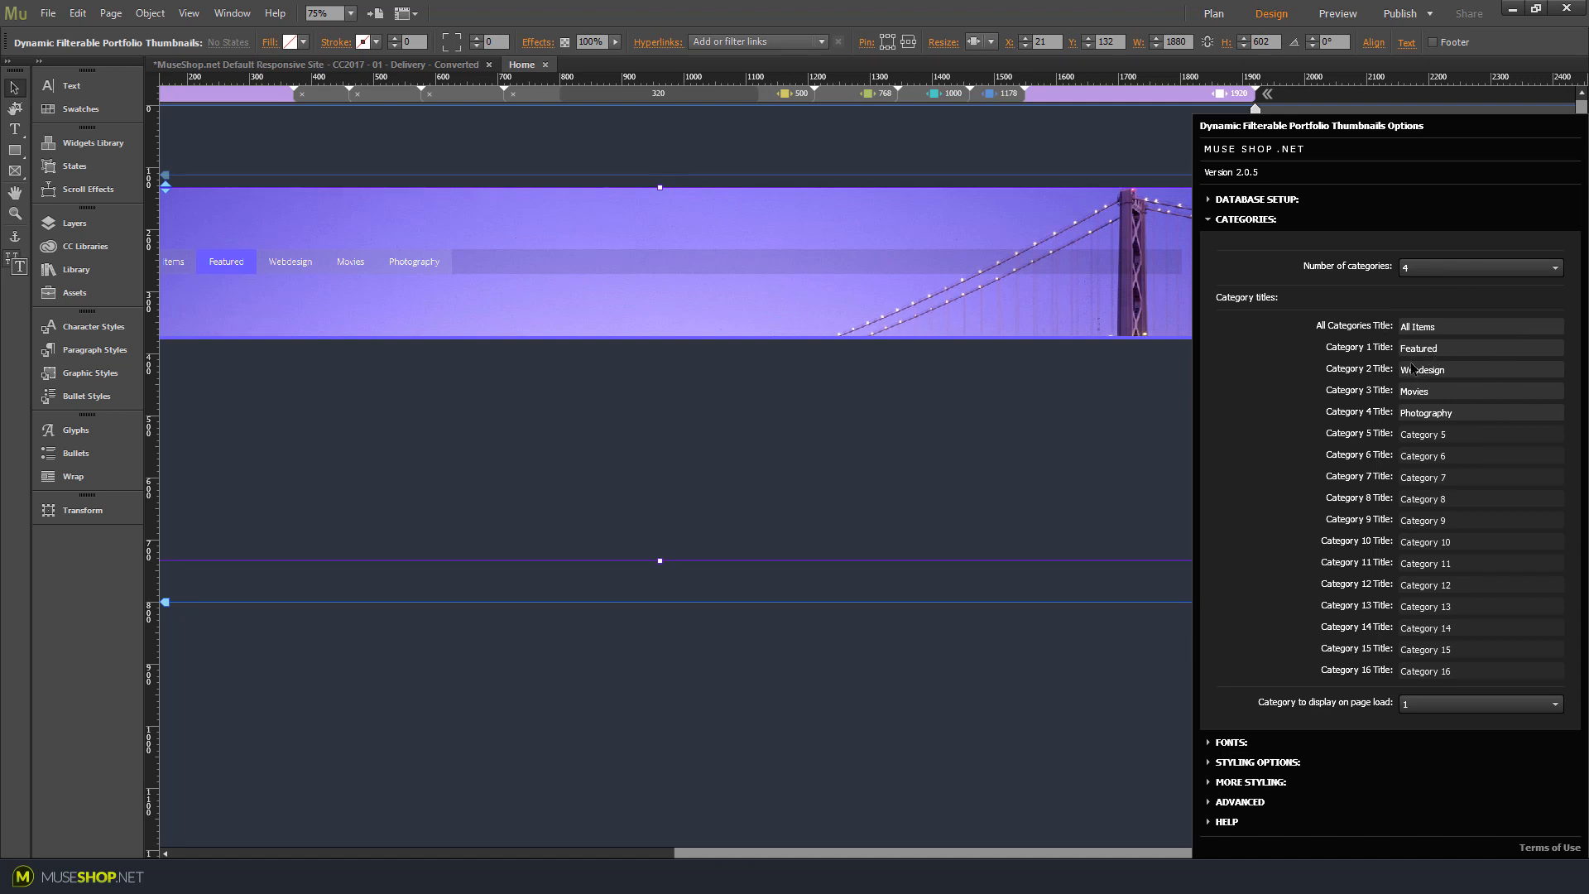
Back in Adobe Muse, keep the number of categories at 4, look through the titles of categories 1 to 4, and close the widget options
click(1483, 268)
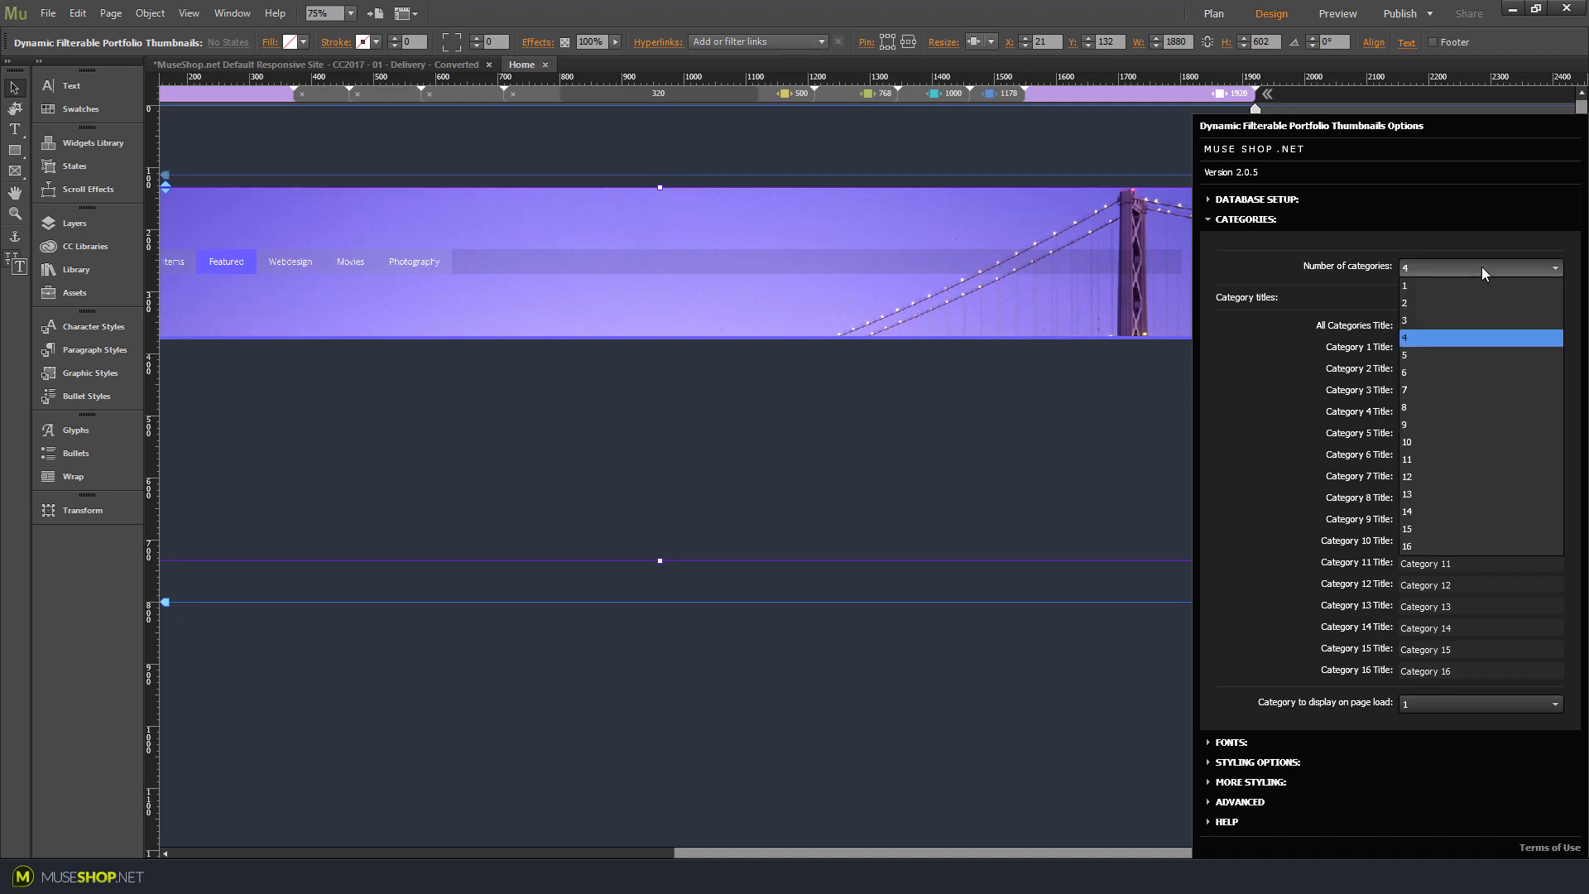
click(1444, 339)
click(1446, 351)
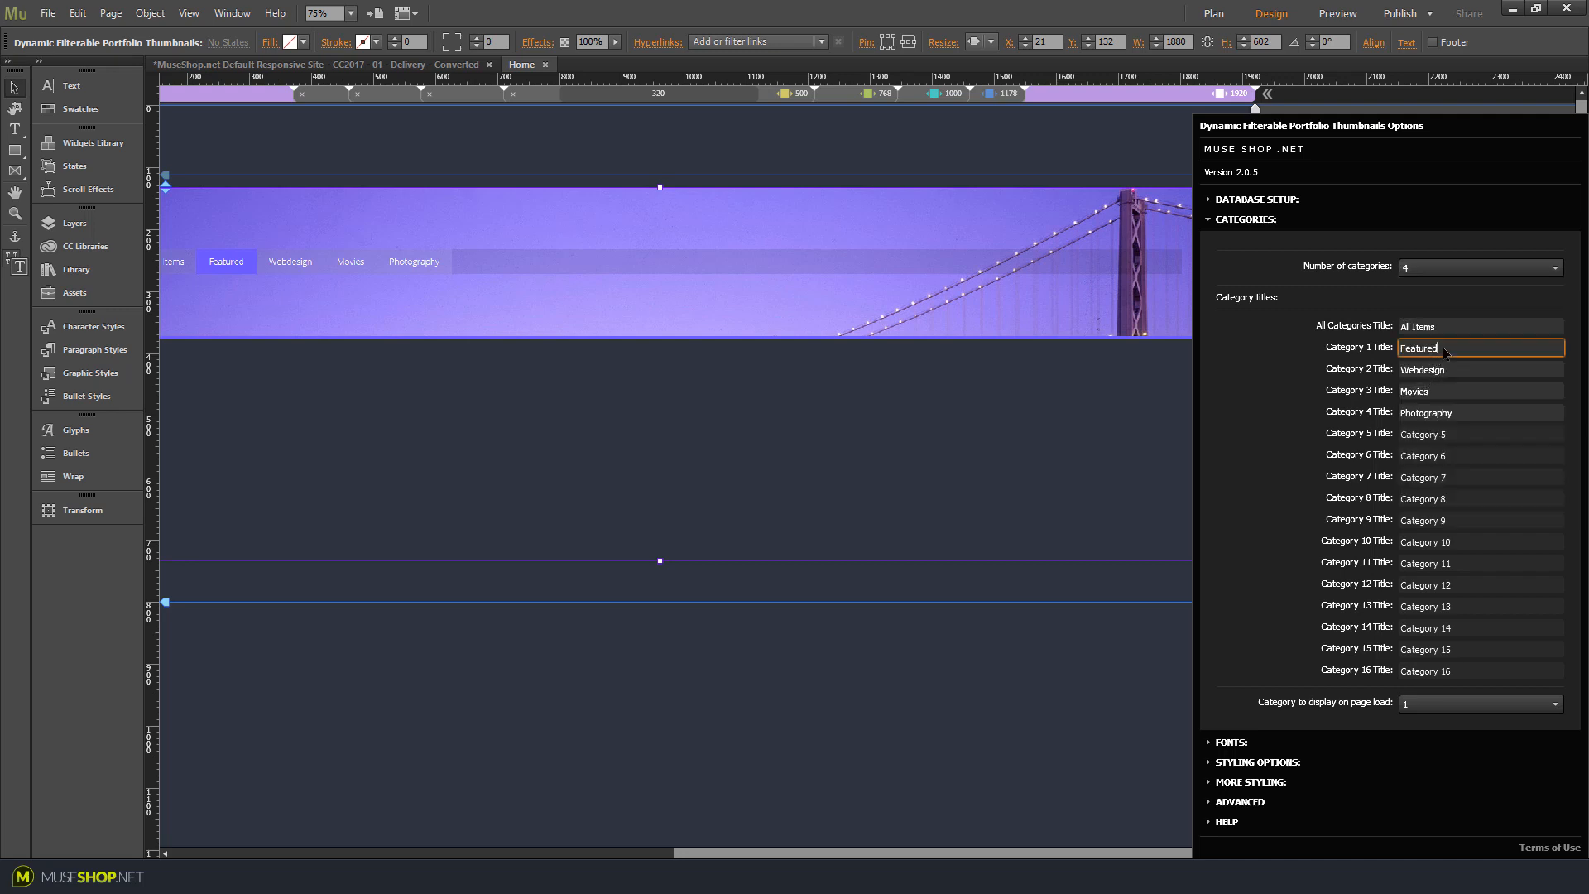
double_click(1425, 348)
click(1452, 370)
click(1449, 391)
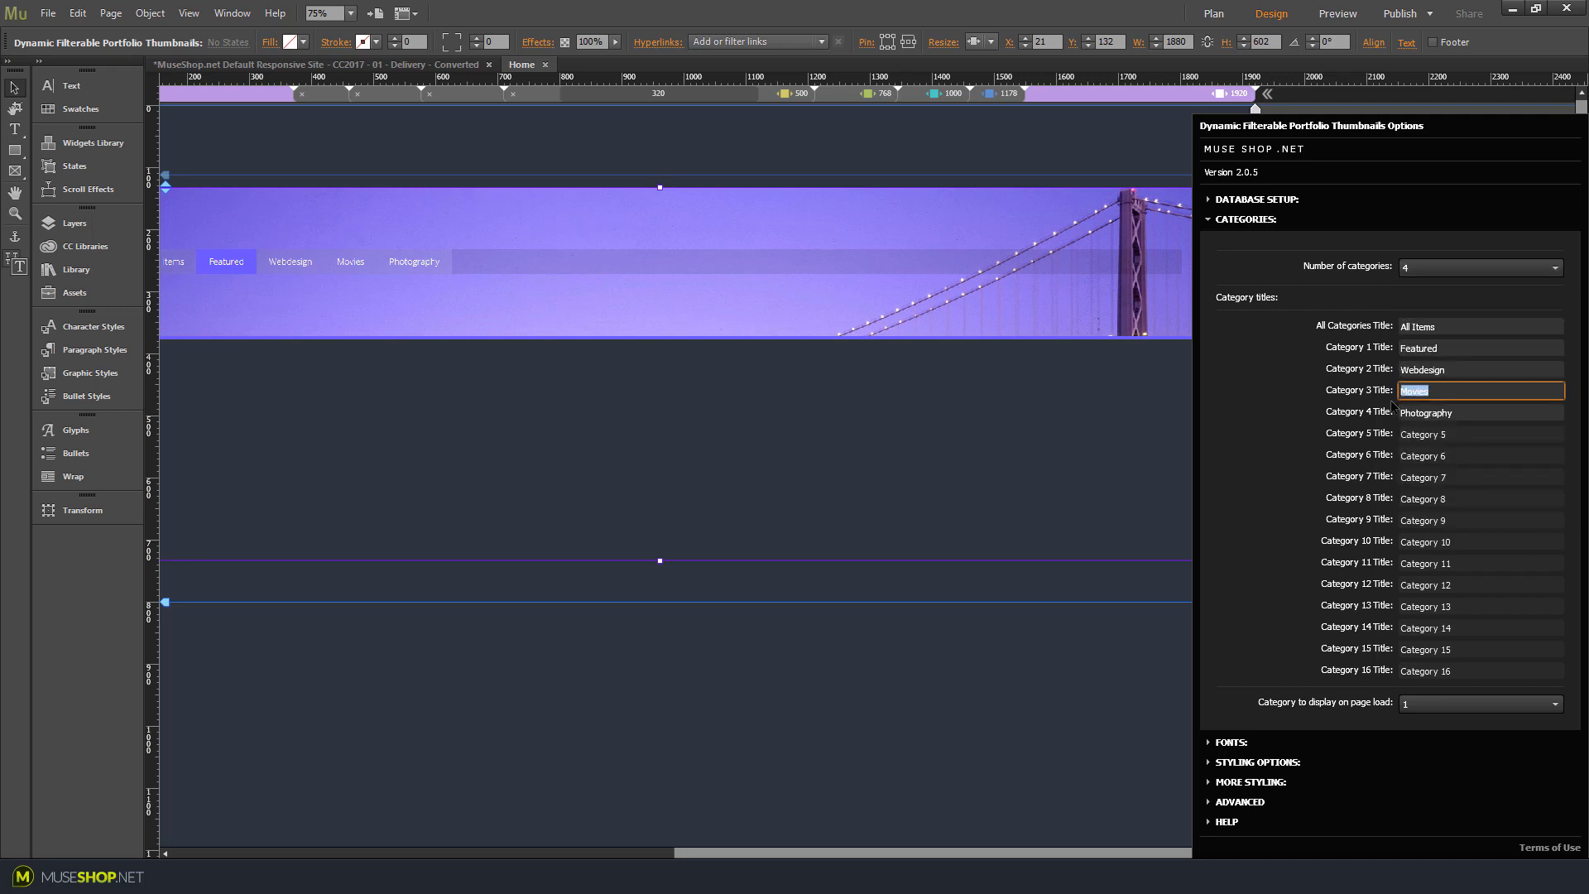
click(1474, 414)
key(Escape)
key(ctrl+shift+e)
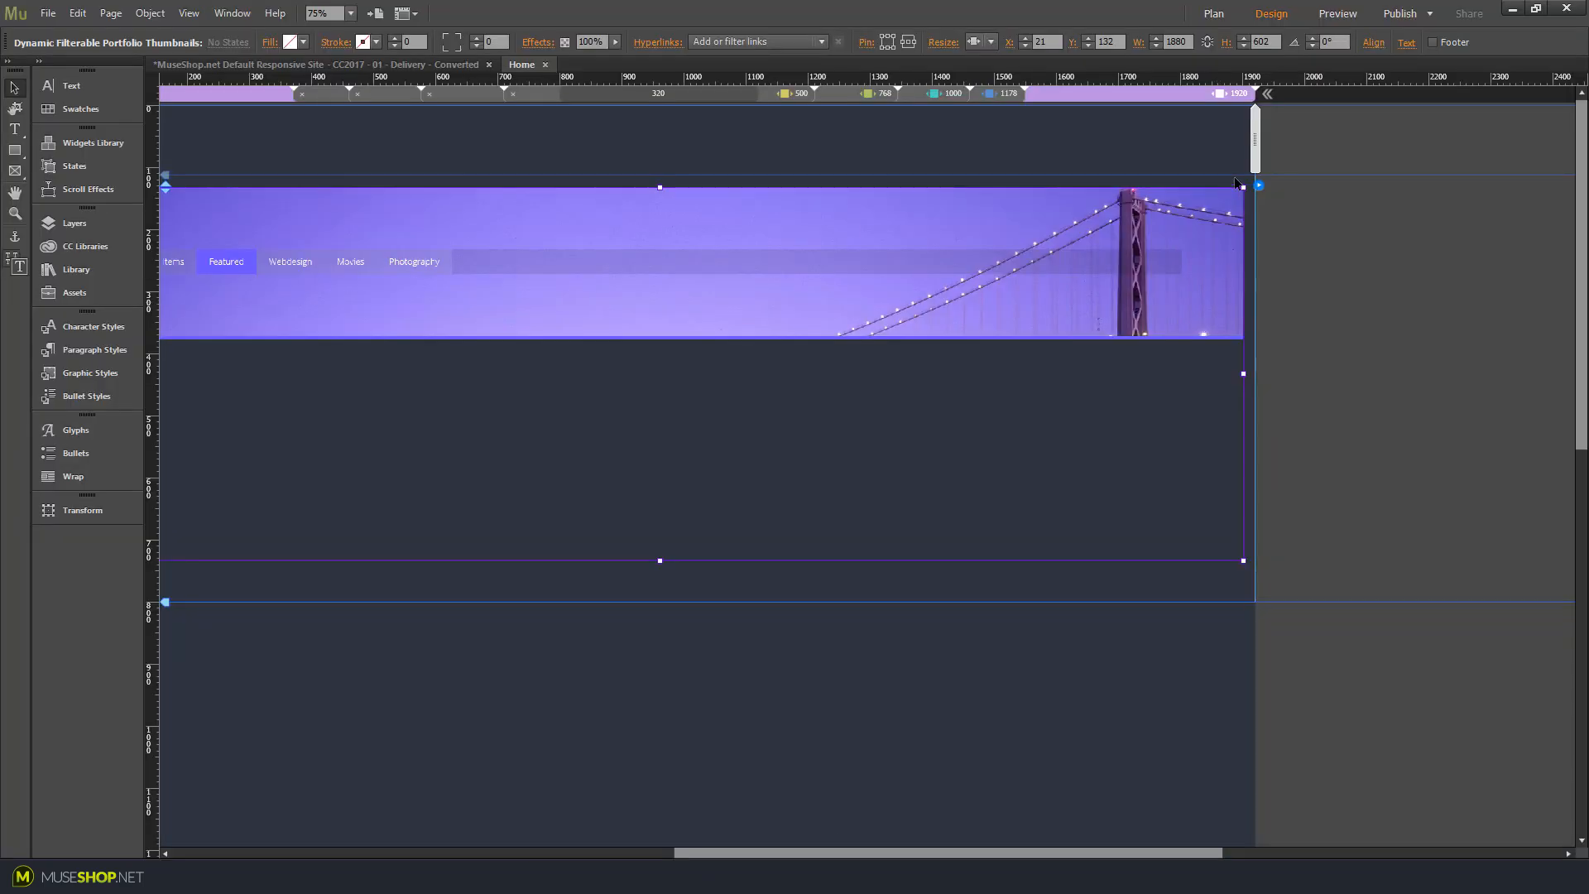
Open the portfolio widget's Categories options and review the titles of categories 1 to 4 against their category numbers
click(1254, 185)
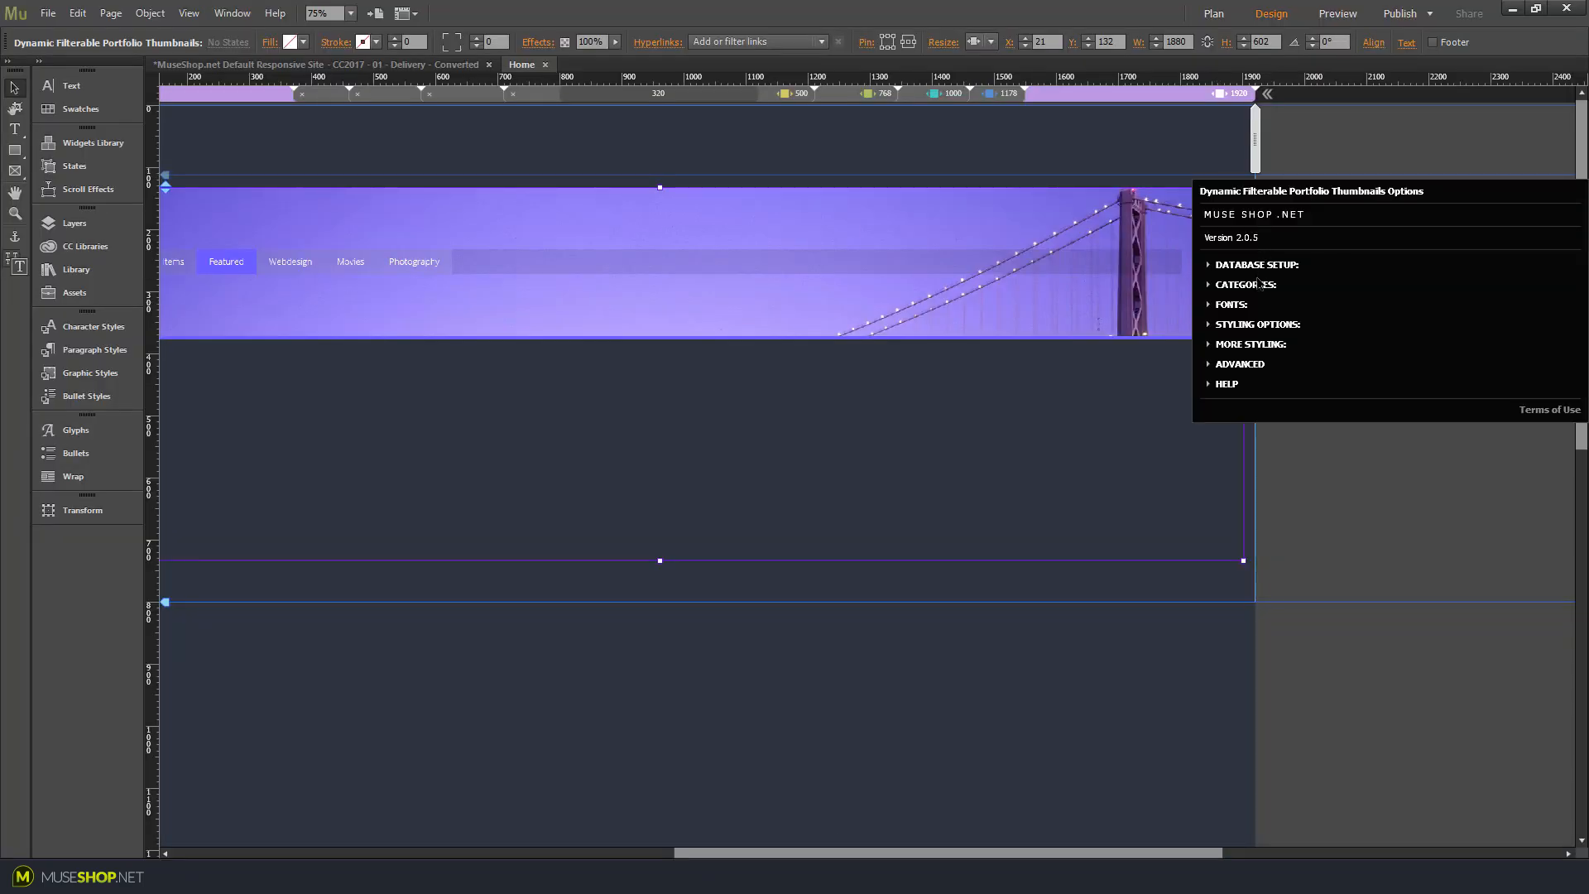
click(1256, 287)
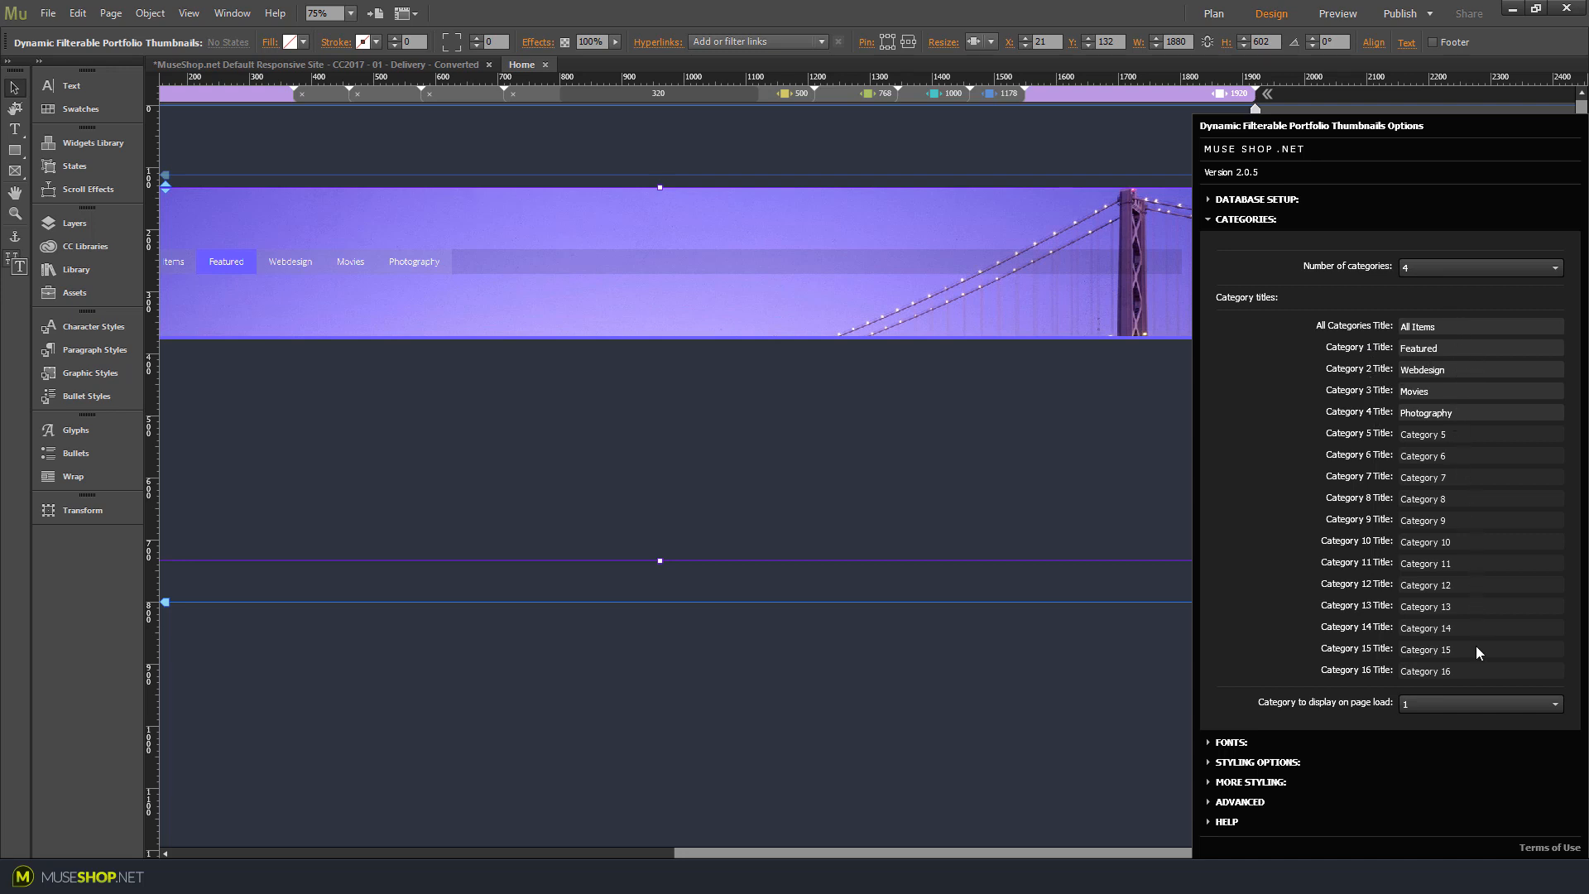
click(1444, 349)
double_click(1417, 358)
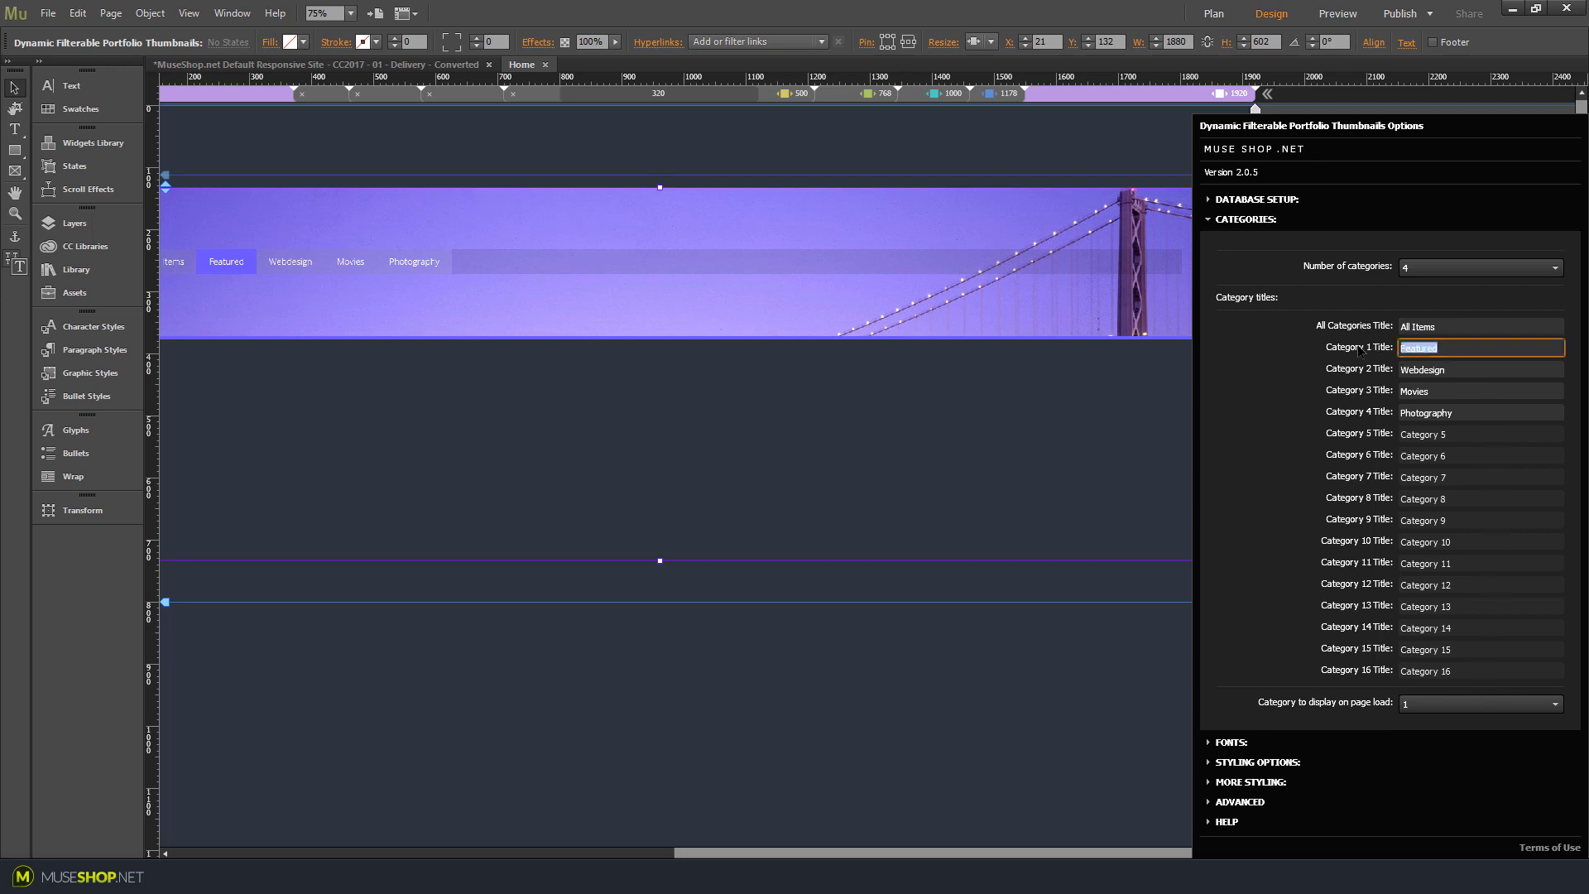
click(1455, 372)
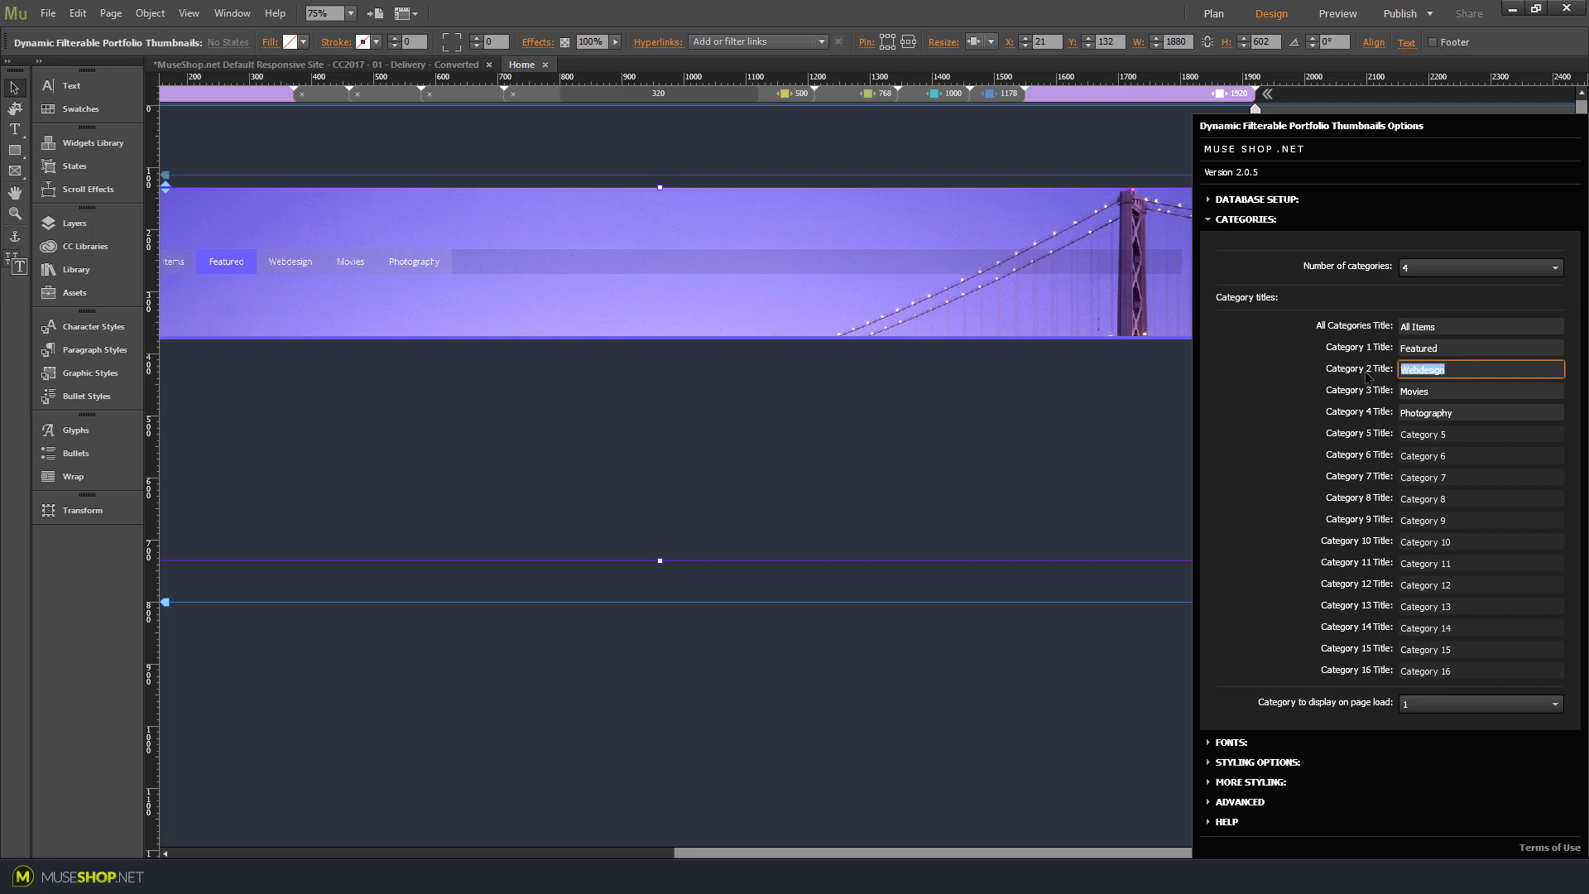
click(1431, 395)
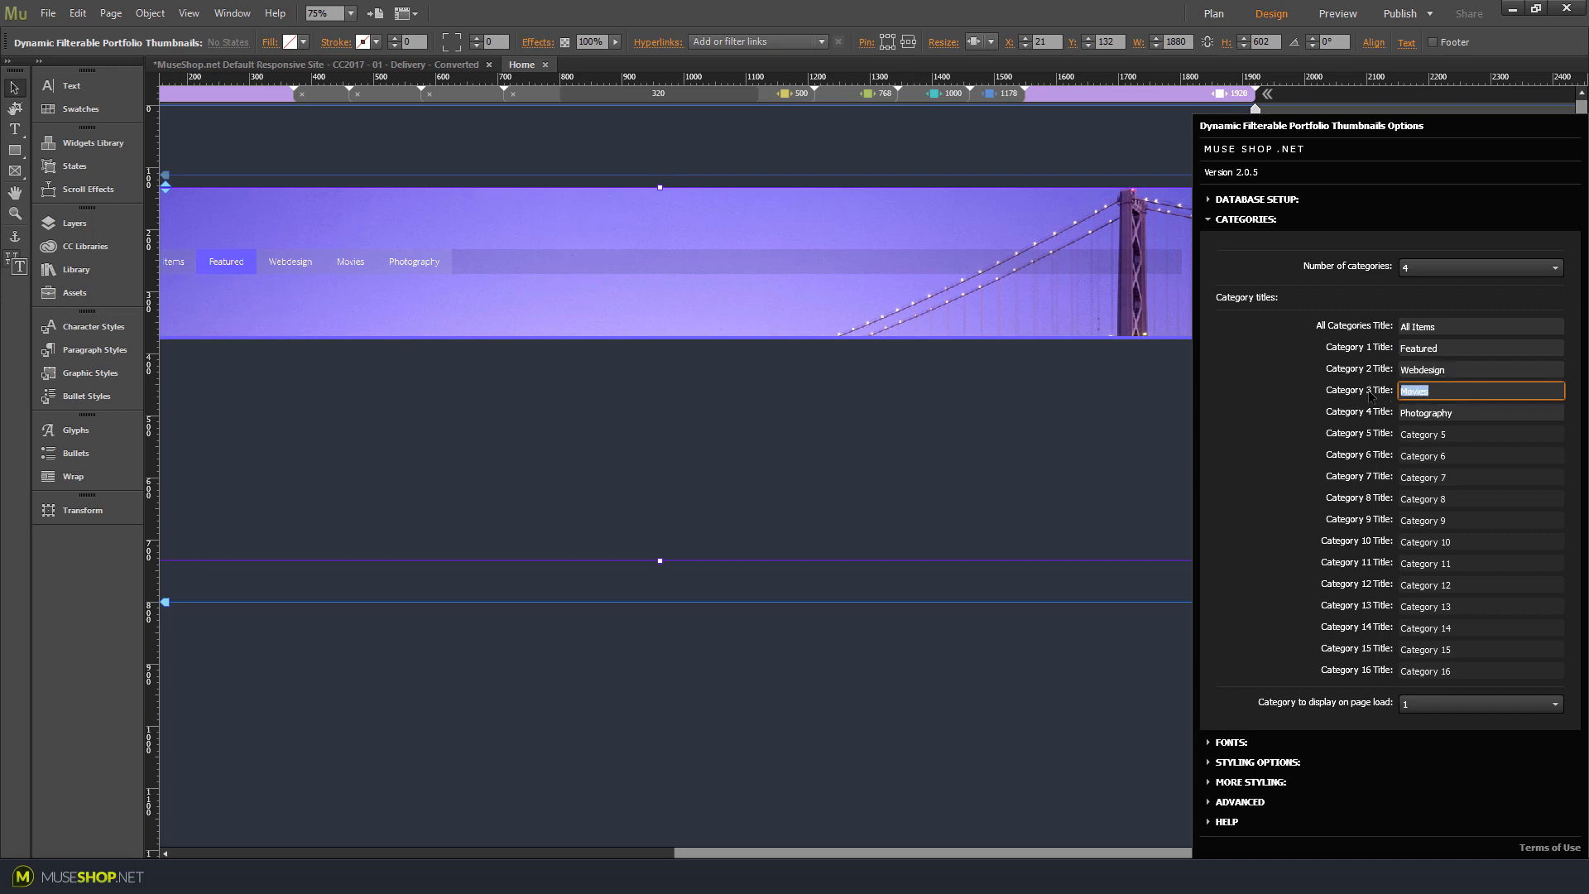
click(1465, 412)
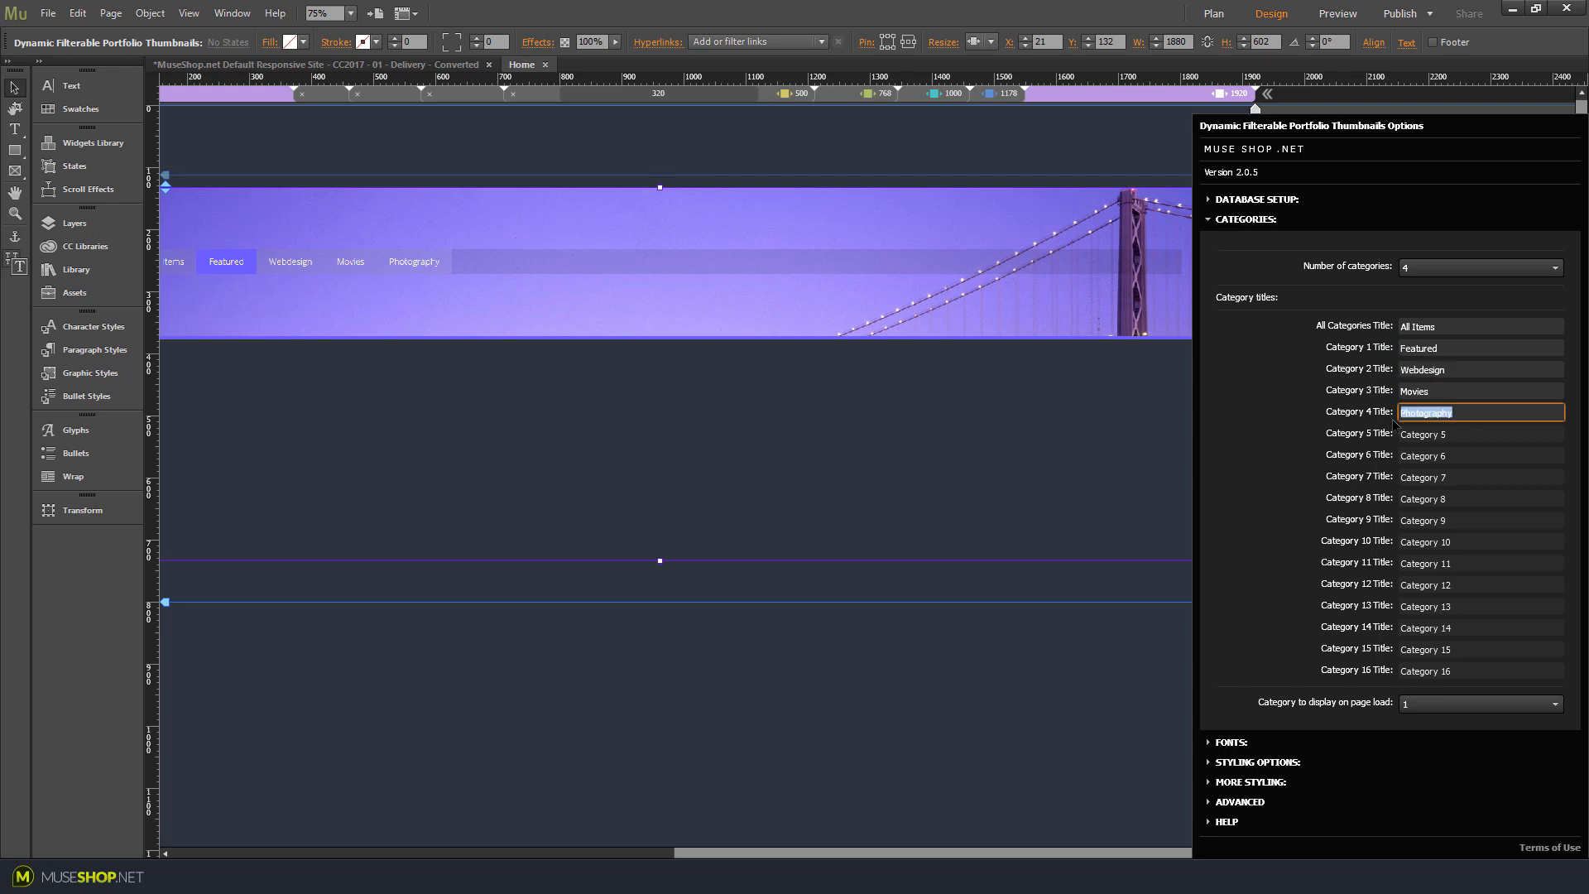
click(1453, 397)
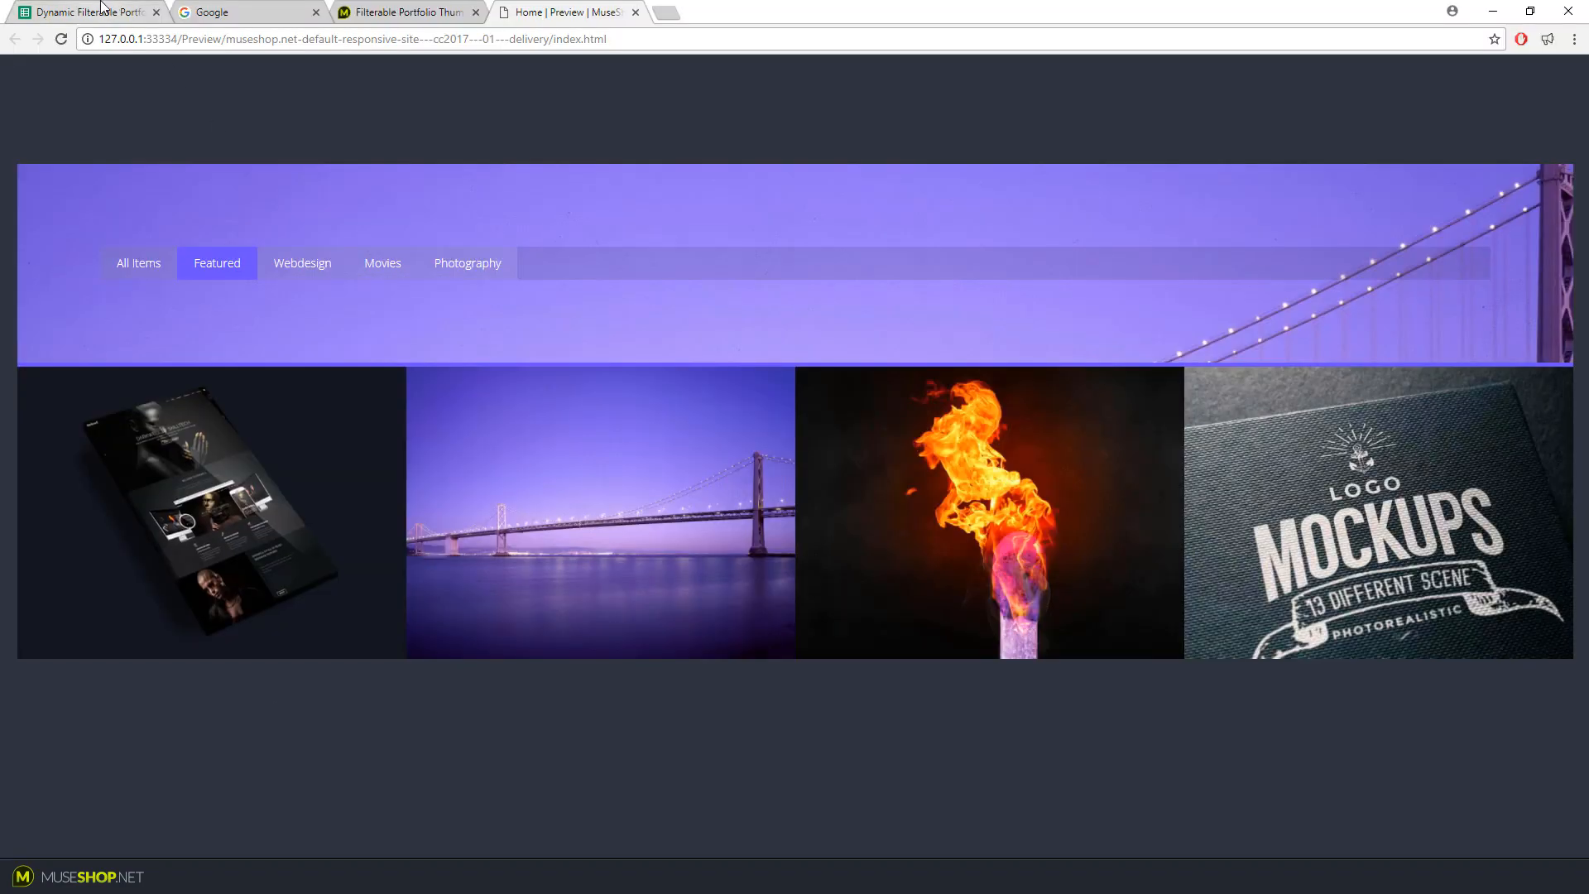
Go to the thumbnails template spreadsheet and widen the thumb_categories column until its header fits
click(87, 12)
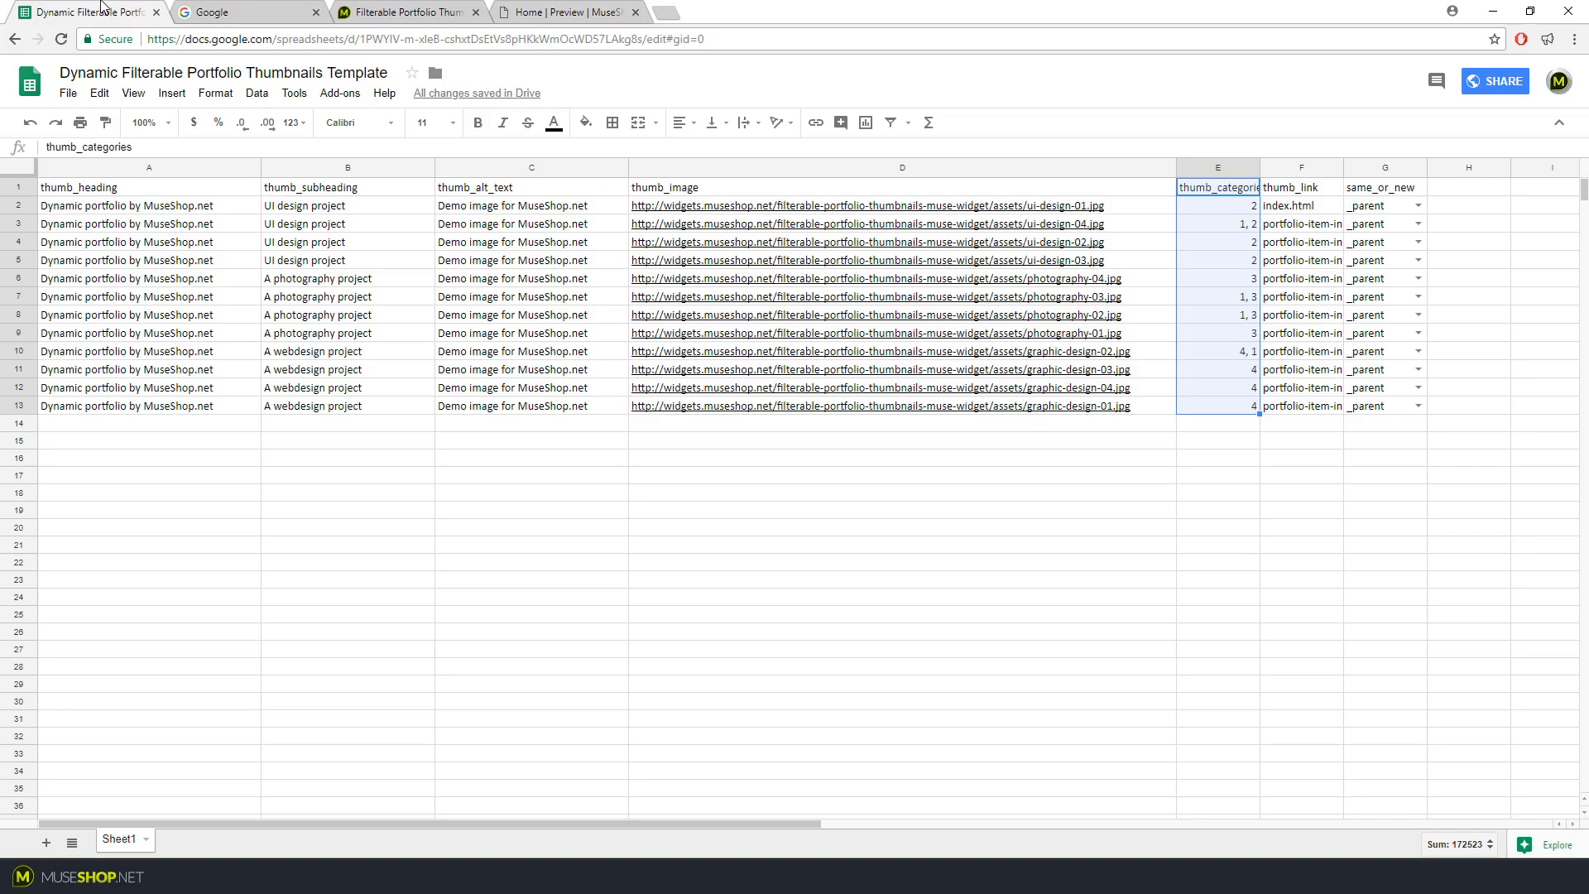
click(1246, 208)
drag(1259, 166, 1285, 167)
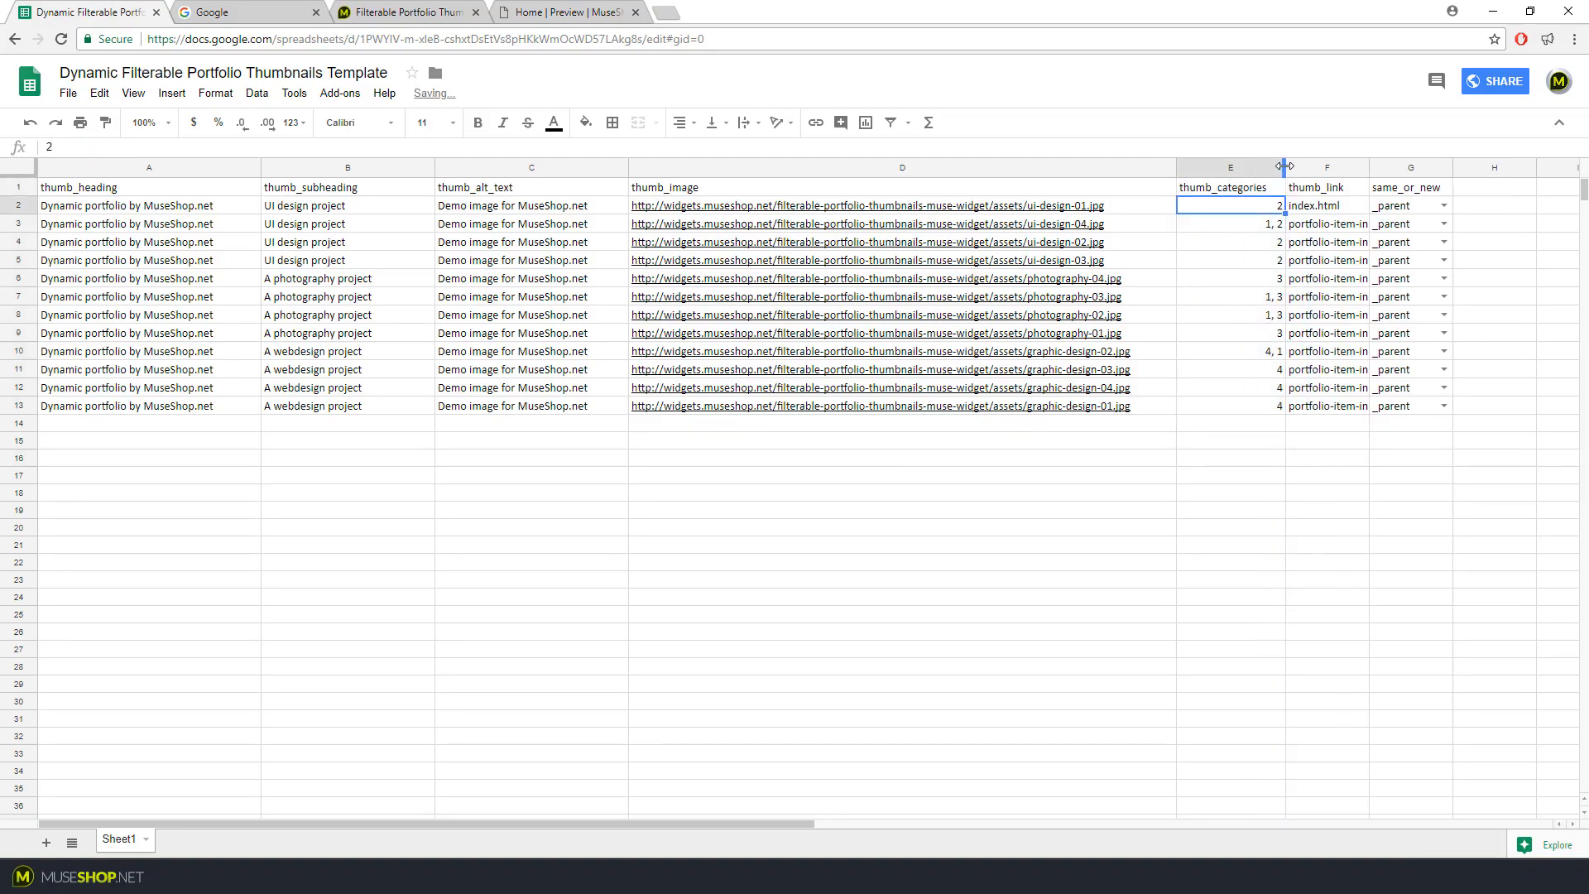
click(1352, 493)
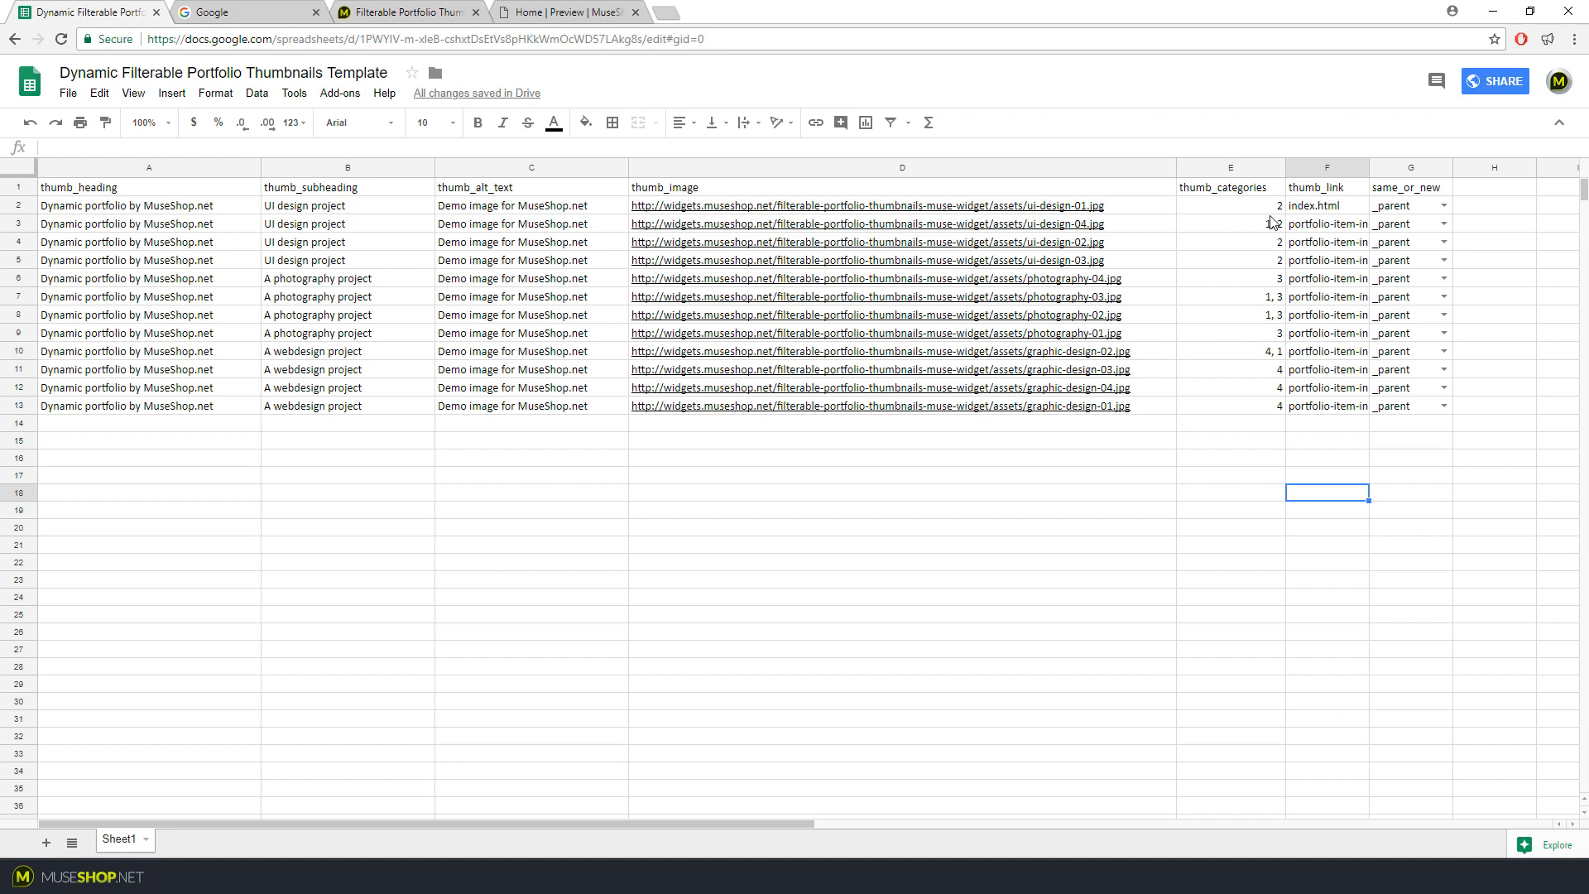
Select the first thumbnail's spreadsheet row from heading to same_or_new, and compare it with the first thumbnail under the preview page's Webdesign filter
click(98, 207)
drag(97, 208, 1399, 207)
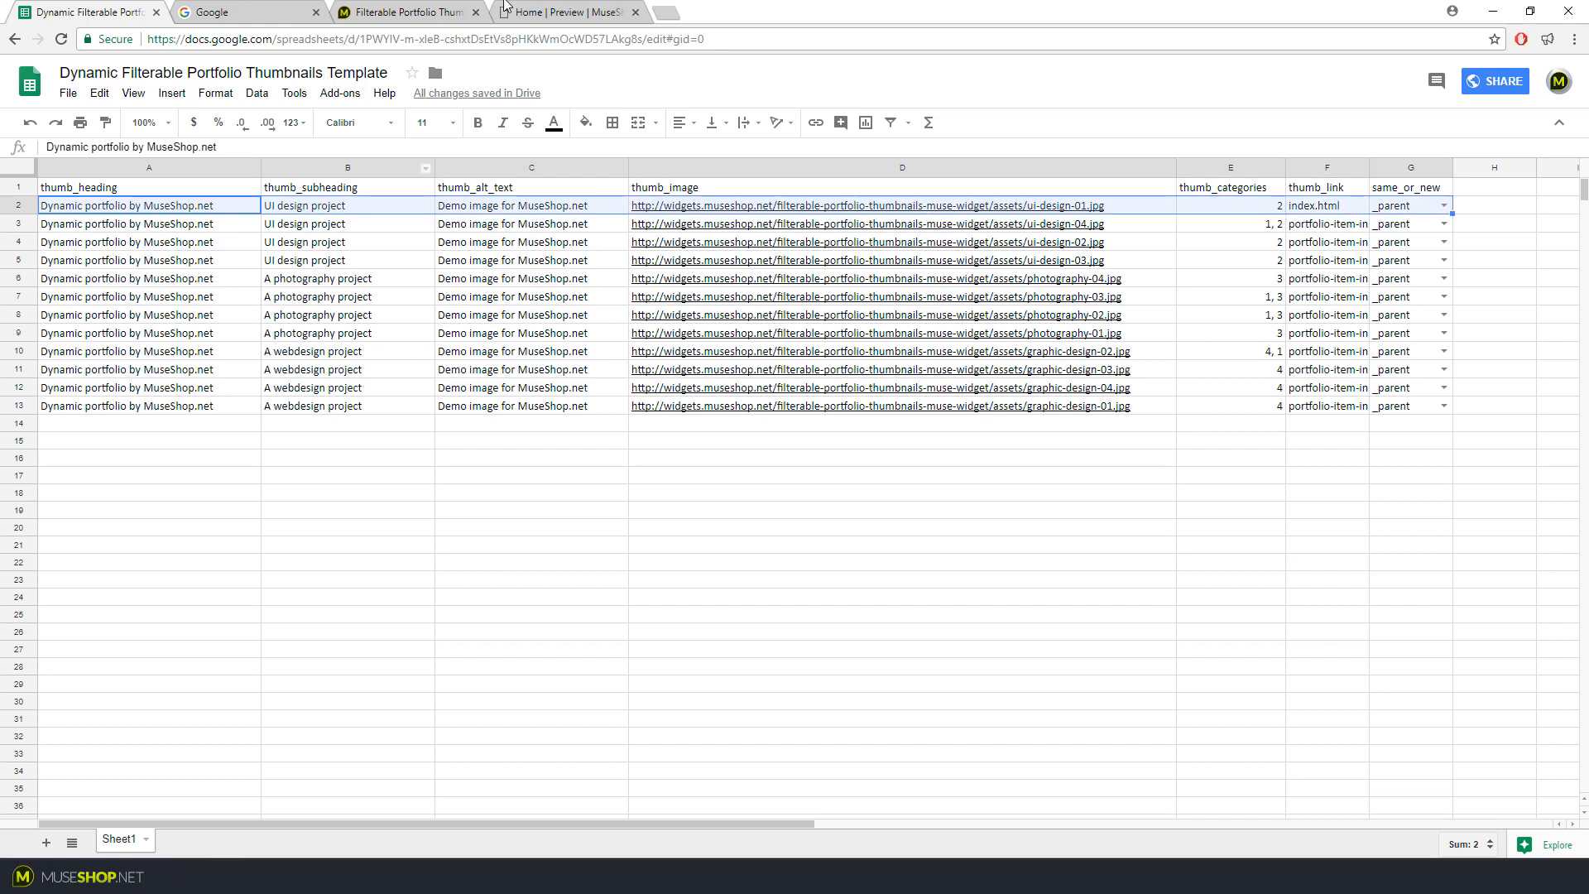
click(526, 9)
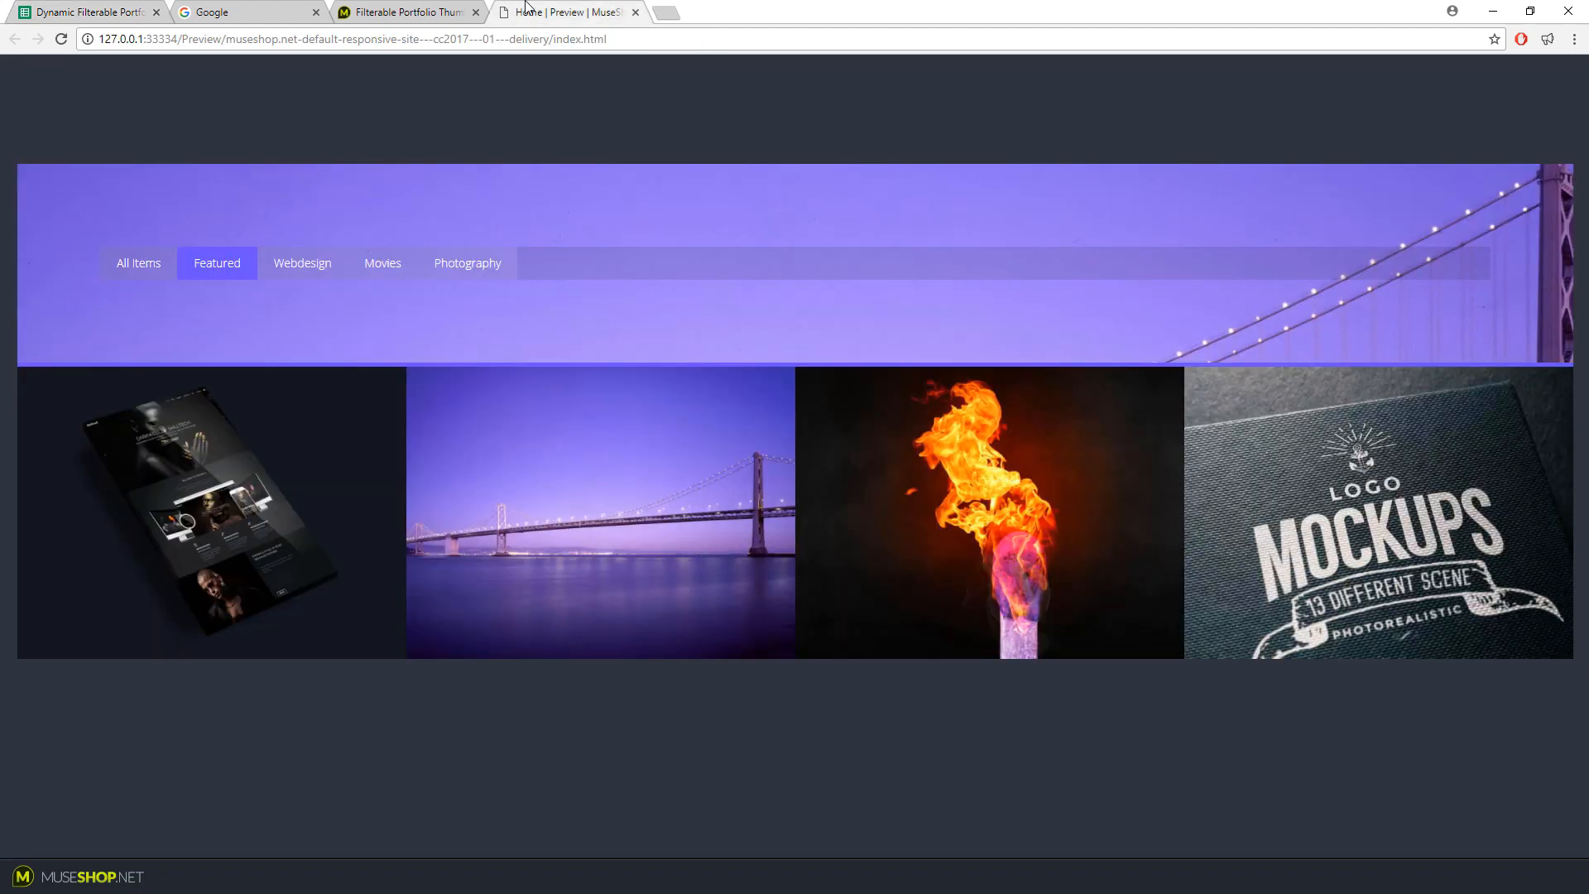
click(302, 264)
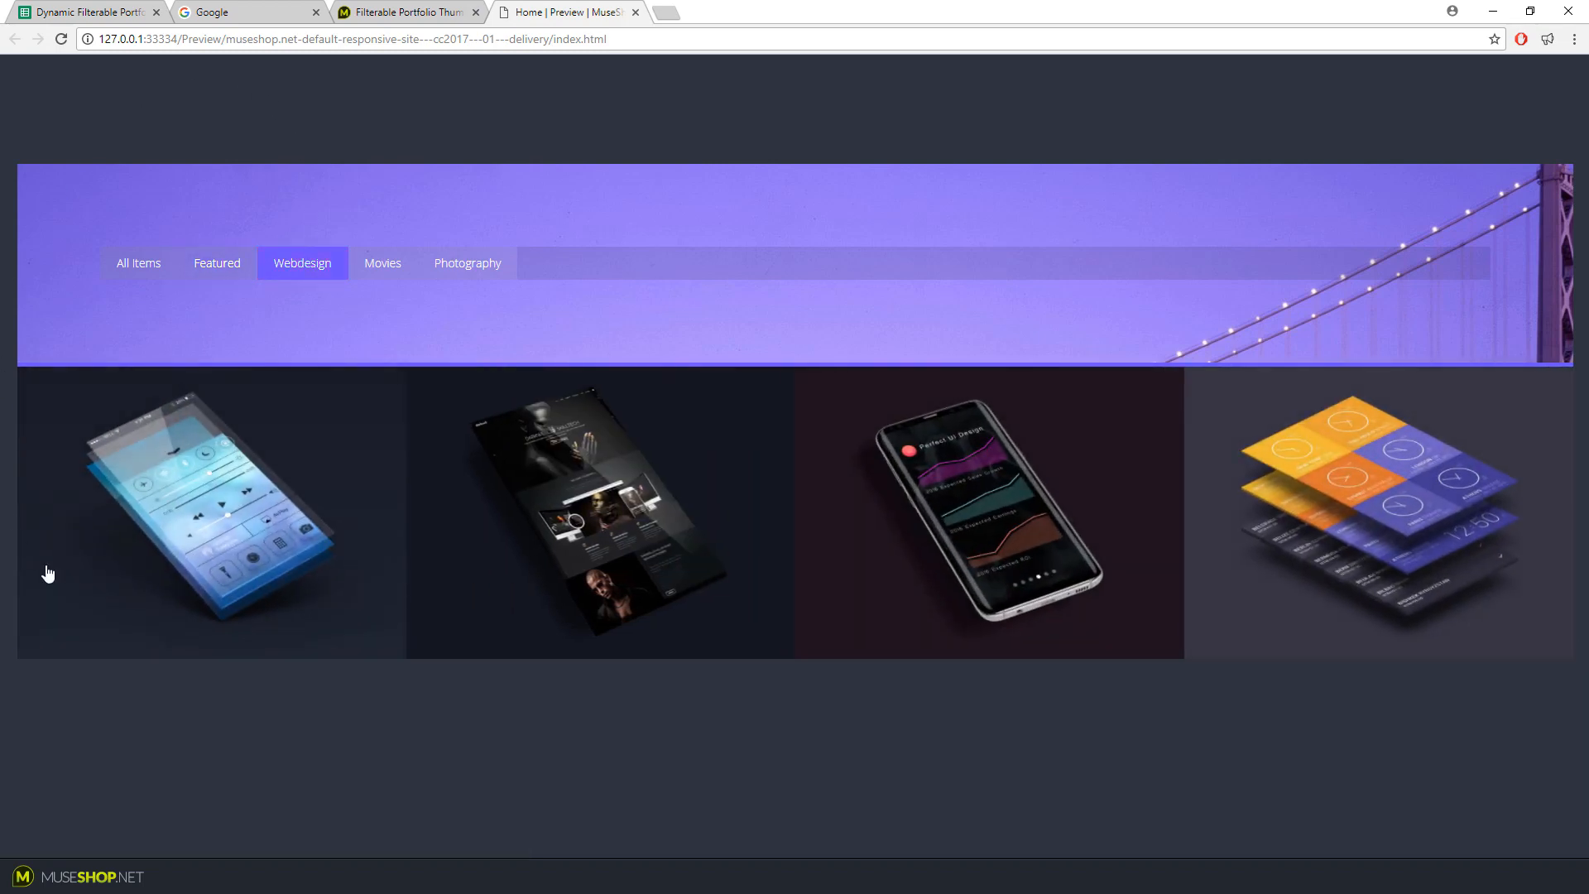
mouse_move(127, 525)
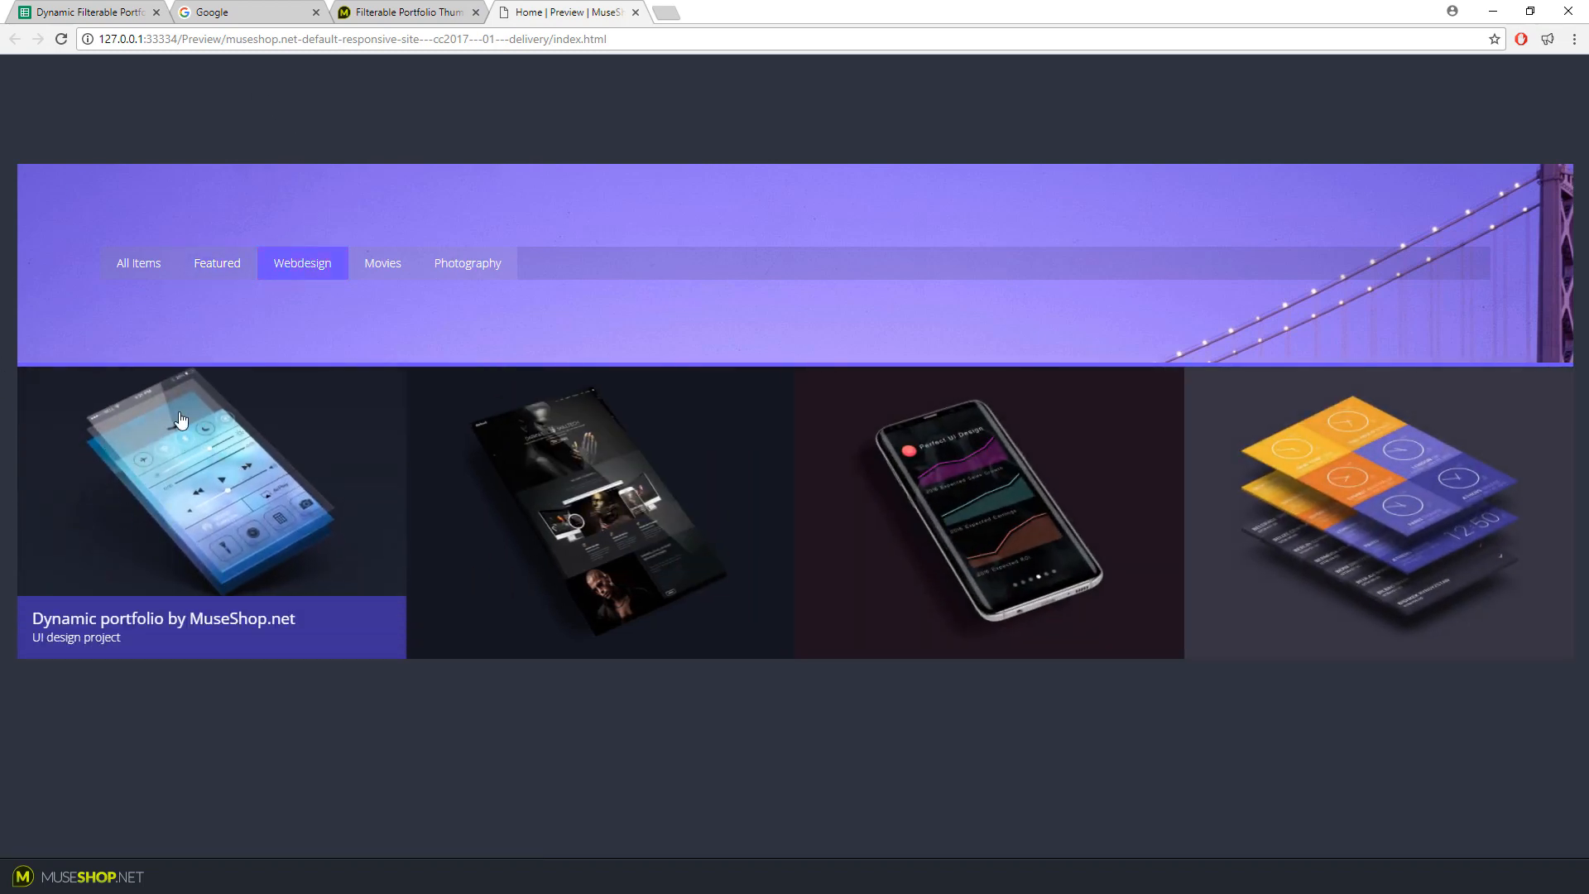
Back in the spreadsheet, set the first thumbnail's thumb_categories value to 1, 2, 3, 4
click(91, 11)
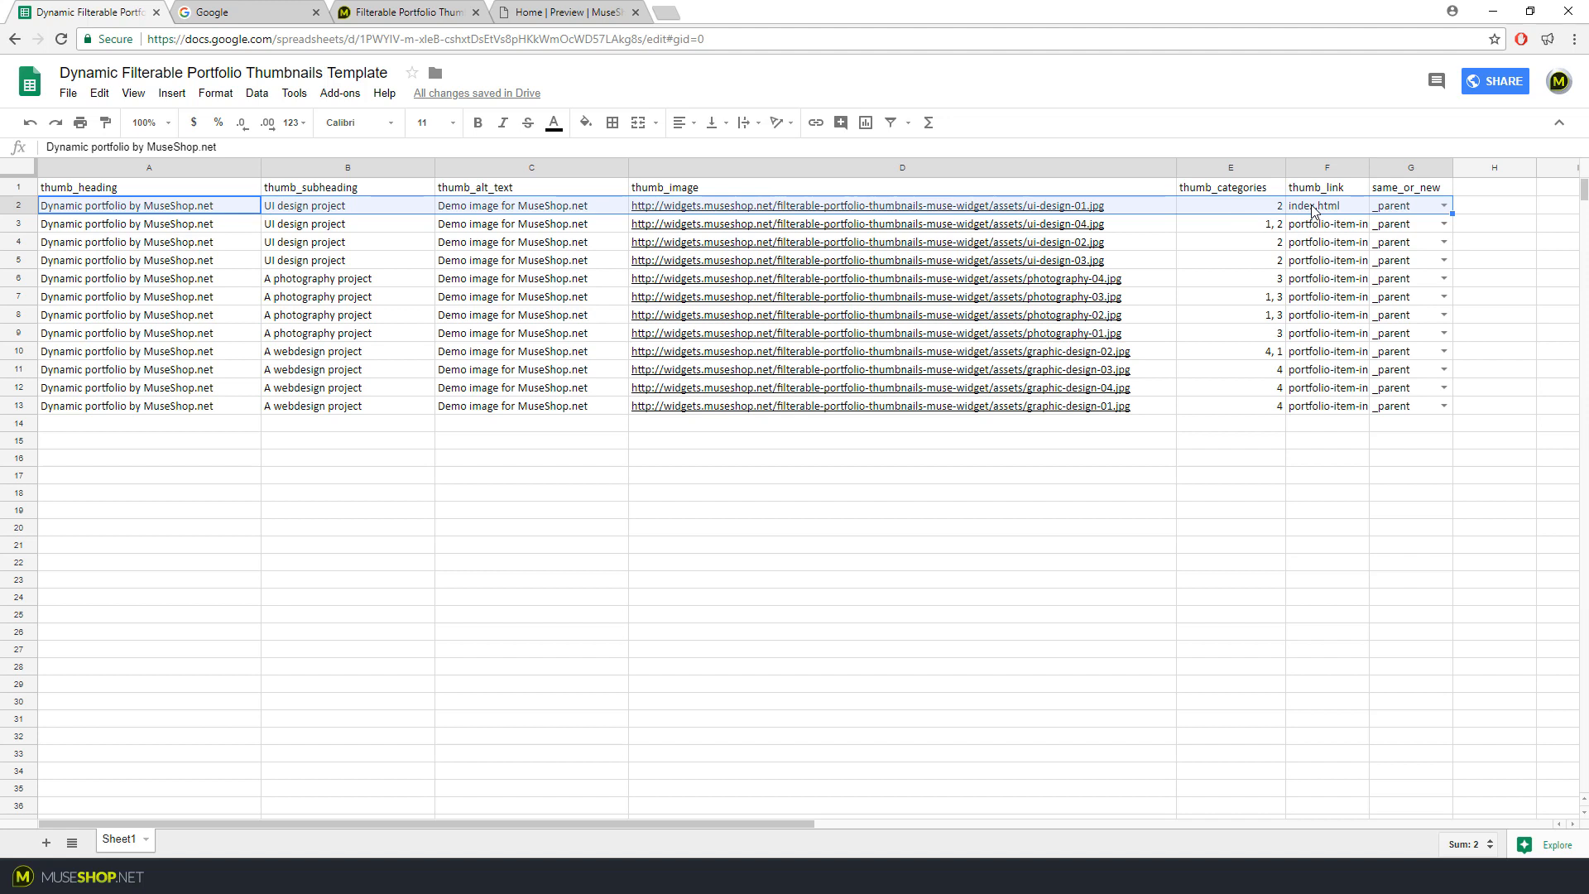
click(1271, 210)
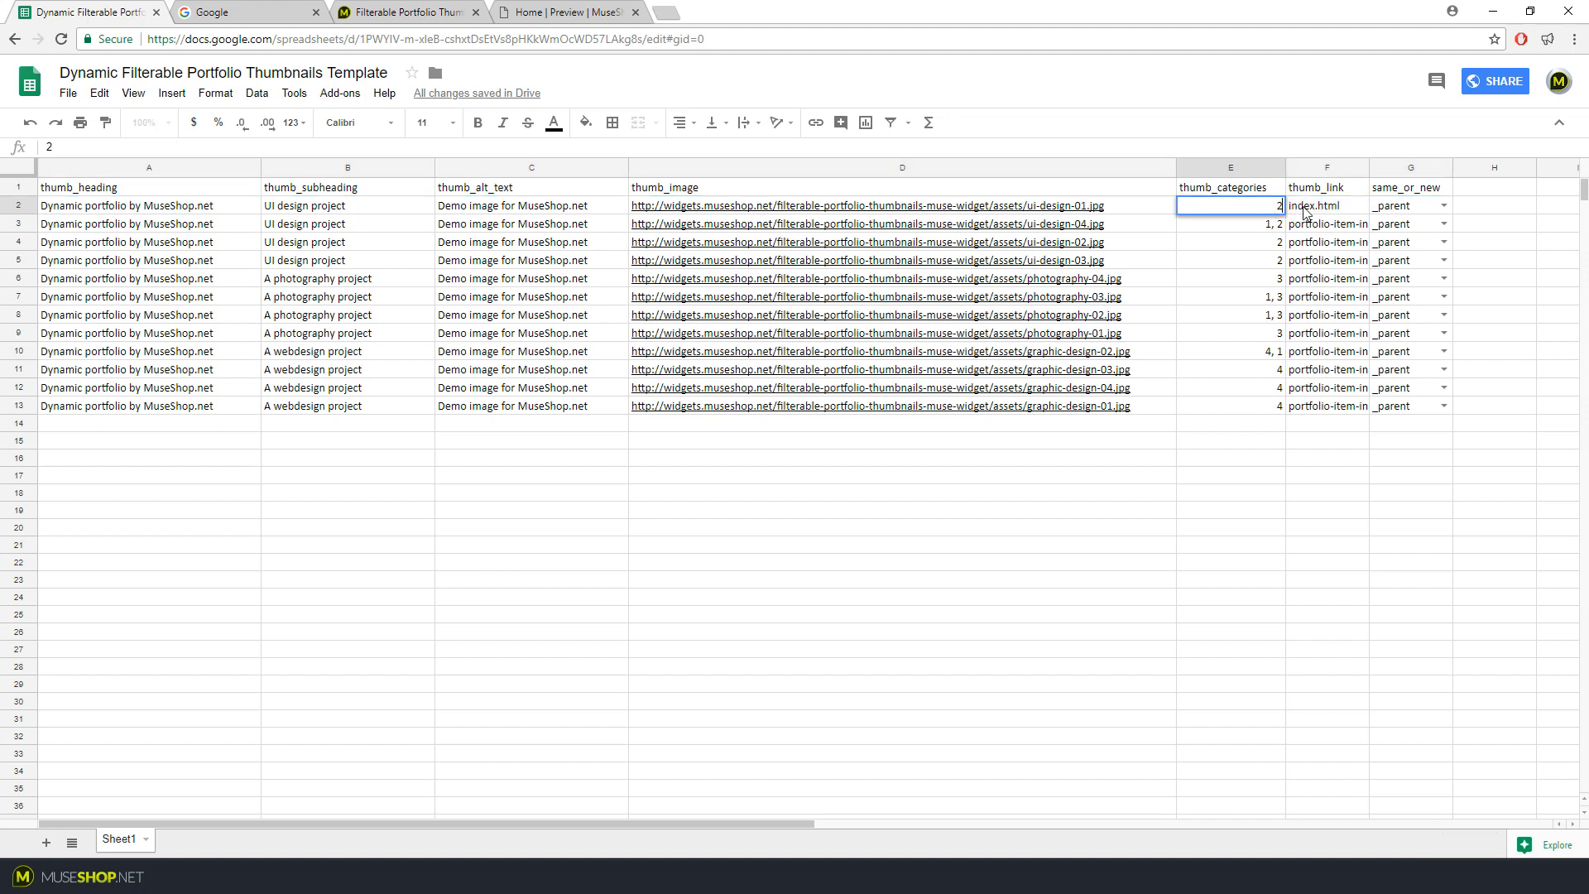
double_click(1278, 205)
text(, 2,3, 4)
key(Tab)
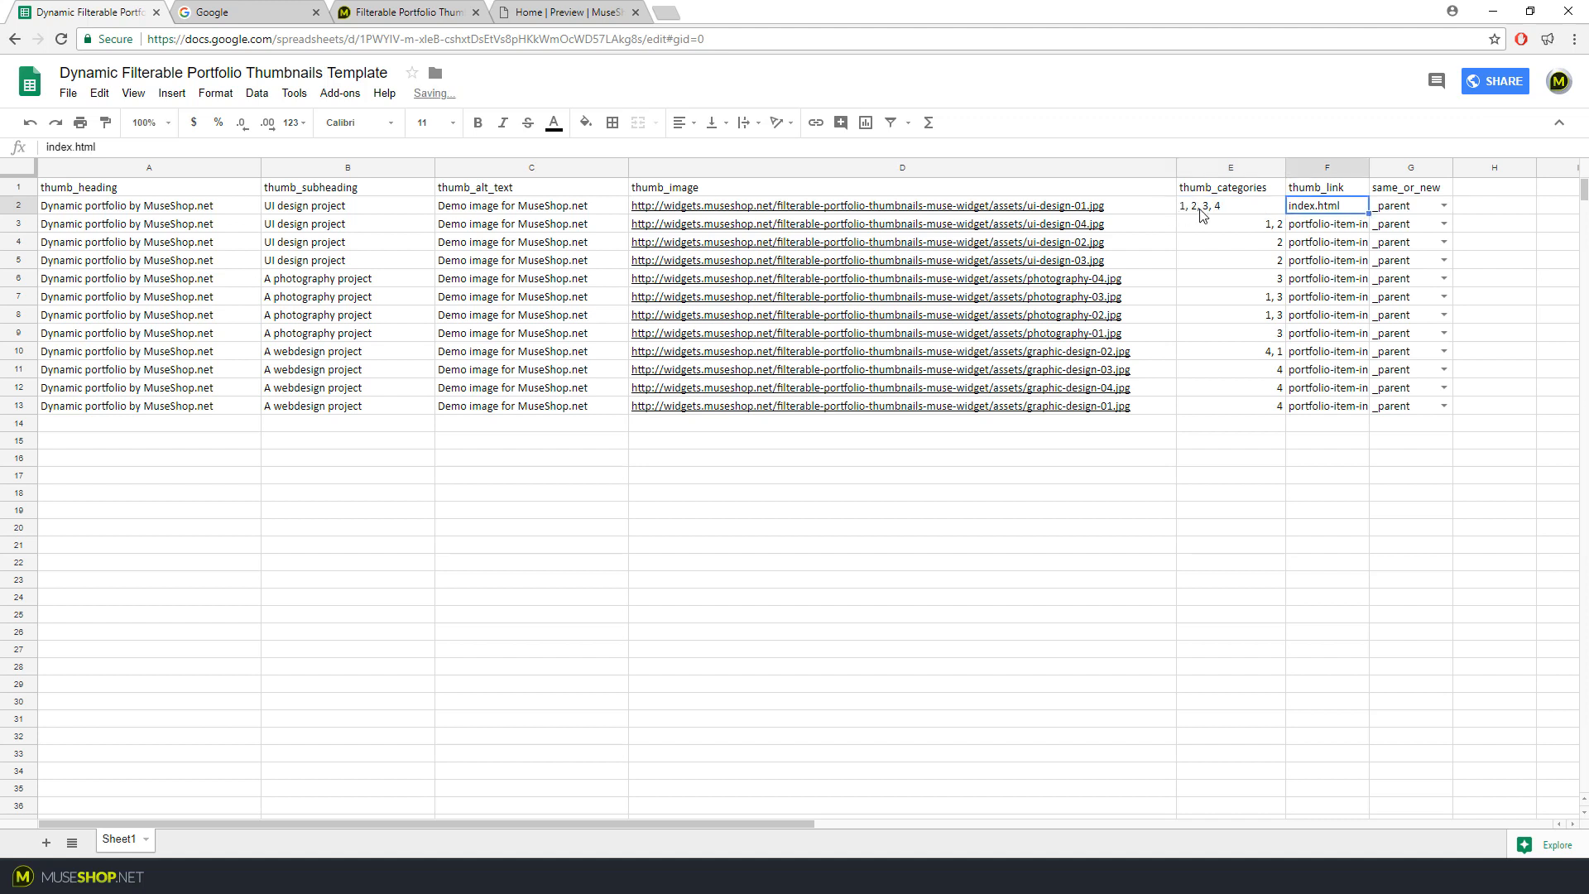
Set the first thumbnail's thumb_categories value back to 2
click(1254, 211)
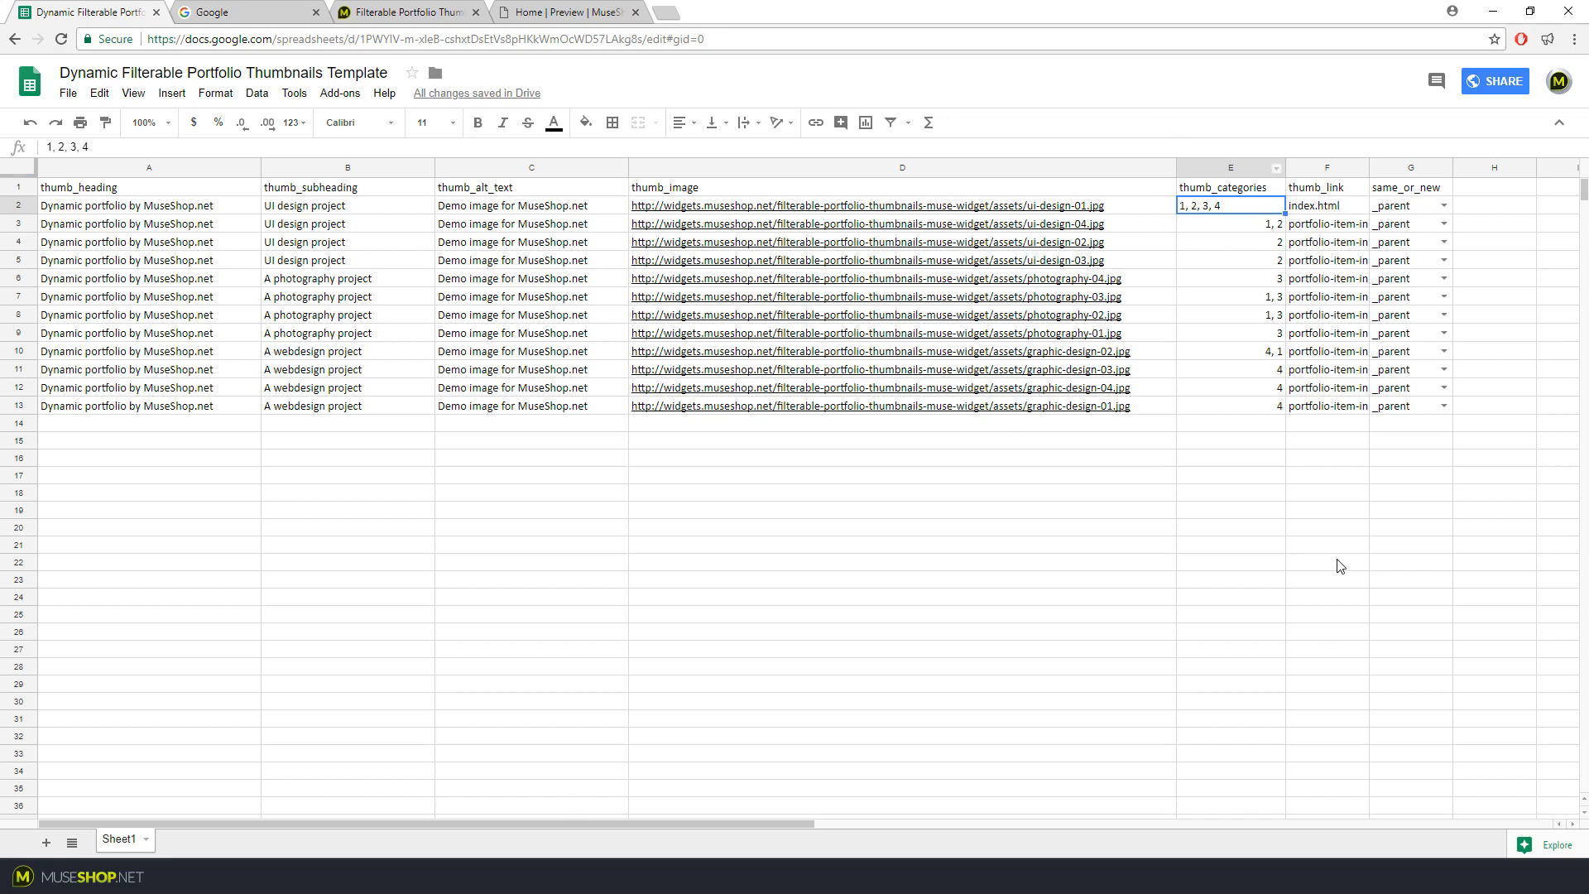
text(2)
click(1316, 480)
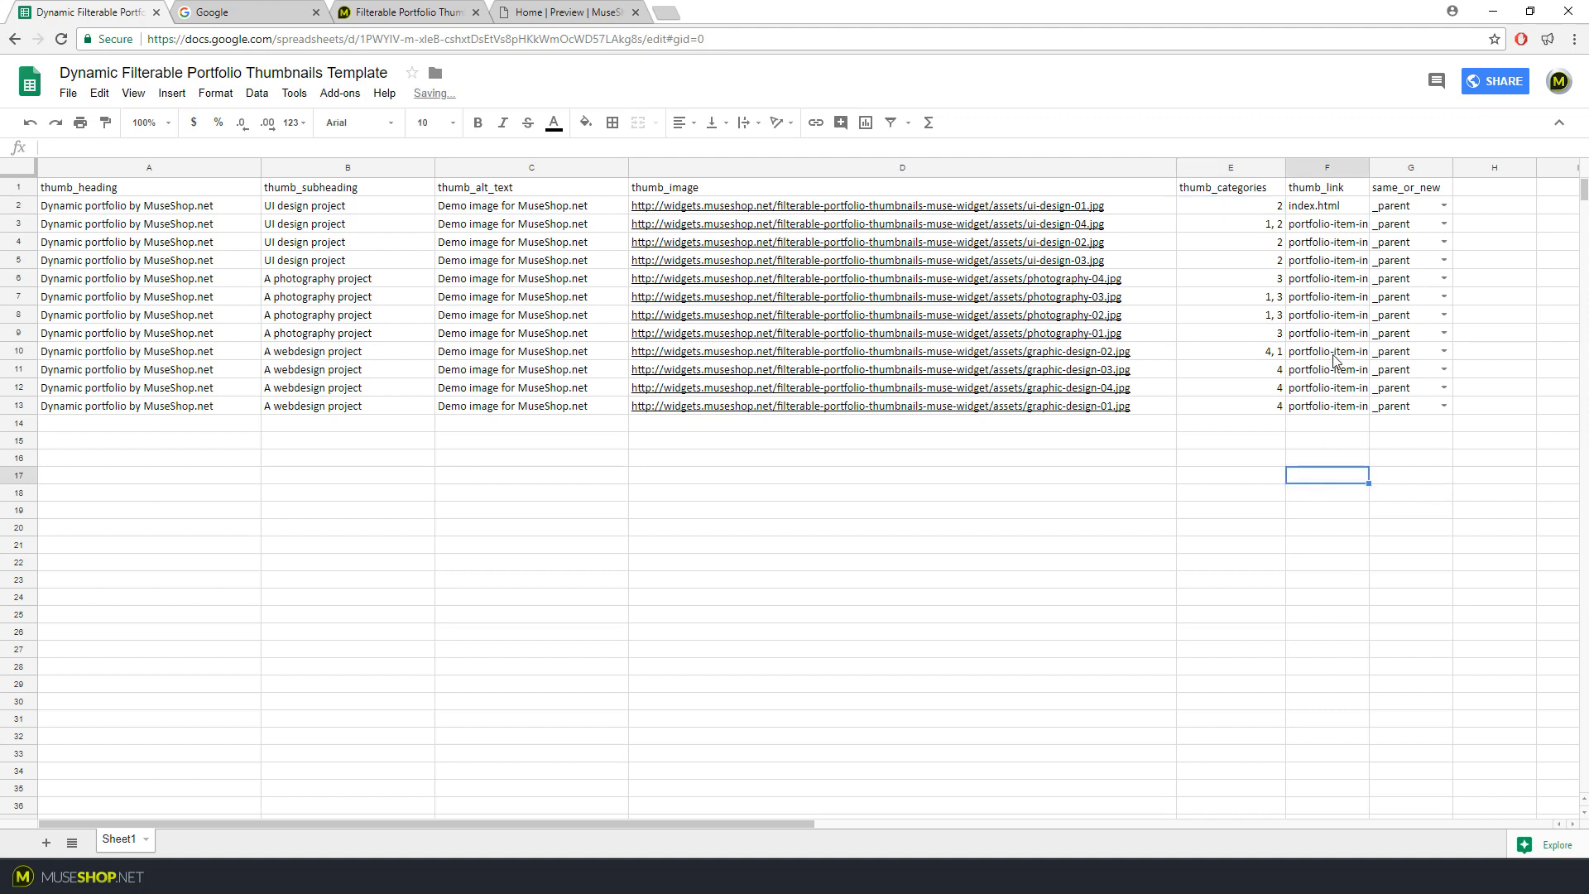
Examine the category numbers of all thumbnails in the thumb_categories column, including the entries in rows 3 and 4
drag(1239, 213, 1257, 416)
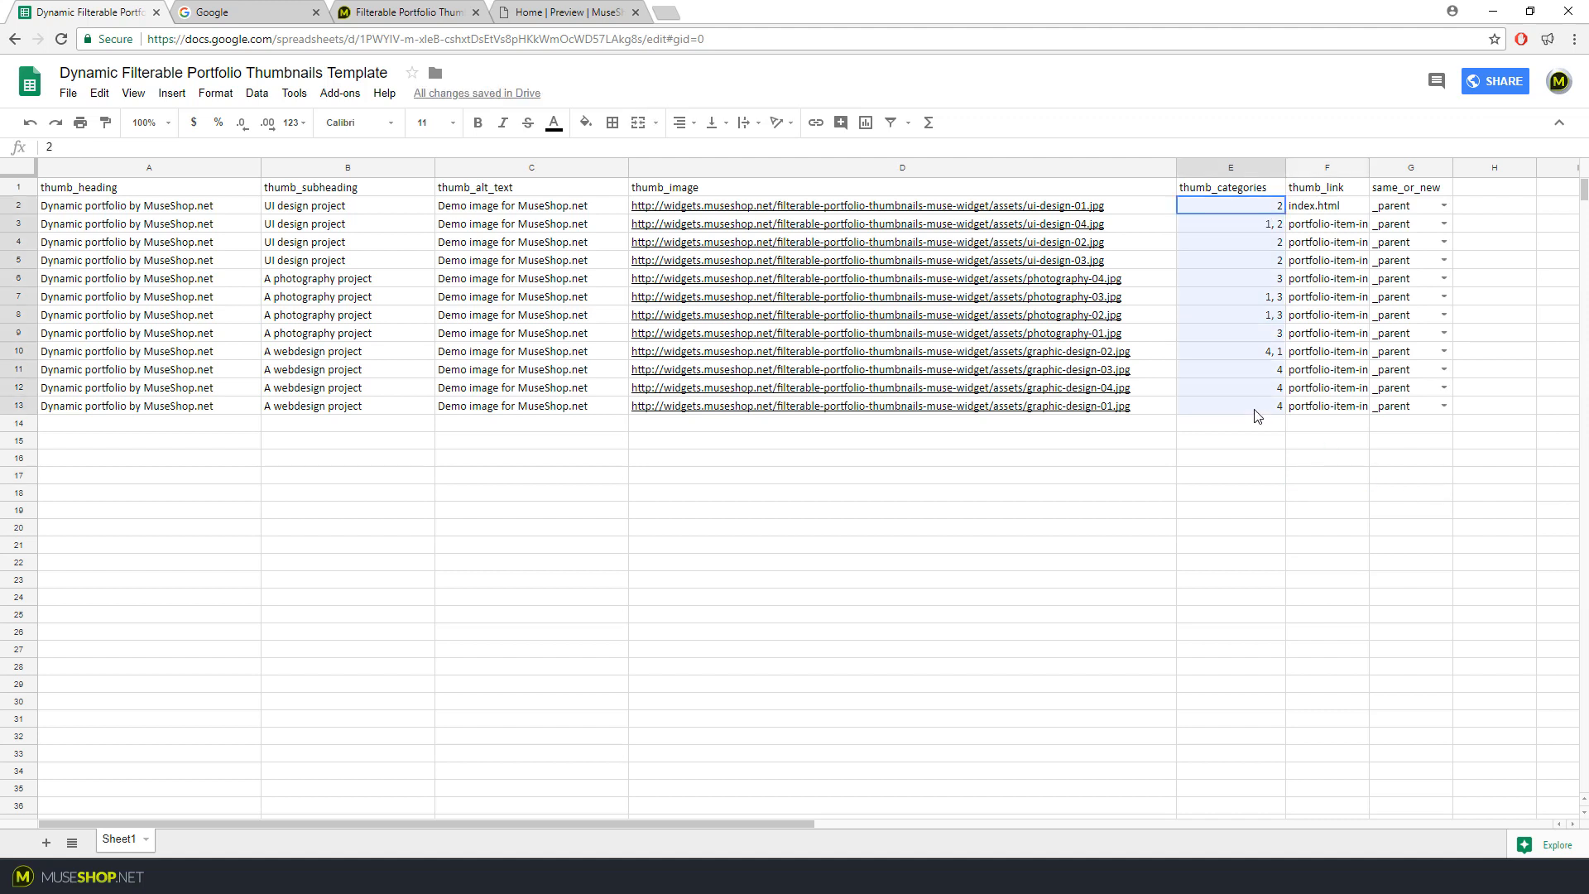
click(1338, 445)
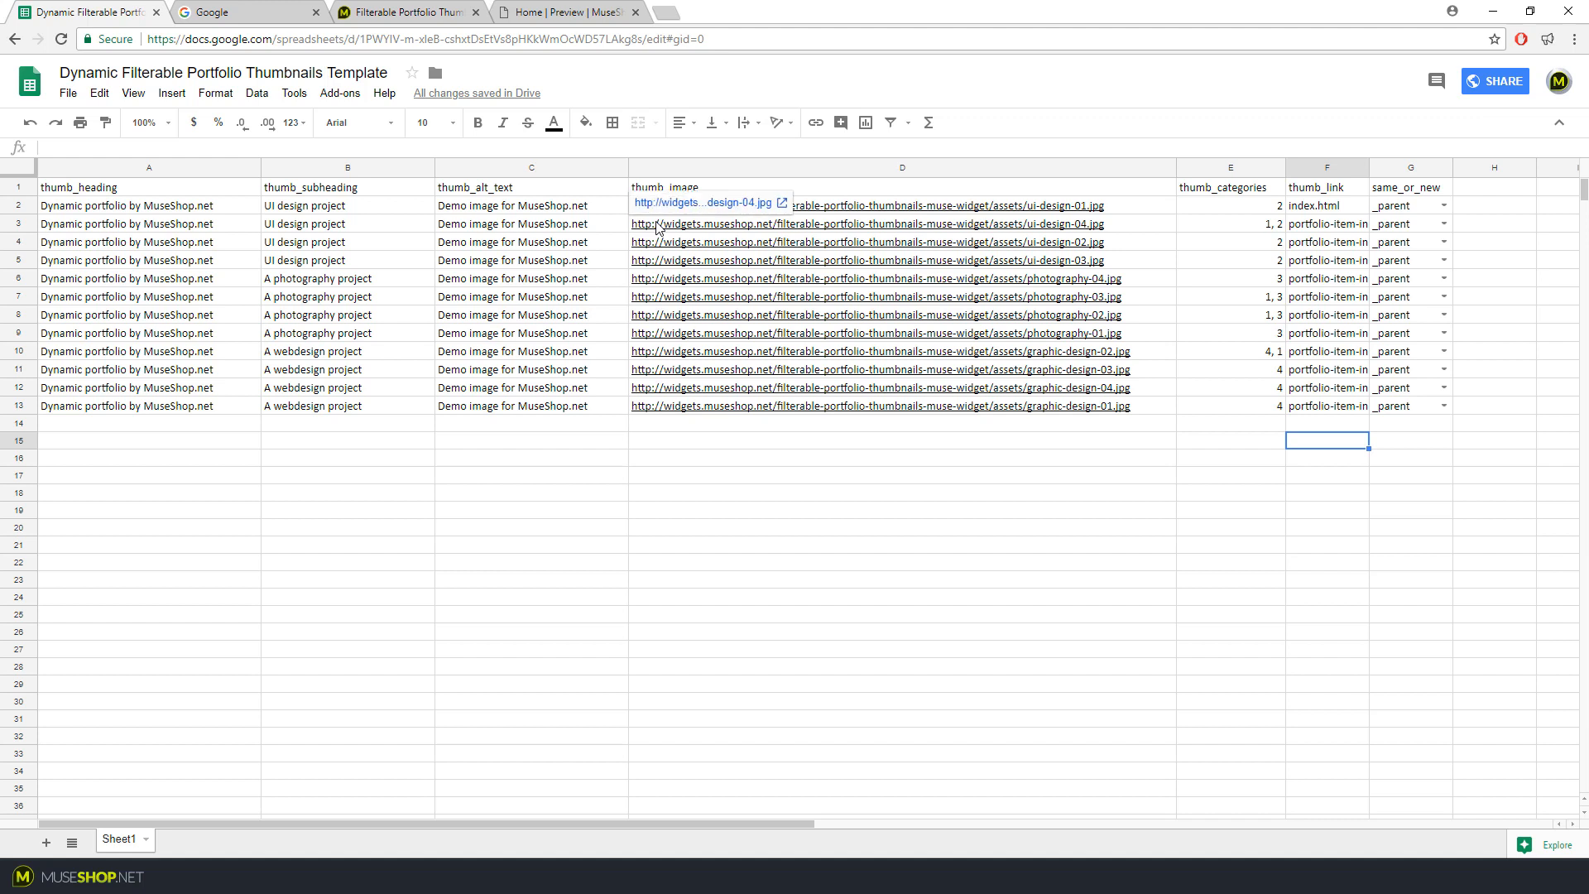
click(1272, 228)
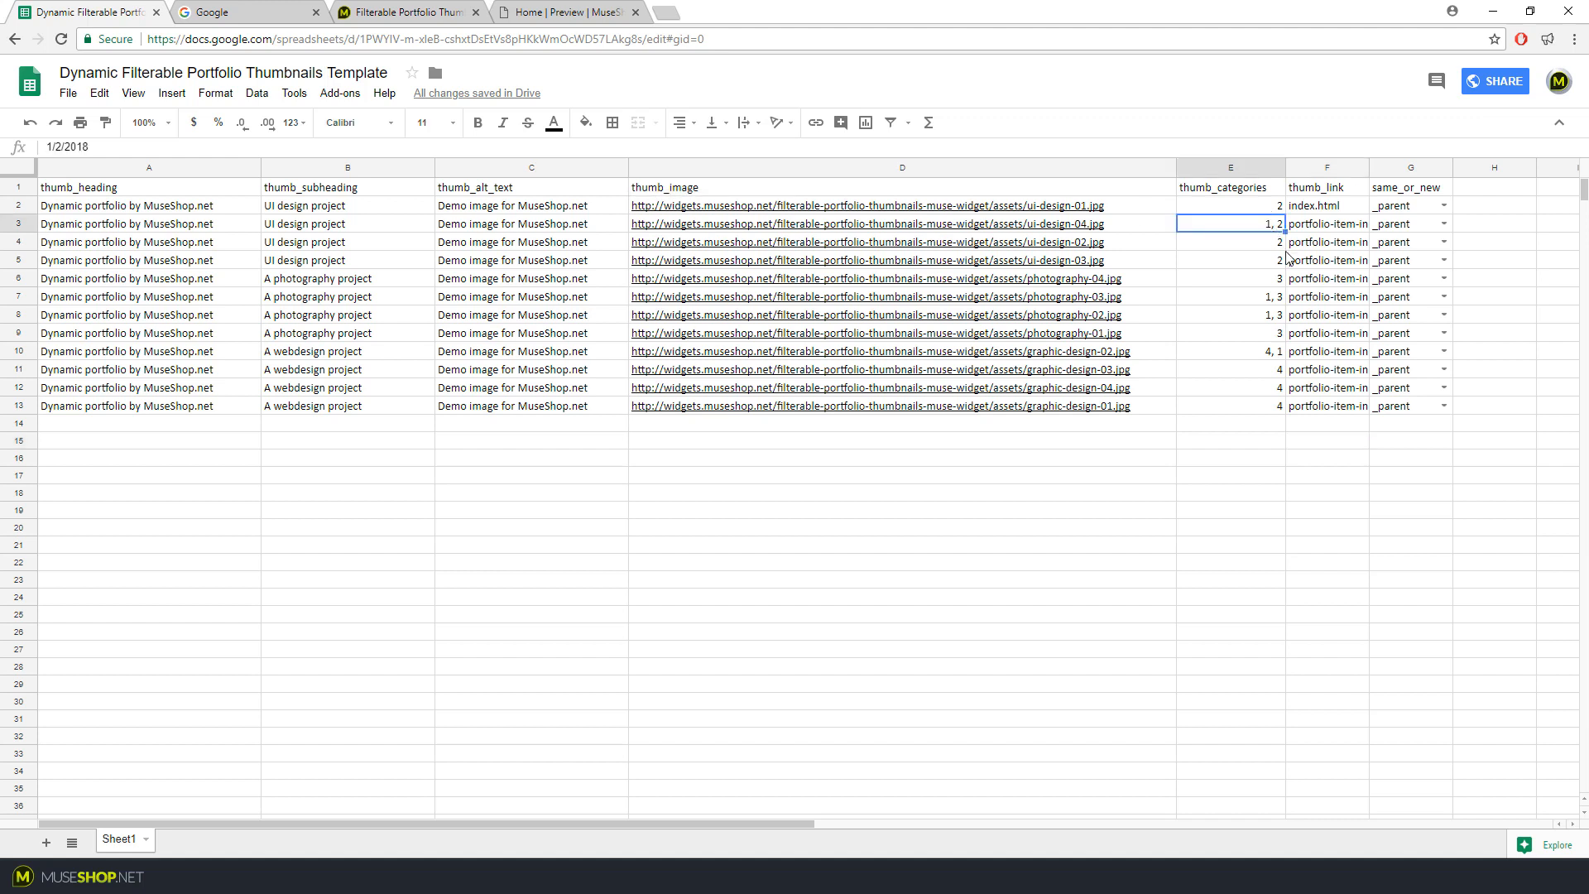
click(1277, 248)
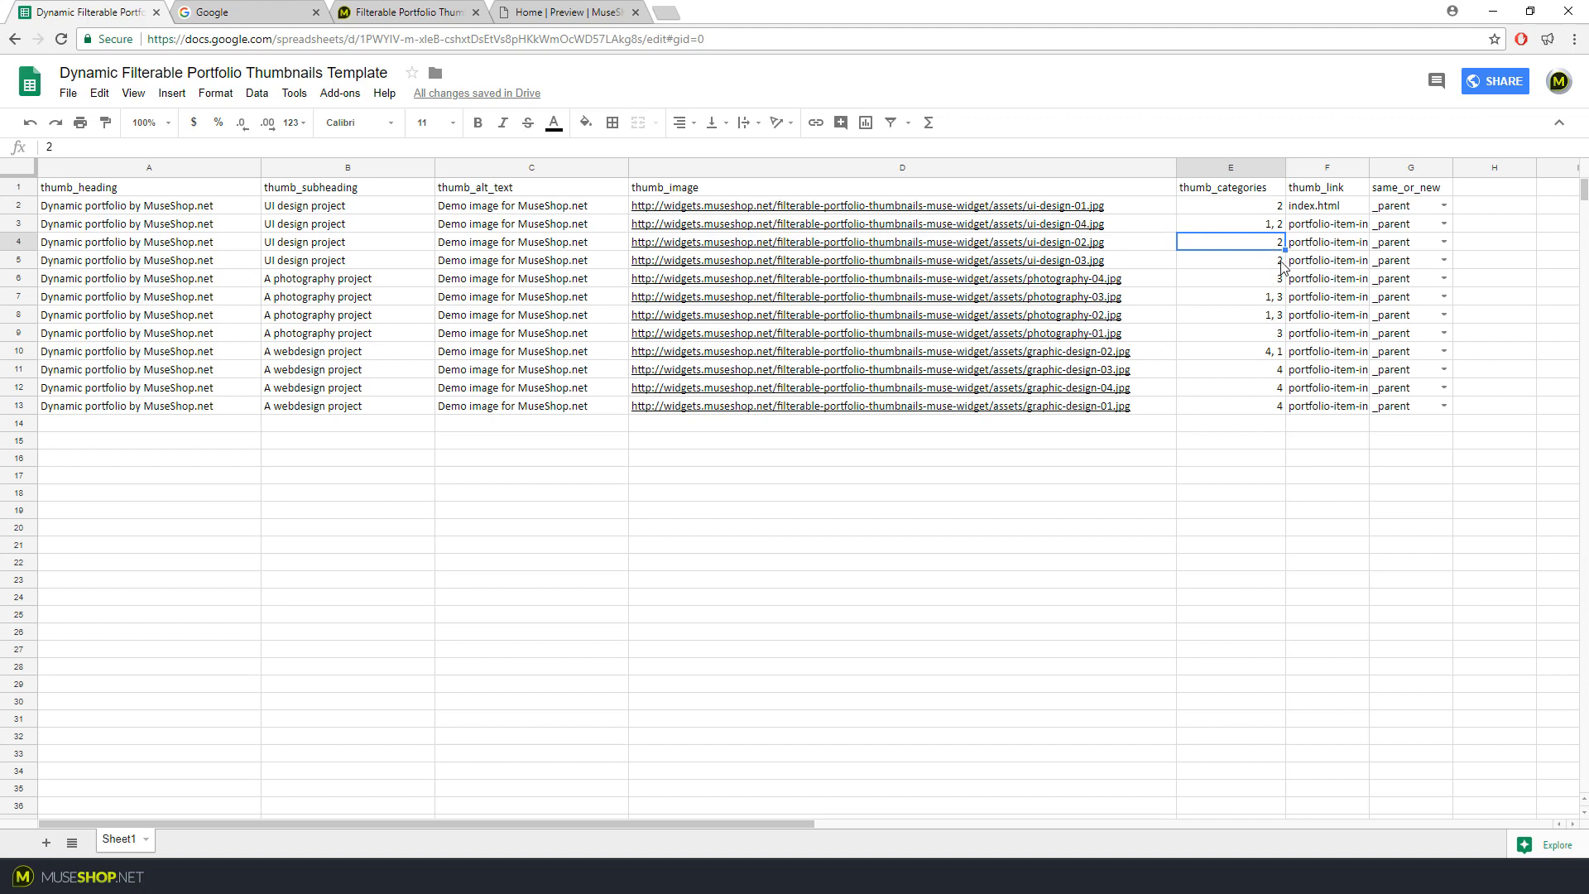
click(993, 527)
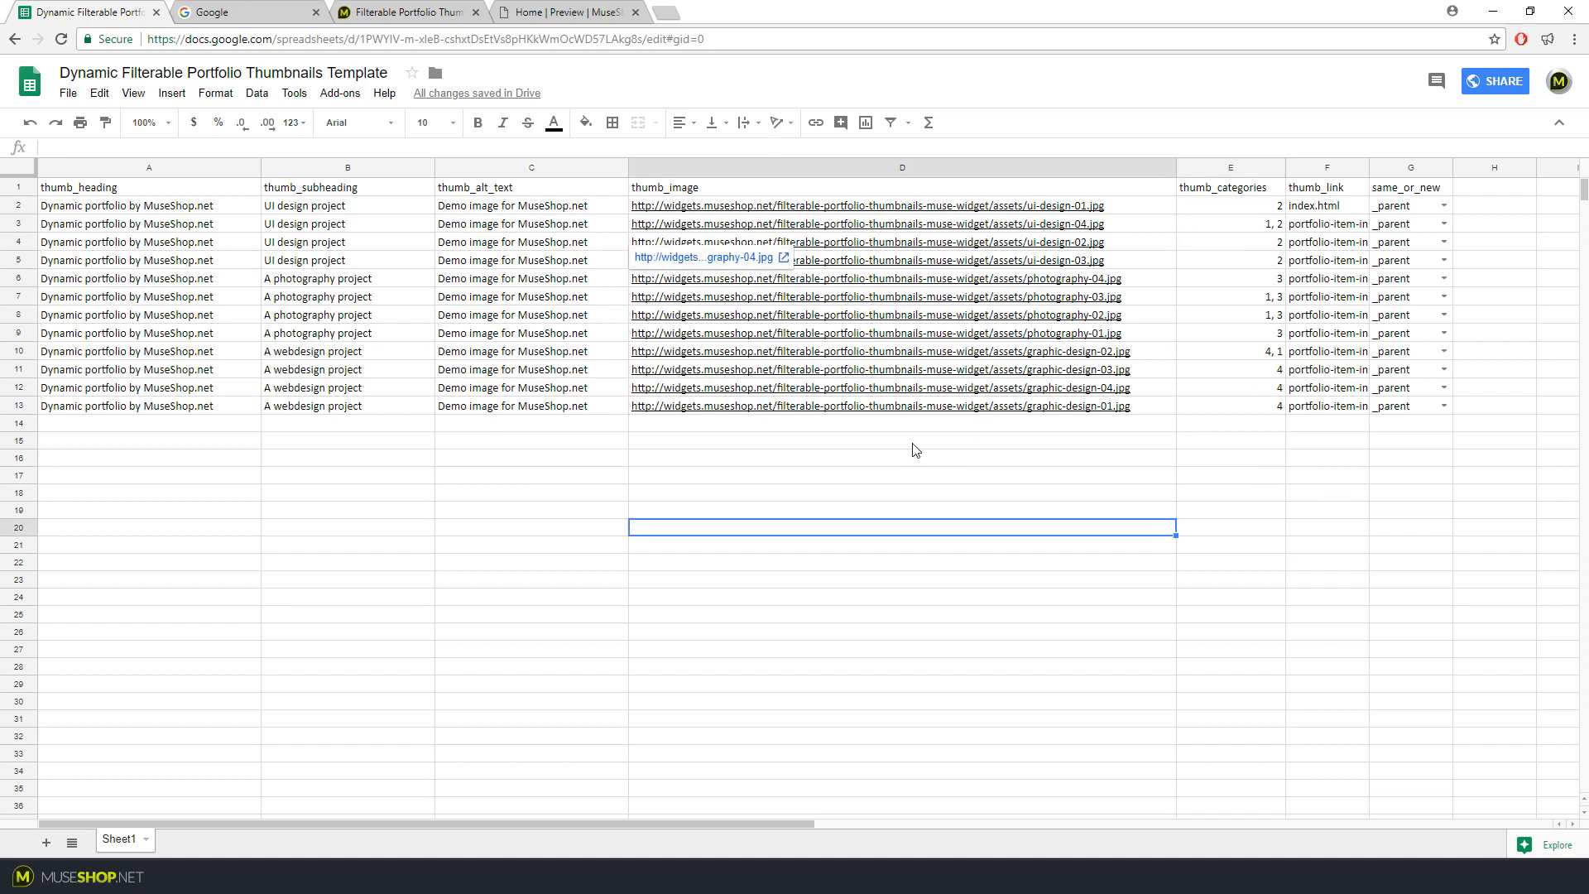
click(777, 493)
Replace the first thumbnail's thumb_heading text with "My New Heading"
click(219, 214)
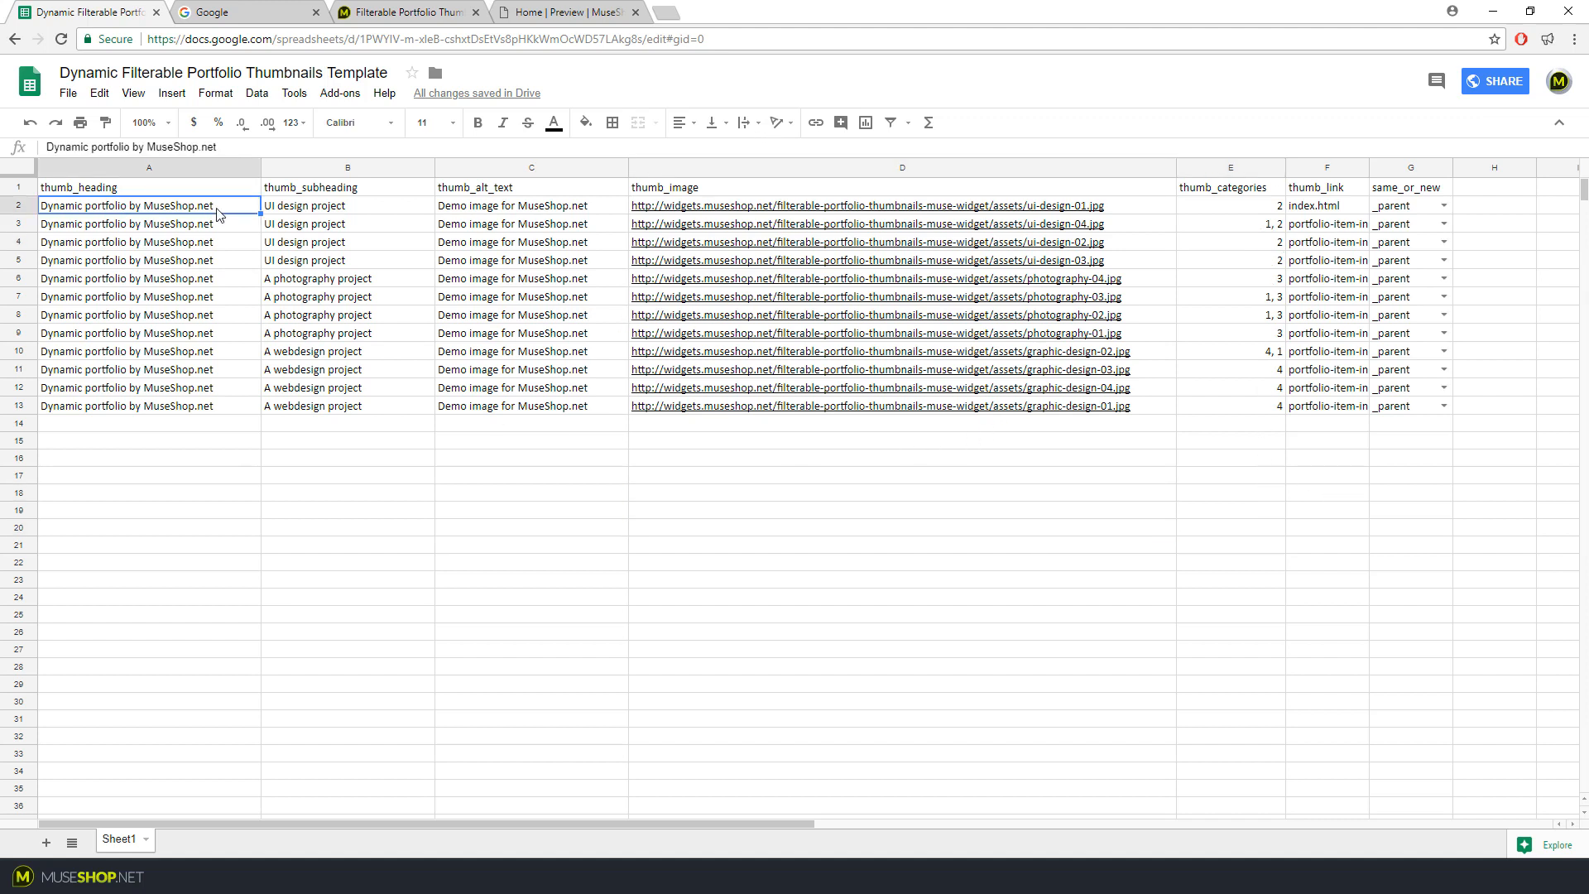
double_click(219, 214)
drag(221, 207, 21, 209)
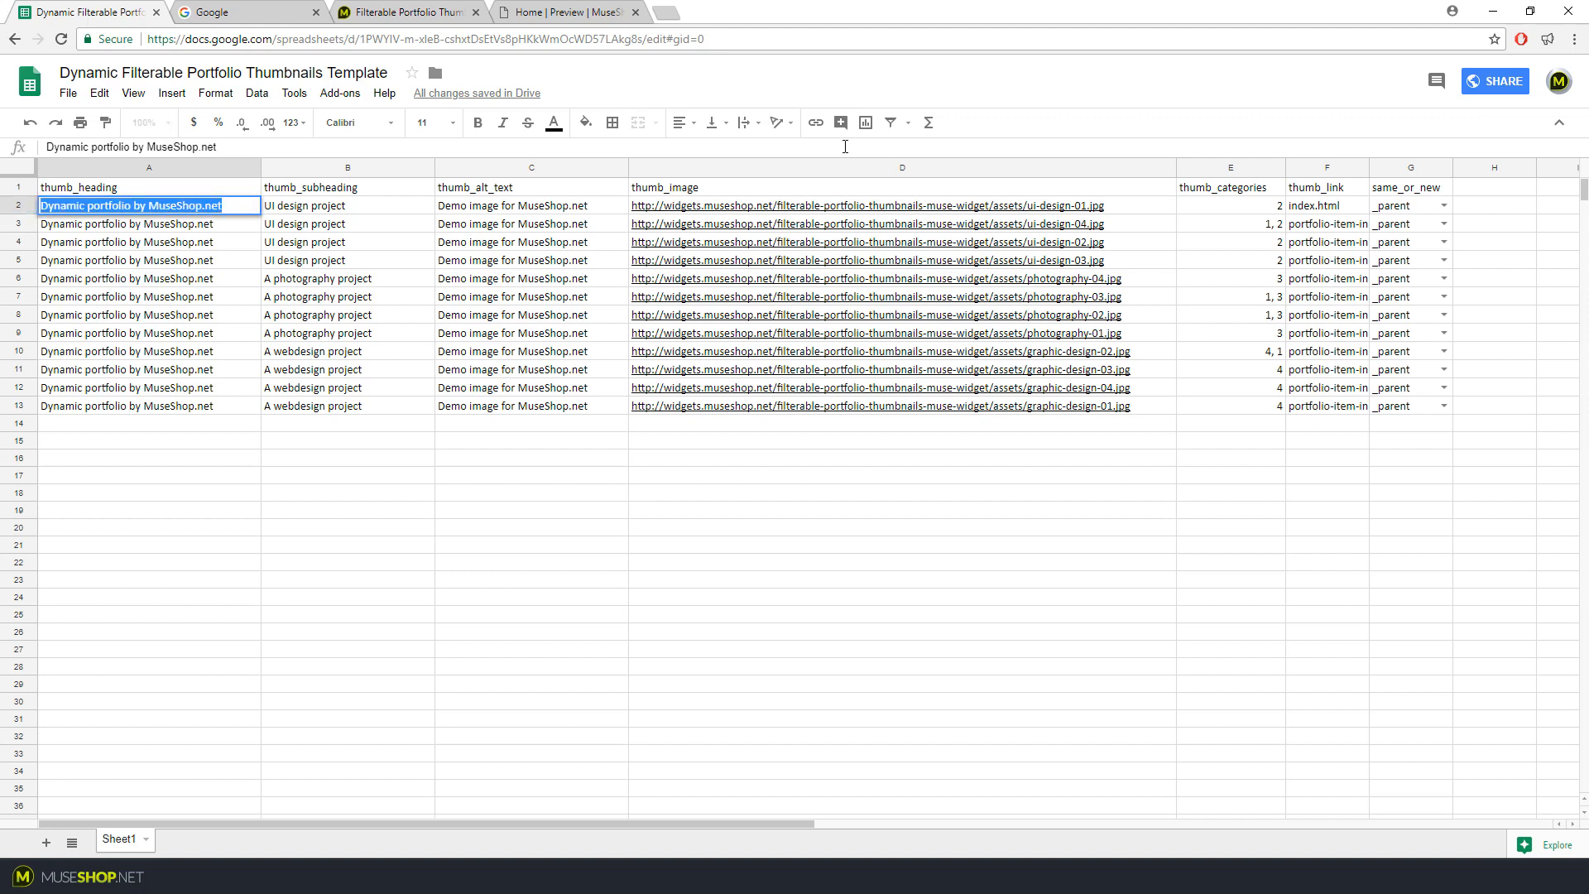
text(My)
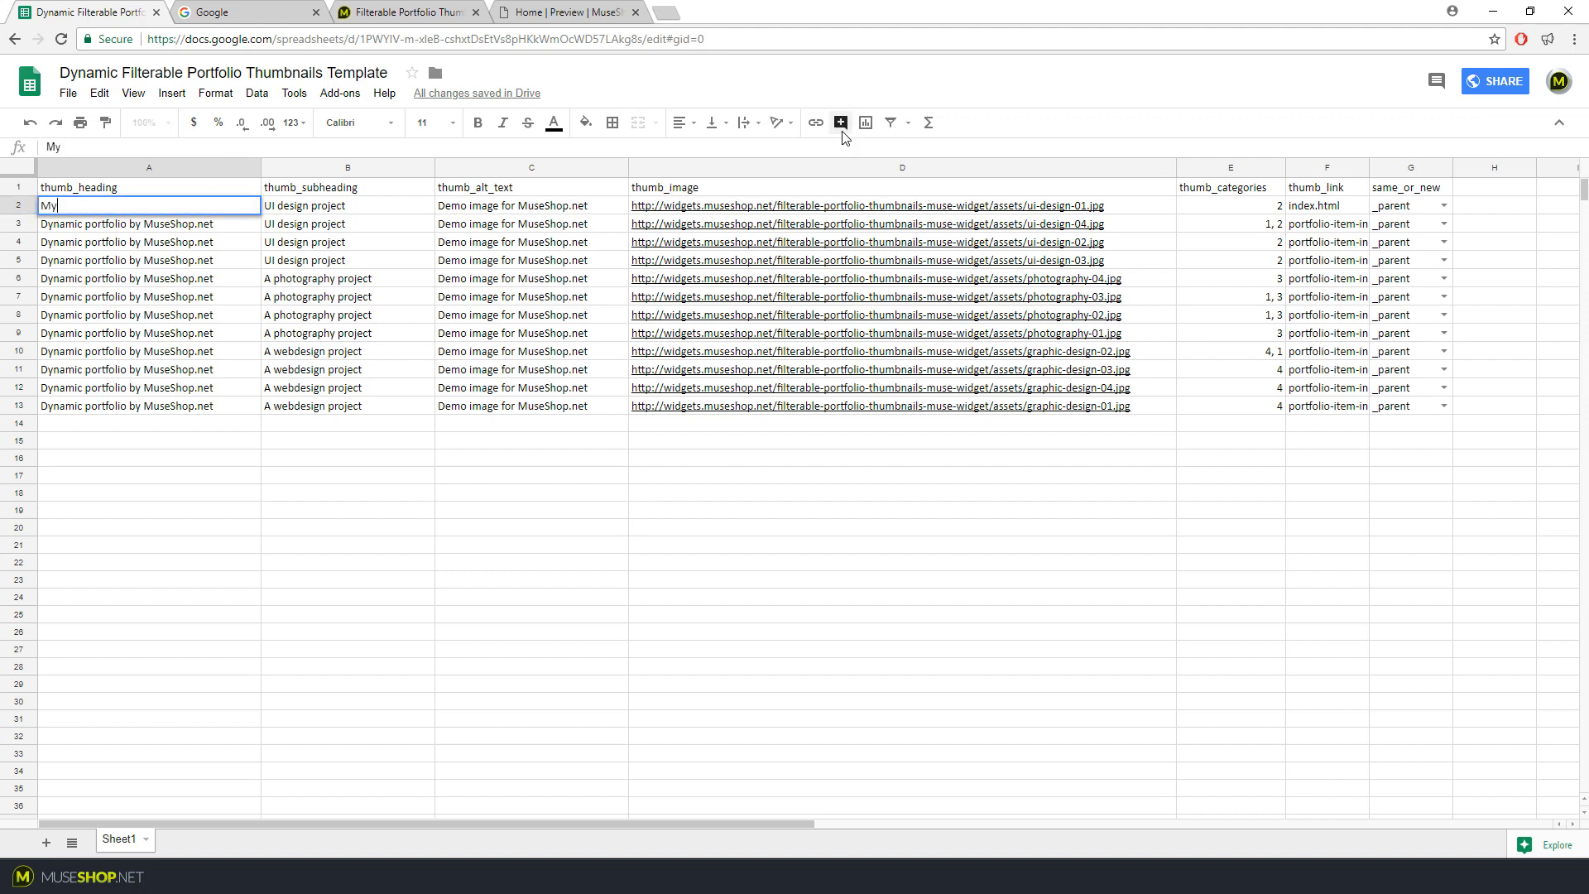
text( New Heading)
key(Tab)
Set the first thumbnail's subheading to "Some New Text" and its alt text to "New ALT text"
text(Some)
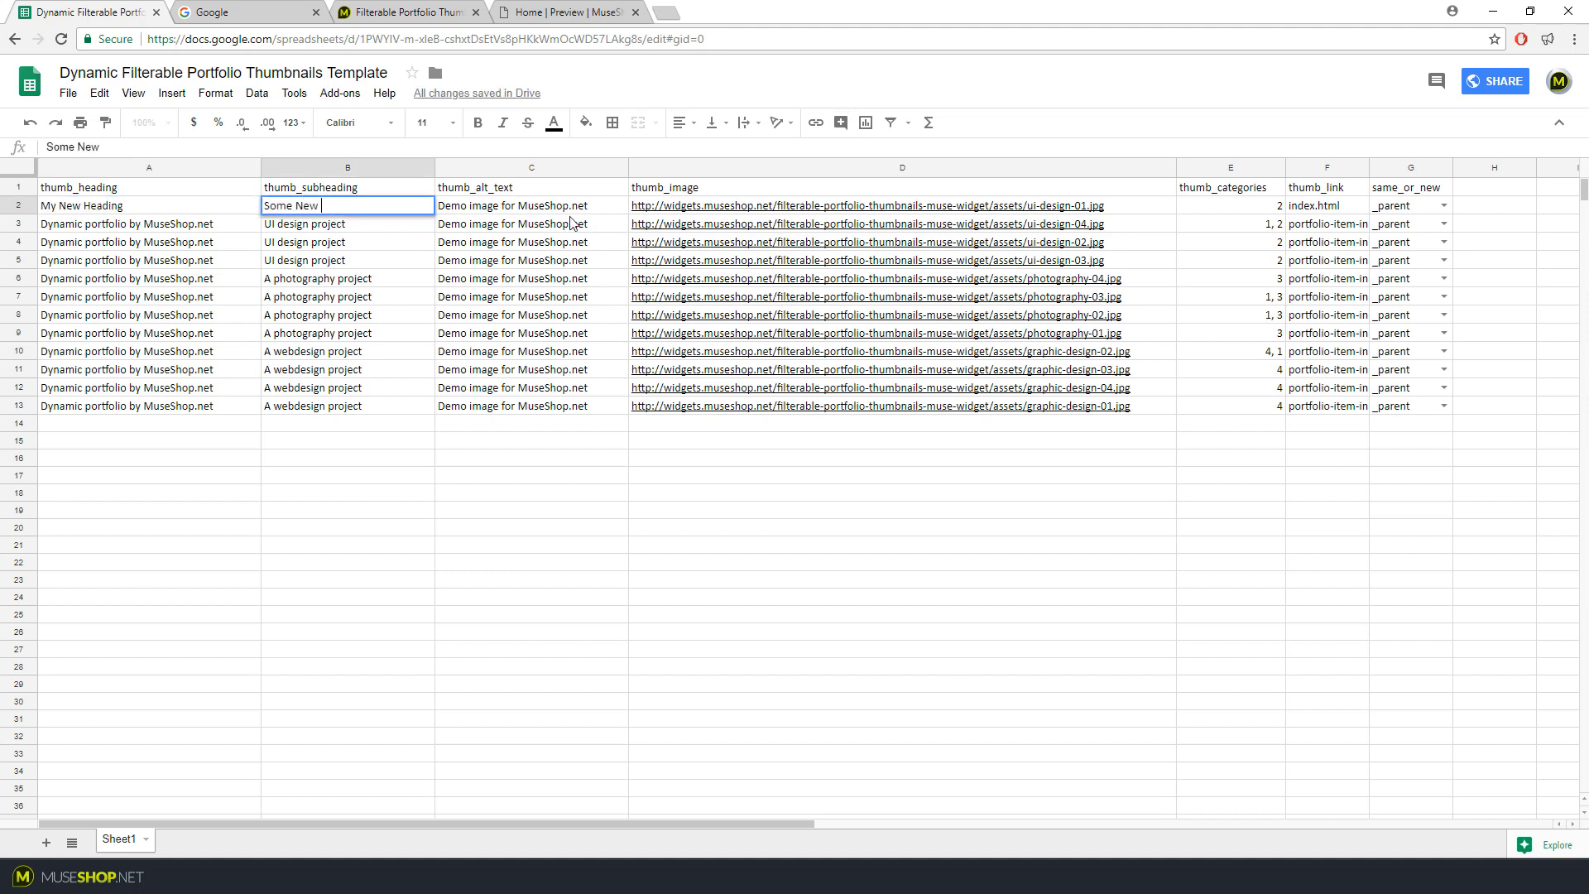
text( New Text)
key(Tab)
text(N)
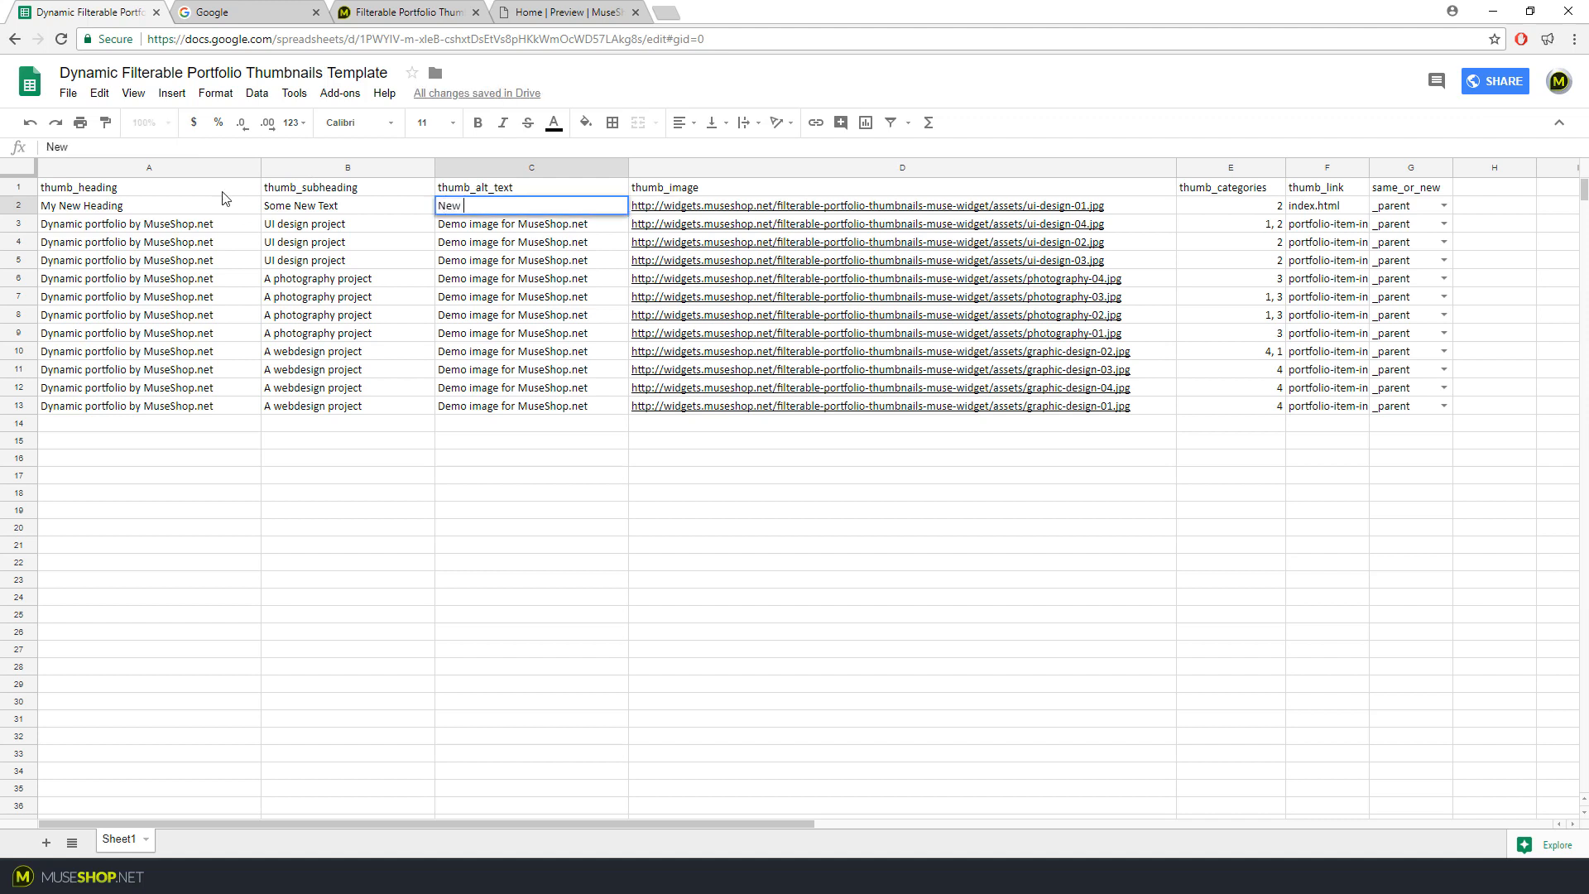
text(ew ALT text)
key(Tab)
Reload the site preview page and check it against the spreadsheet for the first thumbnail's edited texts, then return to the spreadsheet
click(569, 10)
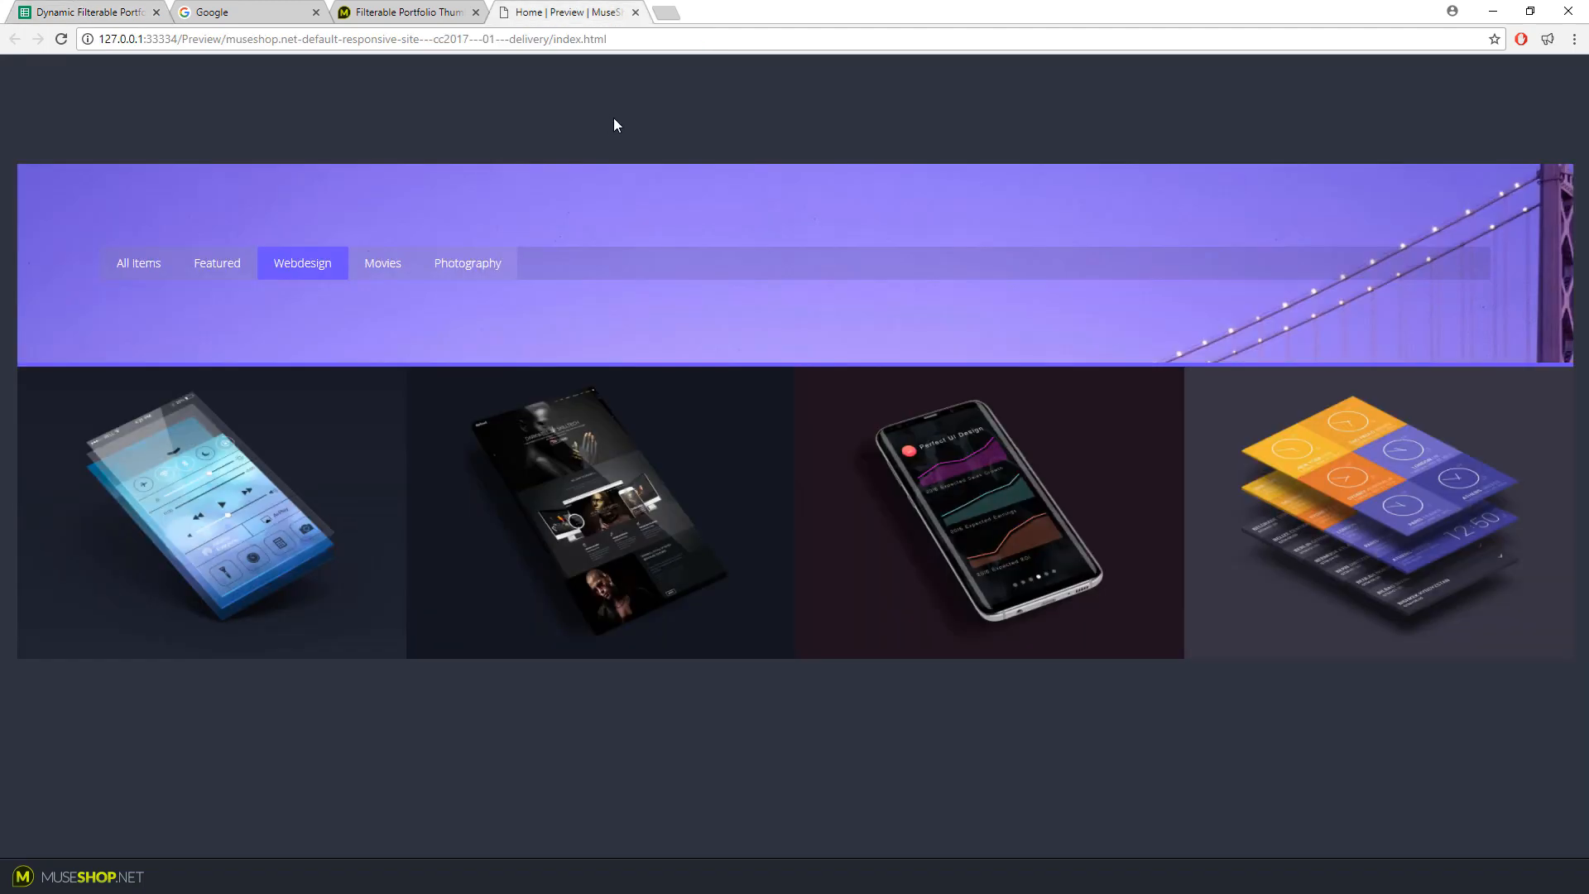
key(F5)
click(107, 12)
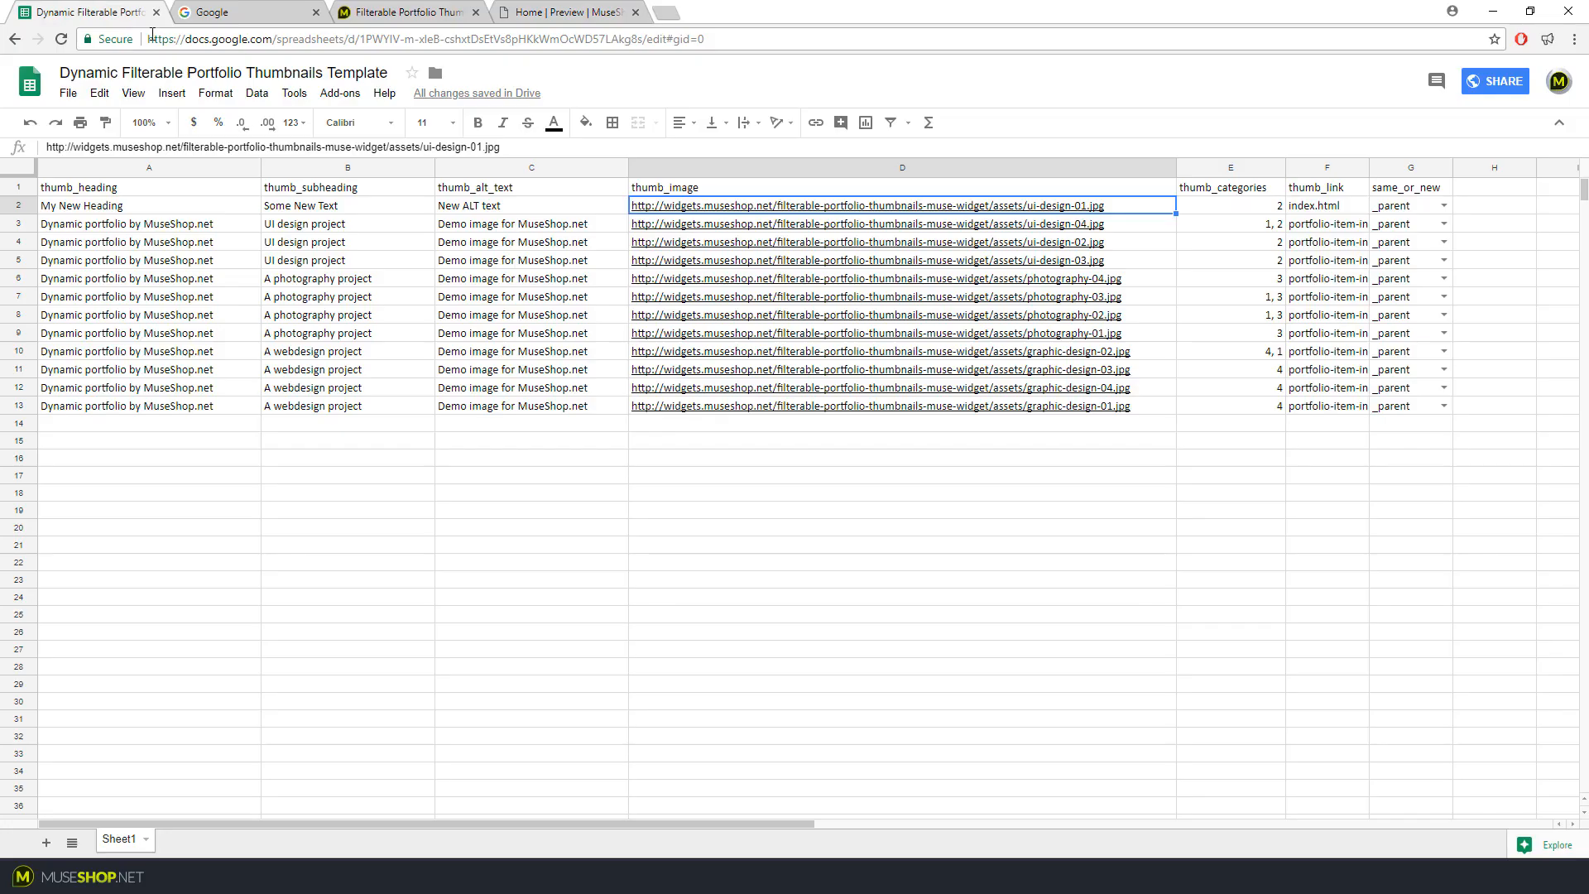
click(725, 36)
click(566, 10)
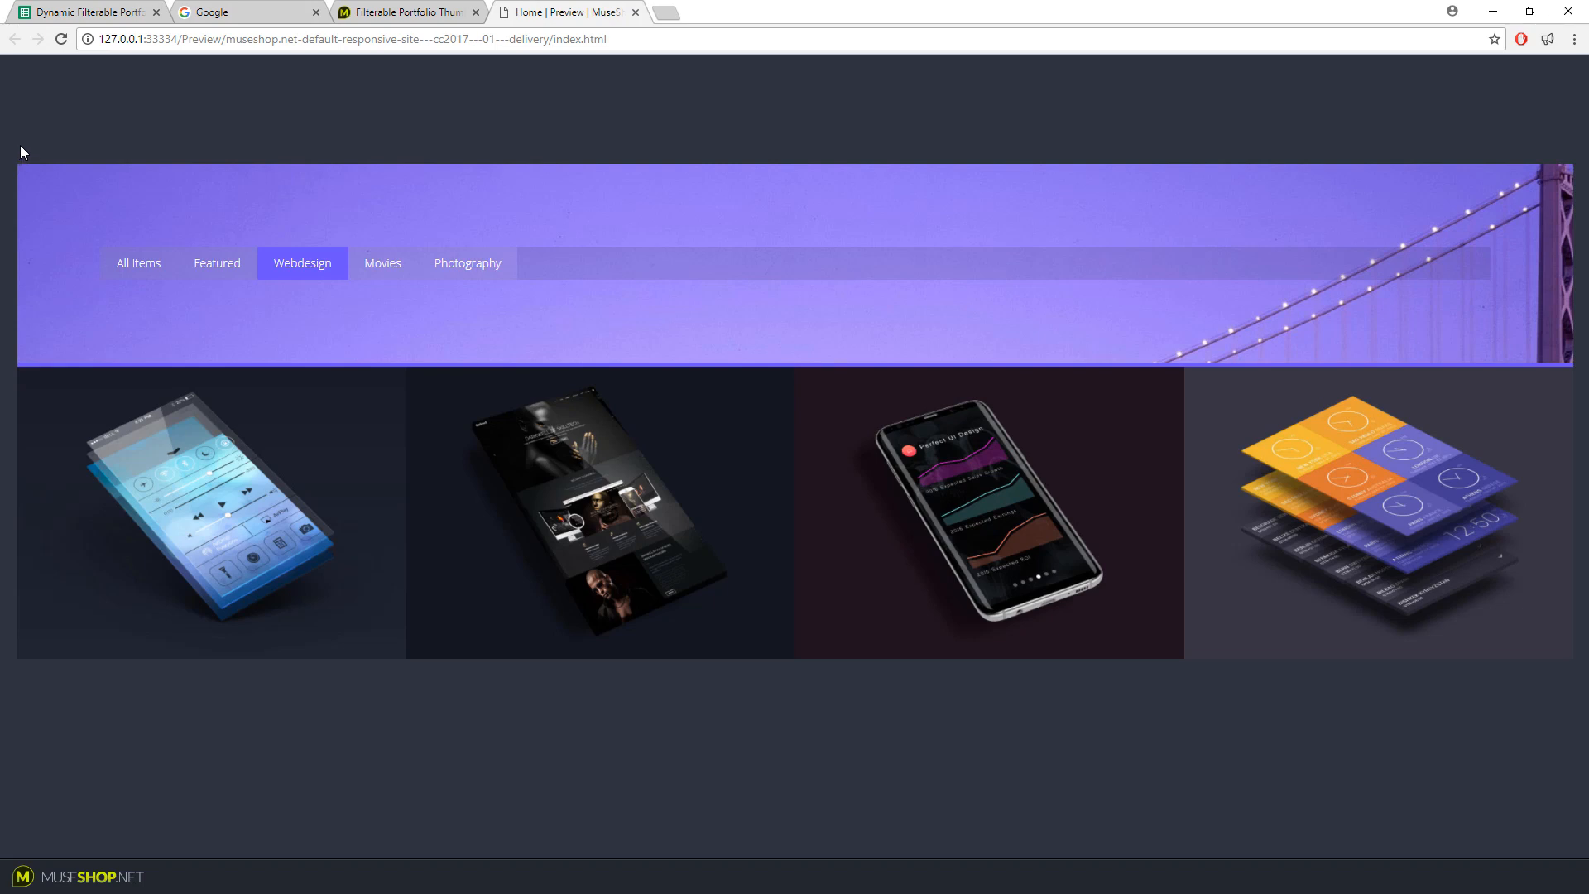
click(71, 9)
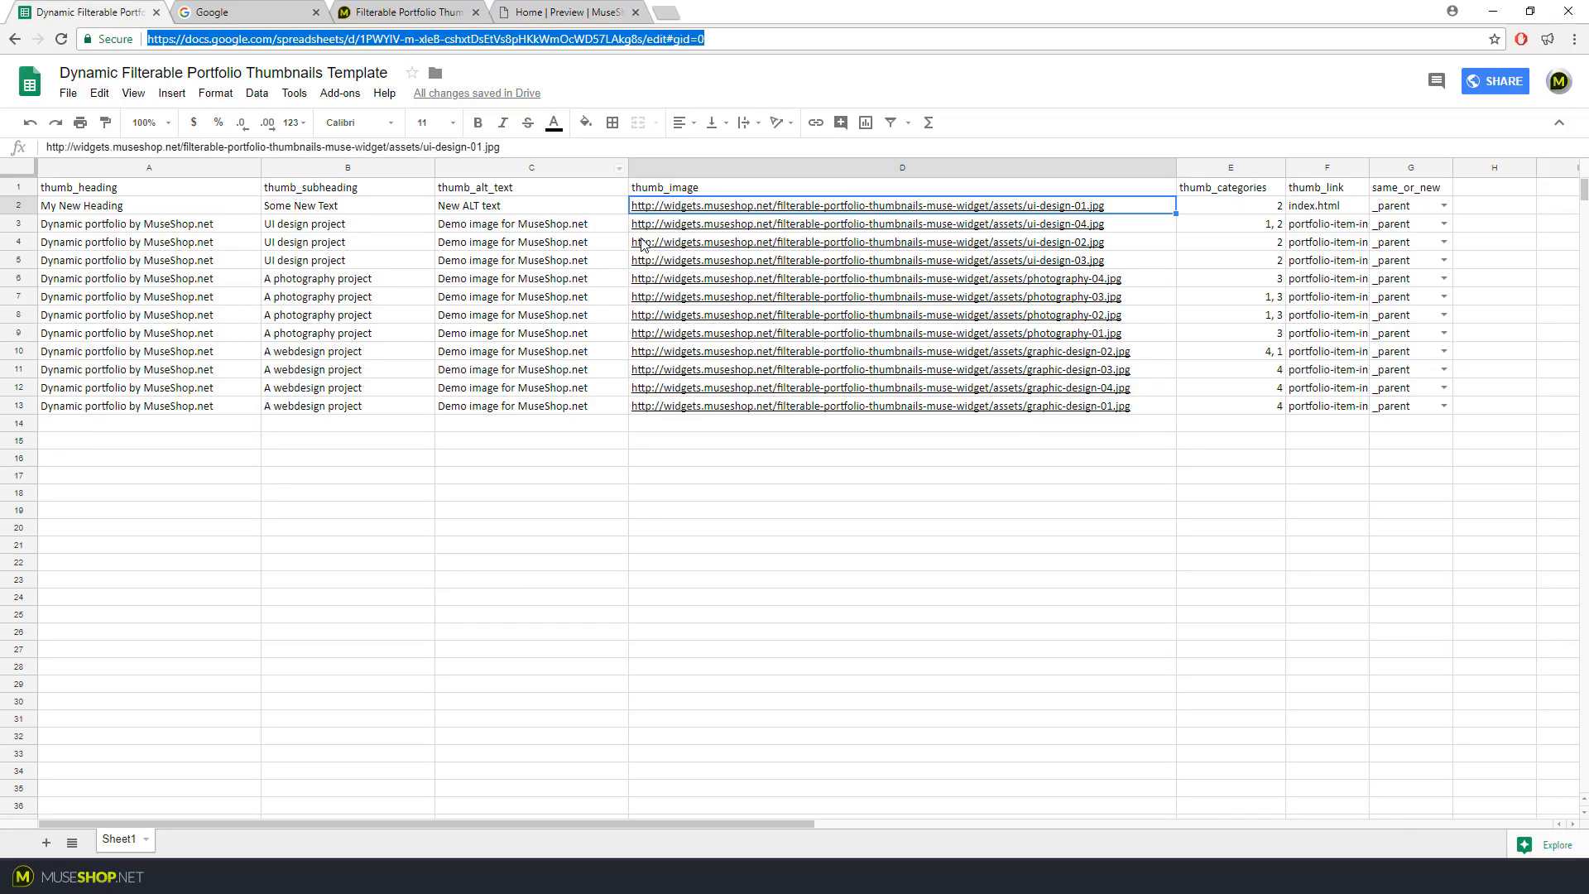
click(582, 10)
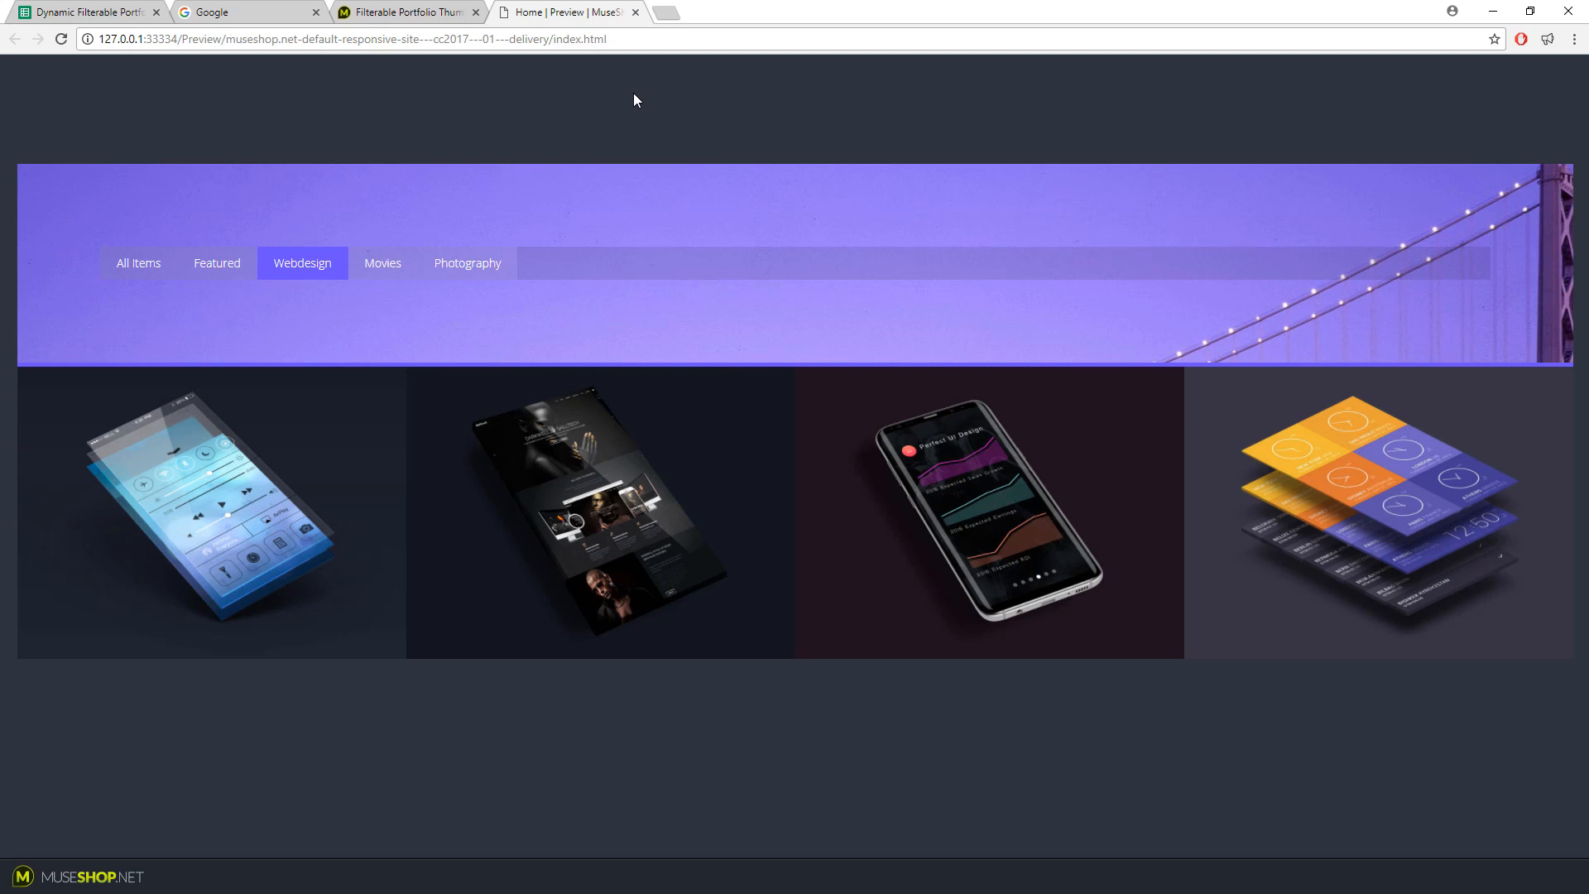
click(61, 39)
click(73, 8)
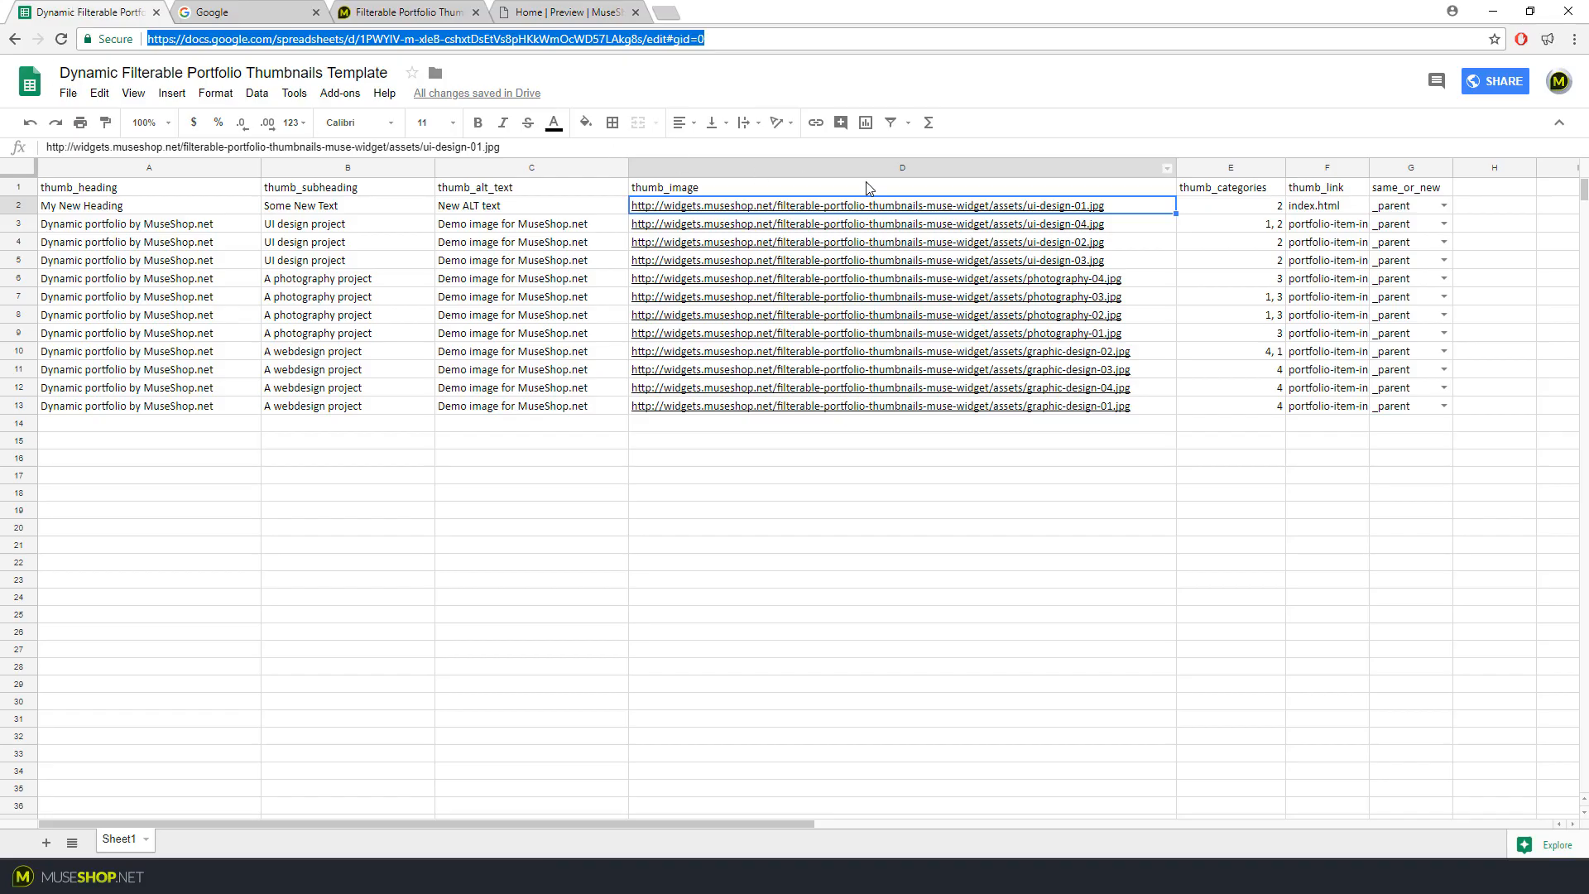
Check the first thumbnail's category number against the Webdesign filter in the site preview, then return to the spreadsheet
click(60, 207)
click(1251, 210)
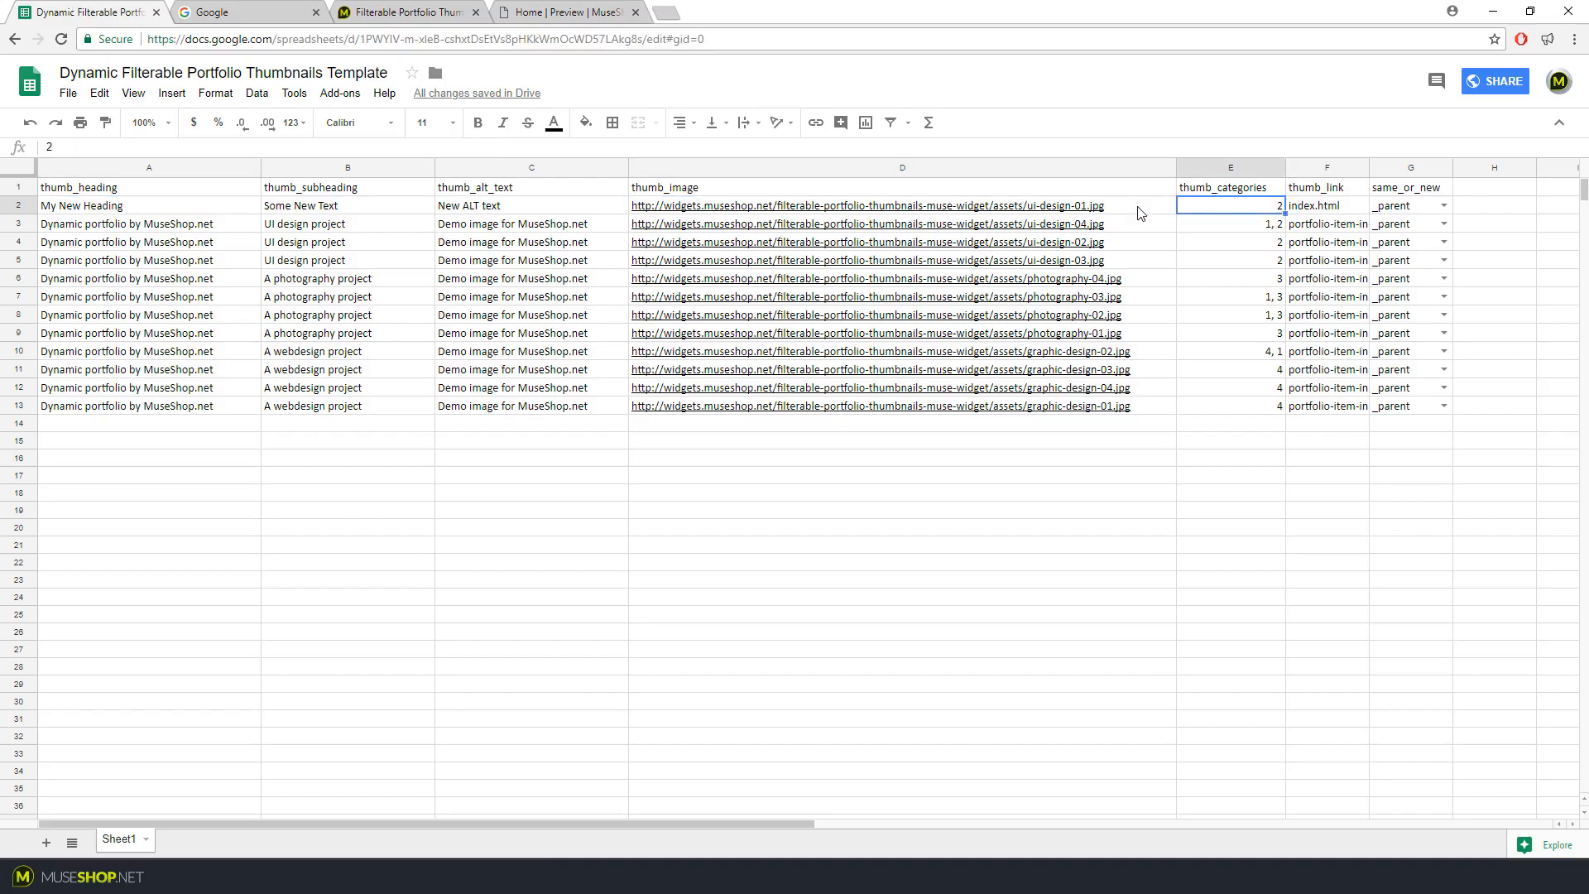
click(567, 12)
click(302, 273)
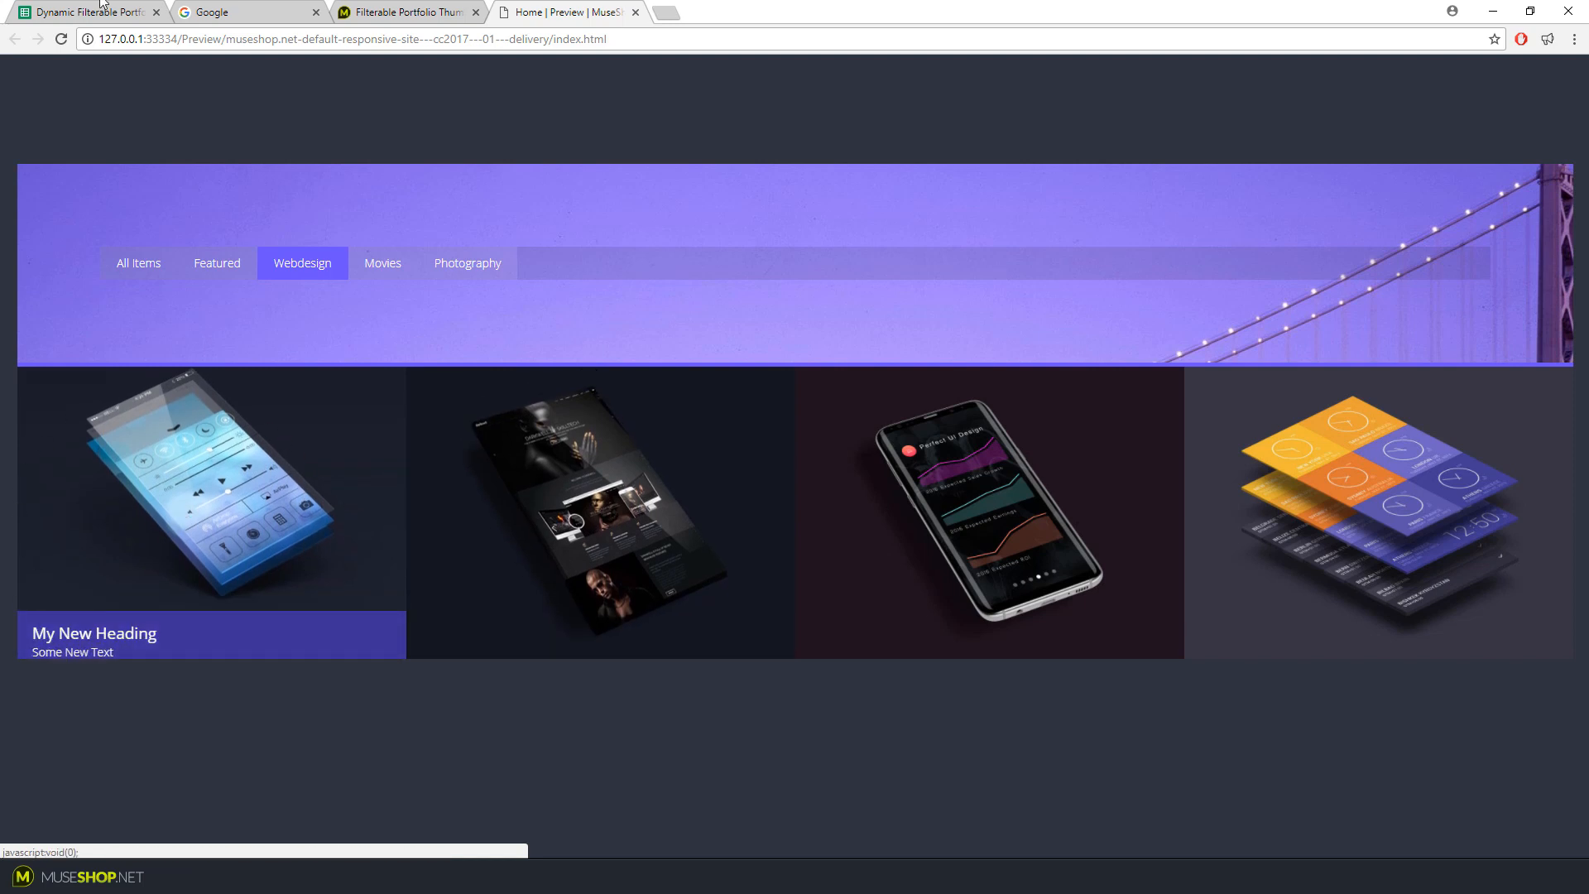
click(137, 18)
drag(182, 40, 824, 46)
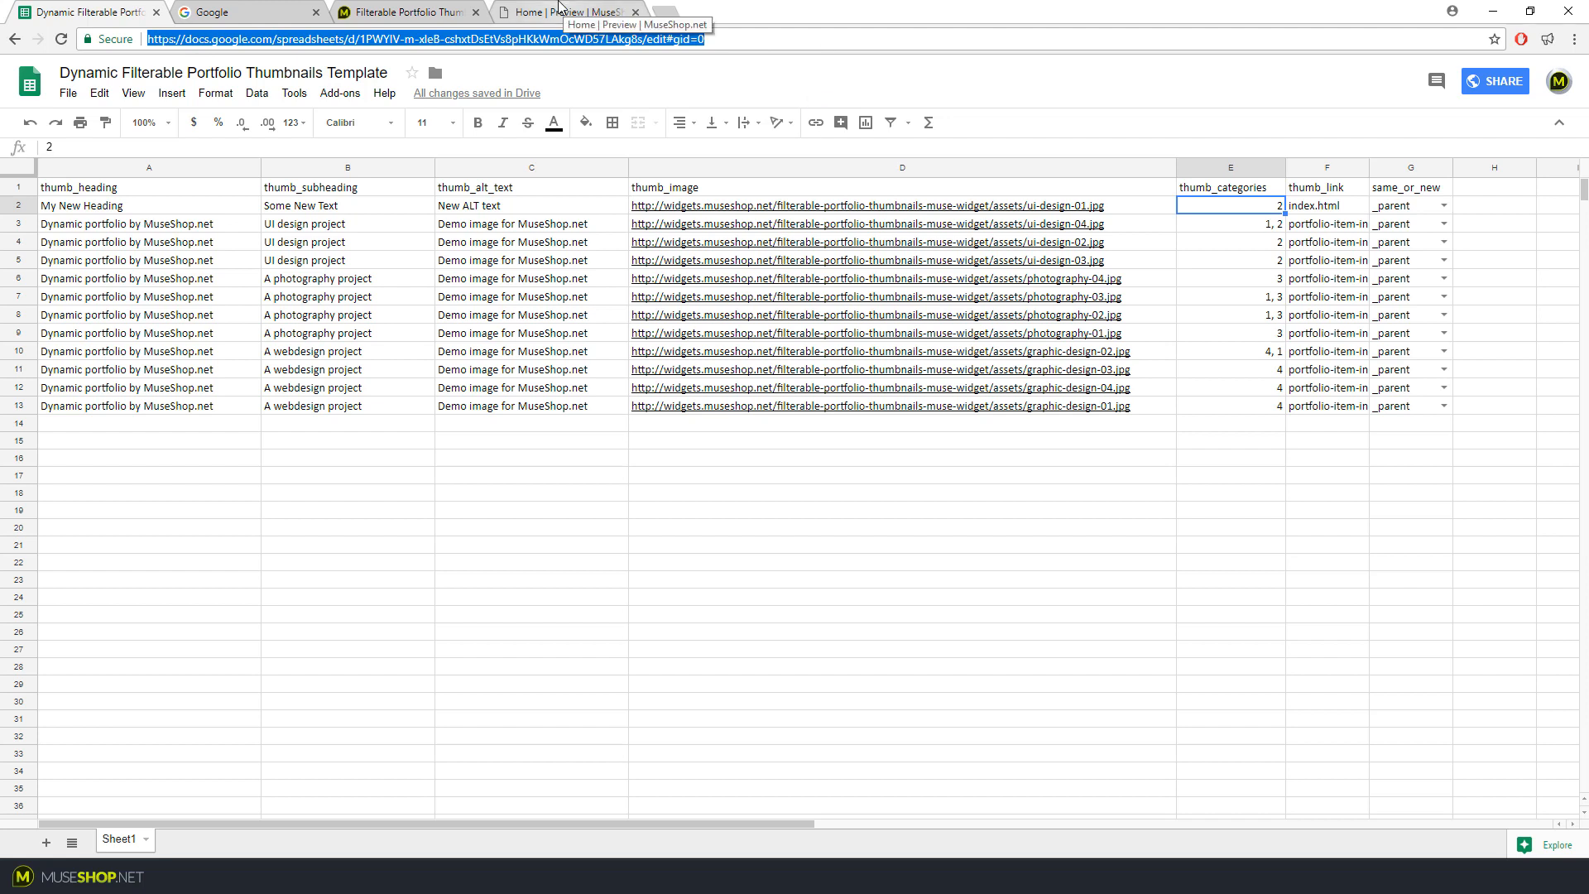
click(745, 423)
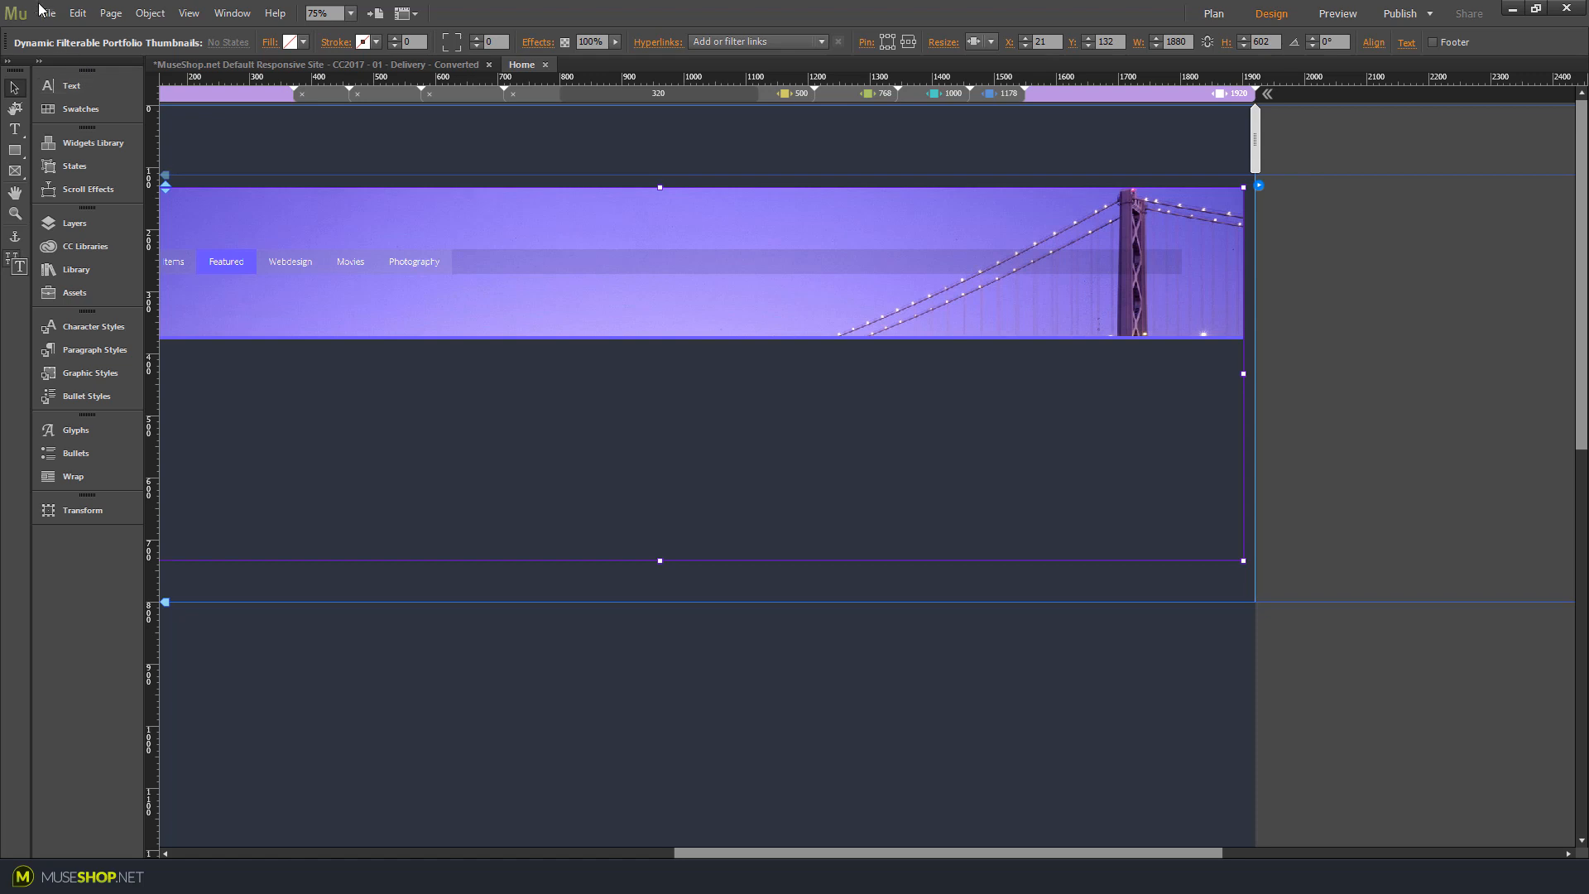
click(45, 12)
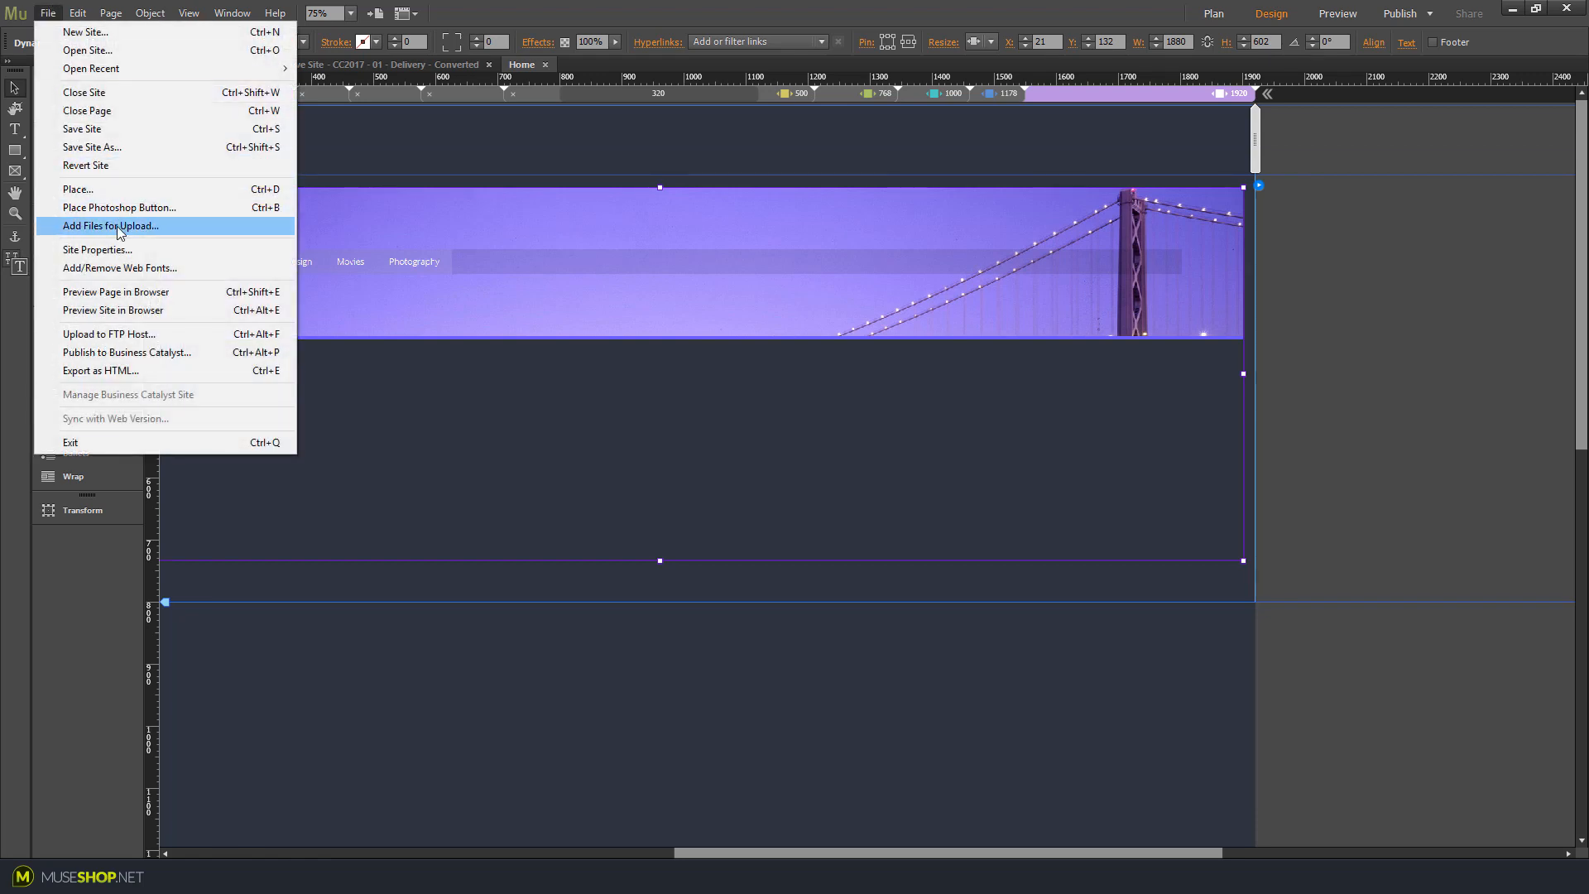
click(832, 480)
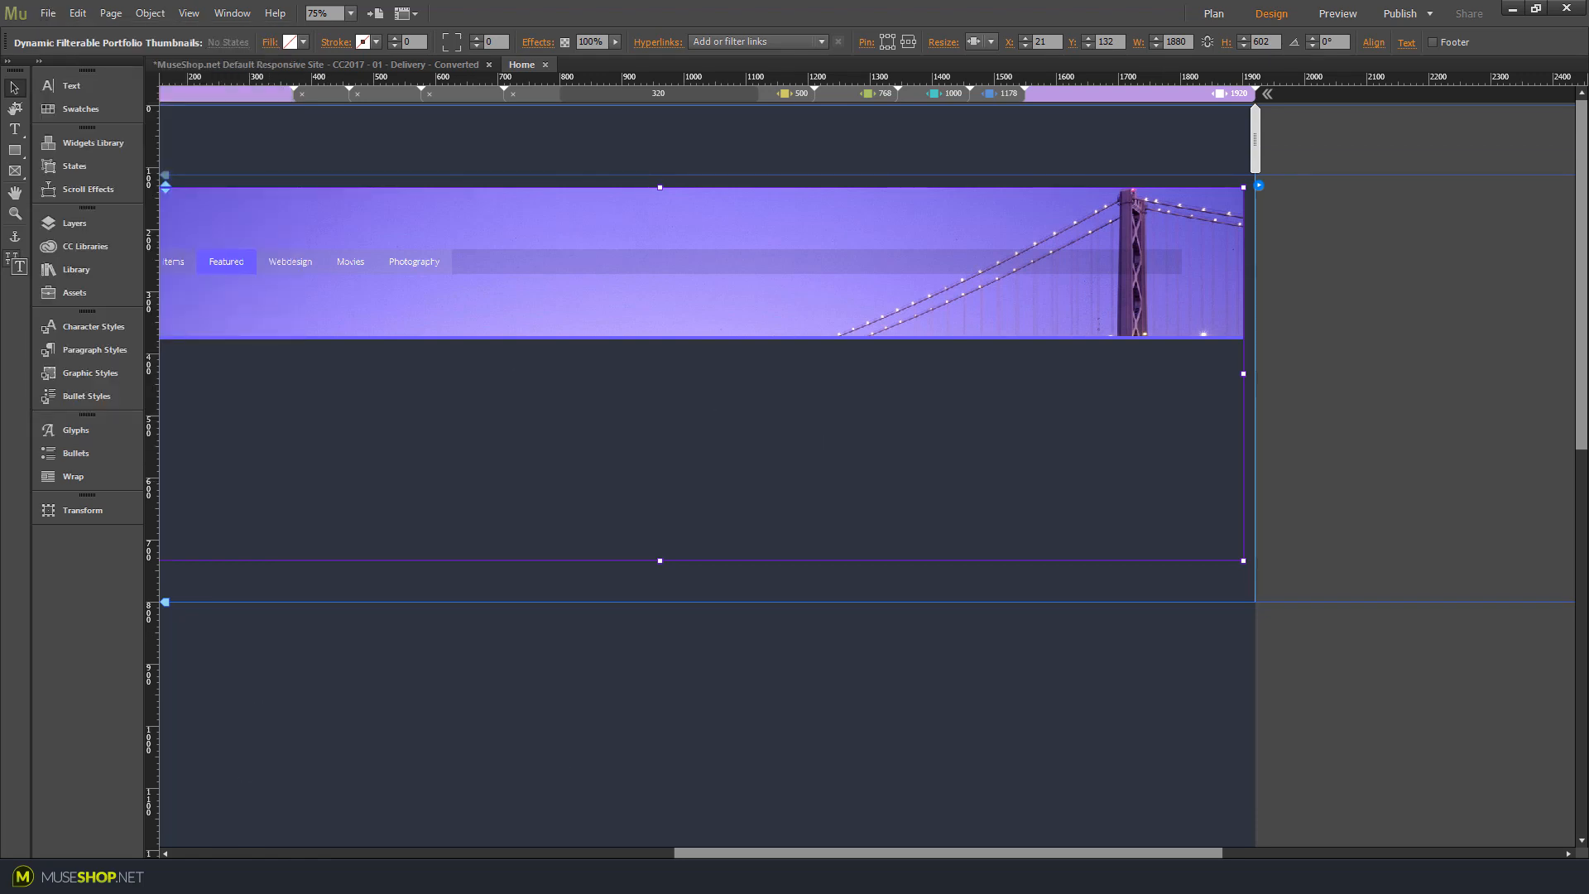
click(221, 801)
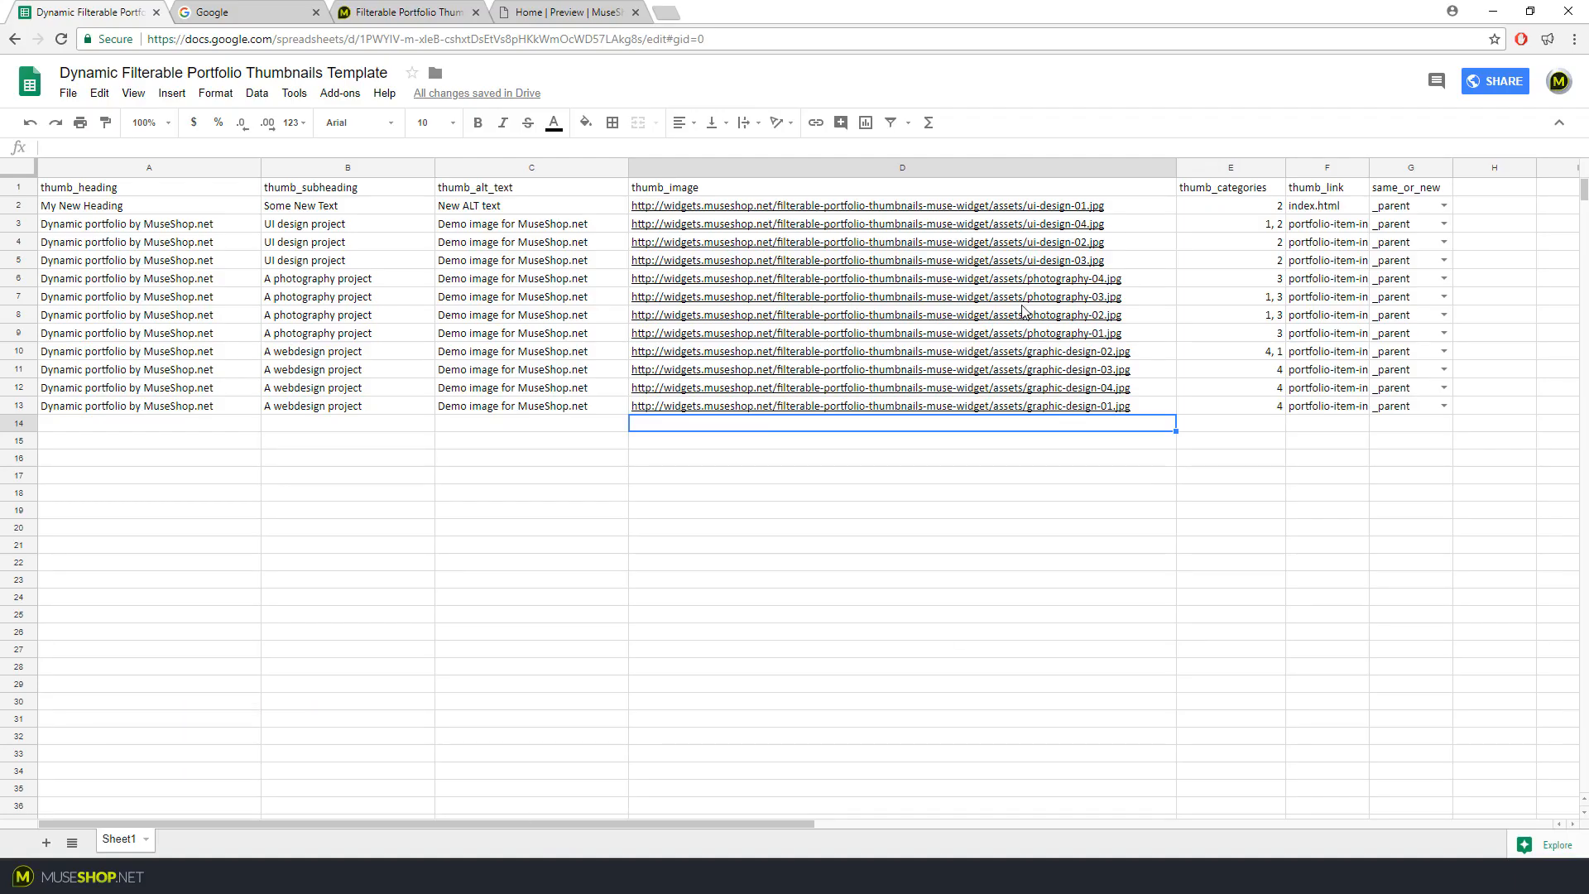
Change the first thumbnail's thumb_image address to /assets/my-image.jpg and check its file extension
double_click(1044, 204)
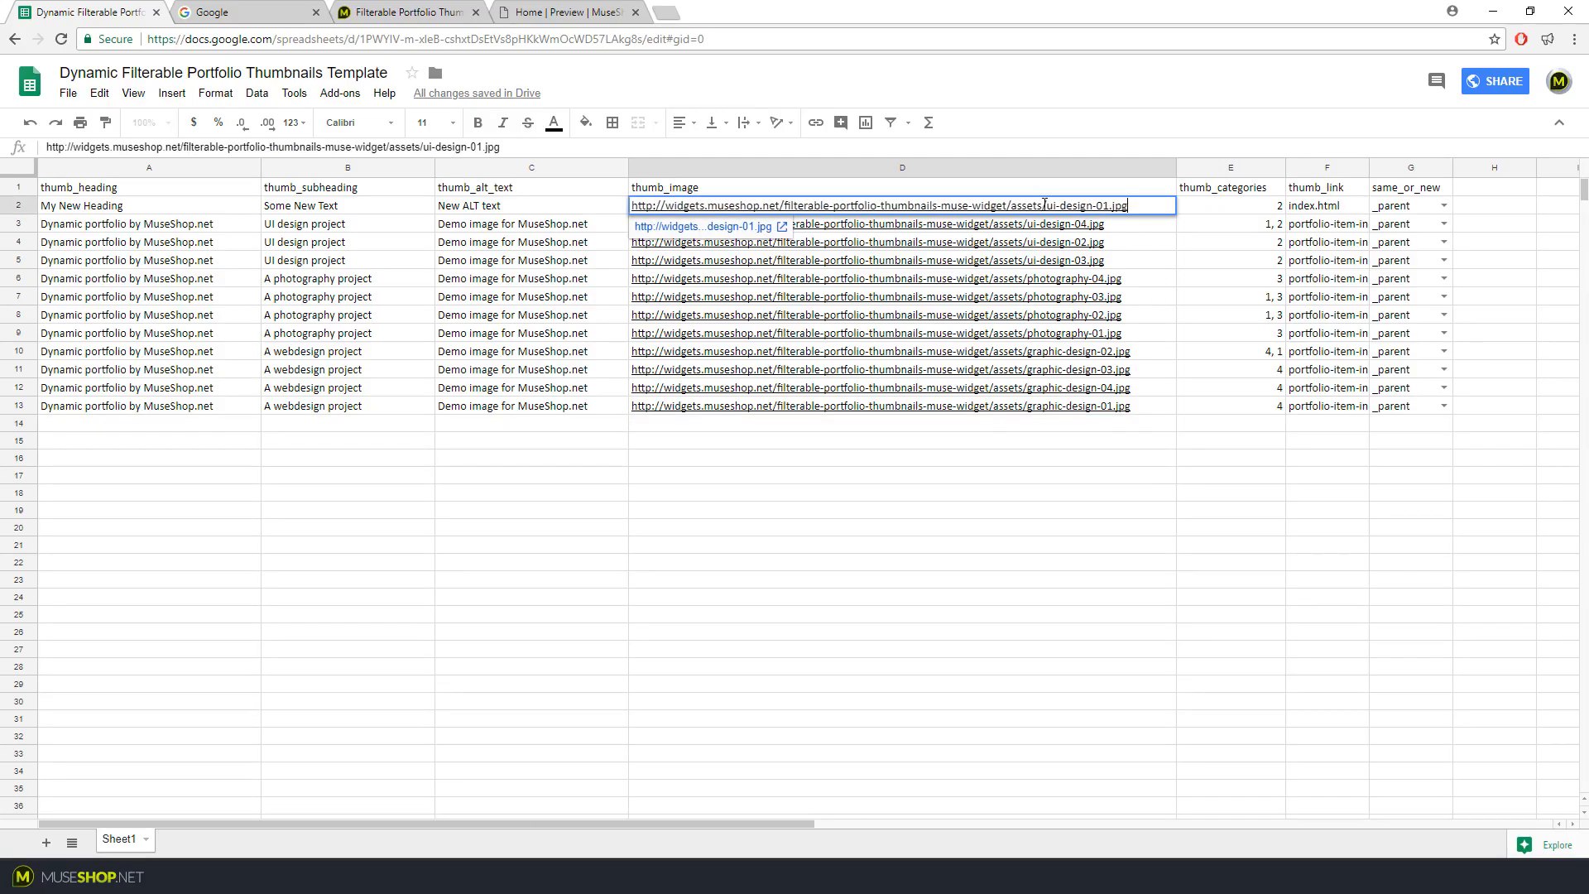
drag(1008, 206, 529, 200)
key(BackSpace)
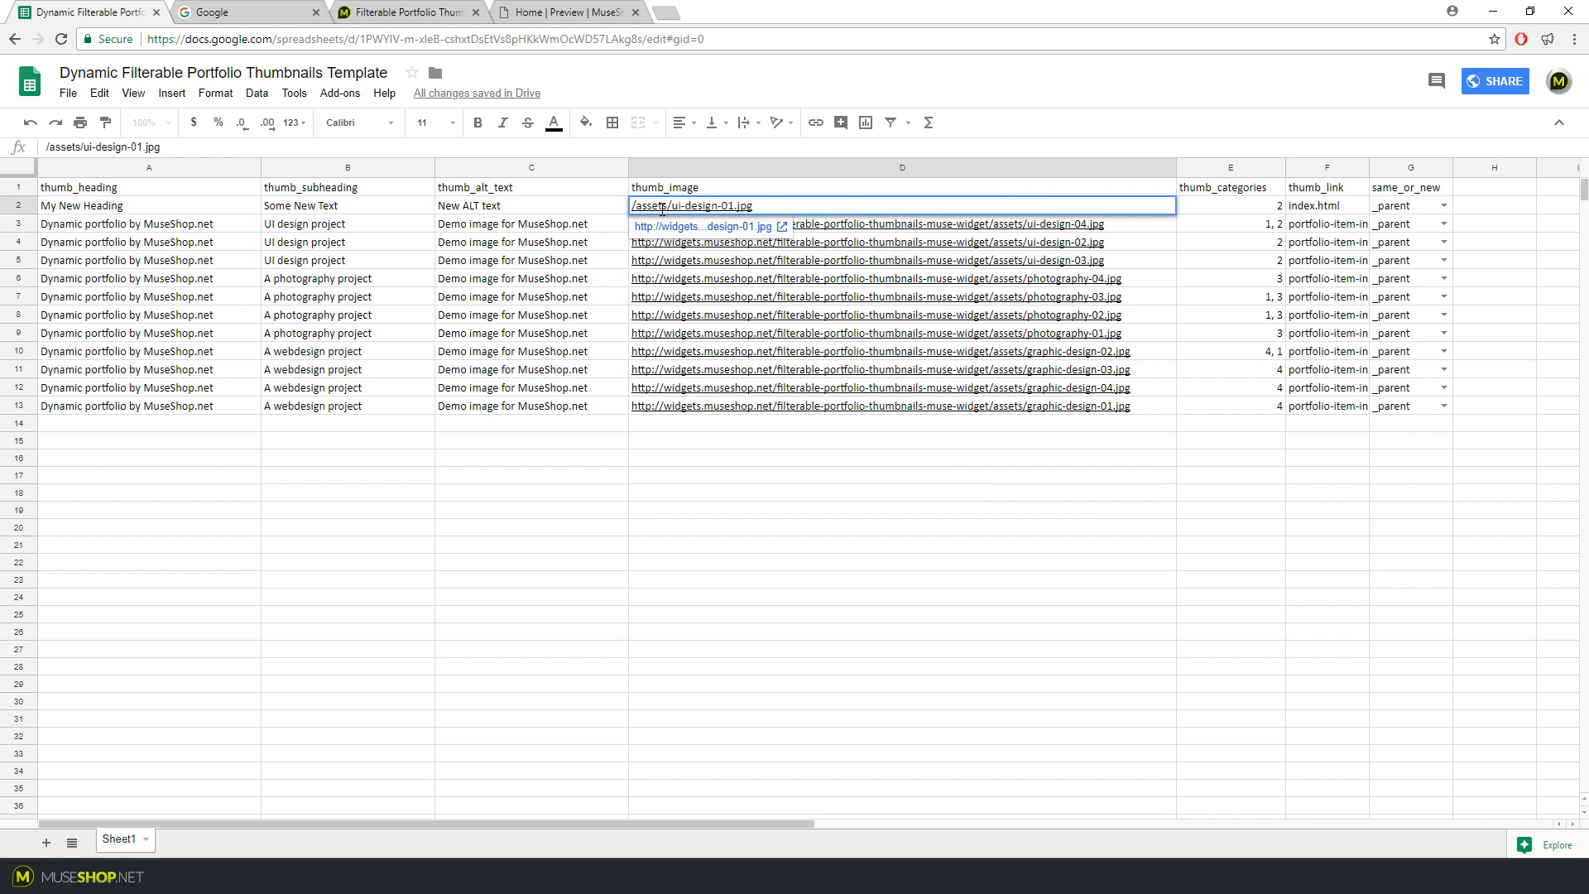
drag(672, 206, 738, 206)
text(my-image)
key(Tab)
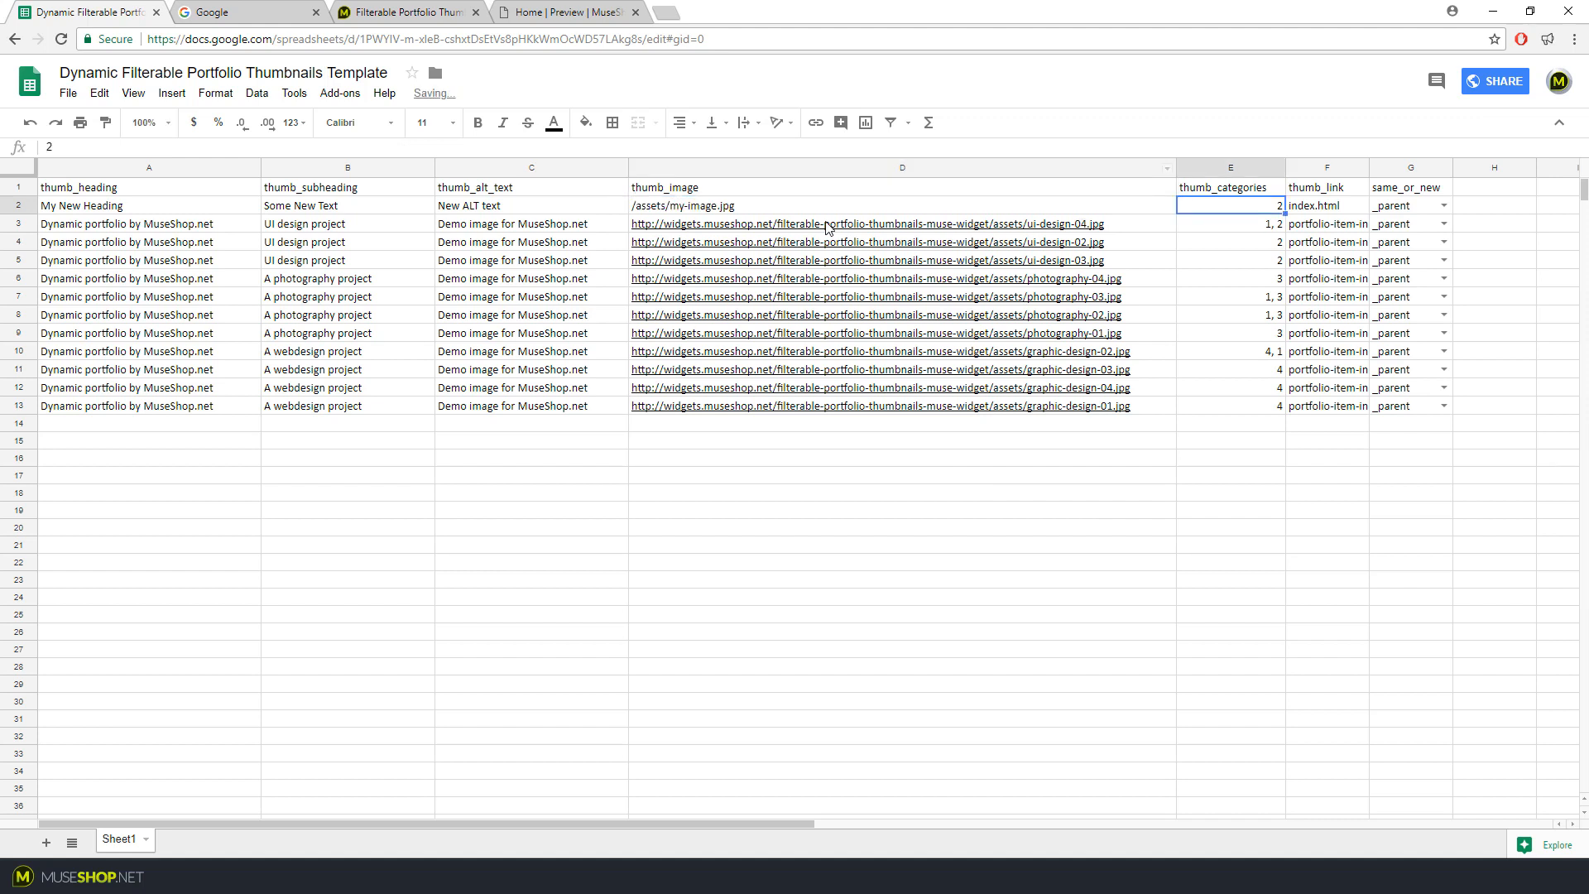
double_click(721, 212)
drag(723, 206, 817, 246)
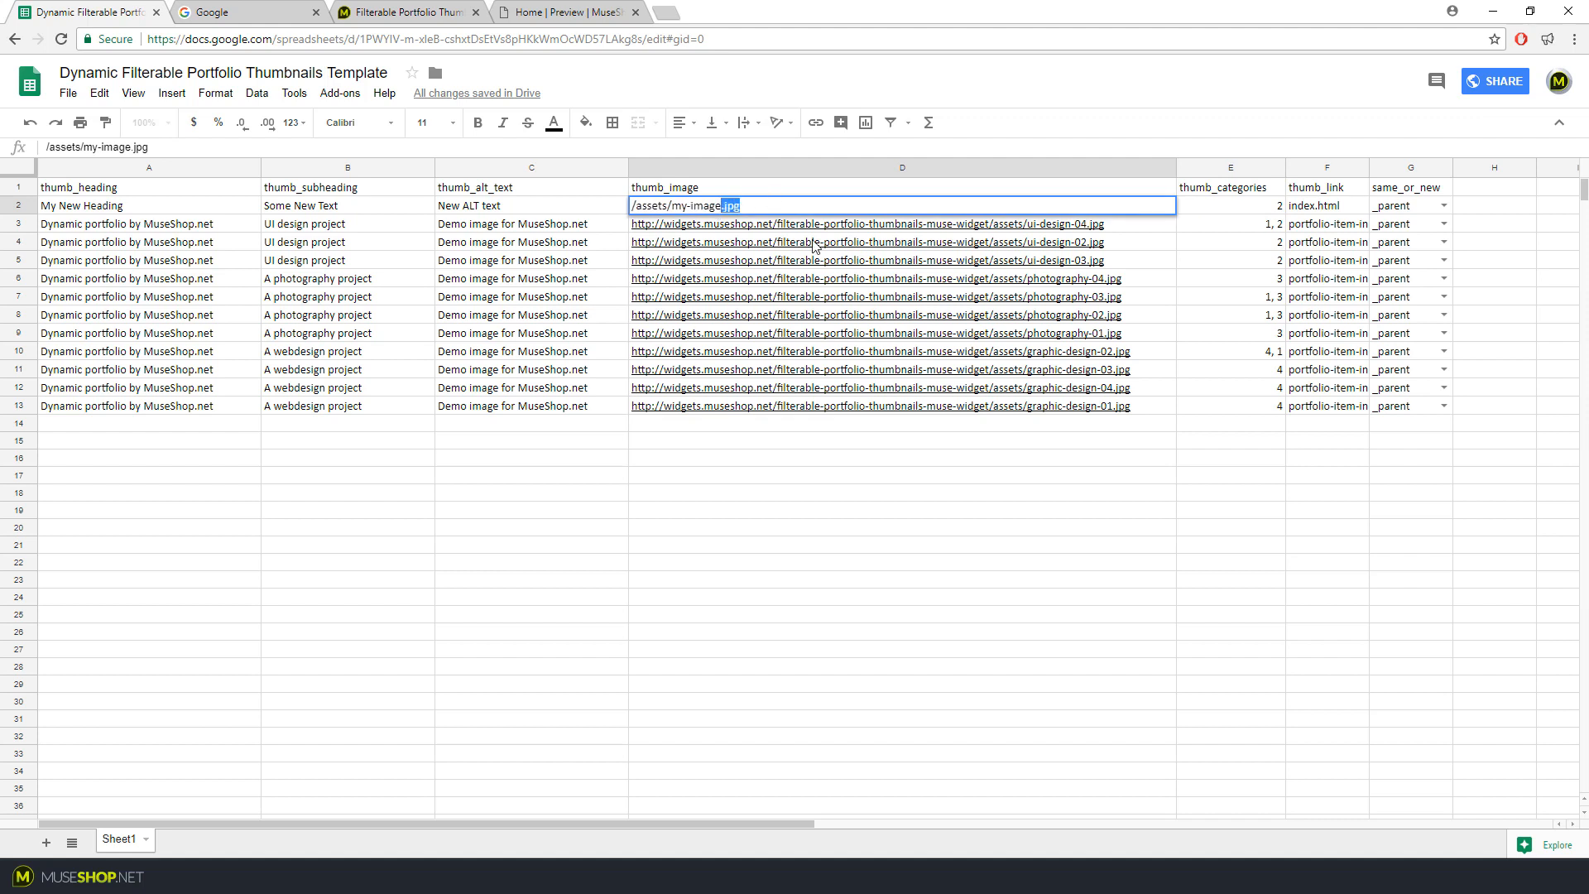
click(958, 495)
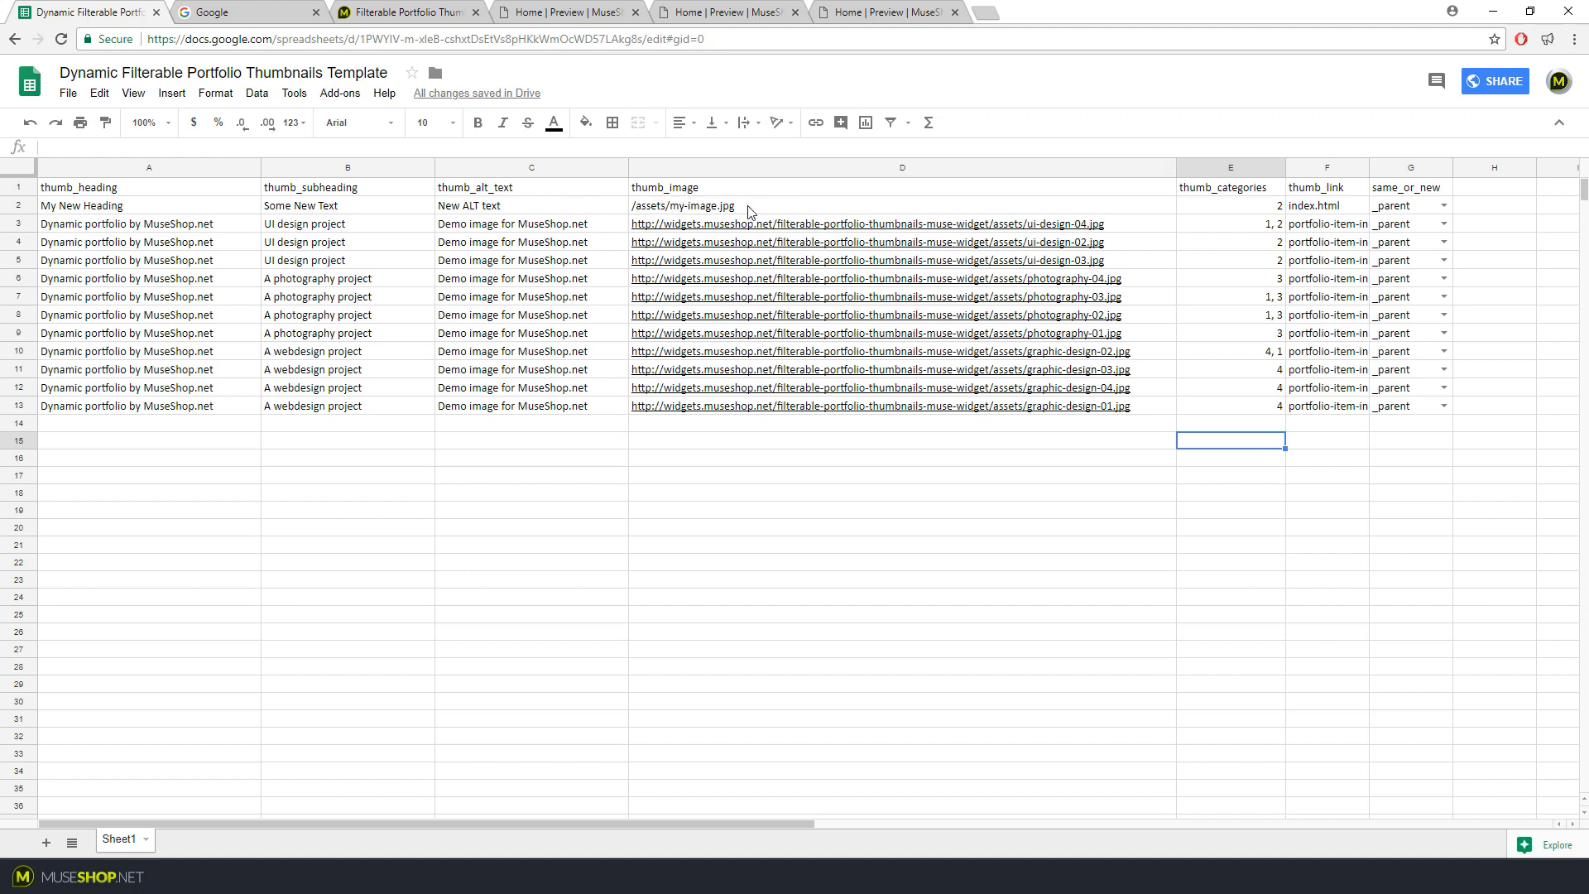
click(750, 209)
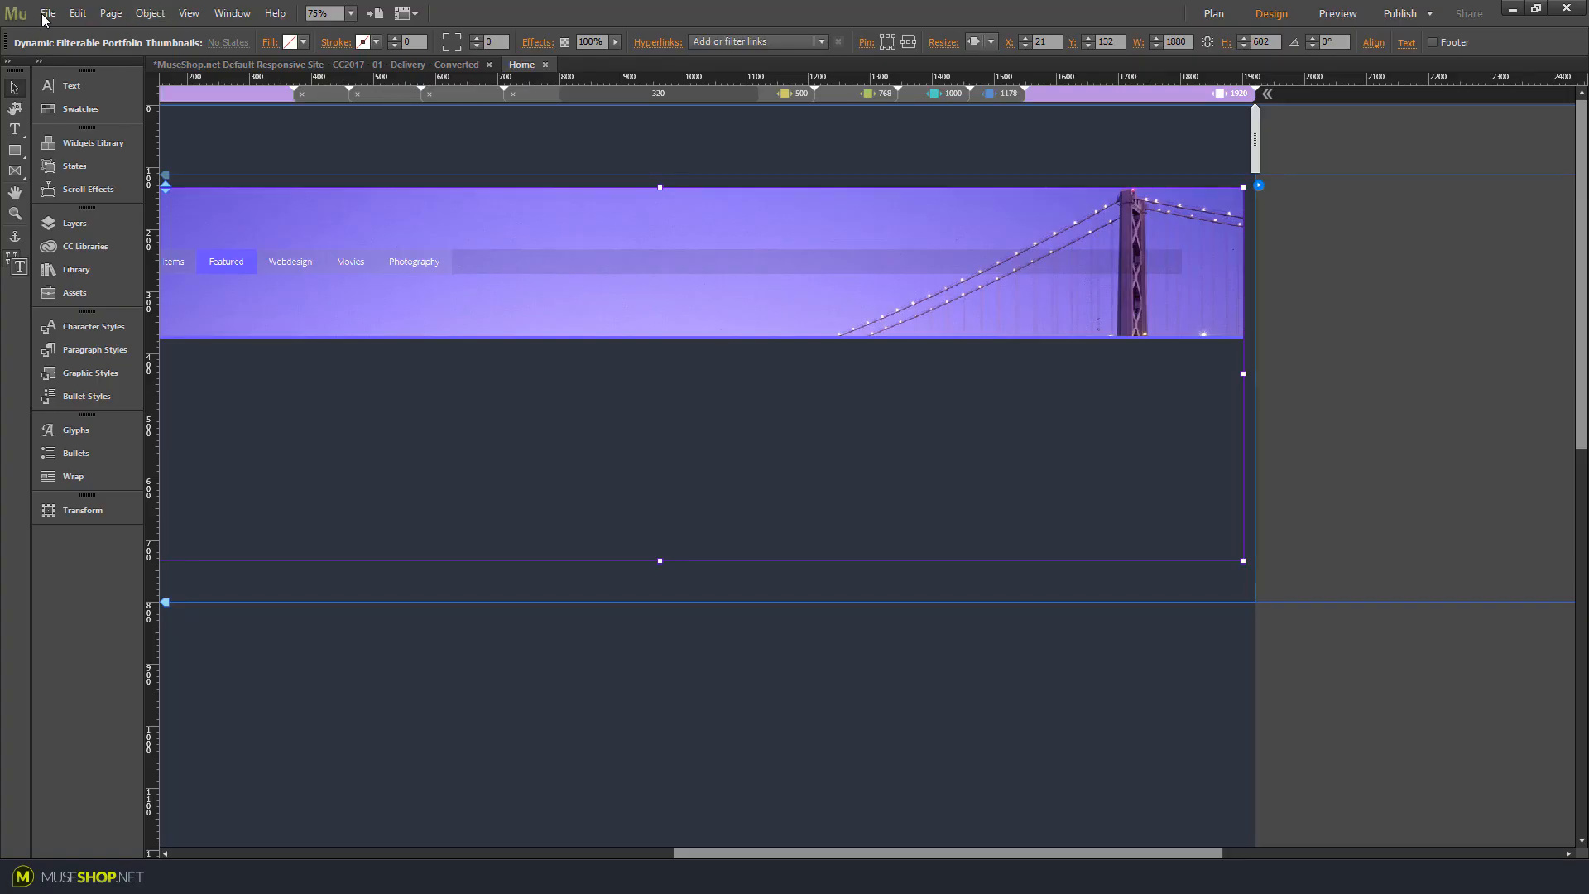
In Adobe Muse, add new-design-01.jpg from the Assets folder to the upload files and preview the page in the browser
click(47, 12)
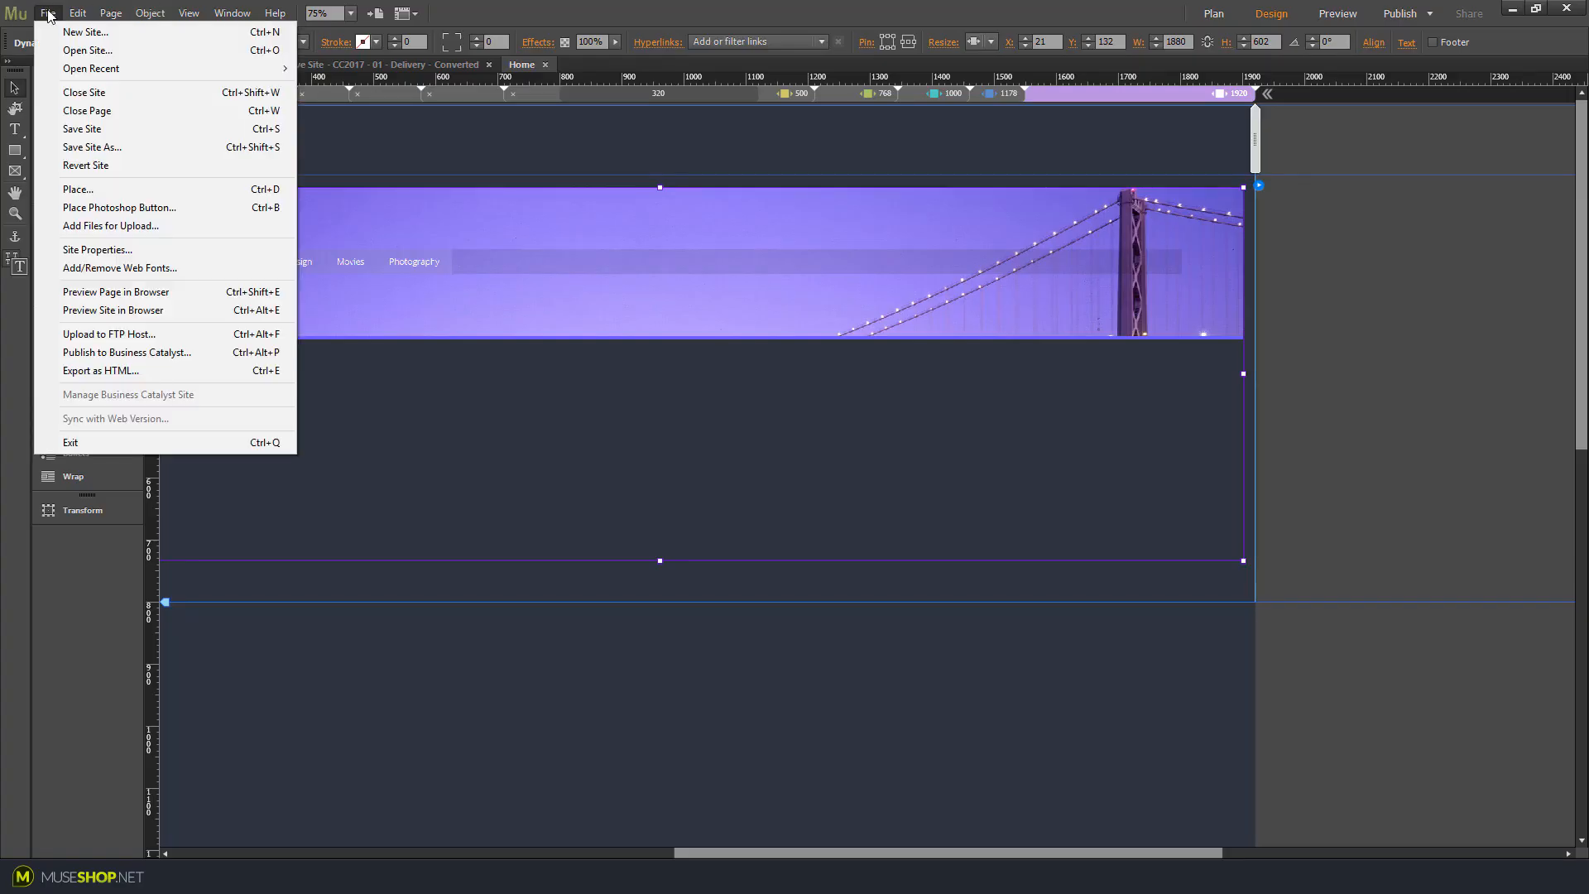
click(111, 225)
click(1167, 252)
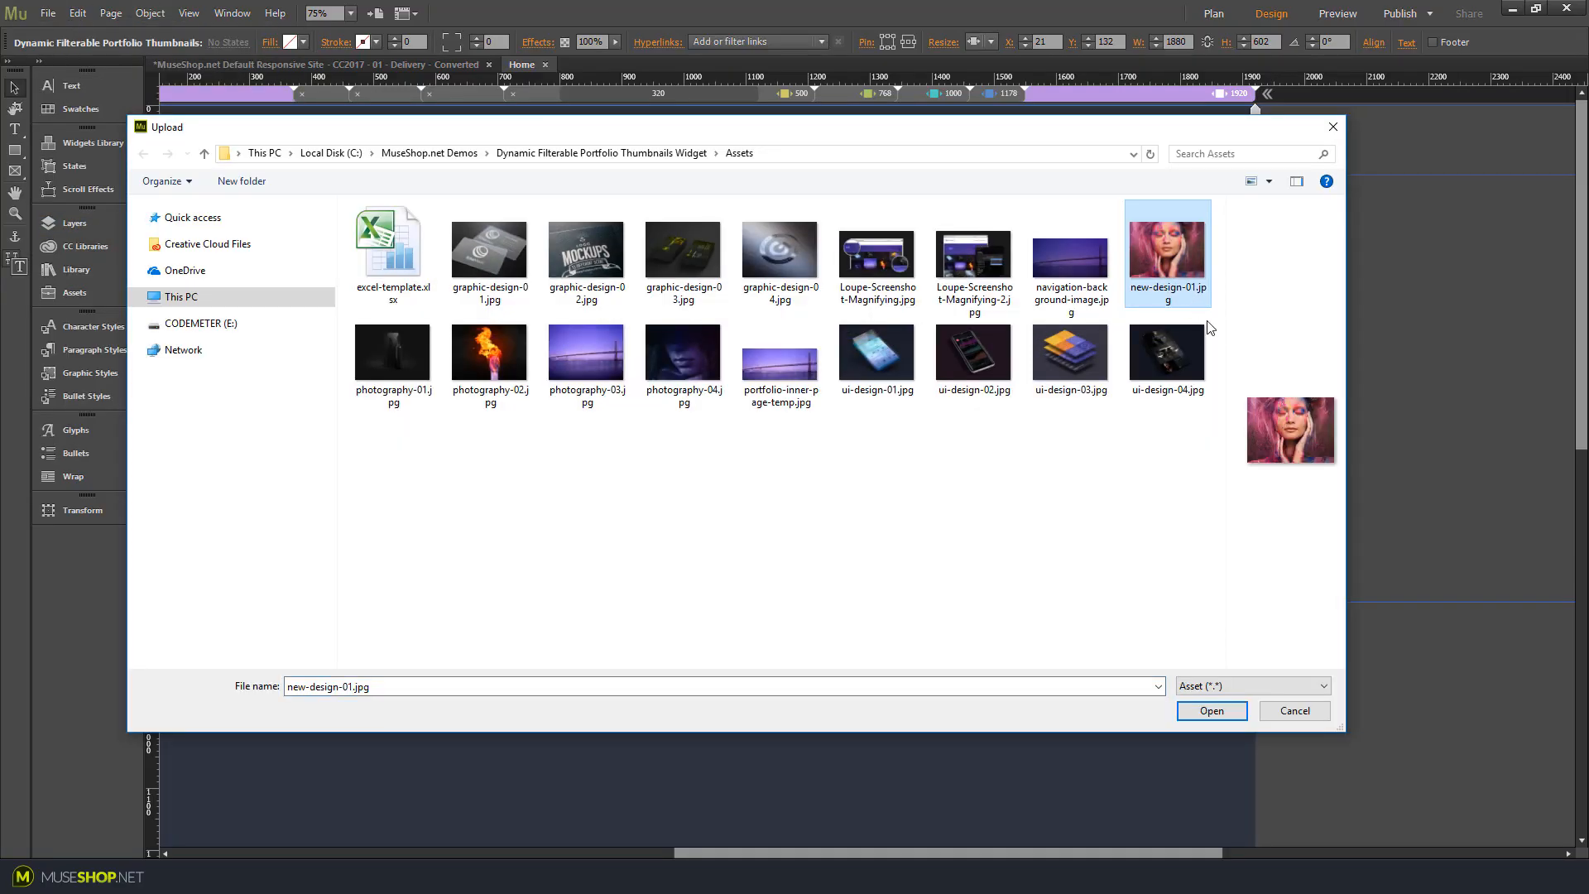
key(F2)
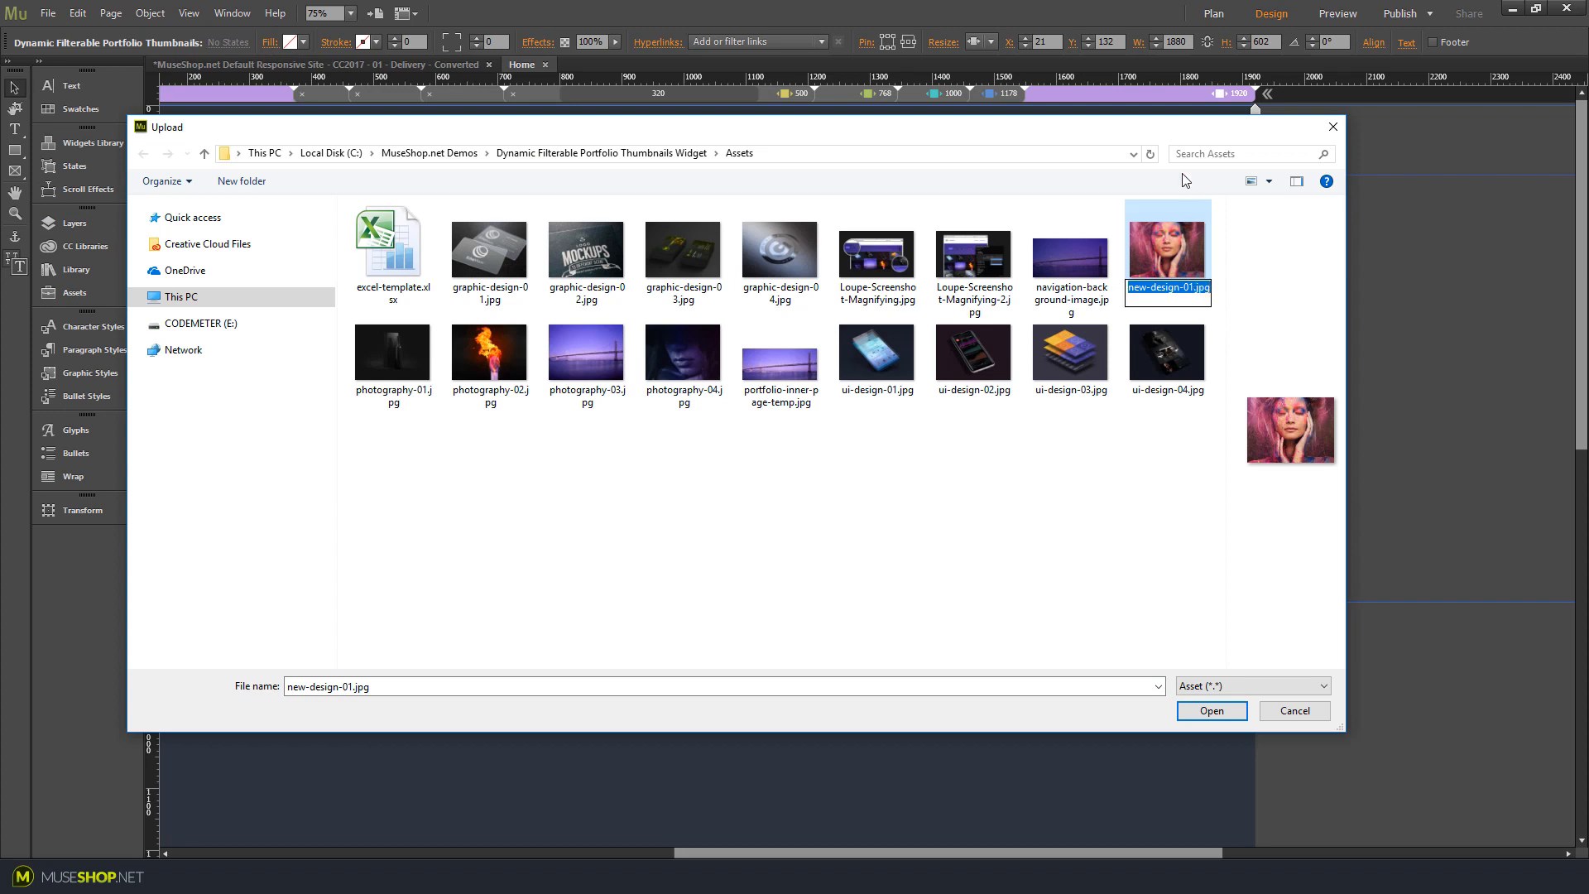
click(1113, 466)
click(1209, 711)
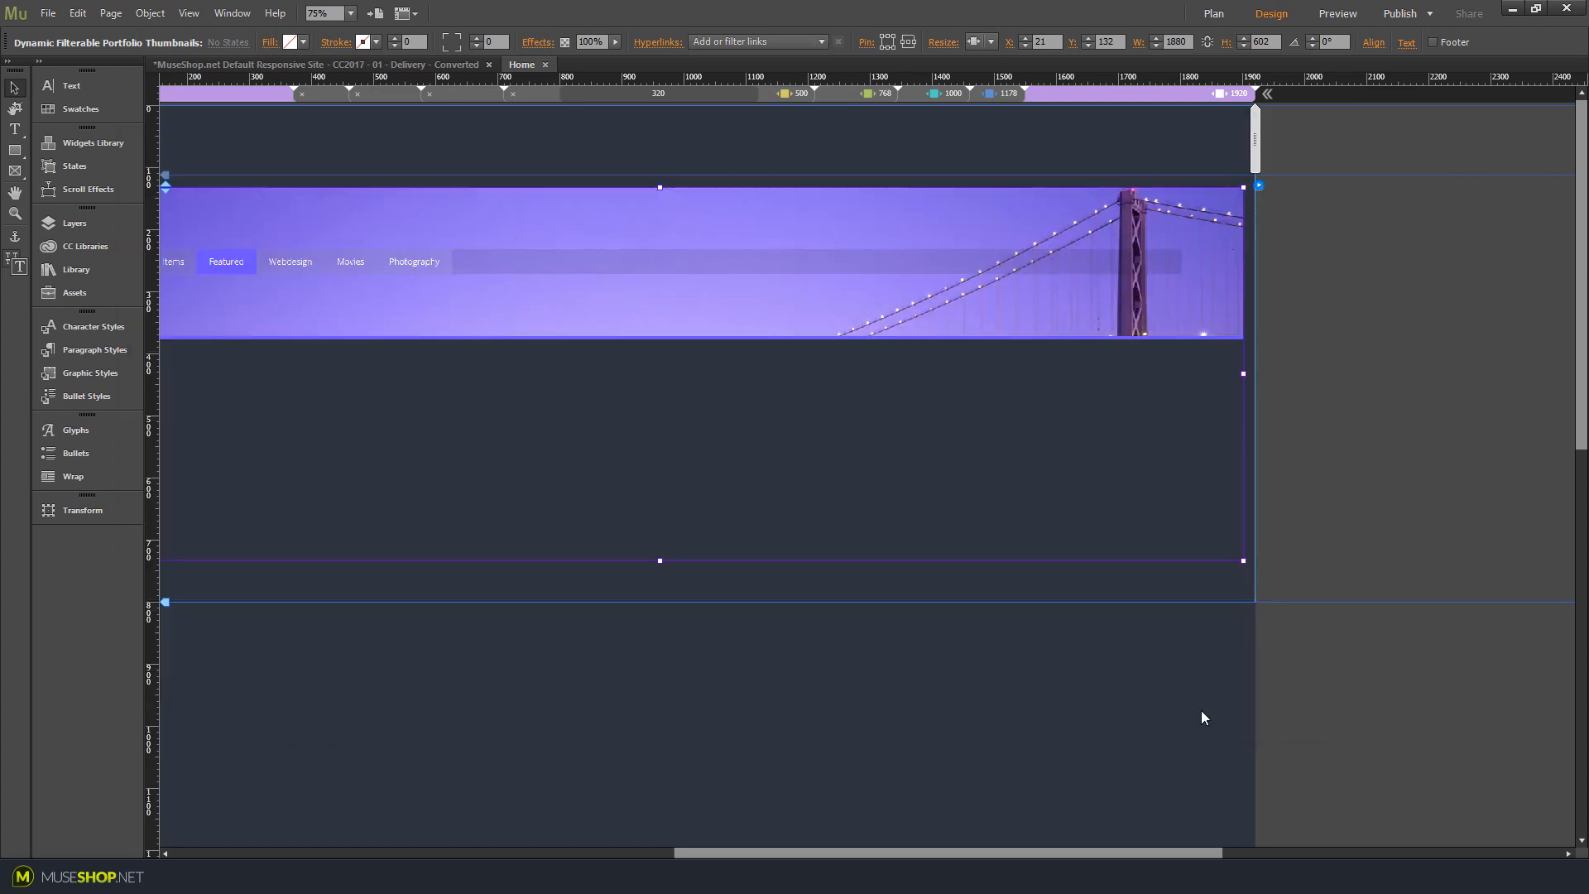
key(ctrl+shift+e)
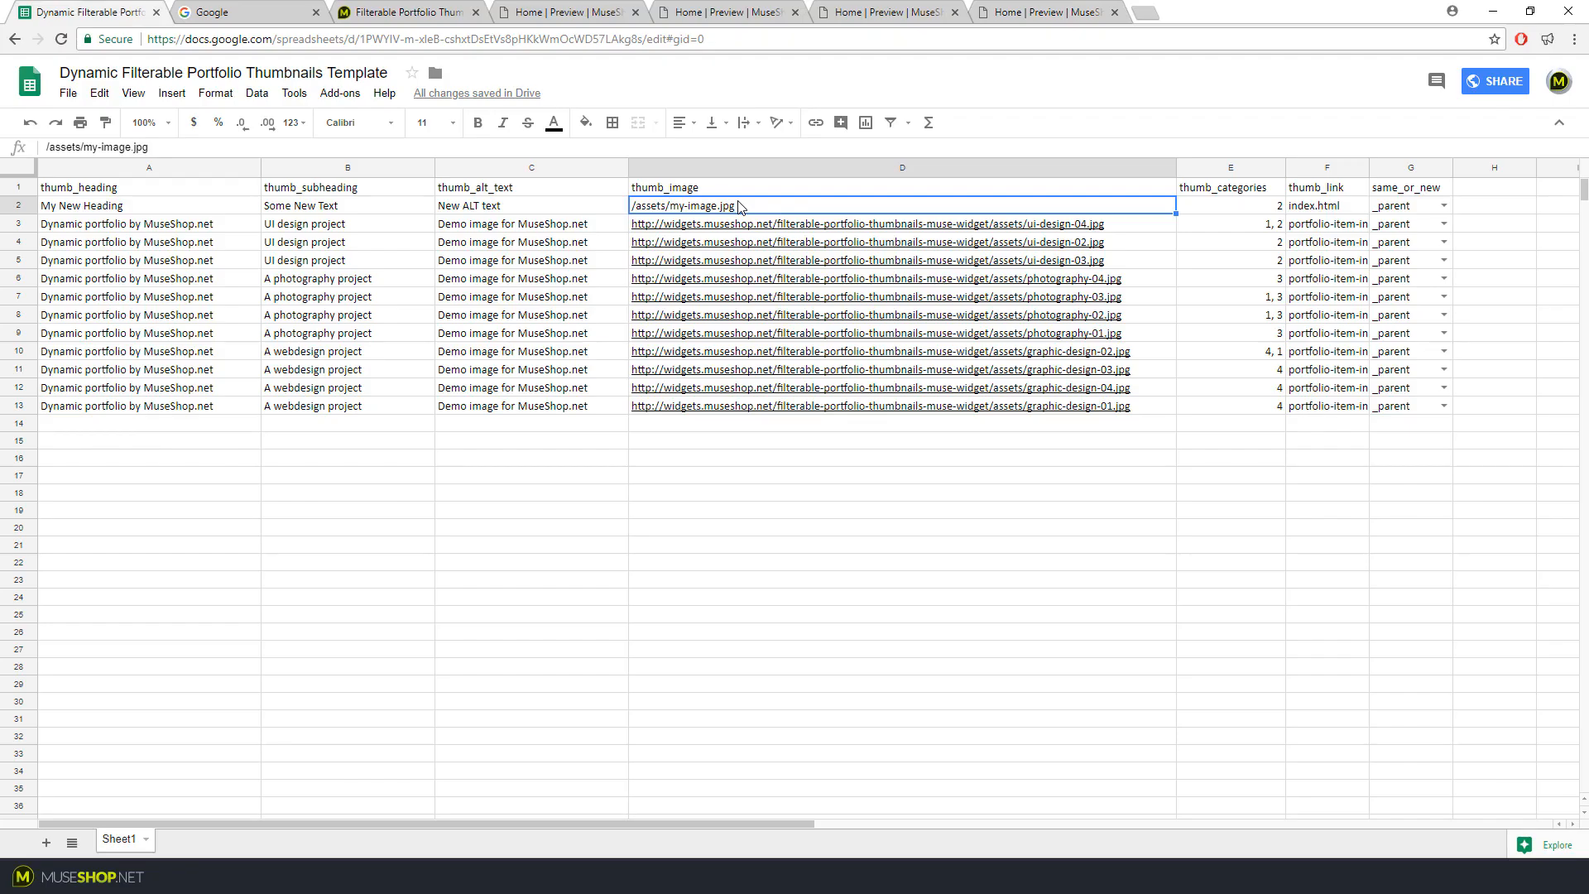
Set the first thumbnail's image path to /assets/new-design-01.jpg and show the Webdesign category in the newest preview page
double_click(740, 207)
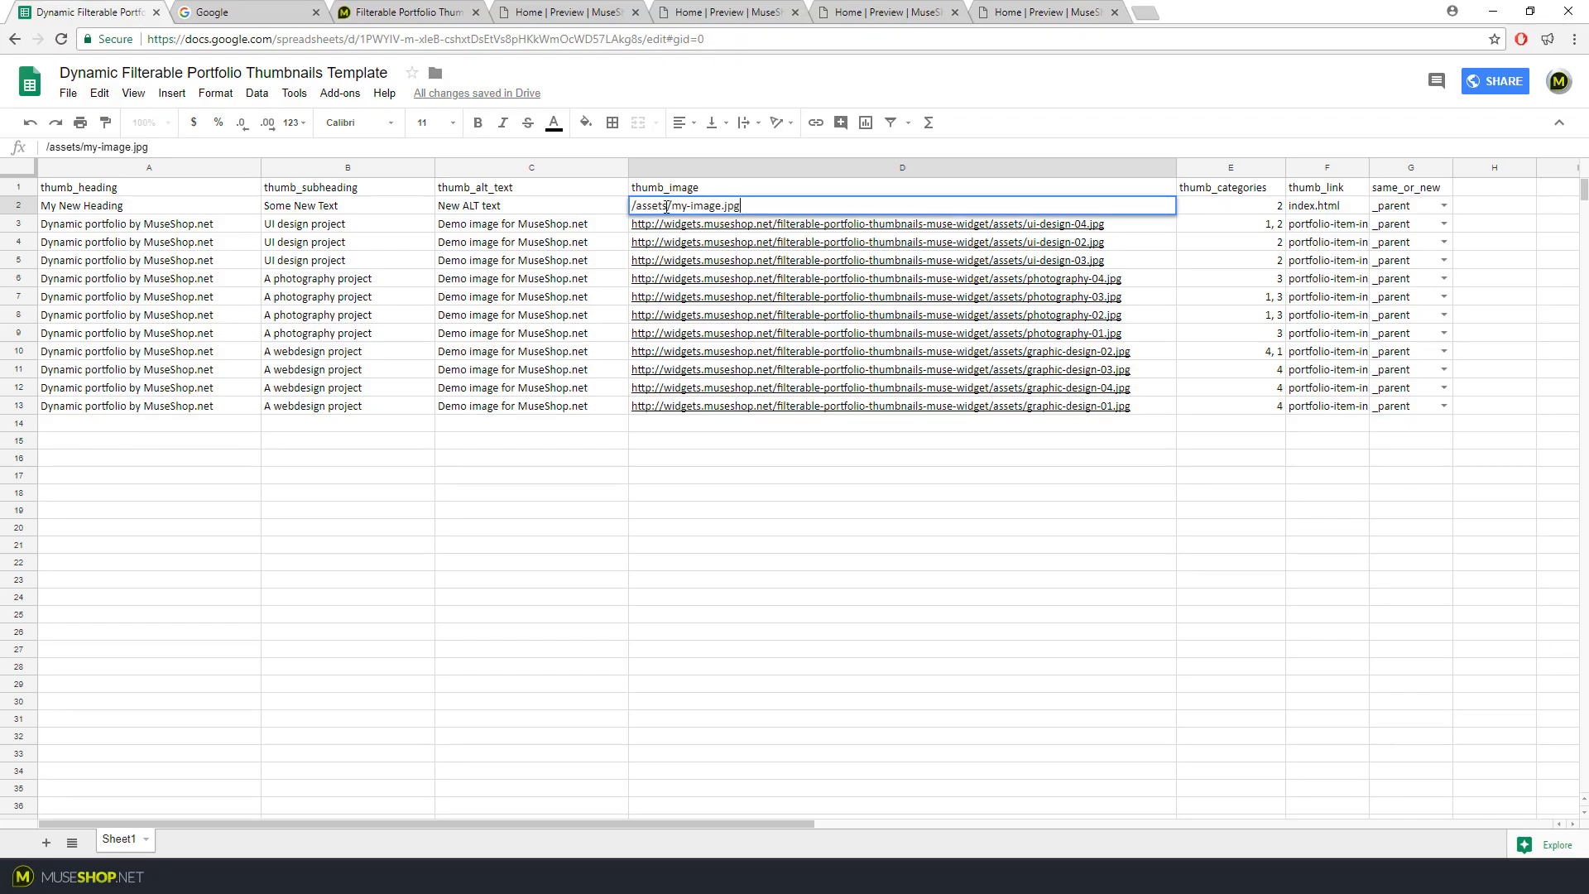
drag(673, 207, 1066, 220)
text(new-design-01.jpg)
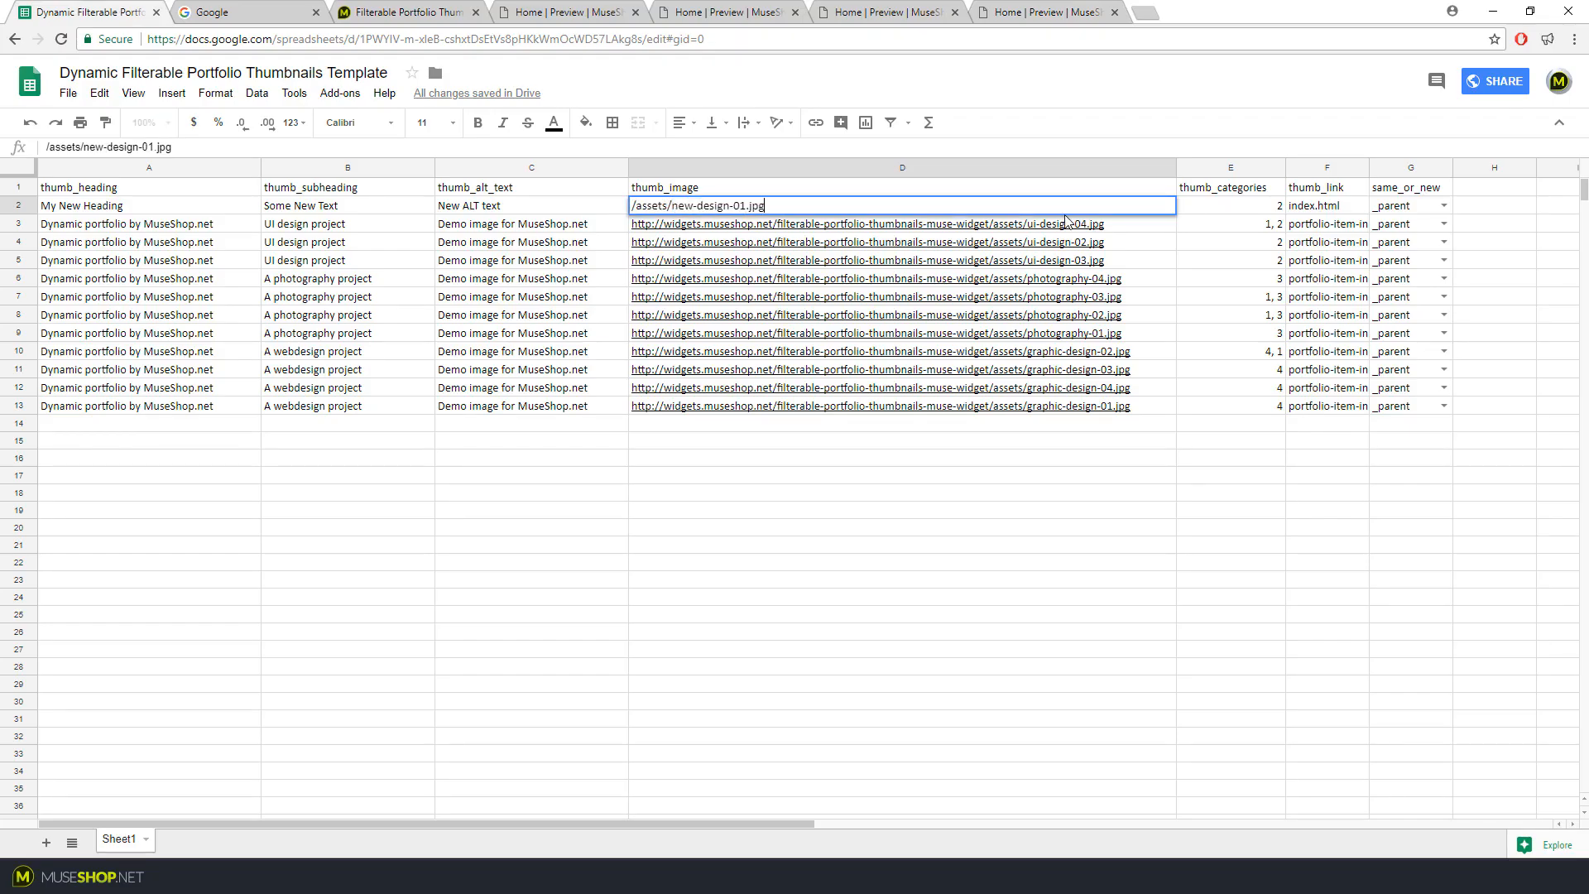
key(Tab)
click(1047, 12)
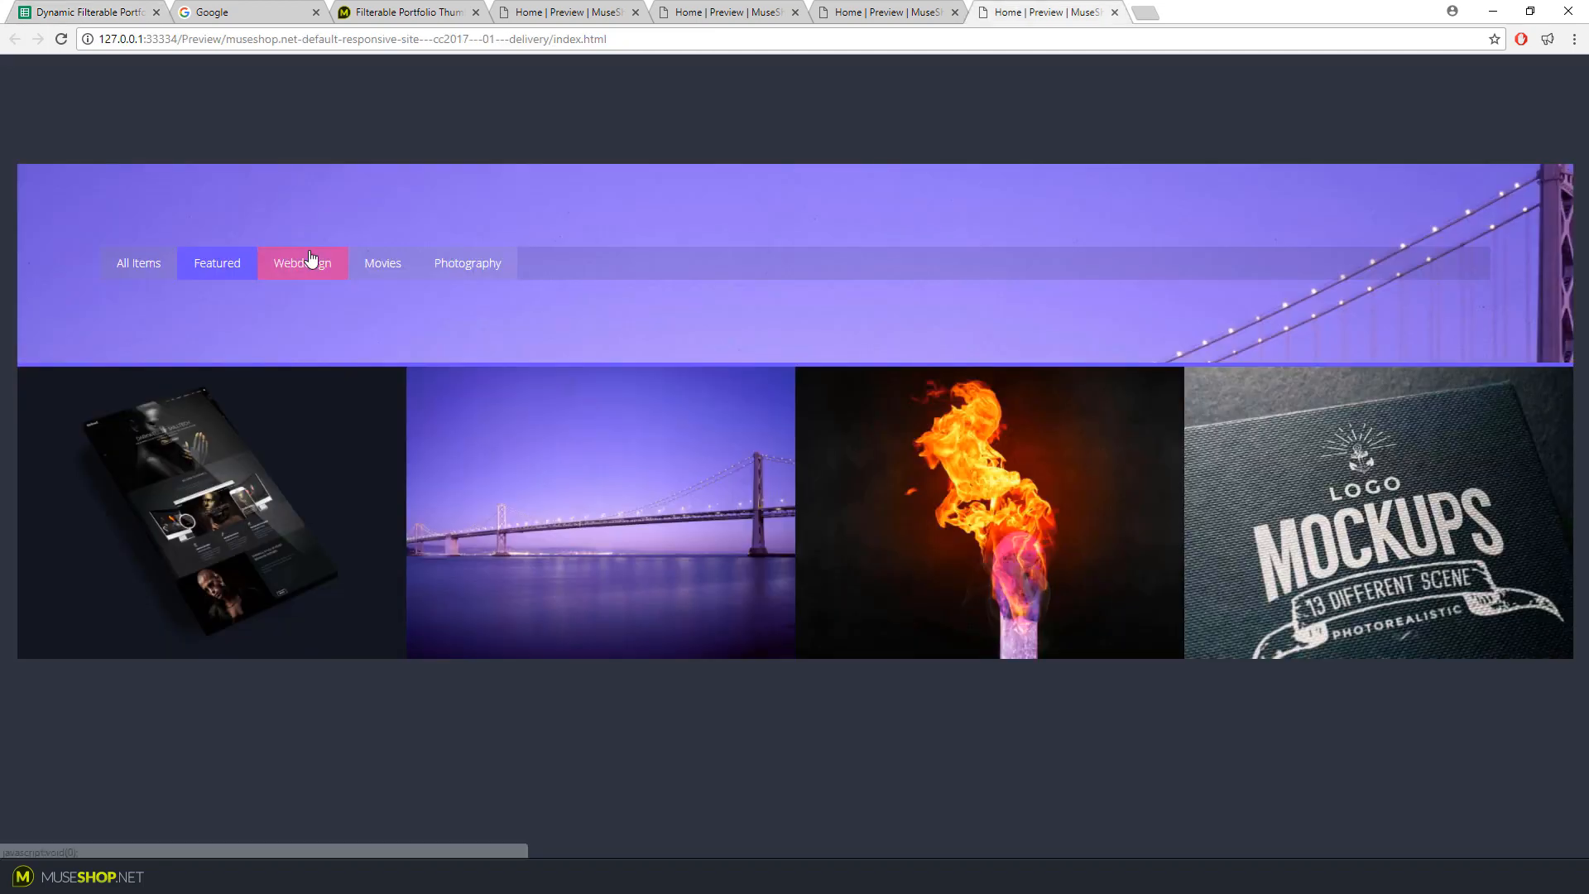
click(310, 261)
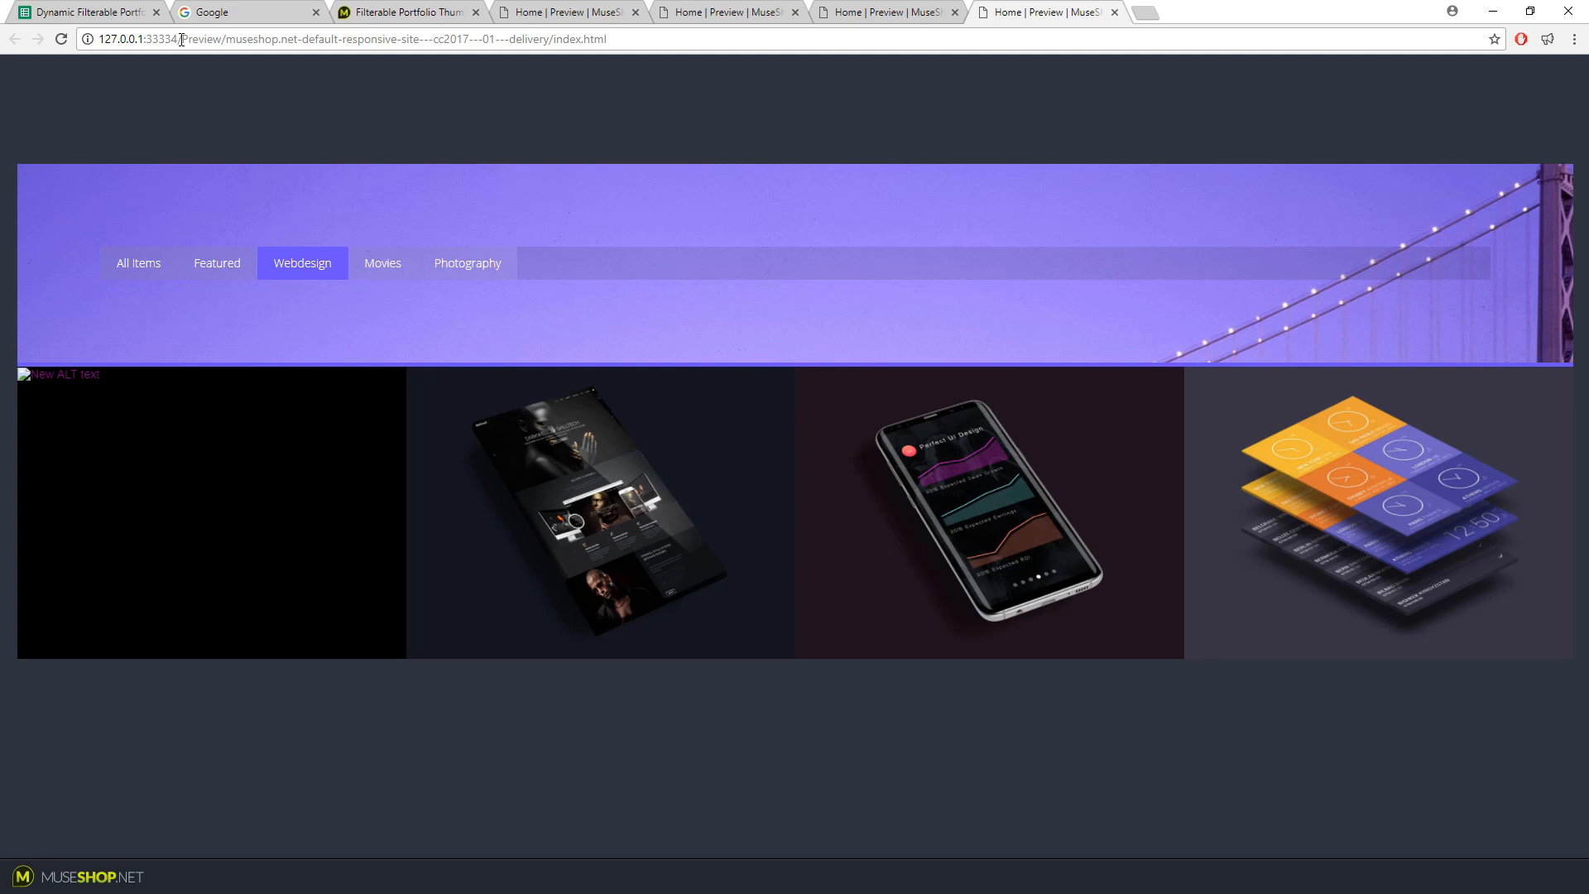
Copy the folder path /Preview/museshop.net-default-responsive-site---cc2017---01---delivery/ from the preview page's address
drag(183, 39, 534, 41)
click(124, 60)
mouse_move(191, 38)
mouse_down()
mouse_move(607, 39)
mouse_move(178, 42)
mouse_up()
key(ctrl+c)
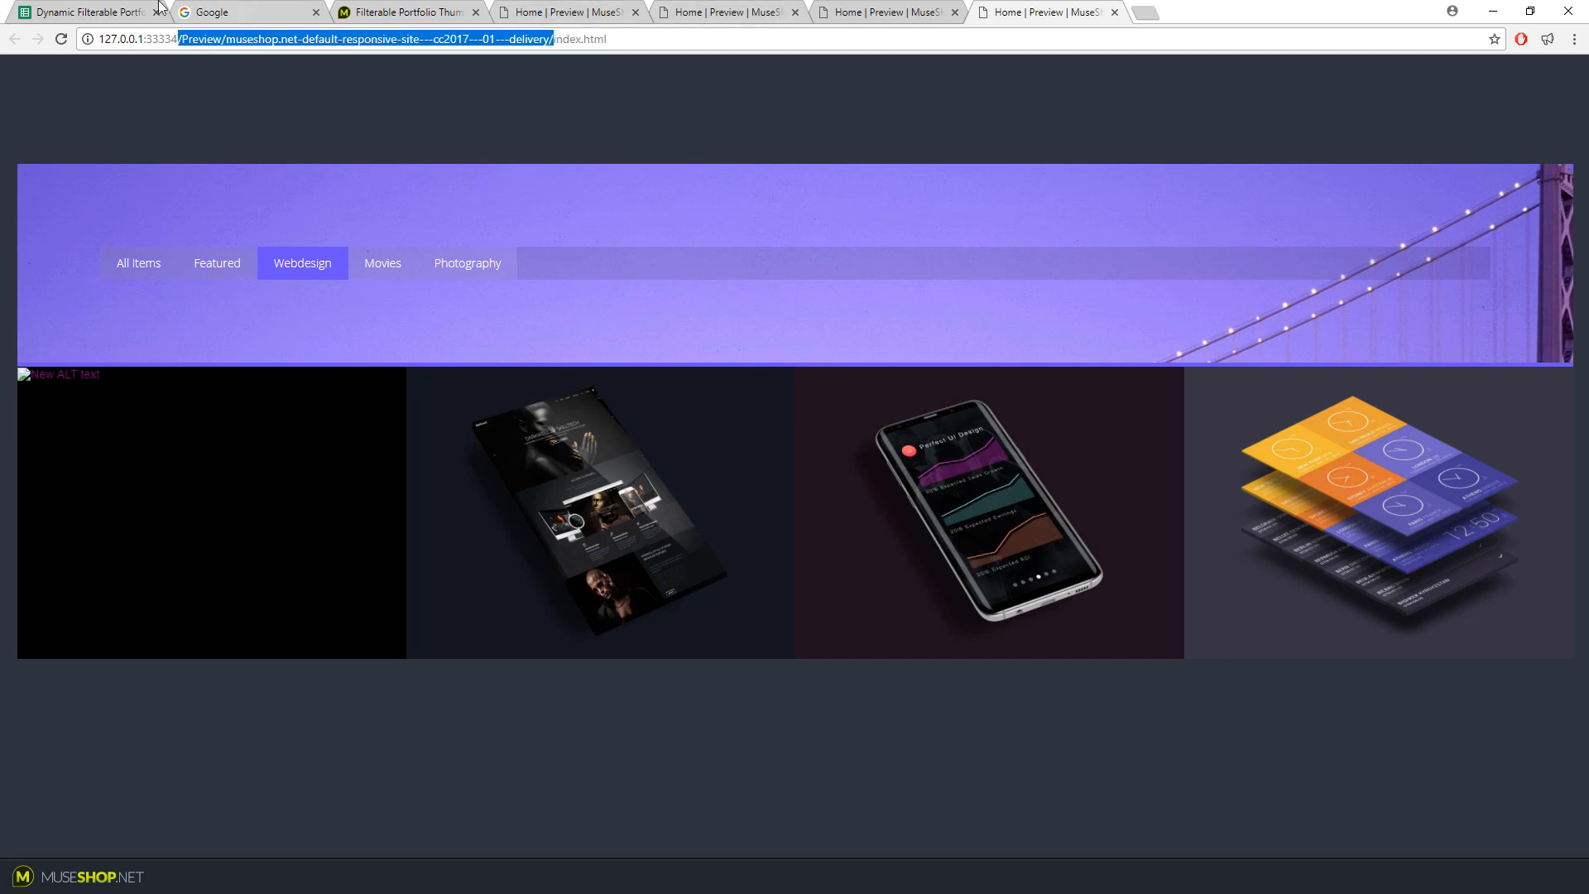
Insert the copied folder path before assets/new-design-01.jpg in the first thumbnail's image cell, keeping a single slash between them
click(124, 11)
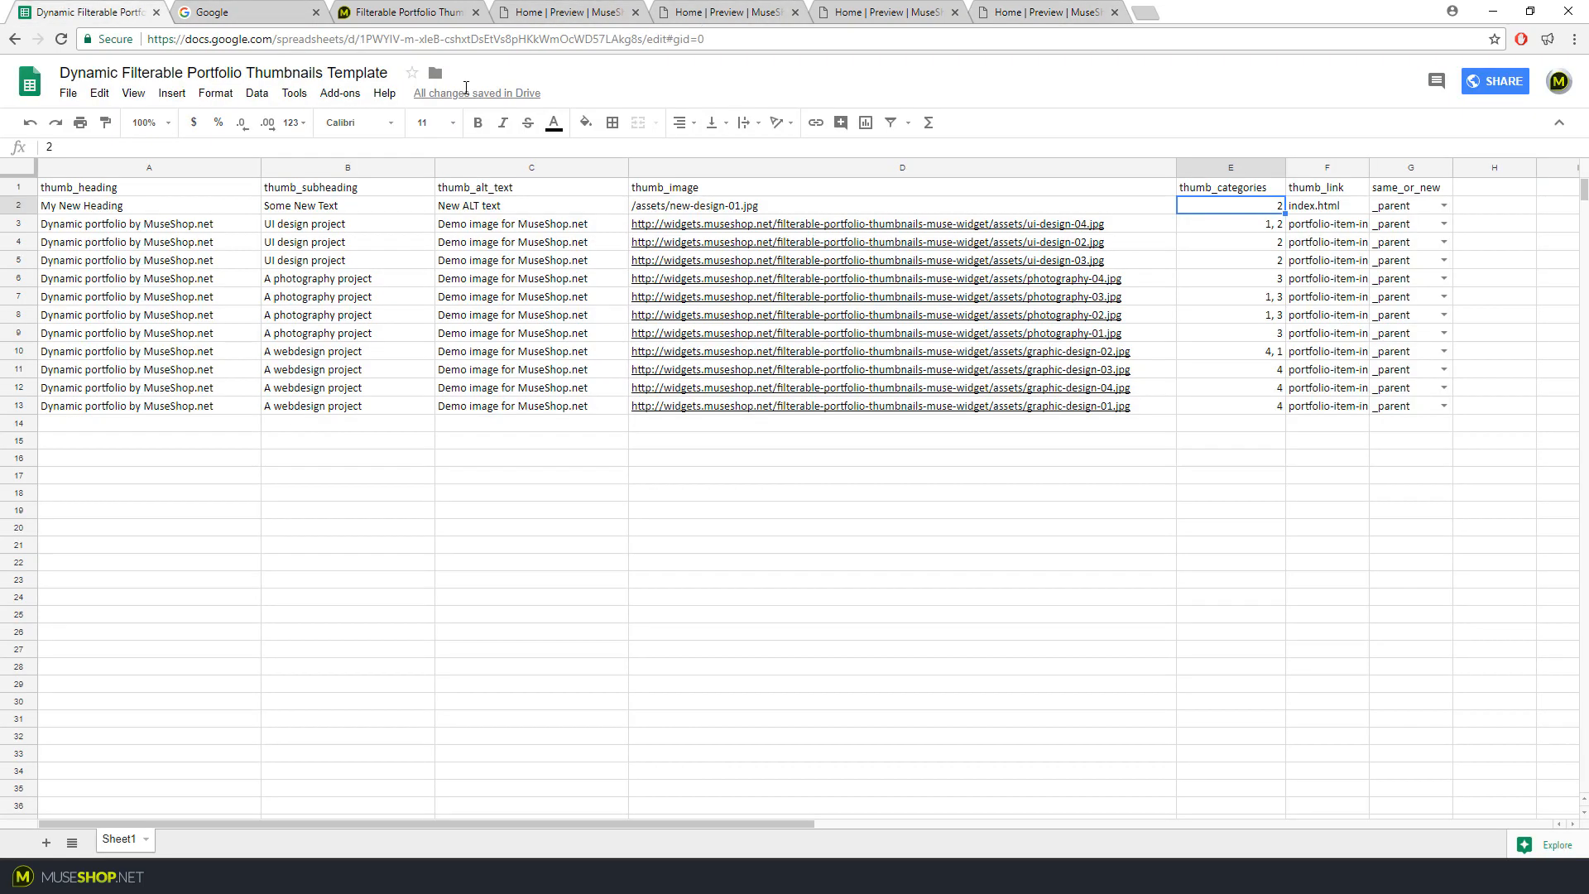
click(638, 209)
double_click(779, 205)
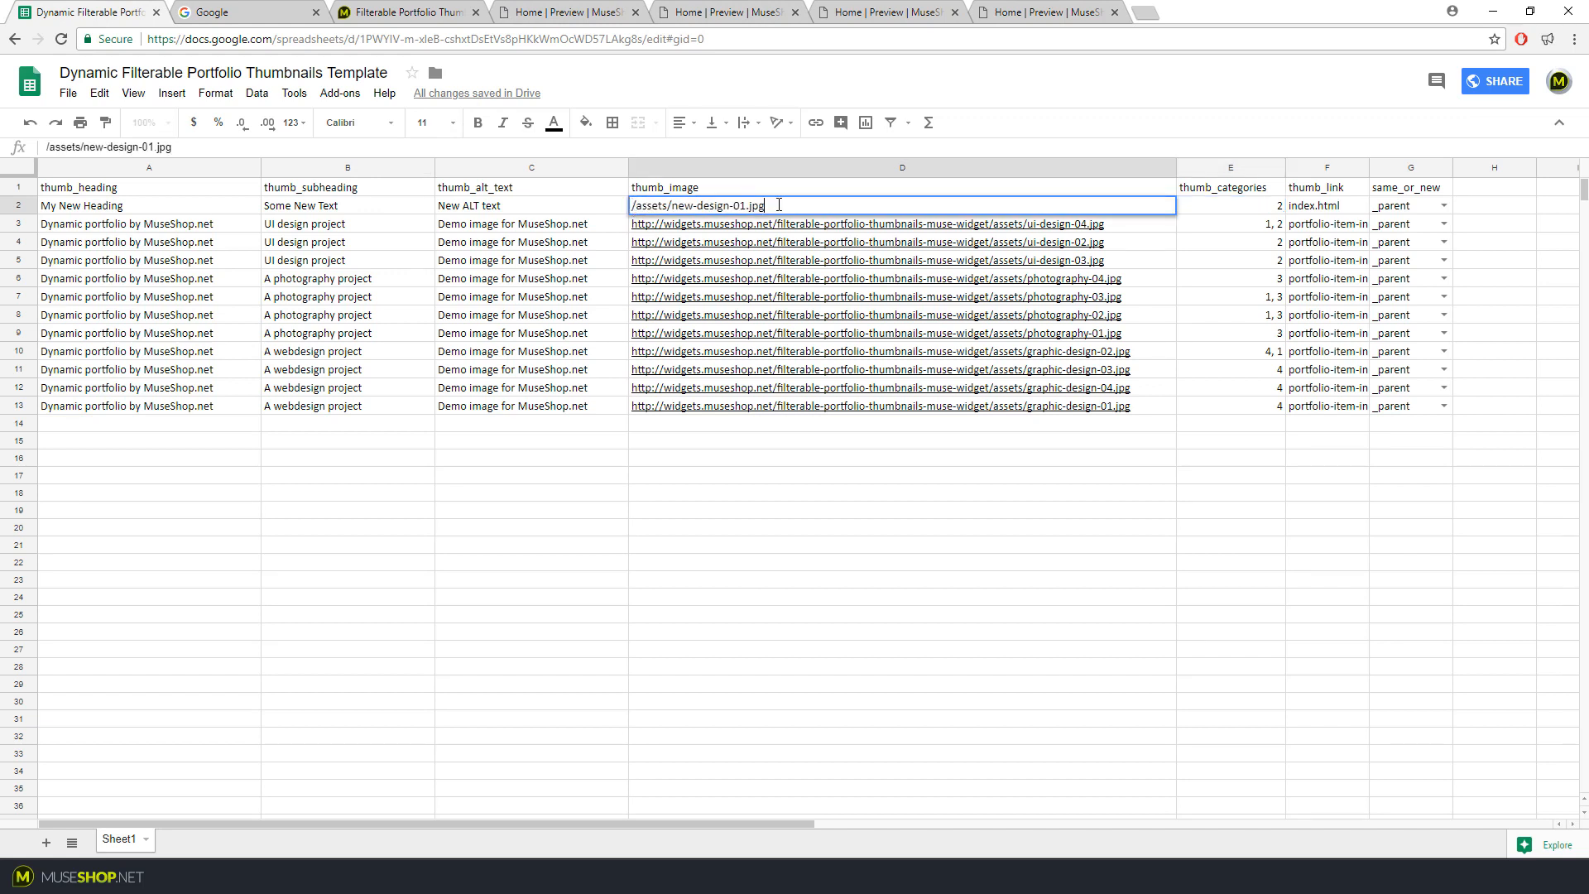
click(633, 206)
key(ctrl+v)
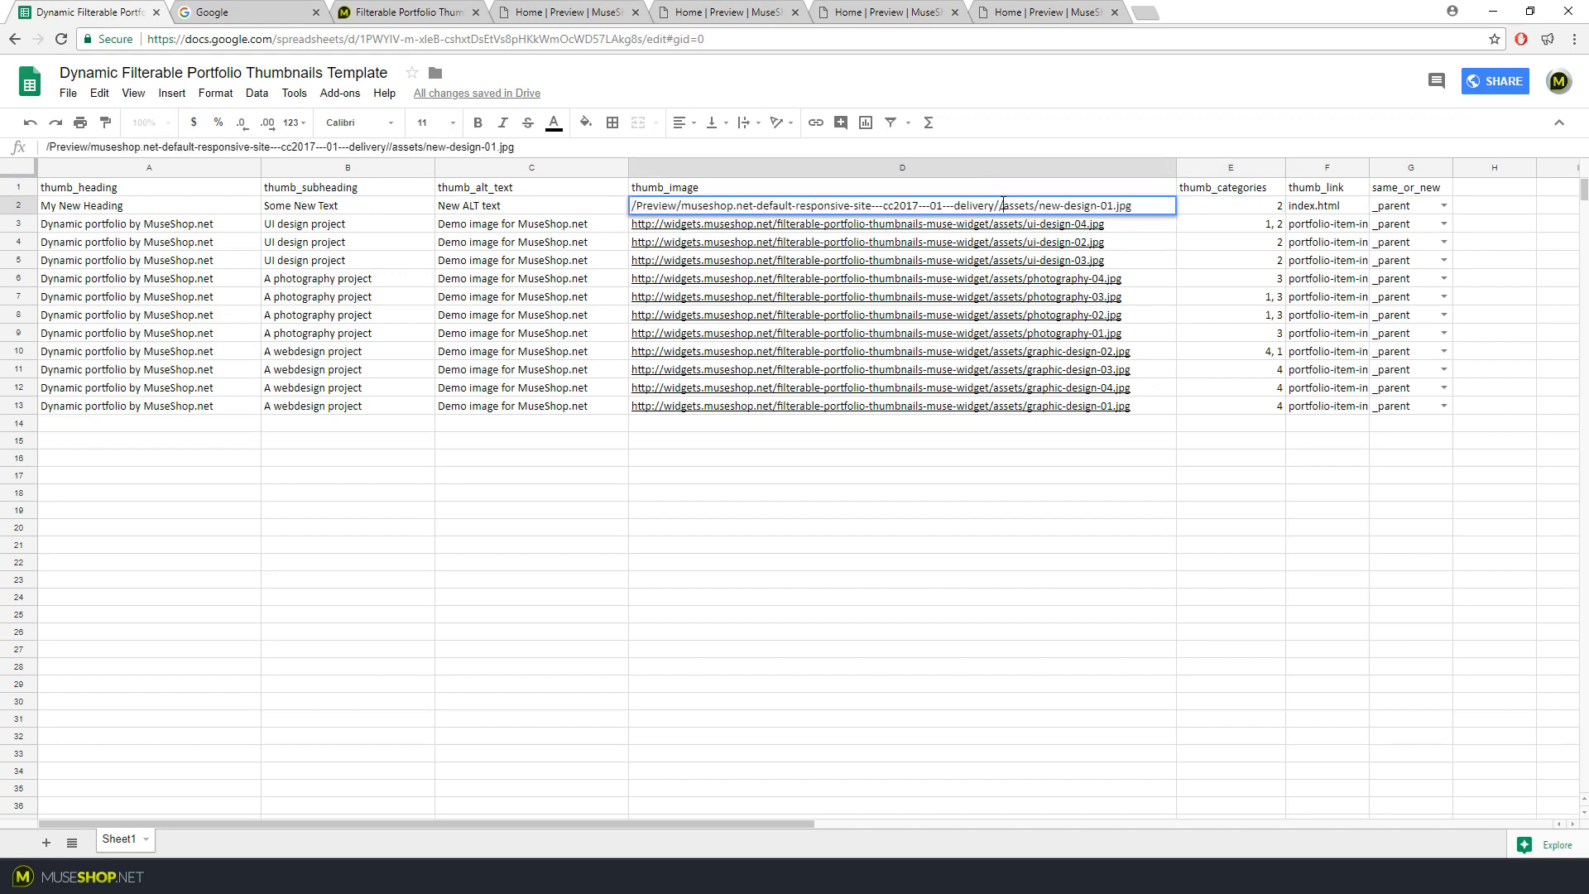
key(BackSpace)
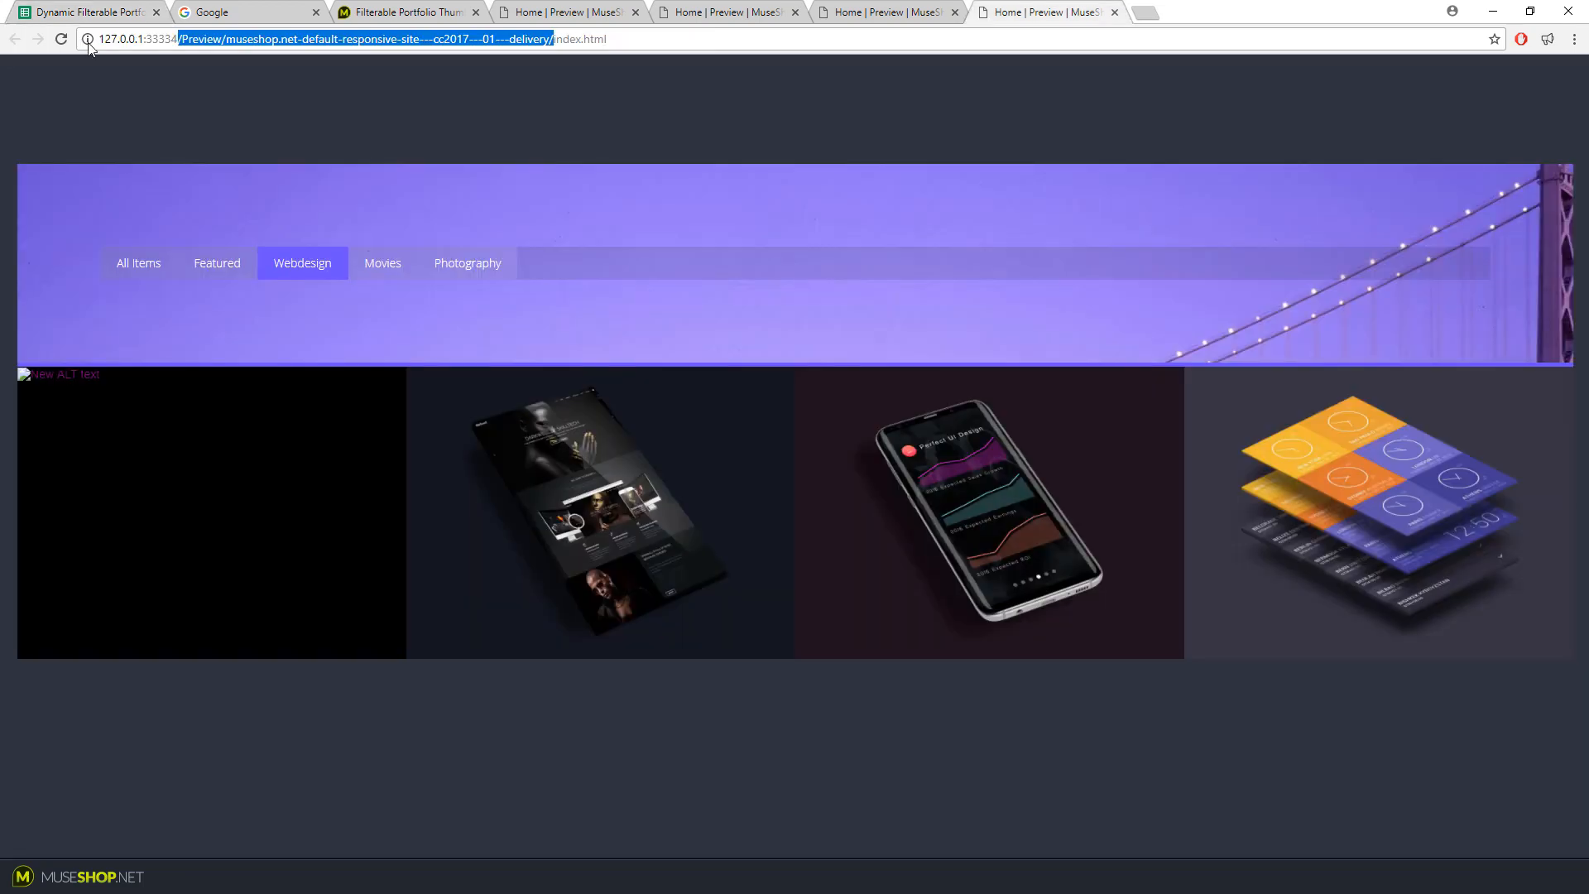
Reload the newest preview page and check the first thumbnail's image and caption in the Webdesign category
click(1047, 12)
click(61, 39)
click(276, 264)
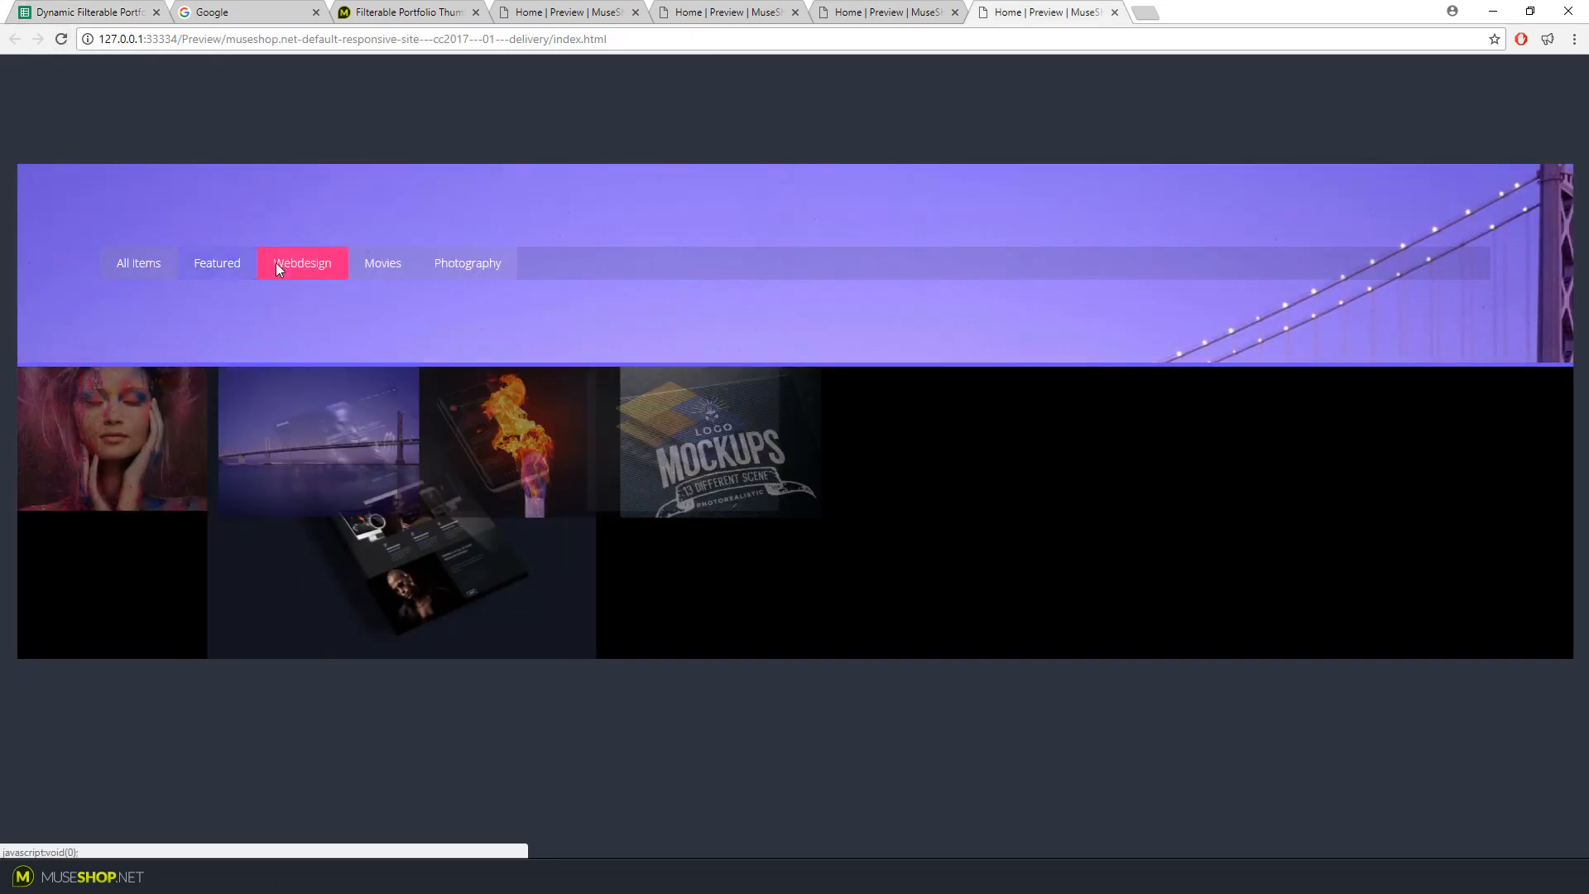
mouse_move(246, 560)
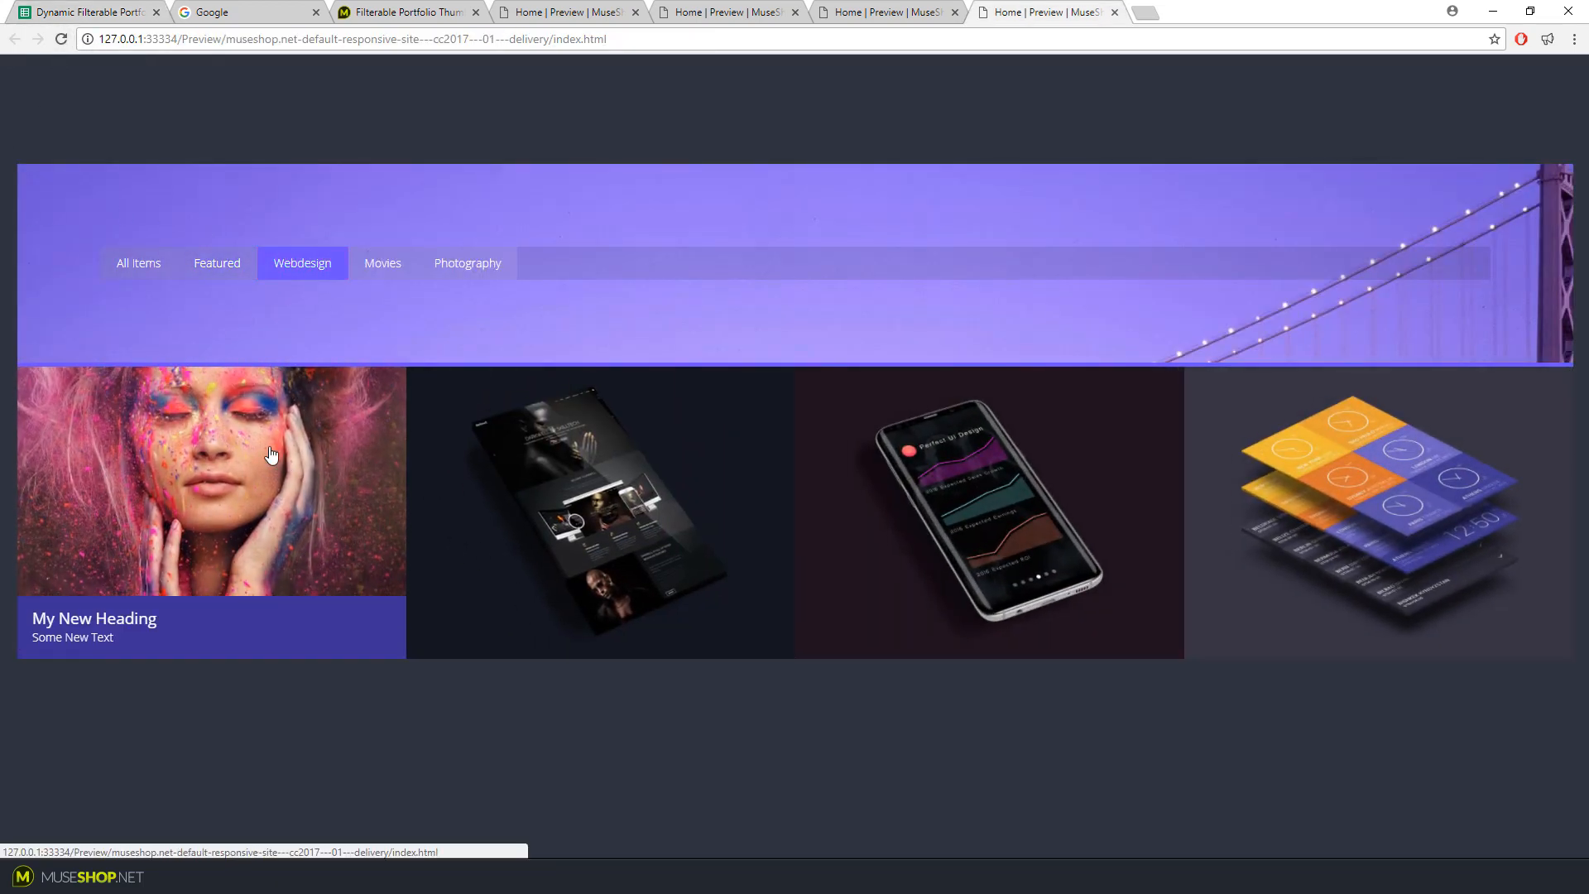
mouse_move(584, 422)
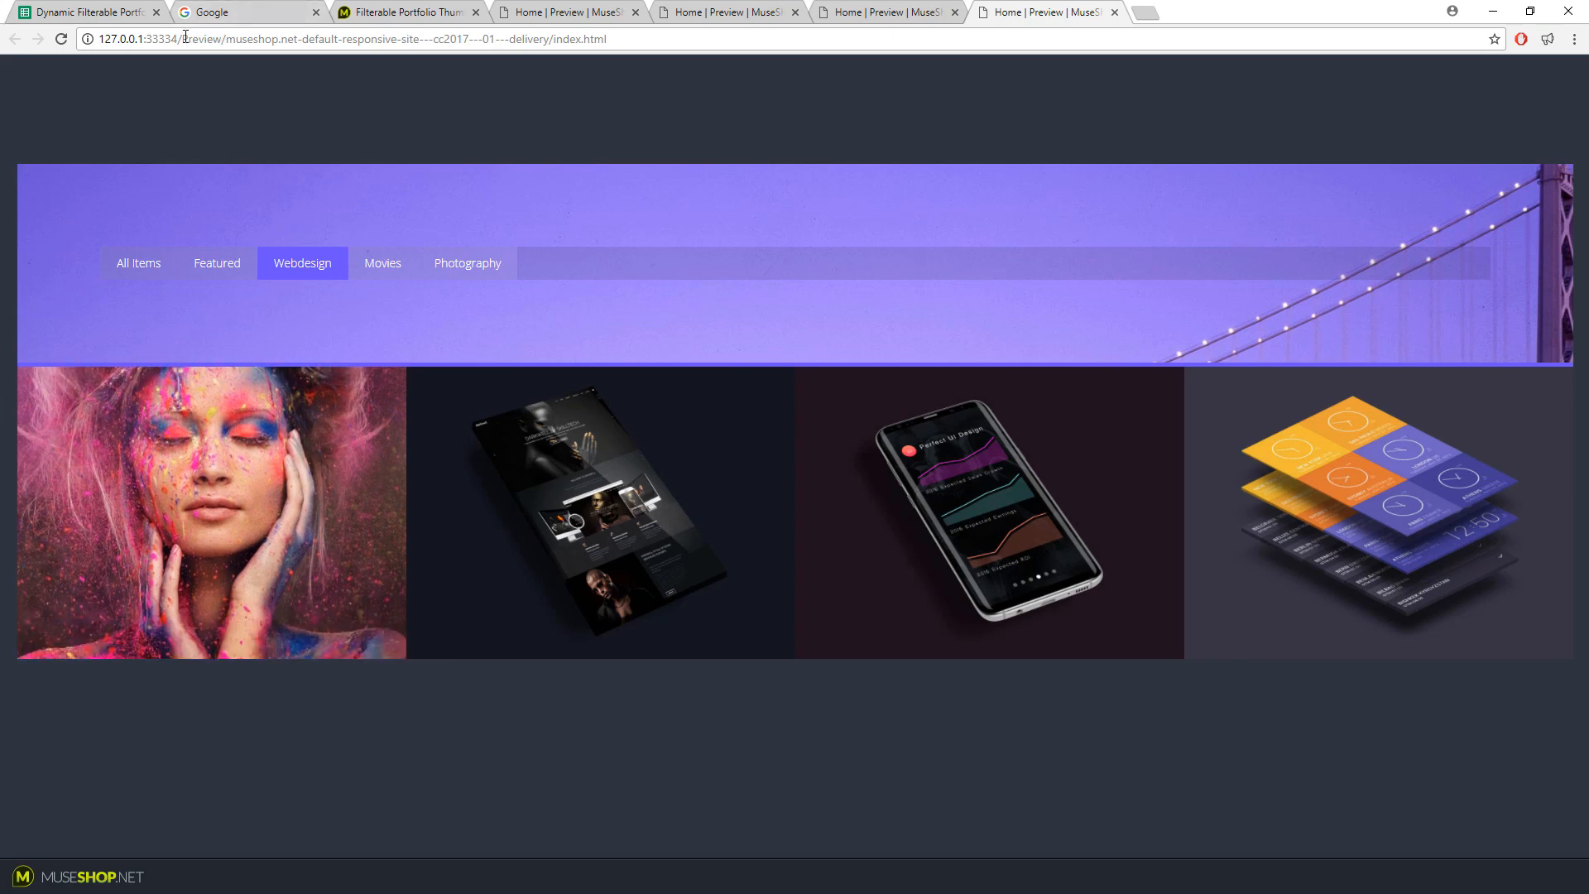
Examine the preview folder prefix and the assets part of the first thumbnail's image path in the spreadsheet
key(ctrl+1)
double_click(977, 208)
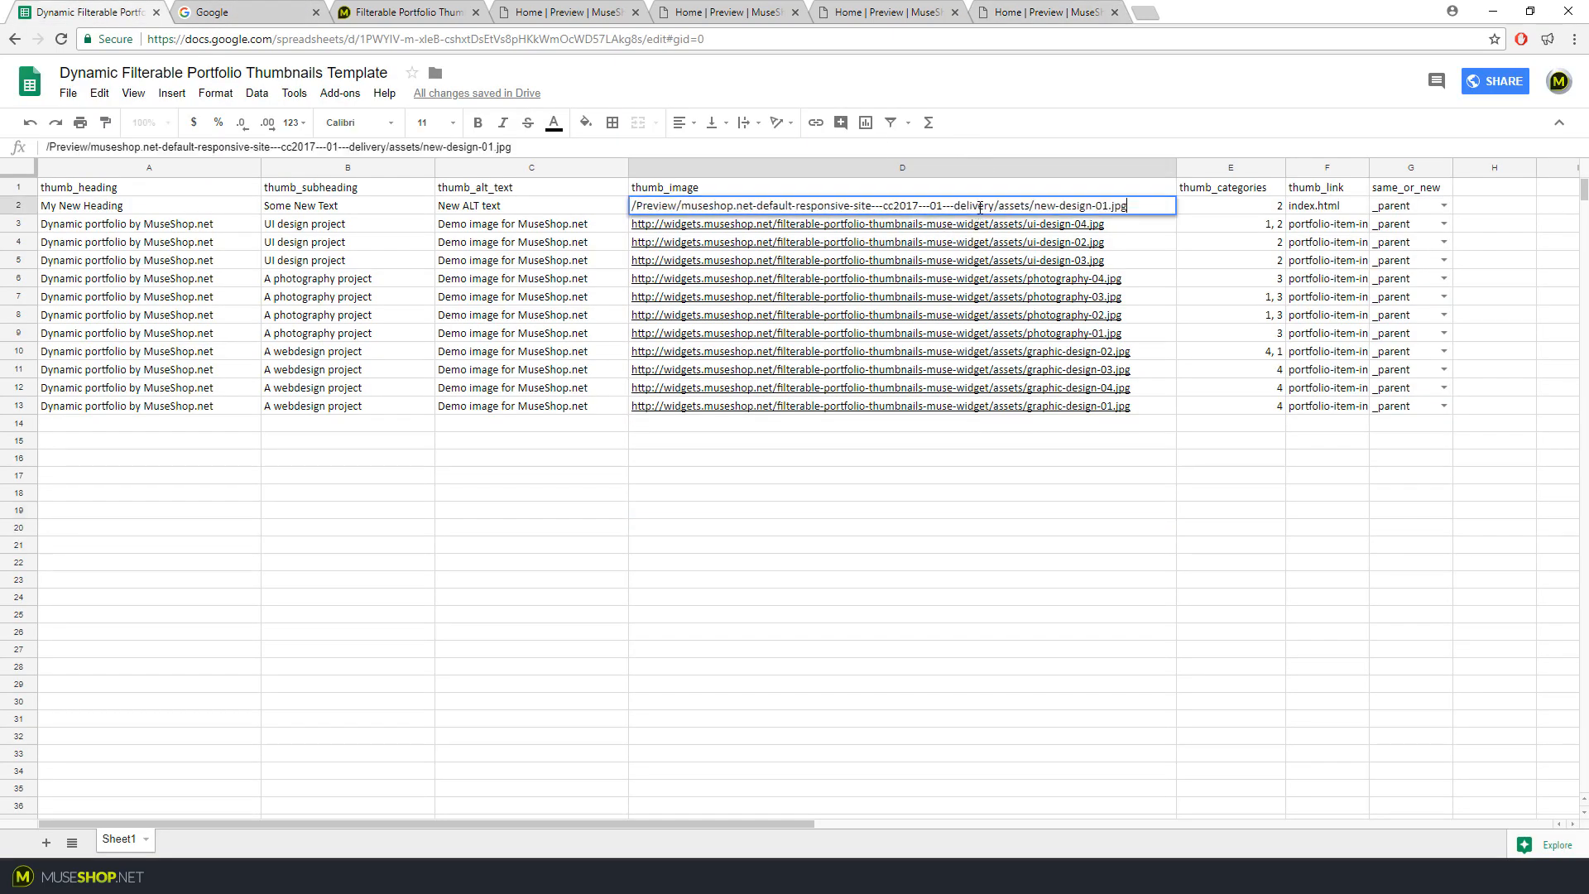
drag(995, 204, 1033, 205)
click(991, 207)
drag(634, 207, 991, 205)
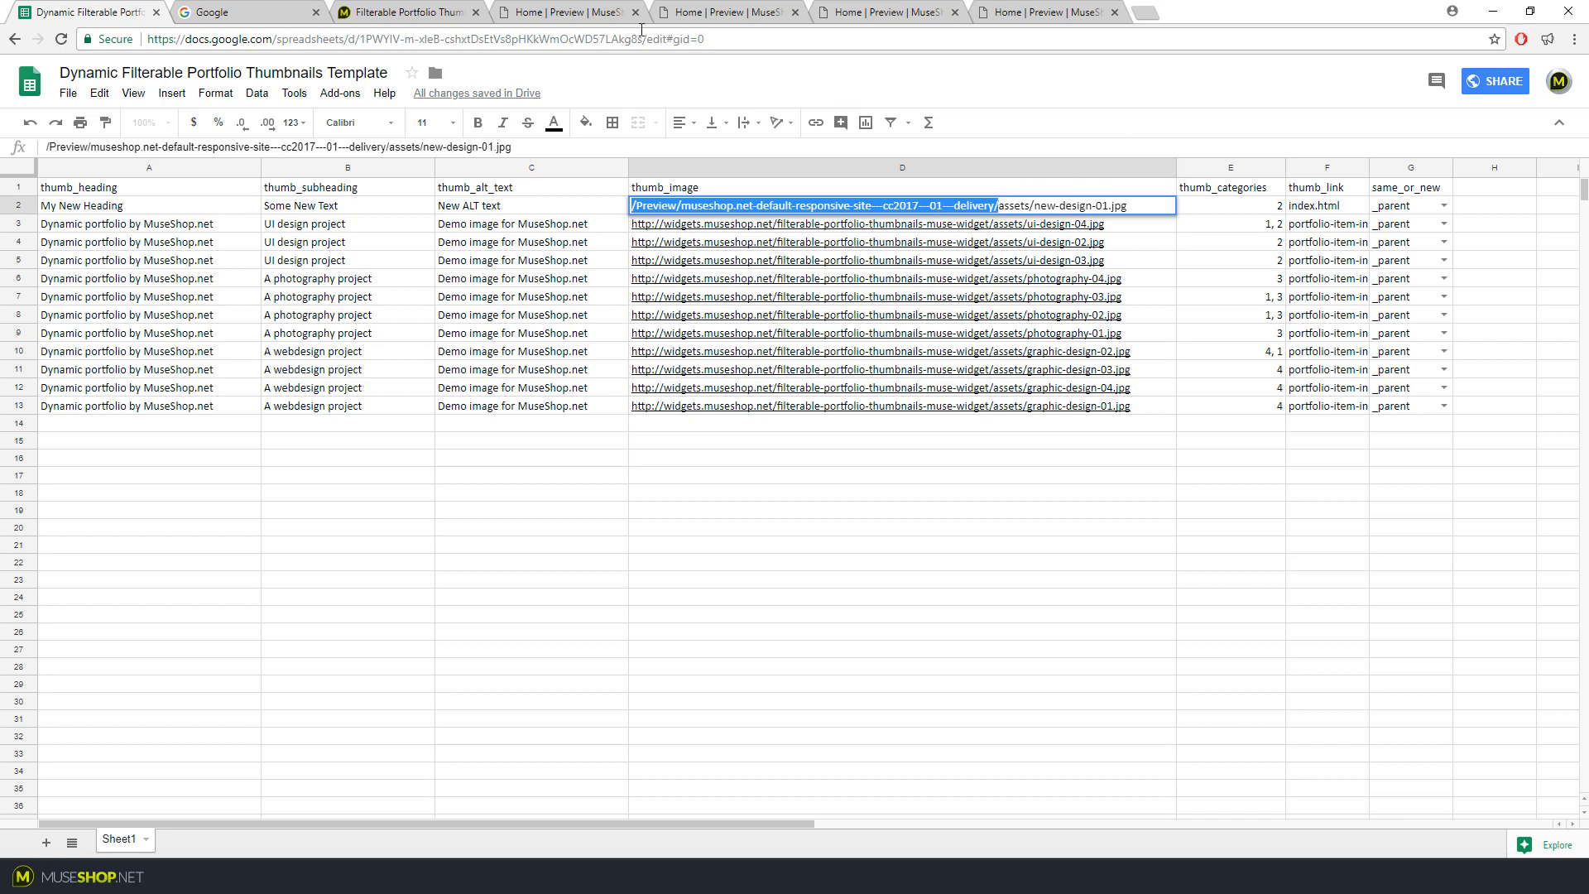
Copy the folder path /Preview/museshop.net-default-responsive-site---cc2017---01---delivery from the newest preview page's address, leaving out the host and index.html
click(1047, 11)
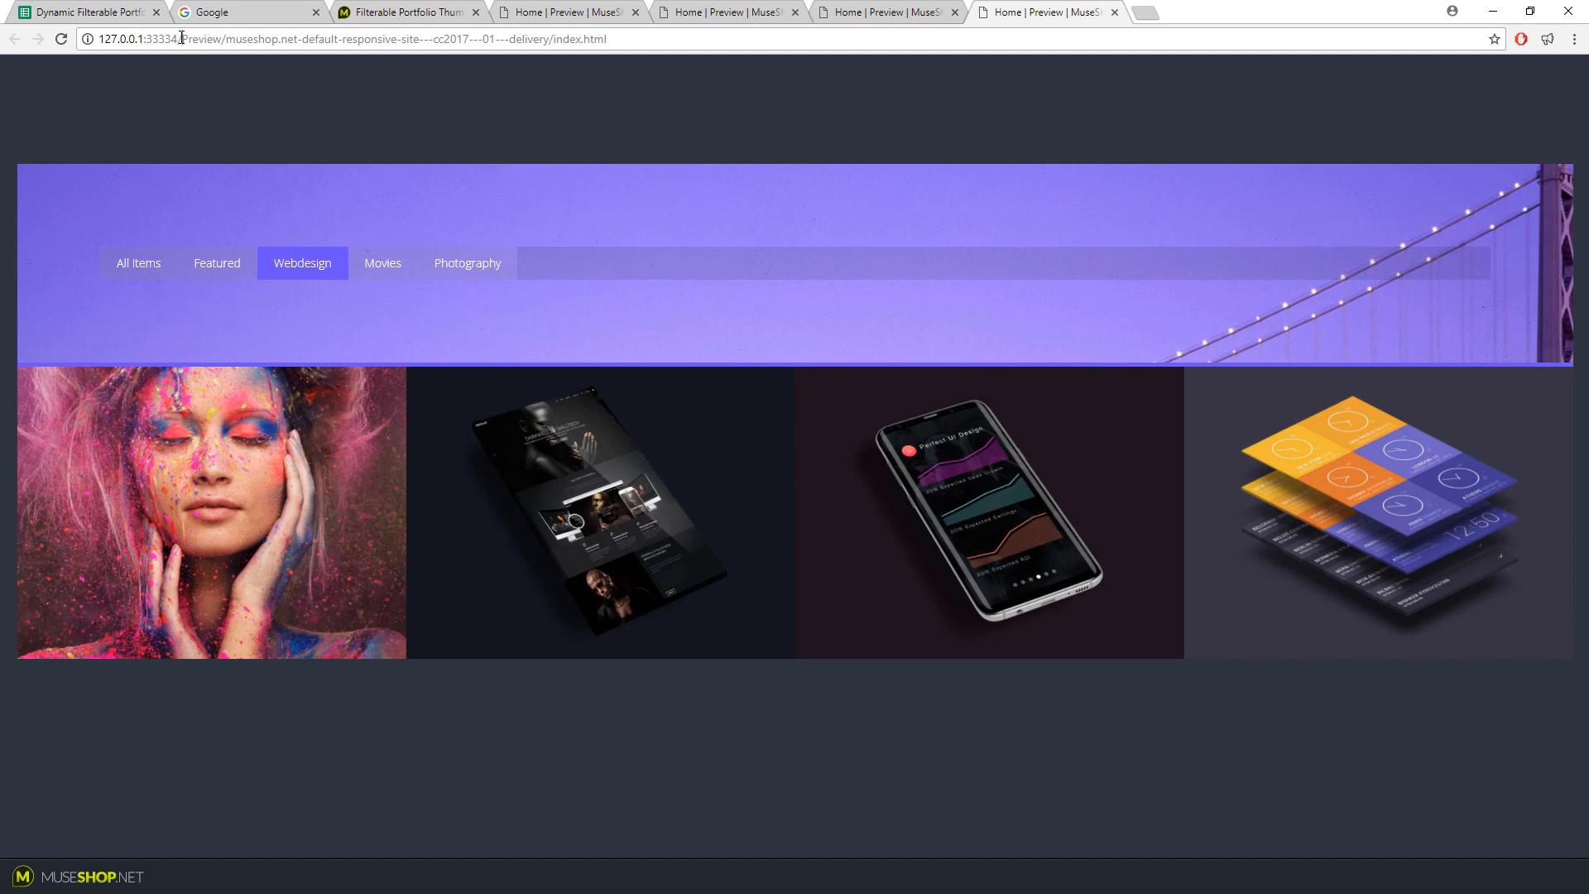
drag(177, 38, 3, 38)
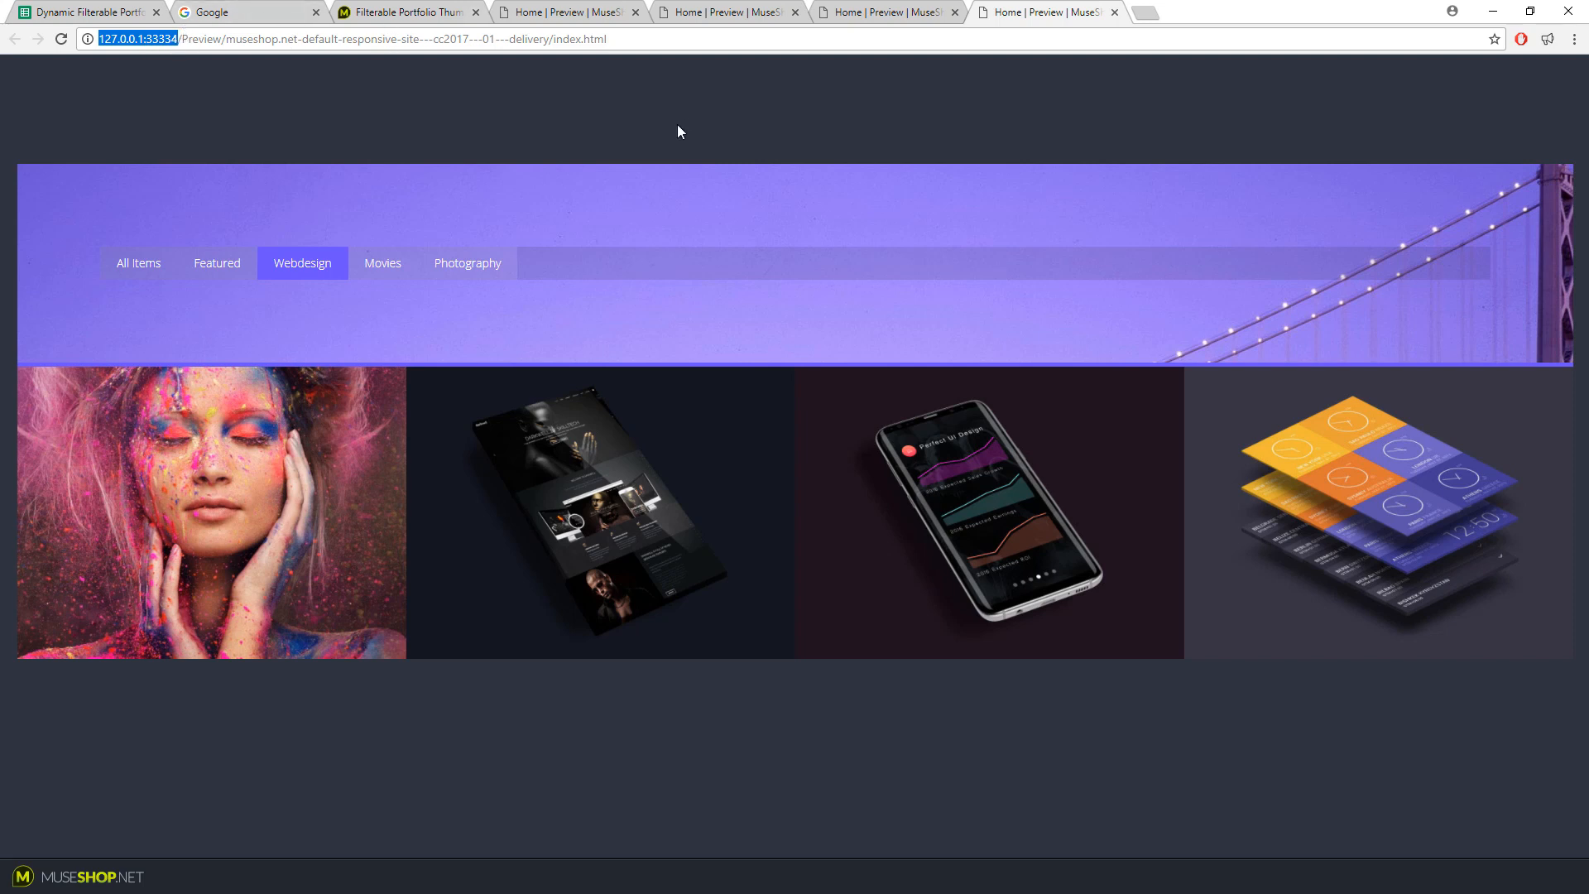
click(184, 39)
drag(177, 39, 547, 36)
right_click(502, 46)
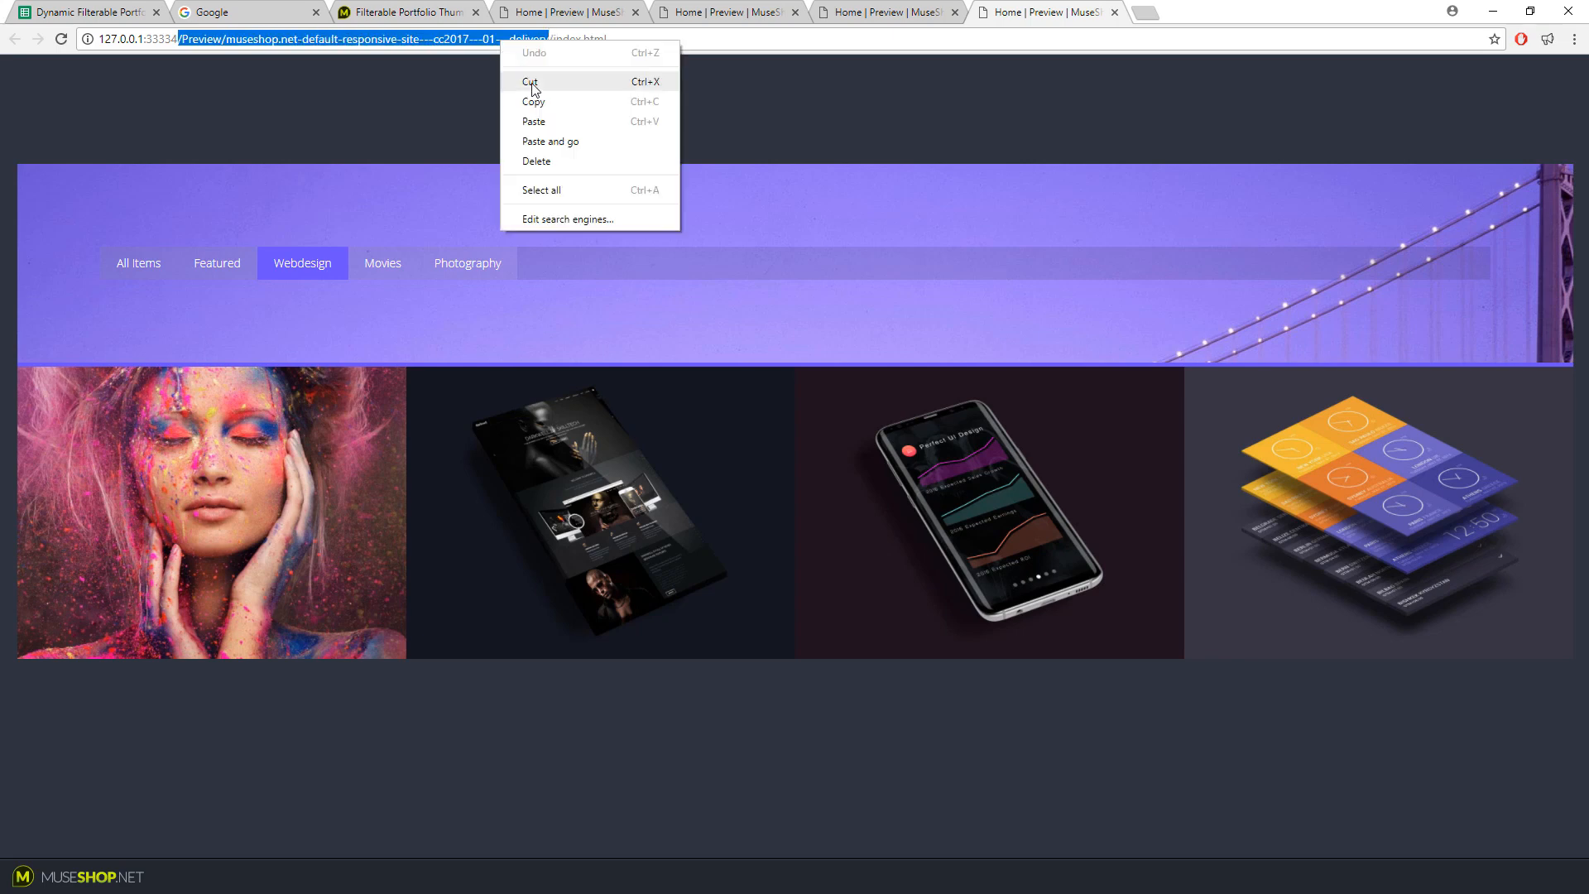
click(538, 104)
Replace the selected folder prefix in the first thumbnail's image path with the copied path, adding a slash before assets
key(ctrl+1)
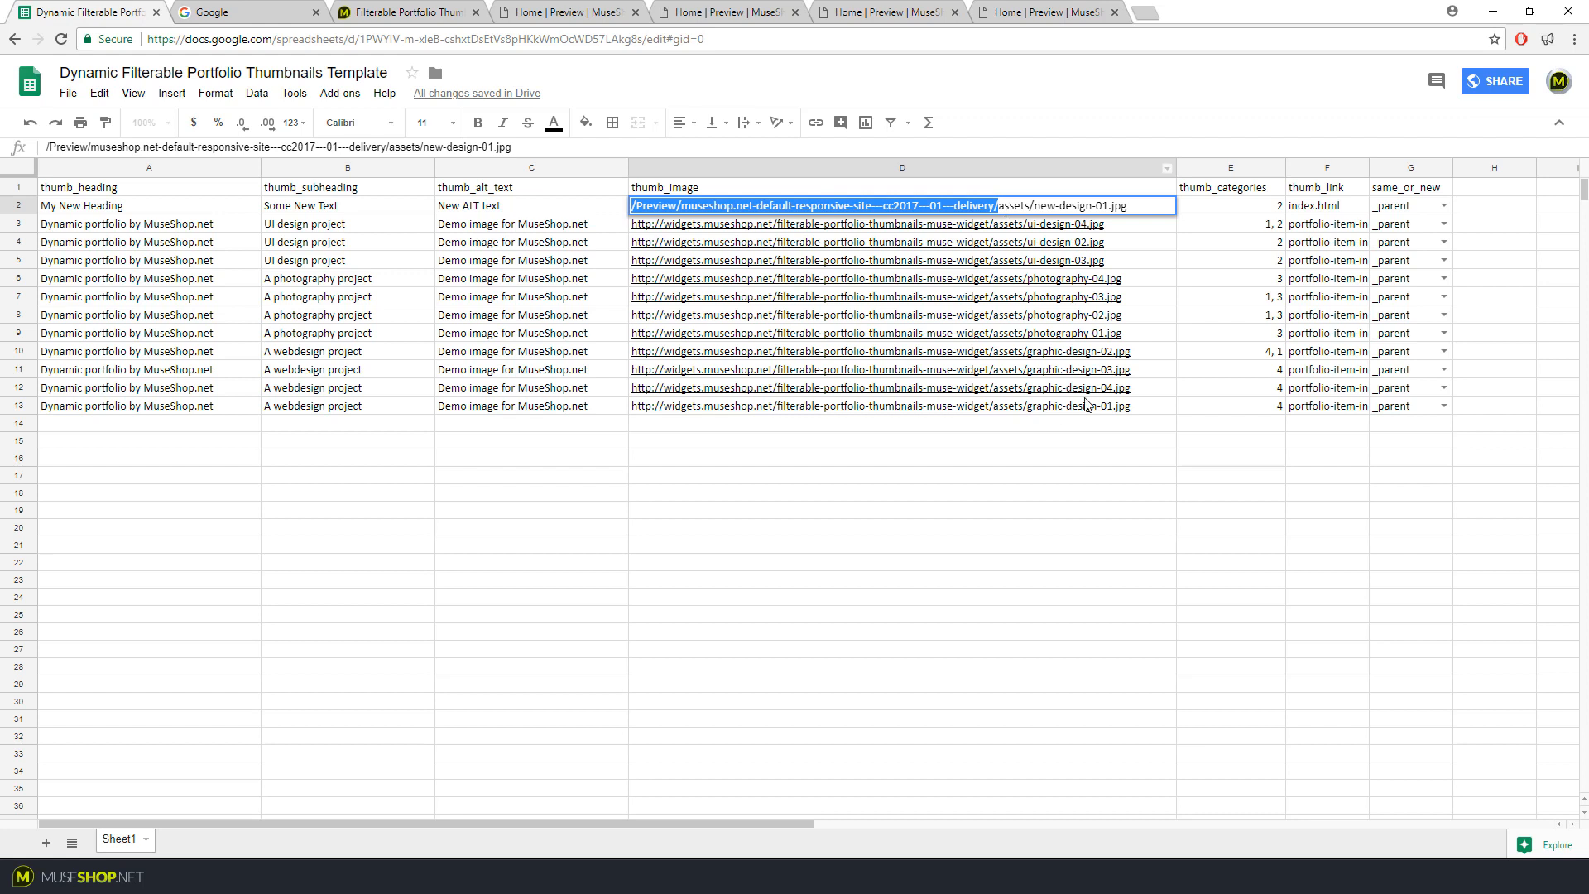
key(ctrl+v)
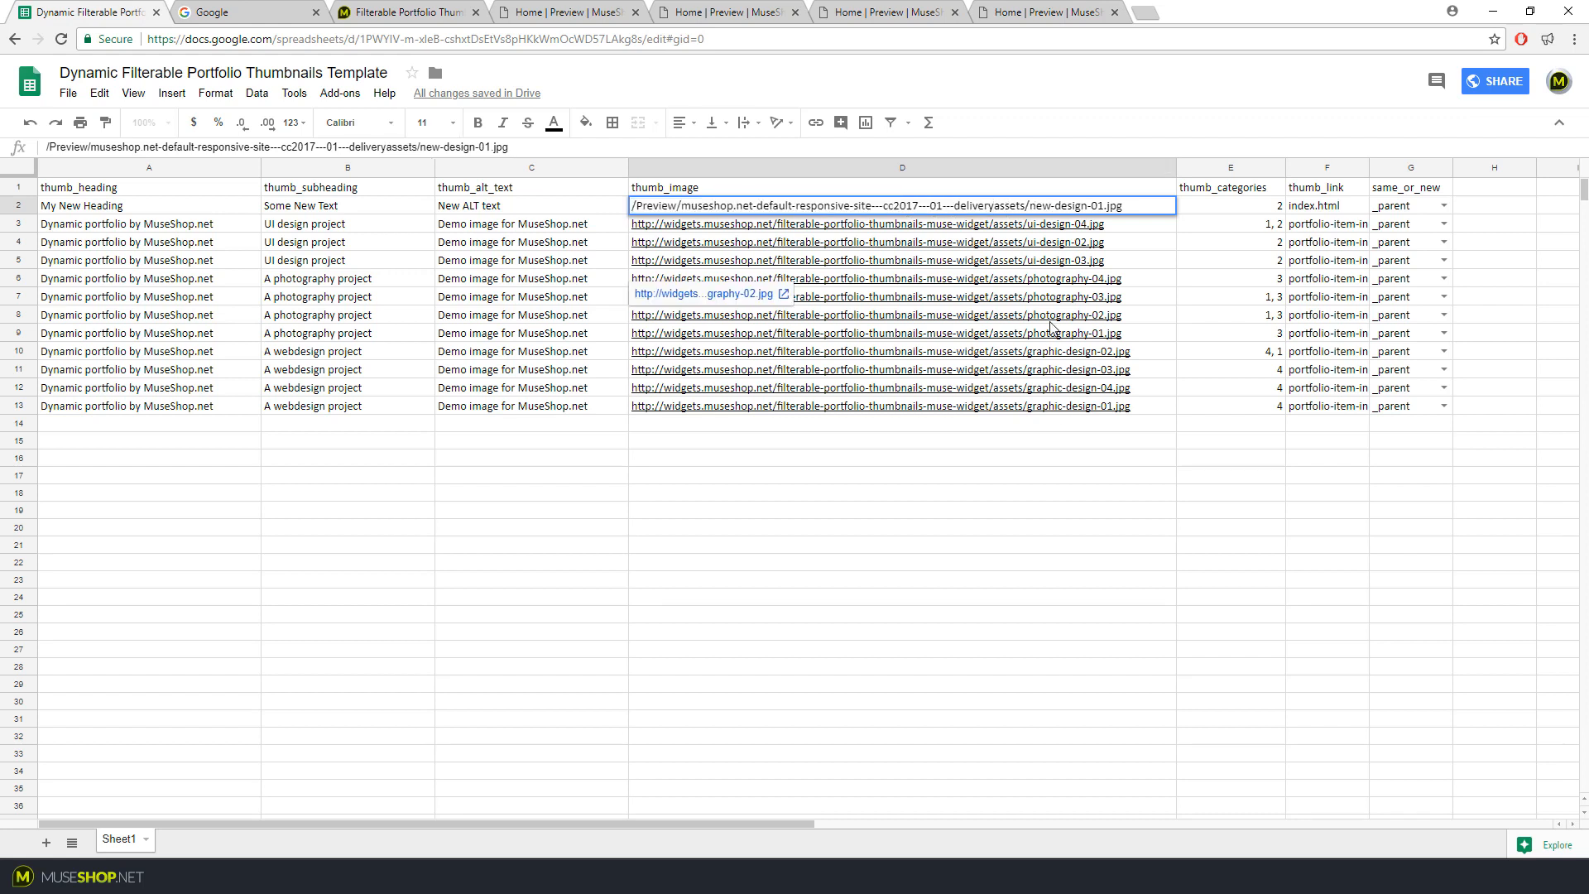
text(/)
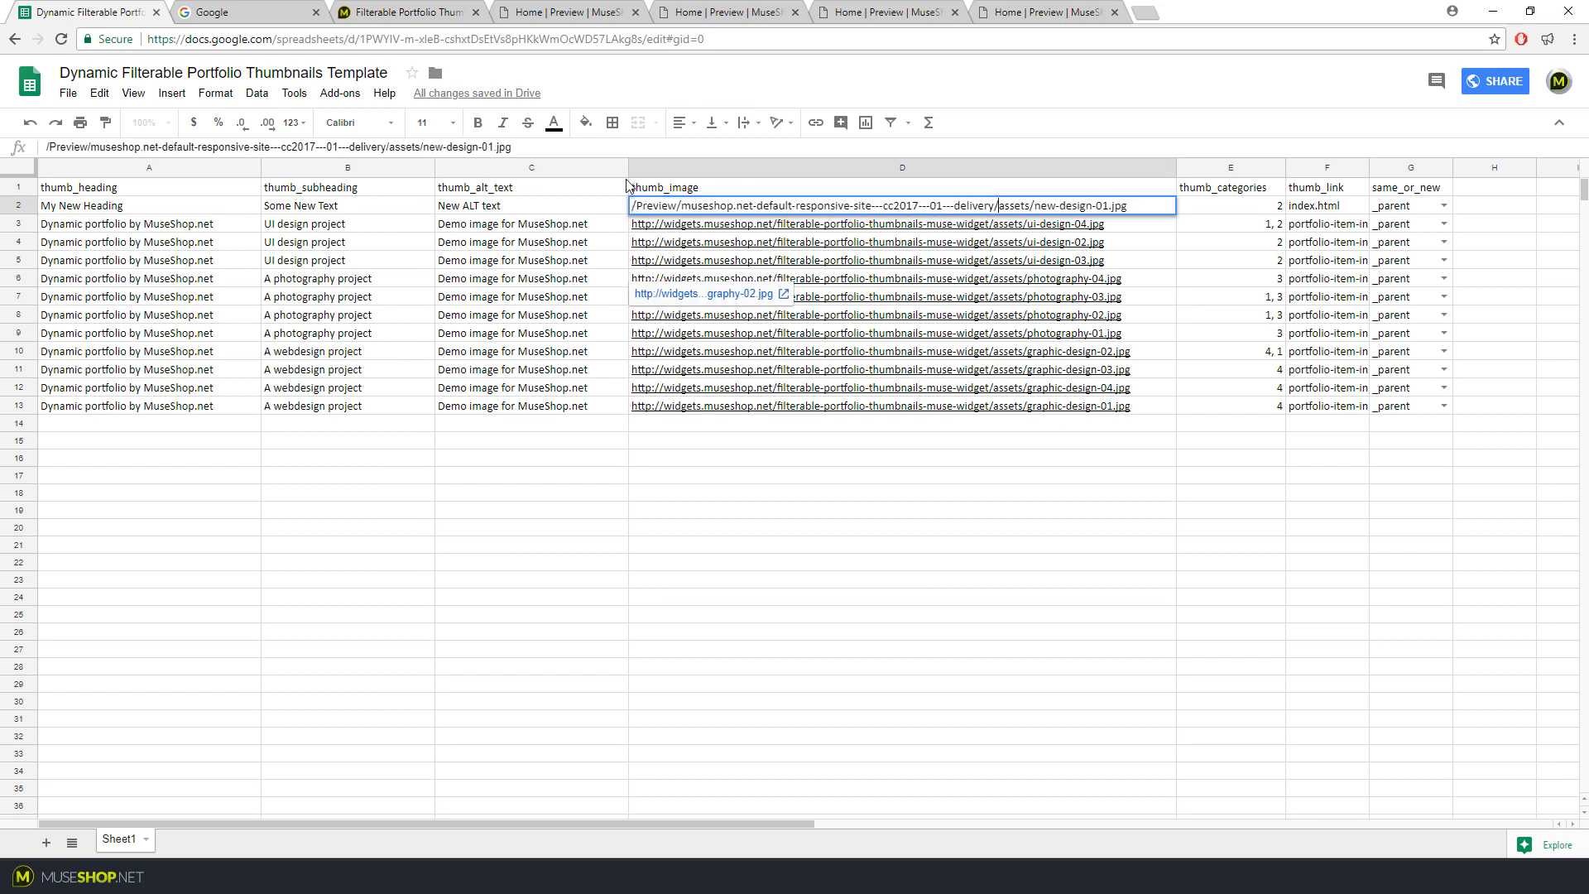
Examine the assets folder and new-design-01.jpg file name parts of the first thumbnail's image path
drag(681, 206, 1139, 205)
click(1000, 203)
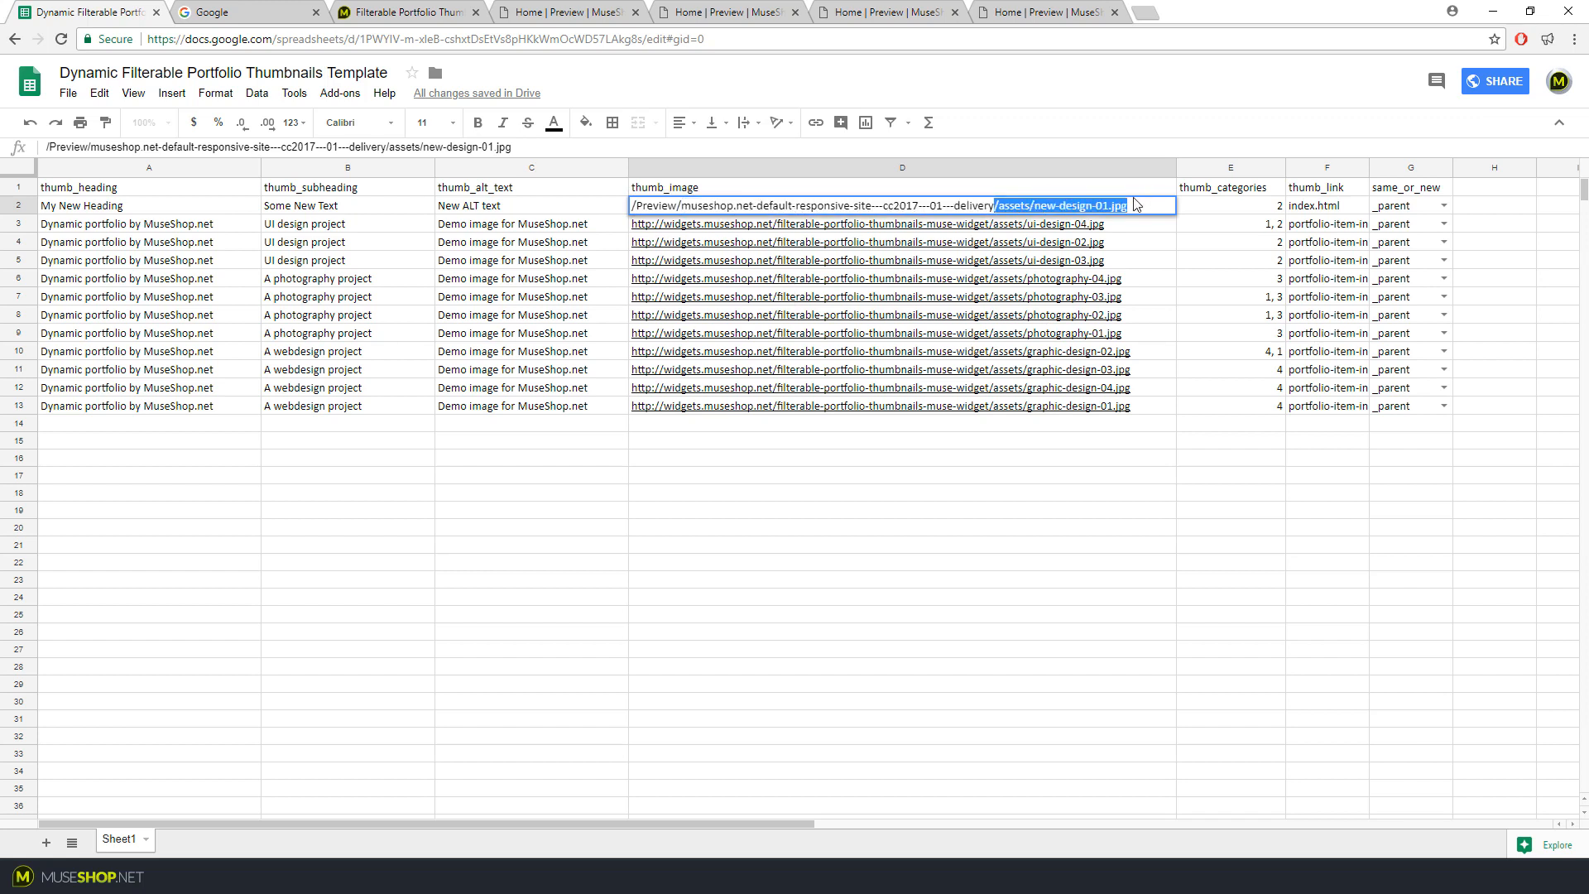
click(1036, 204)
drag(1035, 204, 1183, 201)
click(1149, 562)
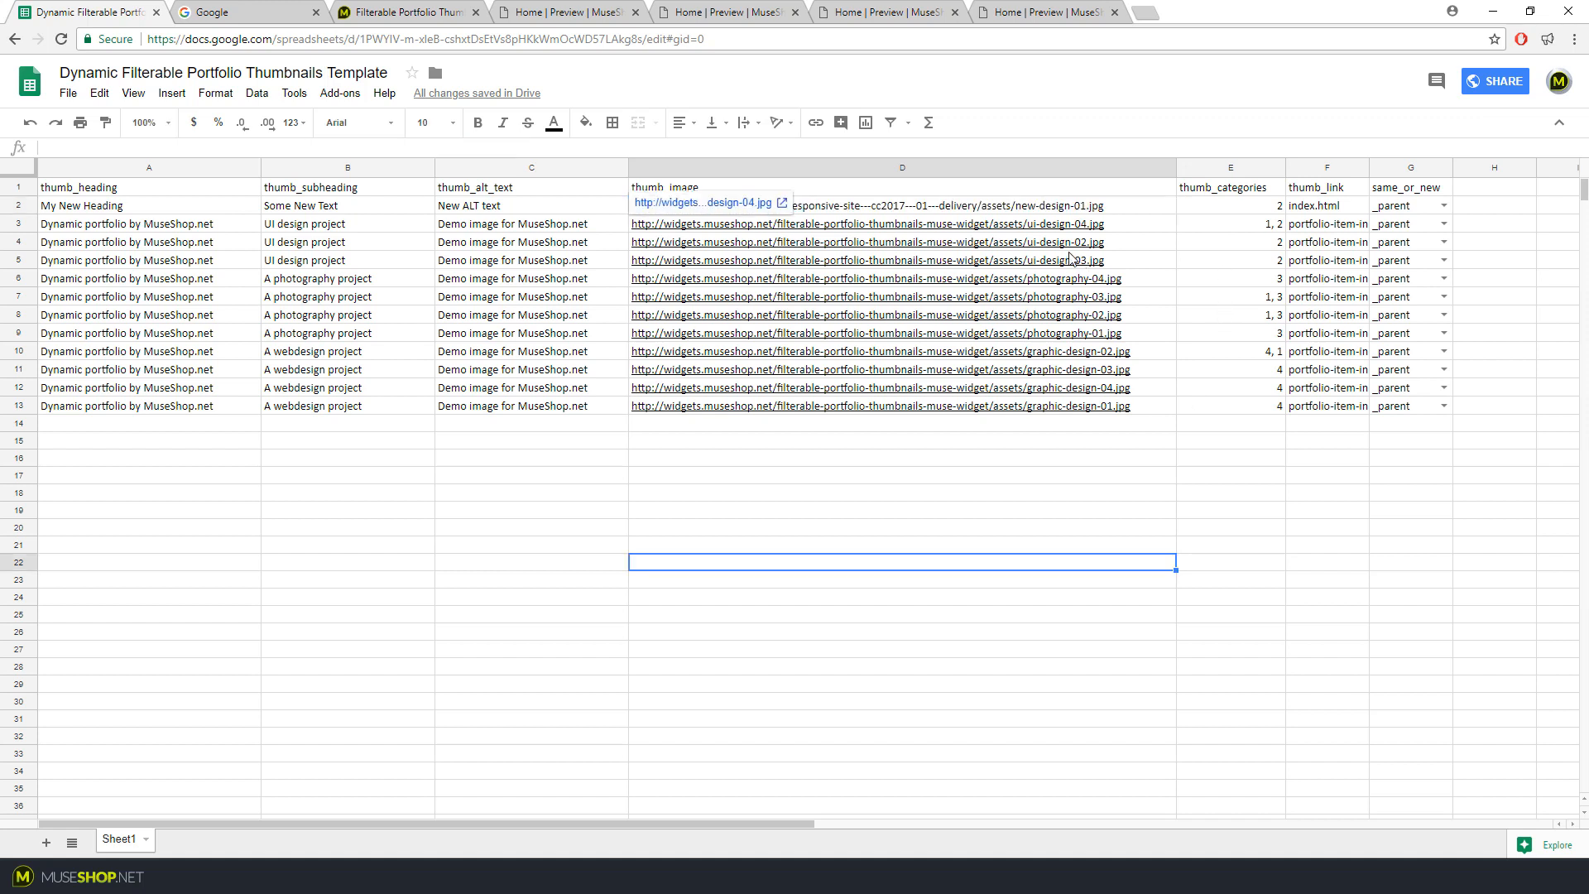
Remove the prefix /Preview/museshop.net-default-responsive-site---cc2017---01---delivery from the first thumbnail's image path
double_click(992, 206)
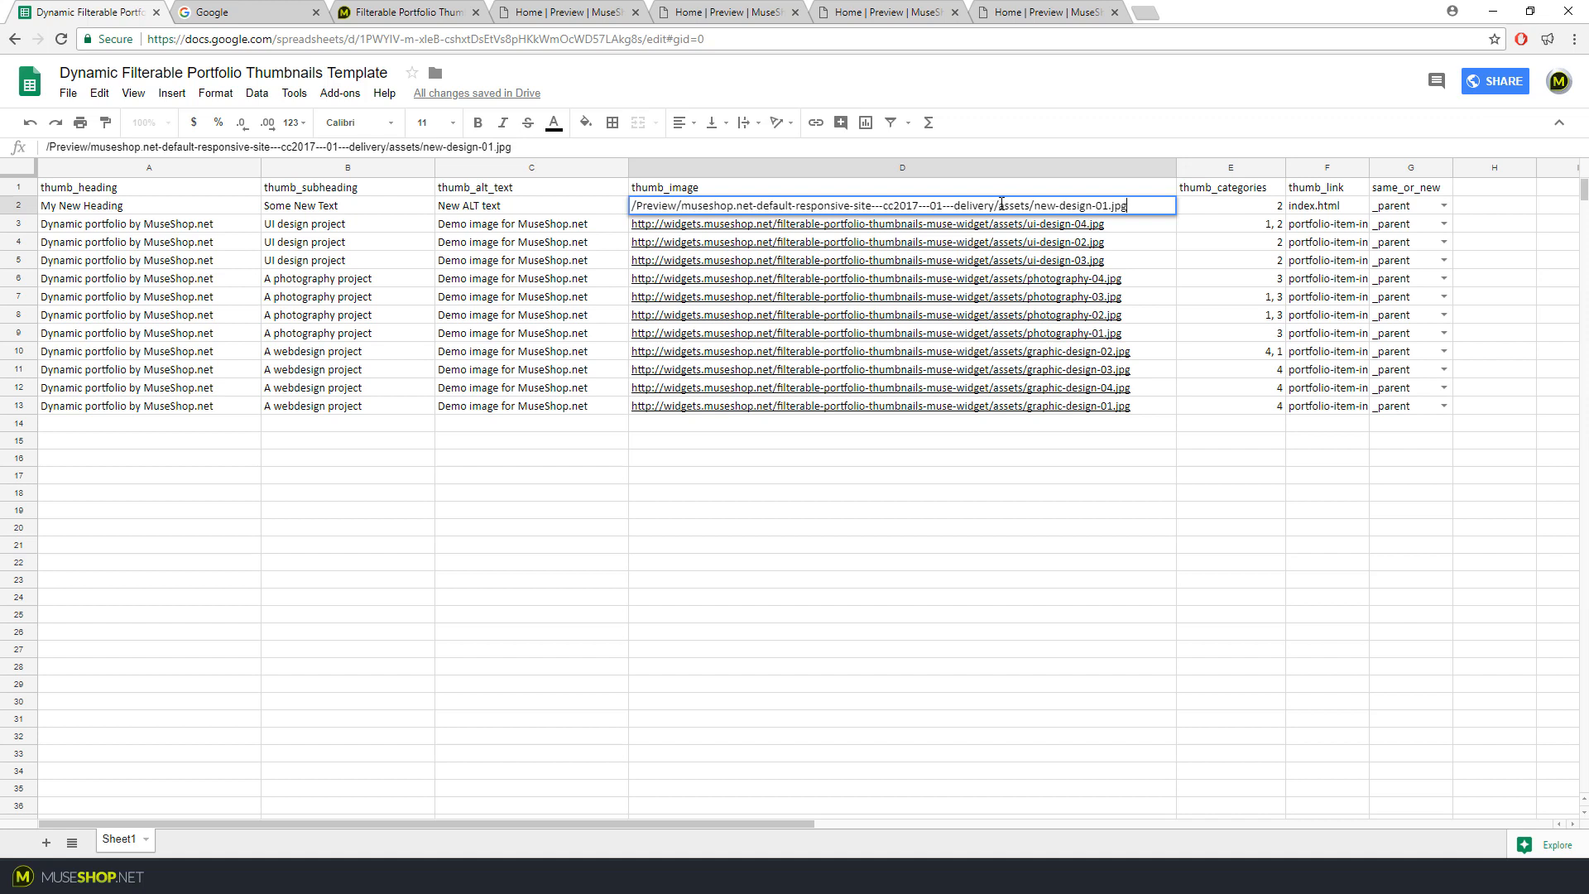
drag(996, 205, 589, 199)
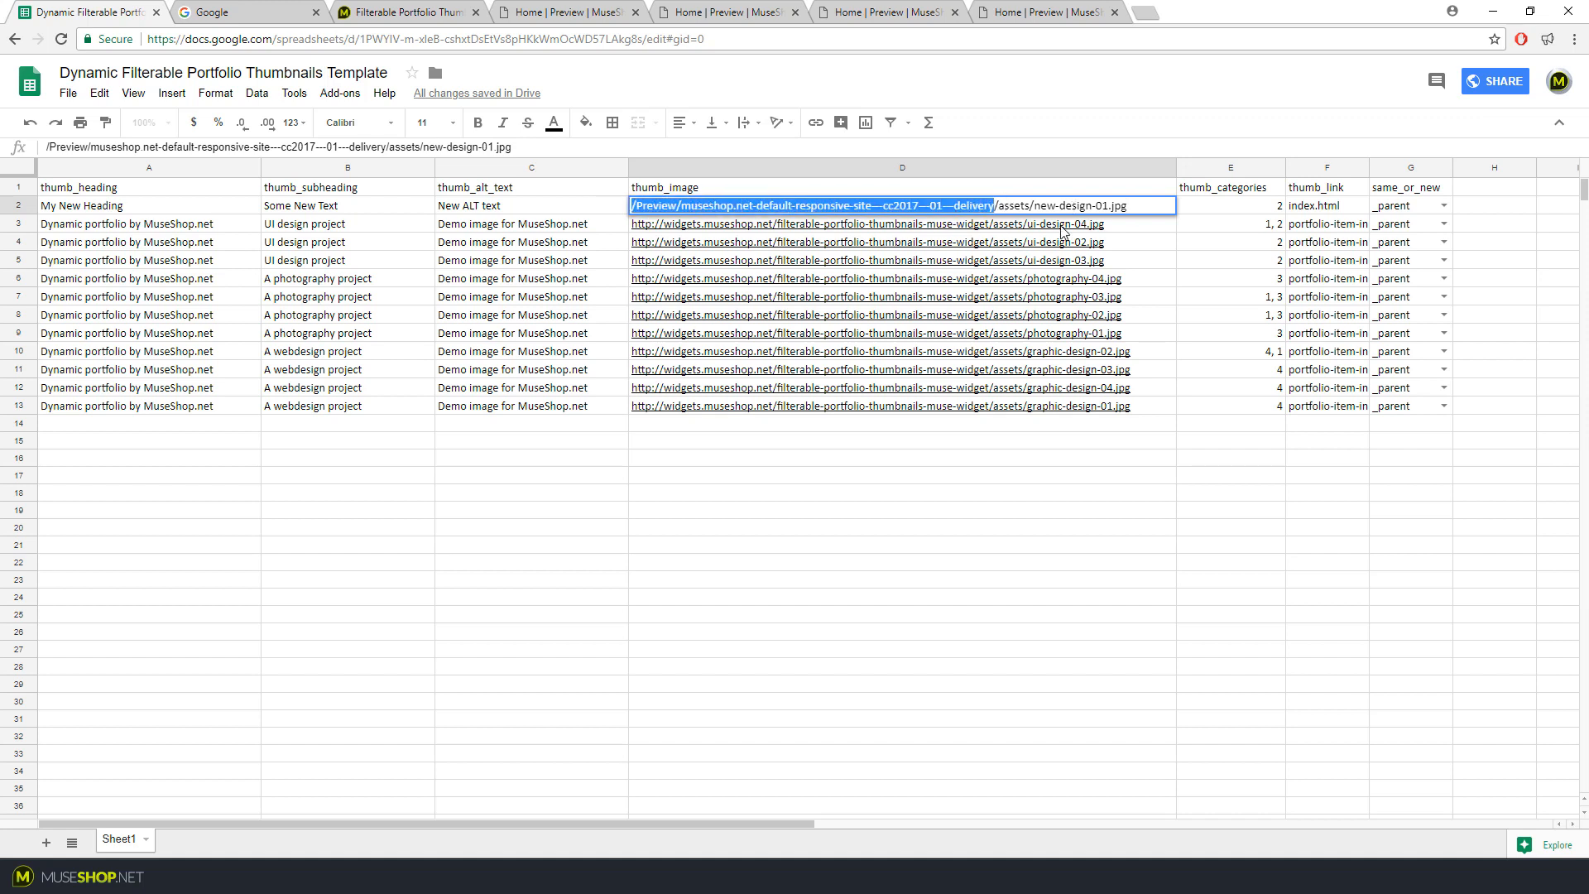
key(BackSpace)
click(977, 509)
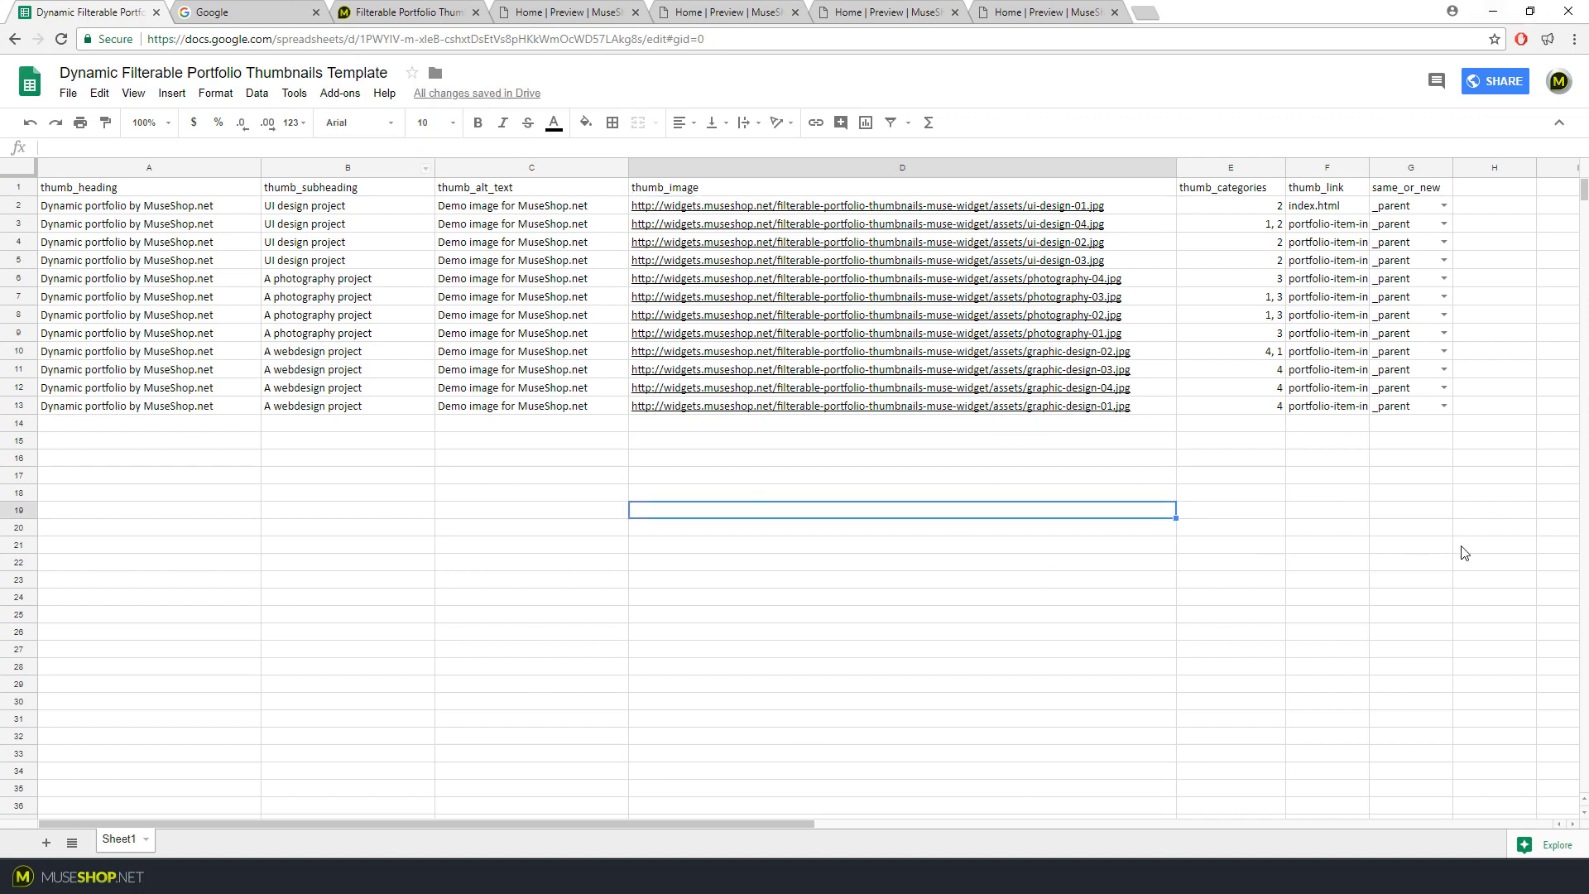
Open Google's complete product list from the Google home page's apps
click(264, 10)
click(1483, 87)
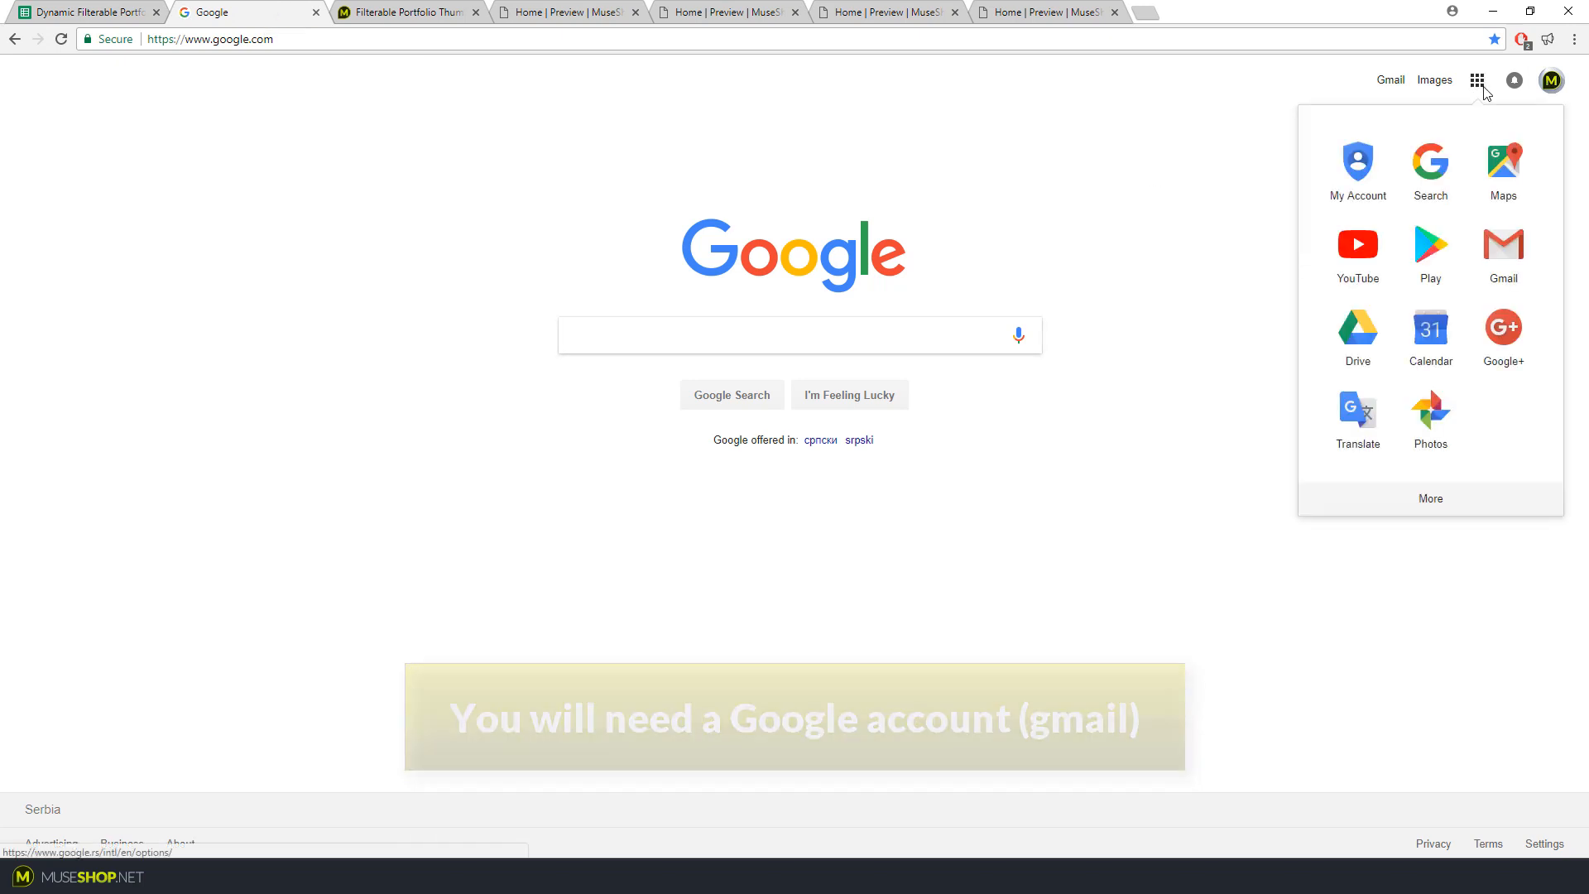
click(1431, 499)
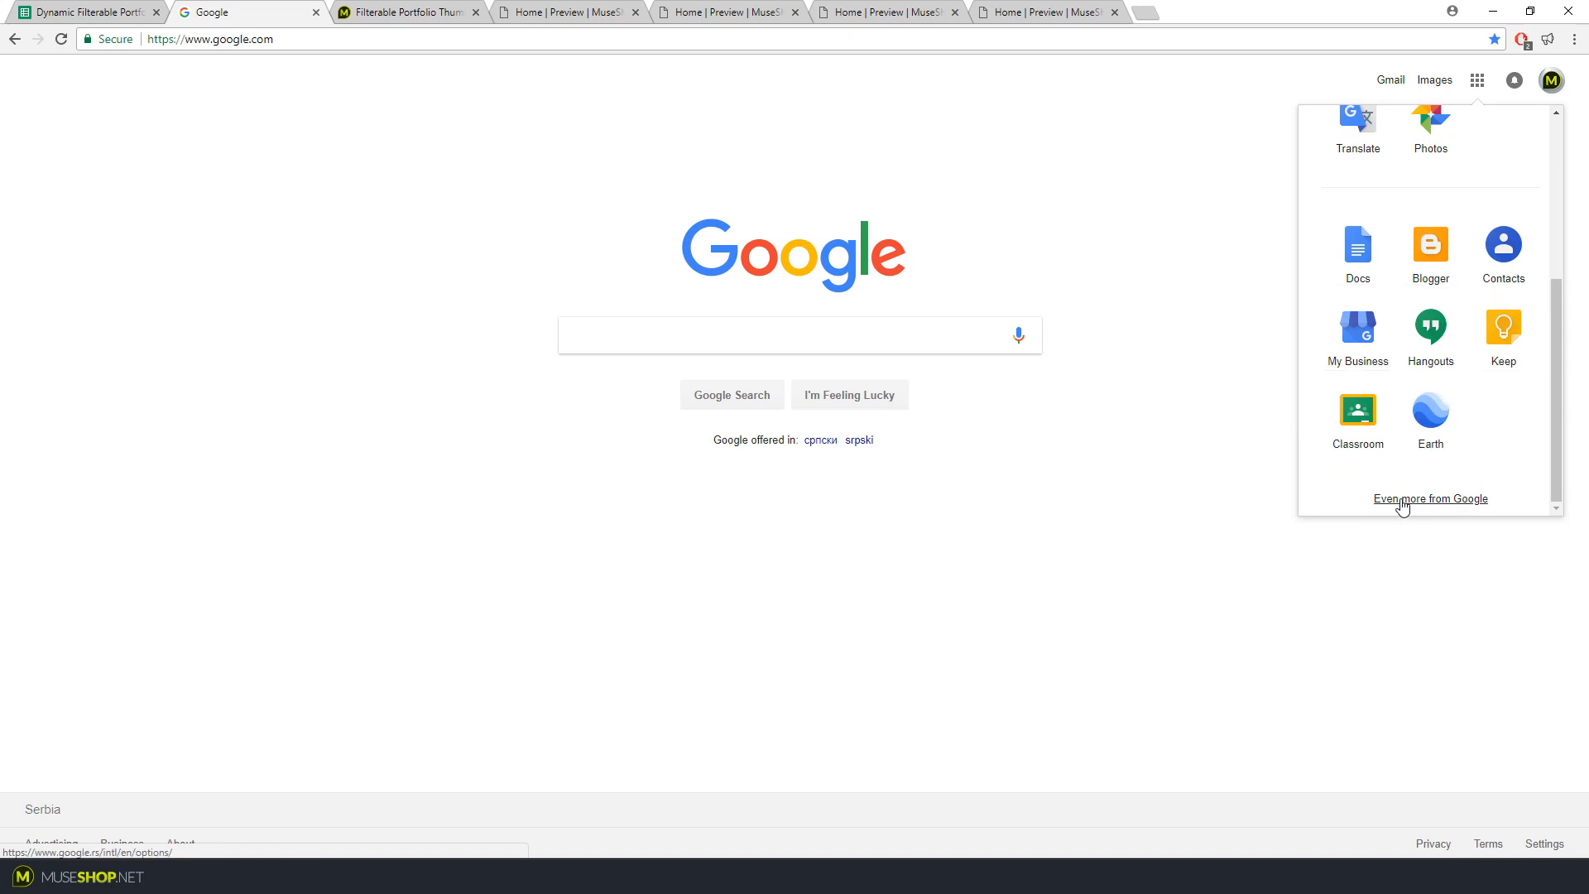
click(1444, 506)
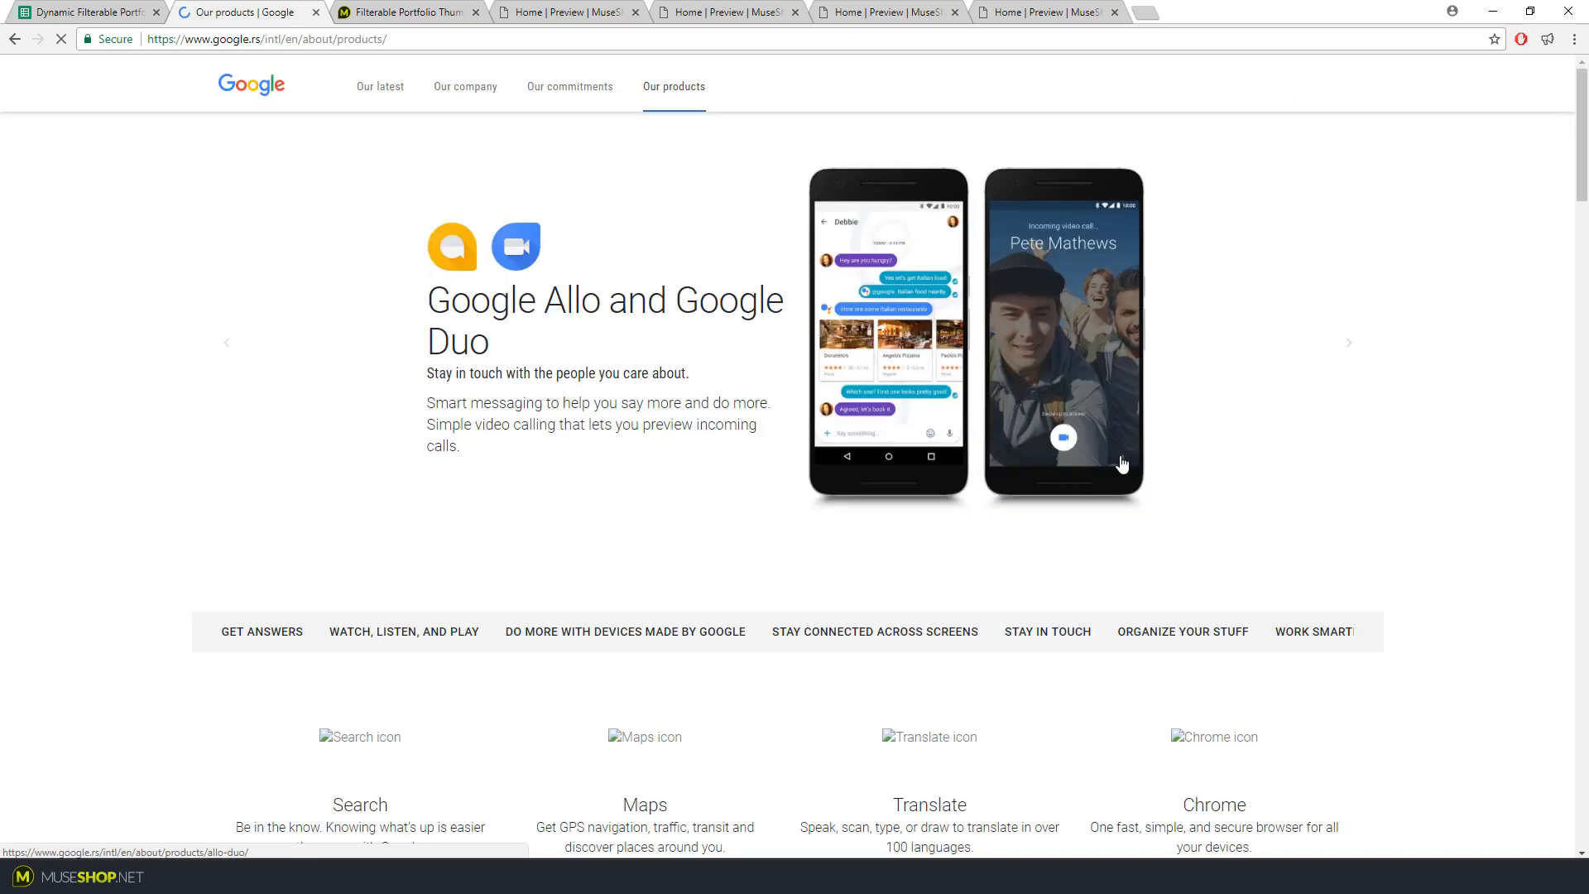
Open Google Sheets from the Work smarter products and create a new blank spreadsheet
scroll(911, 430, down, 15)
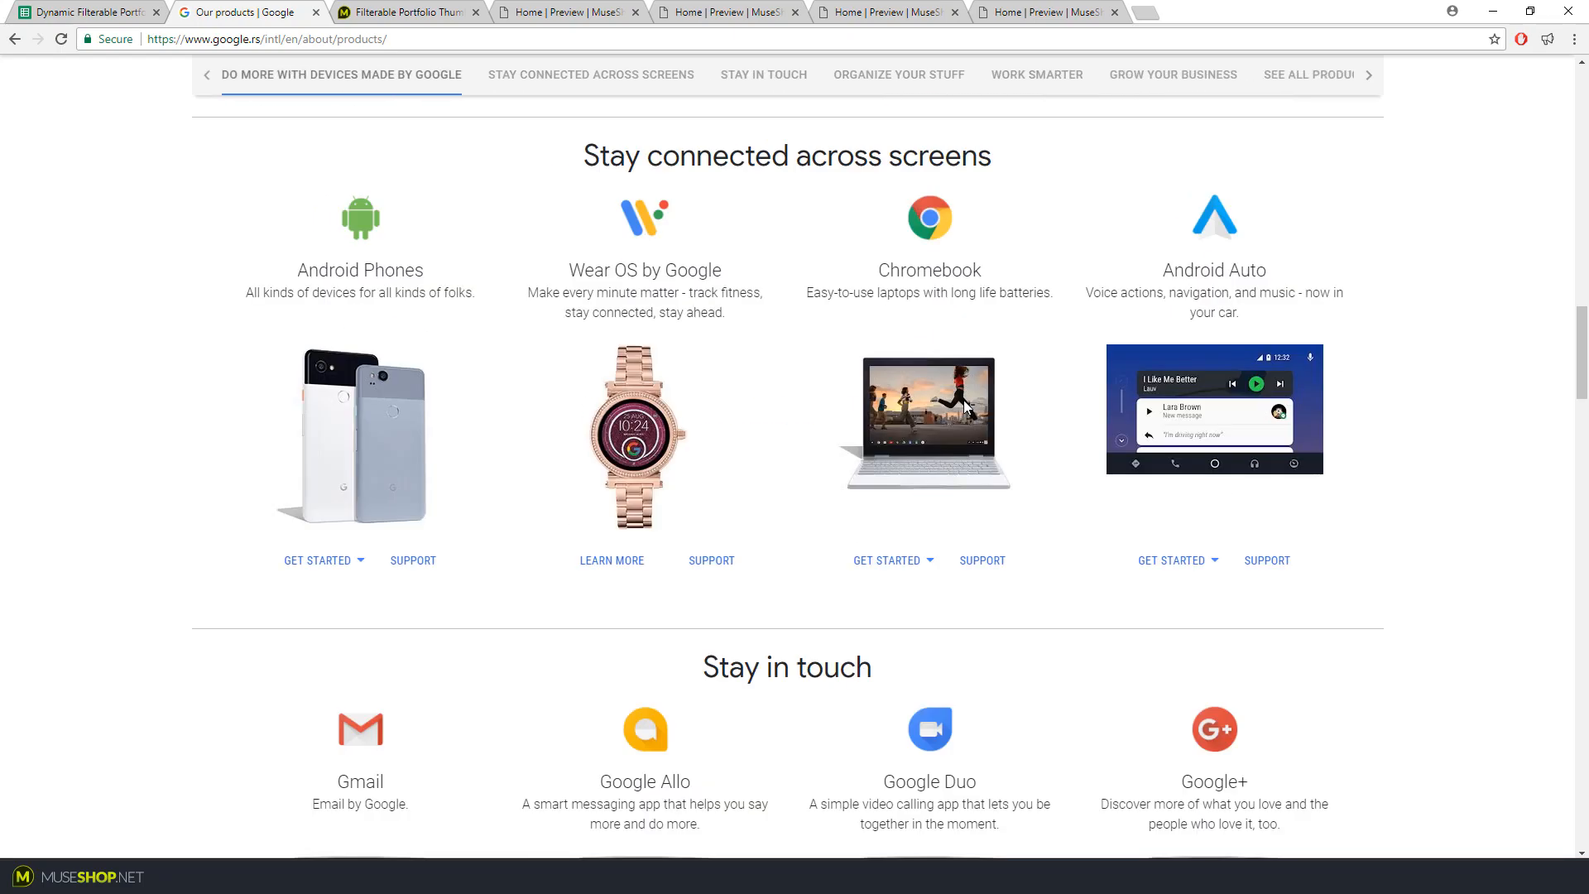
scroll(966, 406, down, 16)
scroll(965, 403, up, 2)
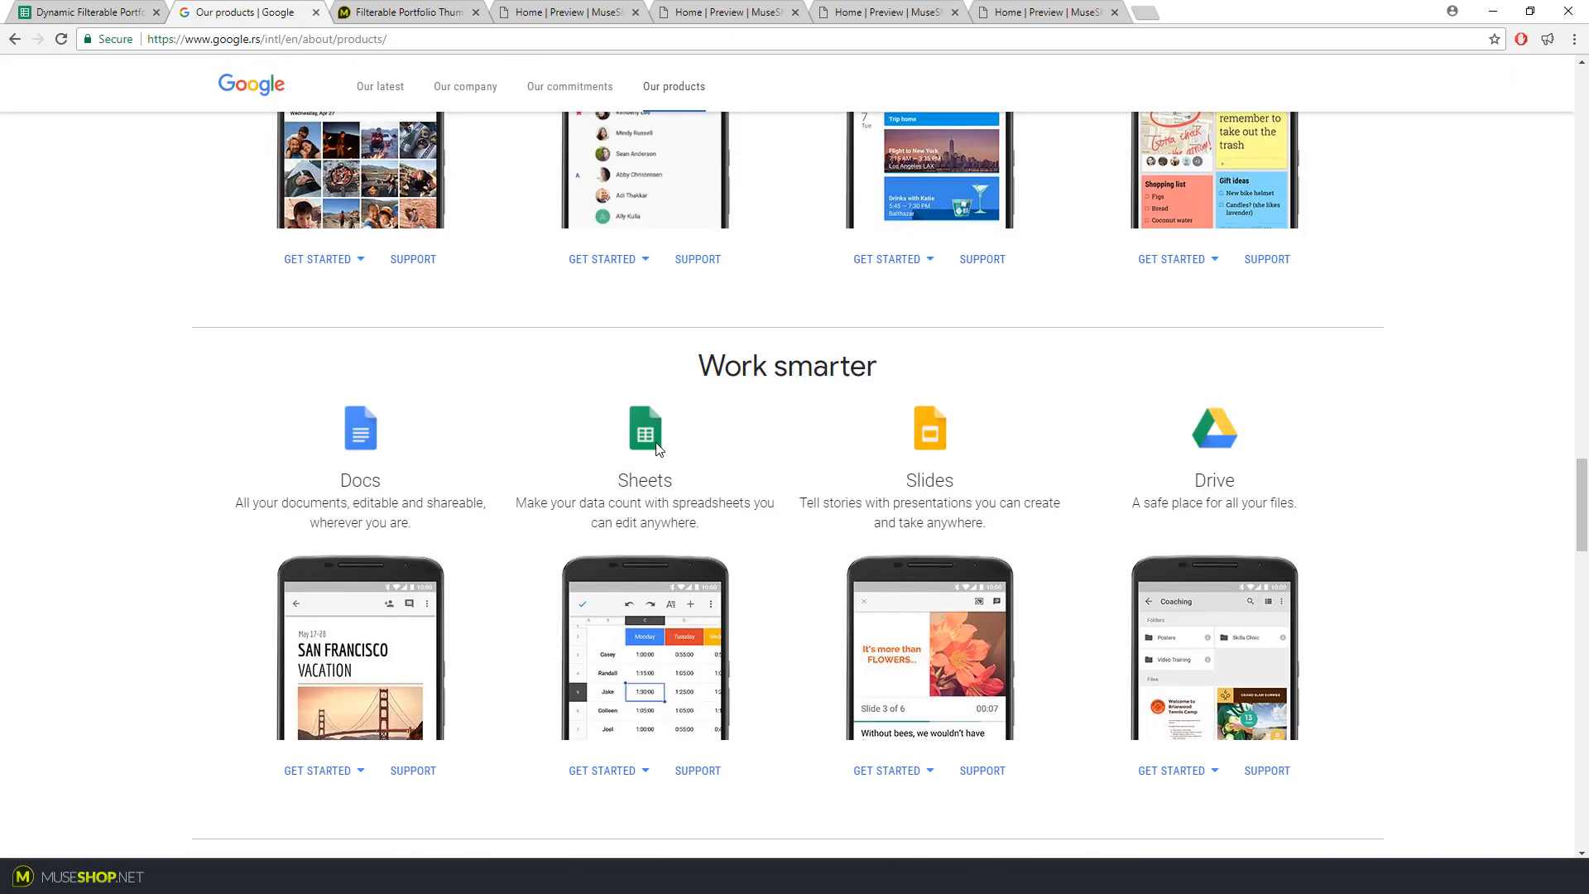
click(603, 772)
click(639, 622)
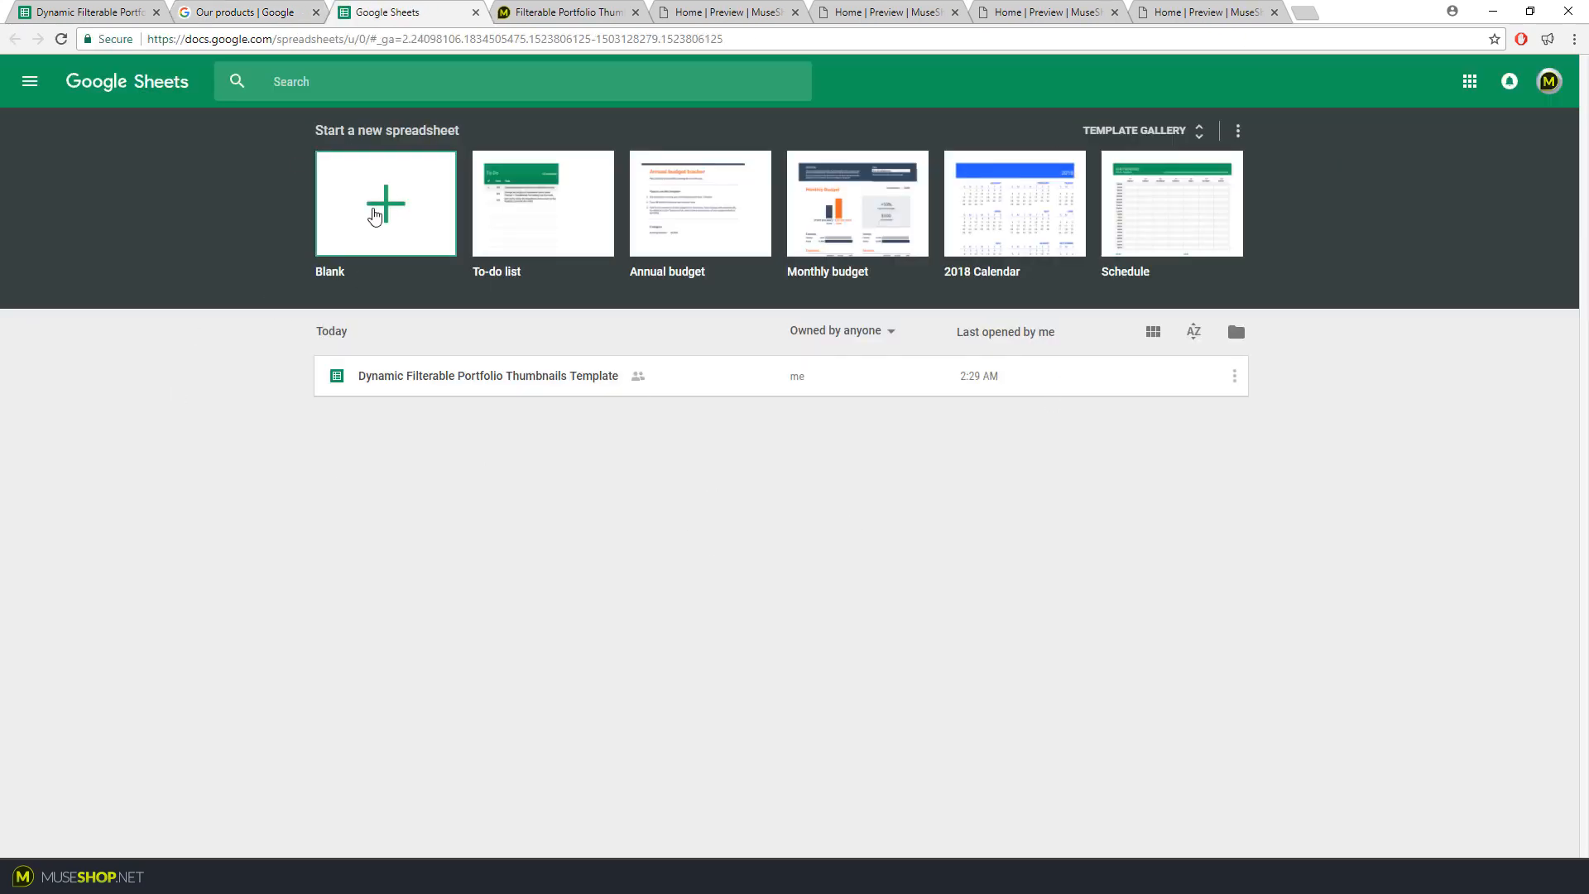
click(381, 245)
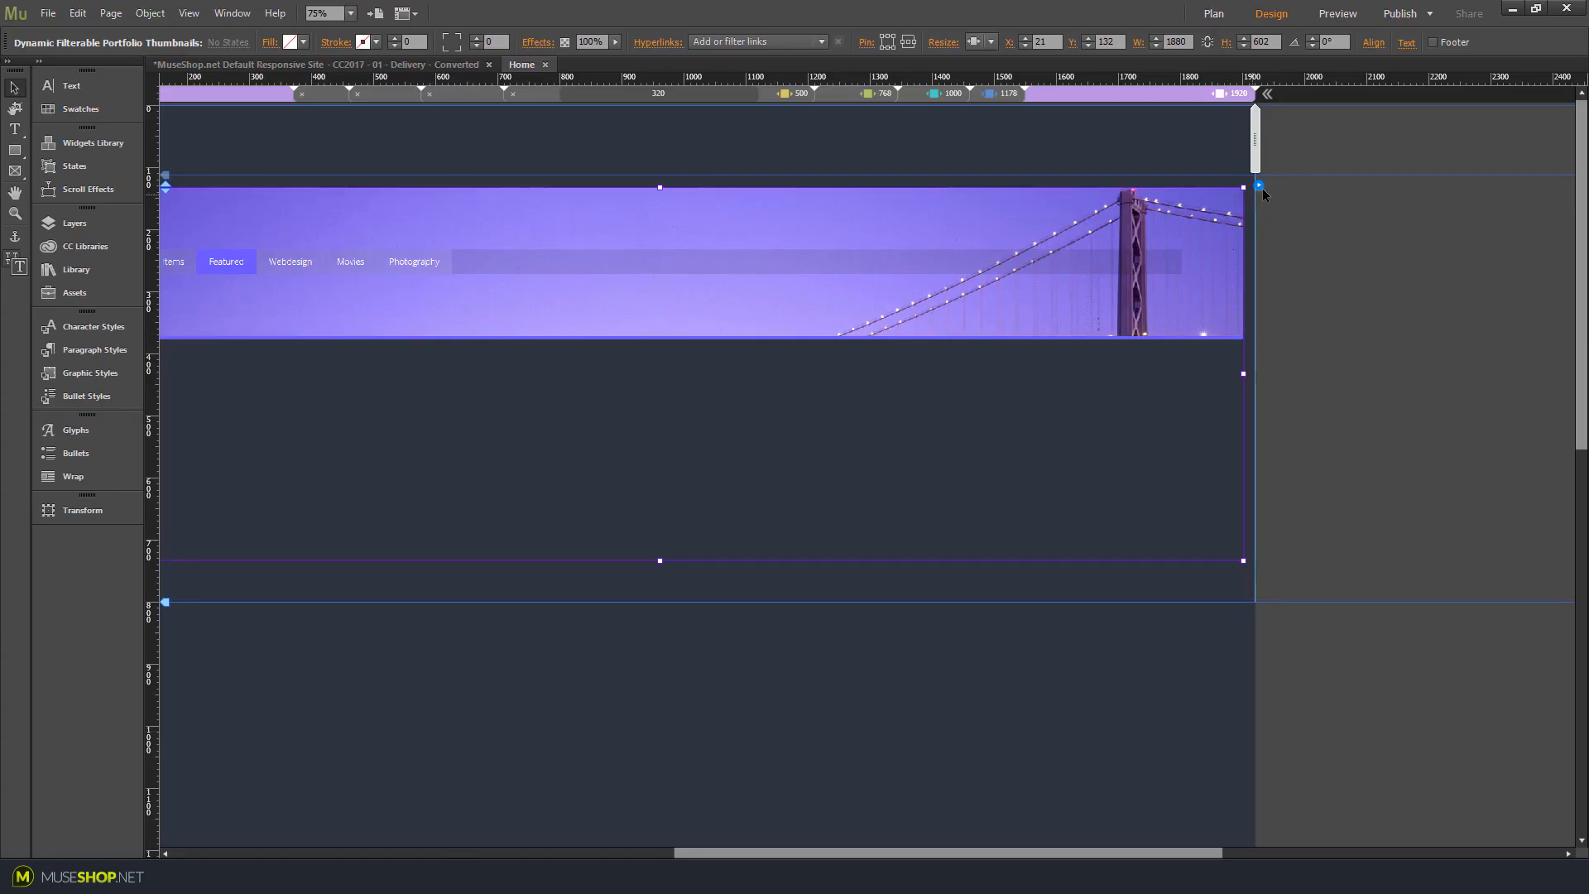
In Adobe Muse, open the Google Spreadsheet template from the portfolio widget's database setup options
click(1259, 187)
click(1295, 265)
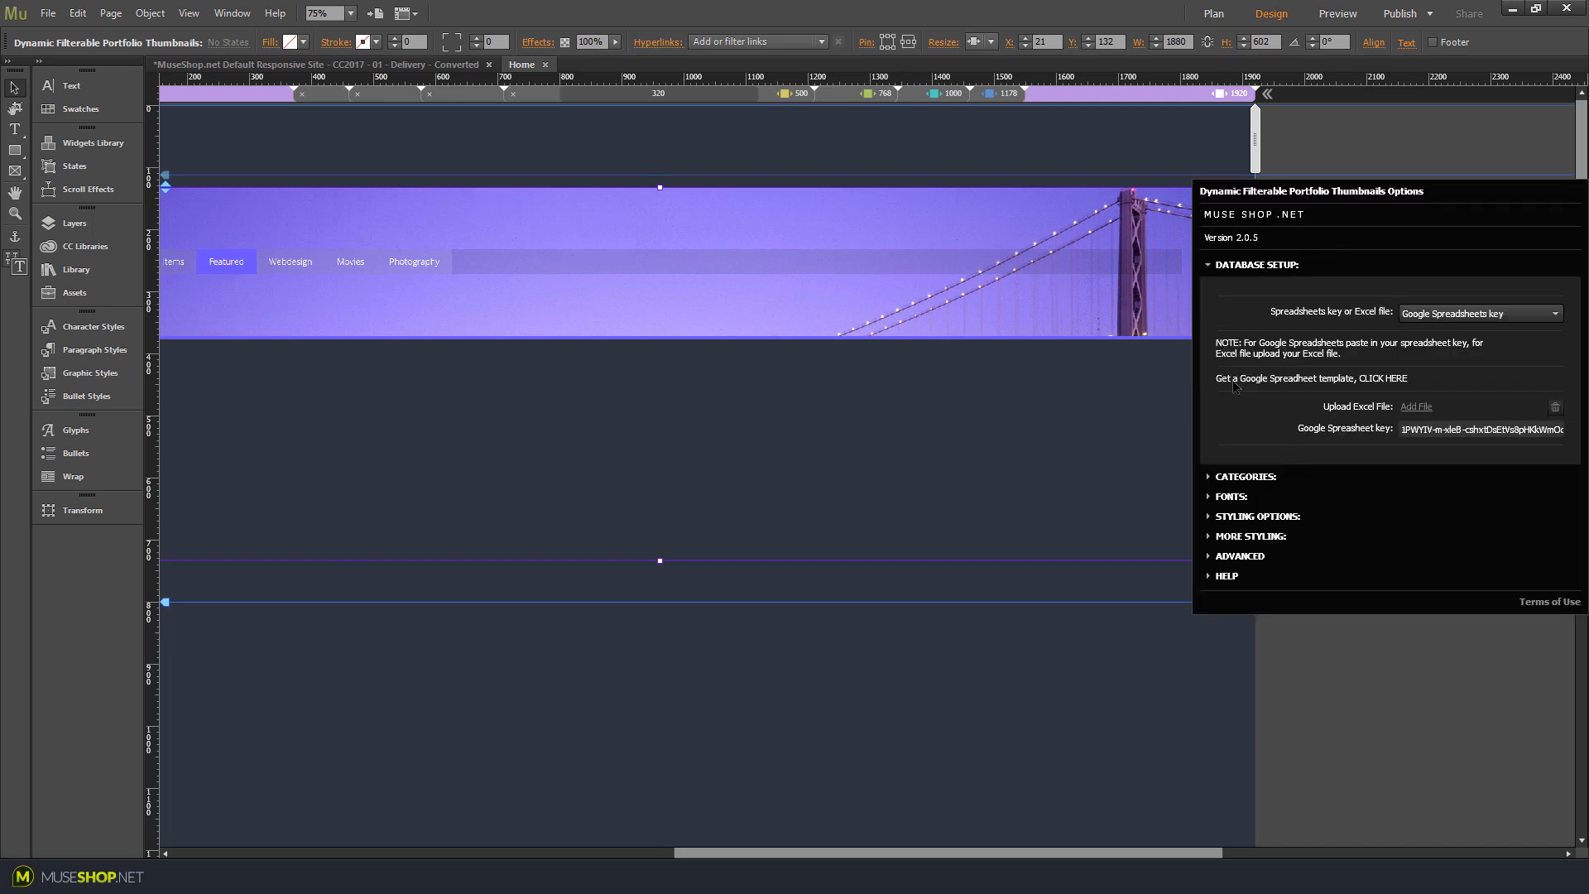
click(1393, 380)
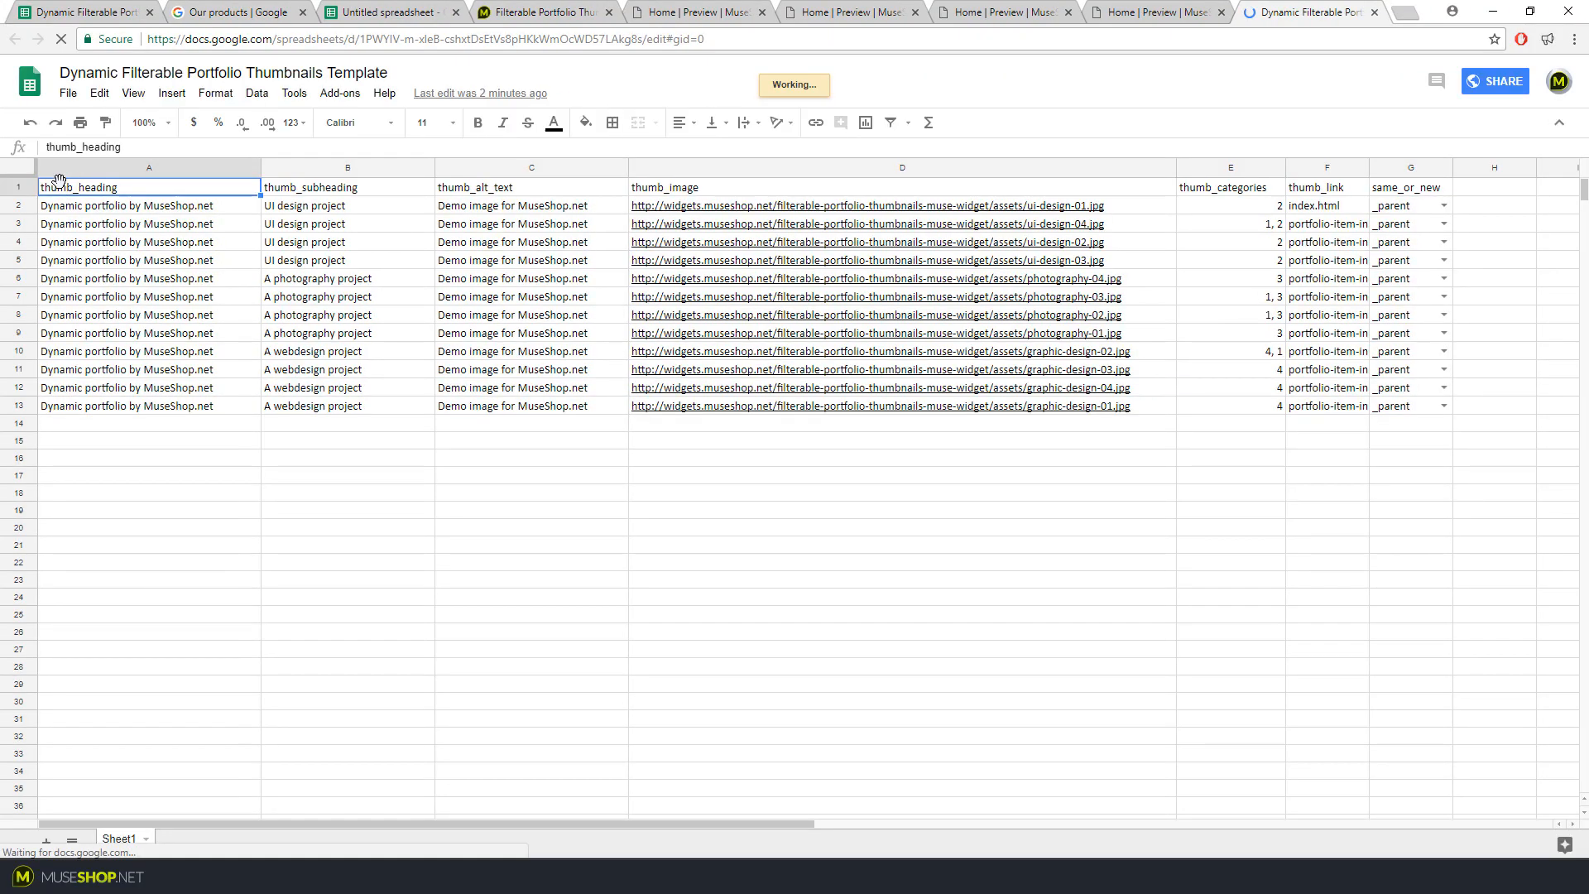
Copy the template's whole data range A1:G13, headers included, into the untitled spreadsheet starting at cell A1
drag(59, 182, 1417, 405)
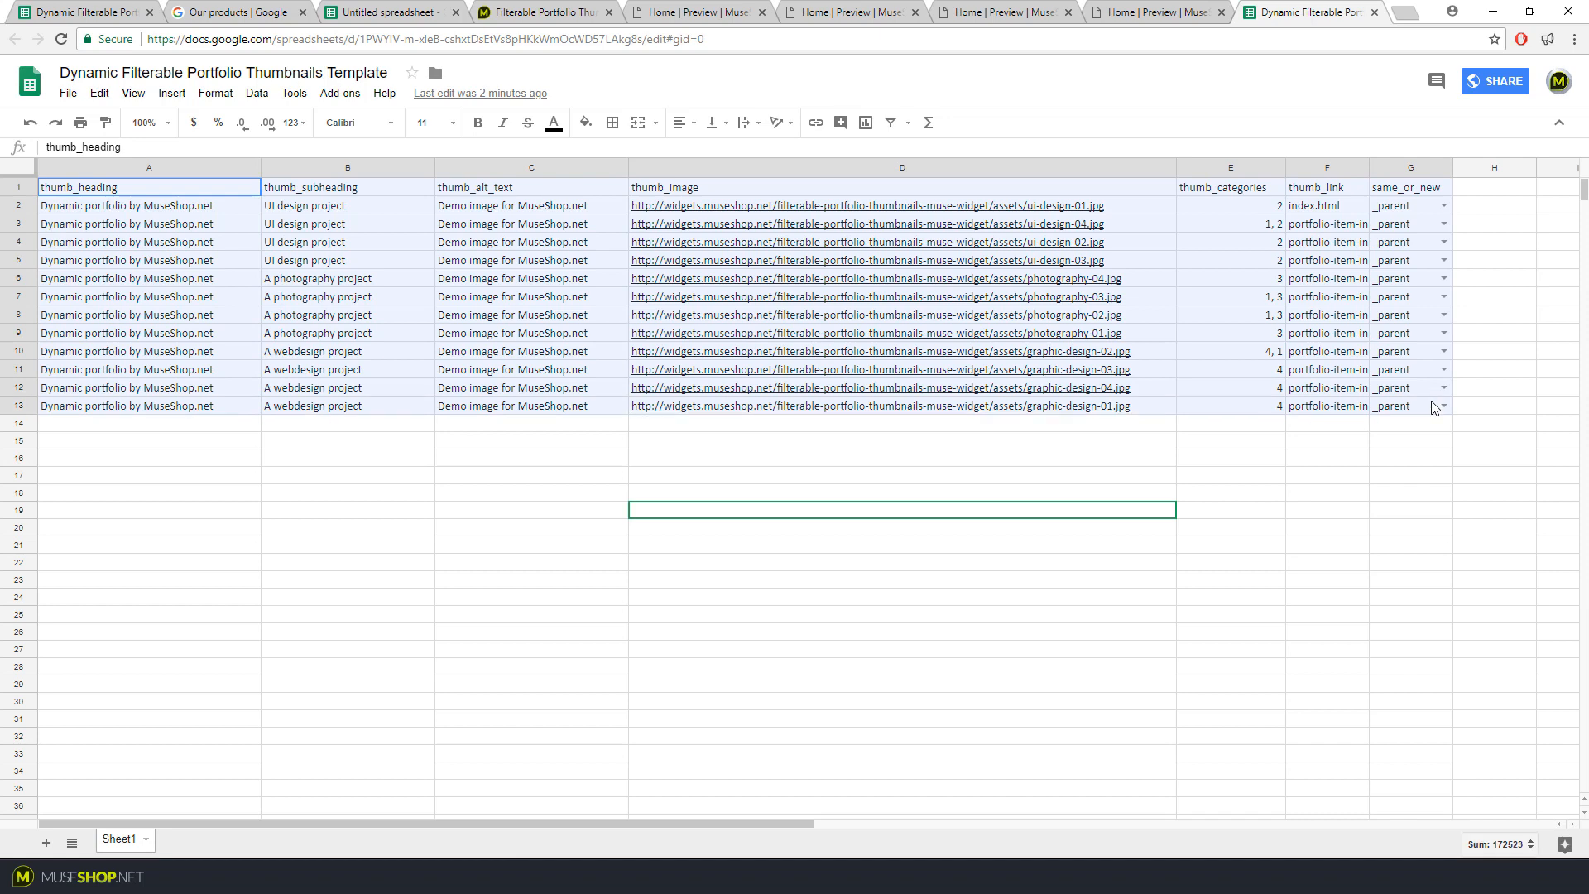
key(ctrl+c)
click(389, 13)
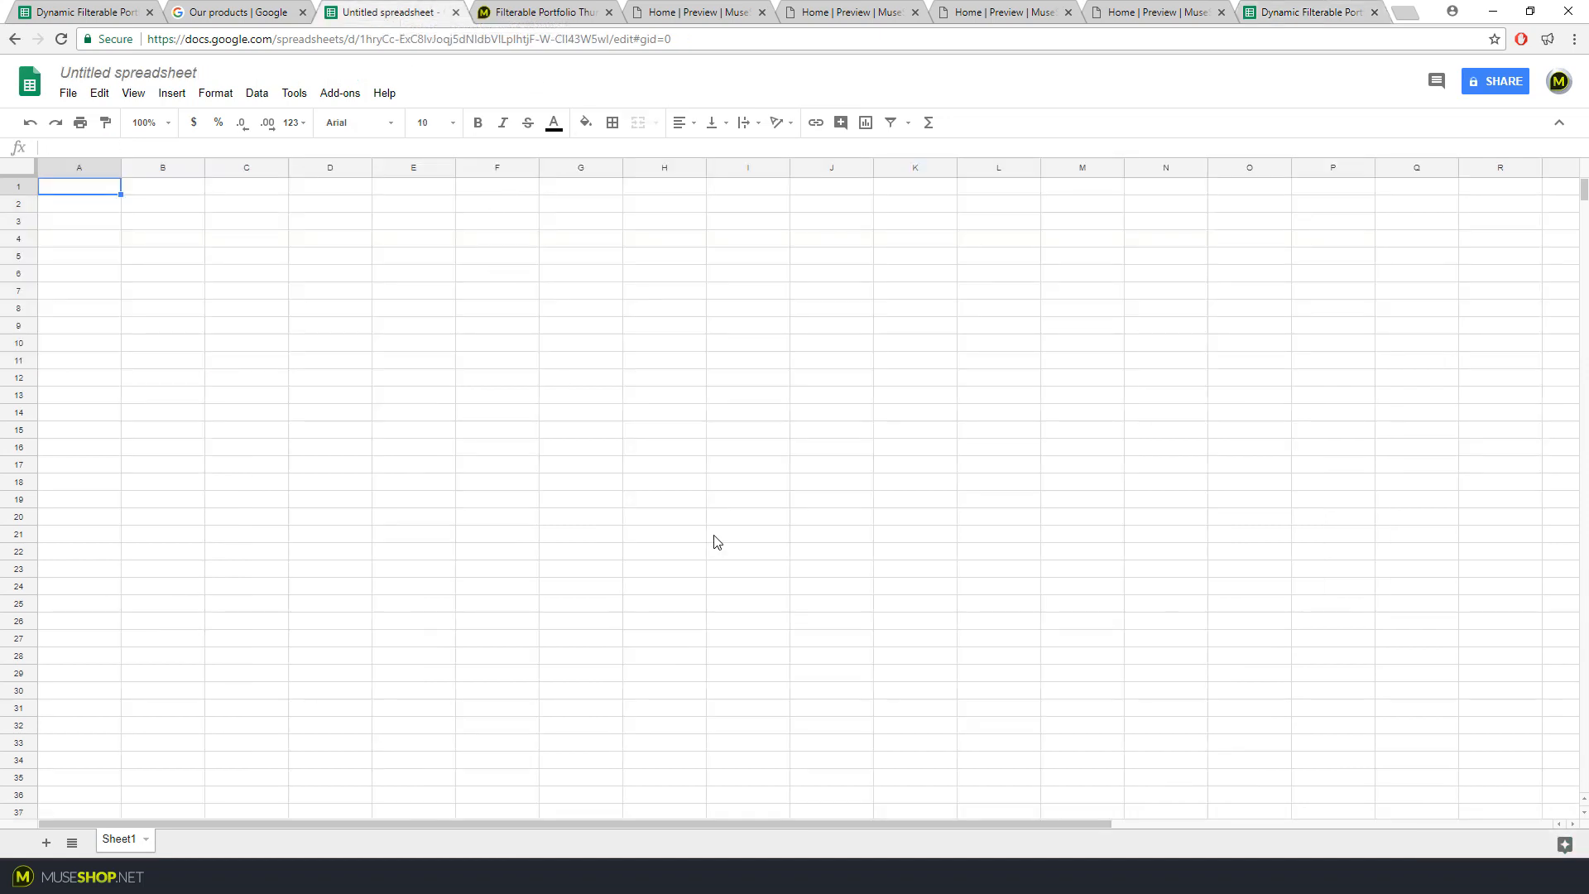
key(ctrl+v)
drag(230, 596, 230, 579)
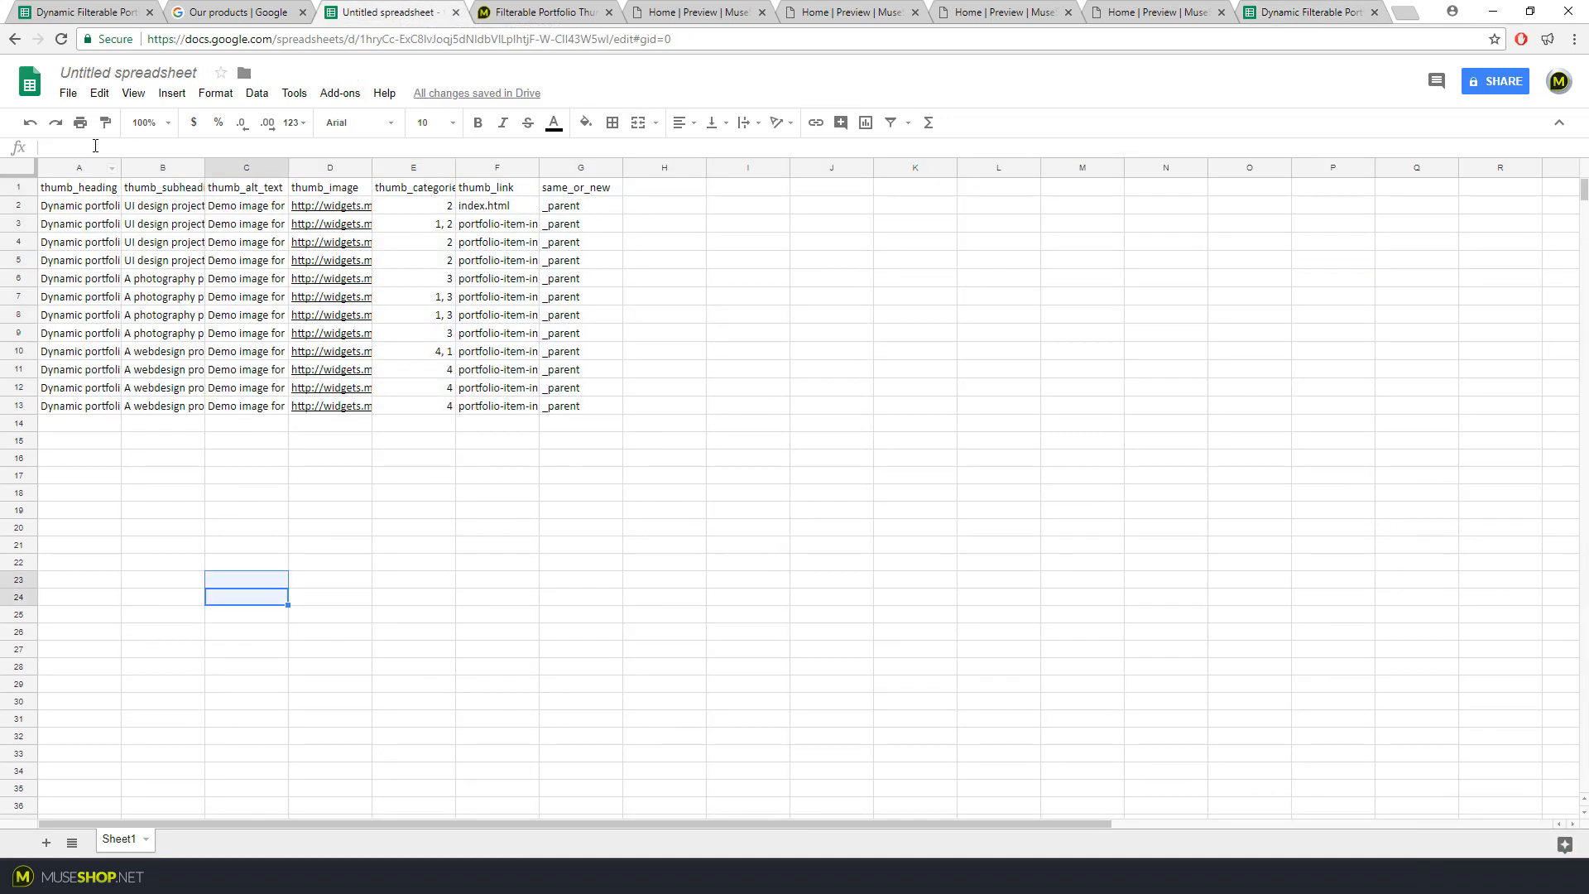
Widen the new spreadsheet's columns so the headings, texts, image addresses and links fit fully
drag(121, 166, 255, 204)
drag(338, 168, 532, 168)
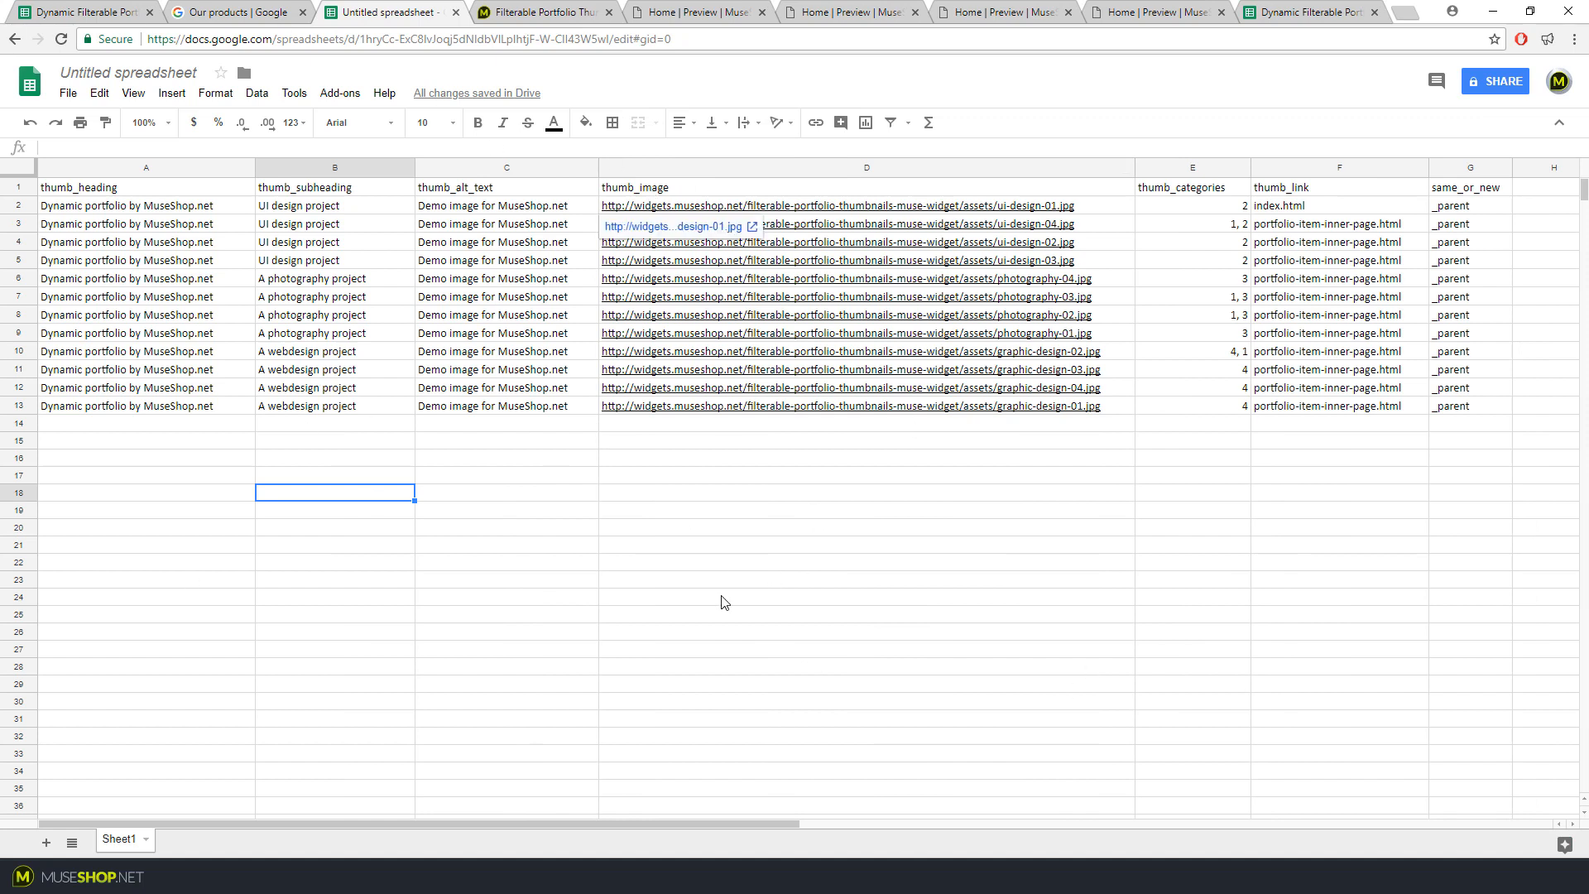
click(114, 428)
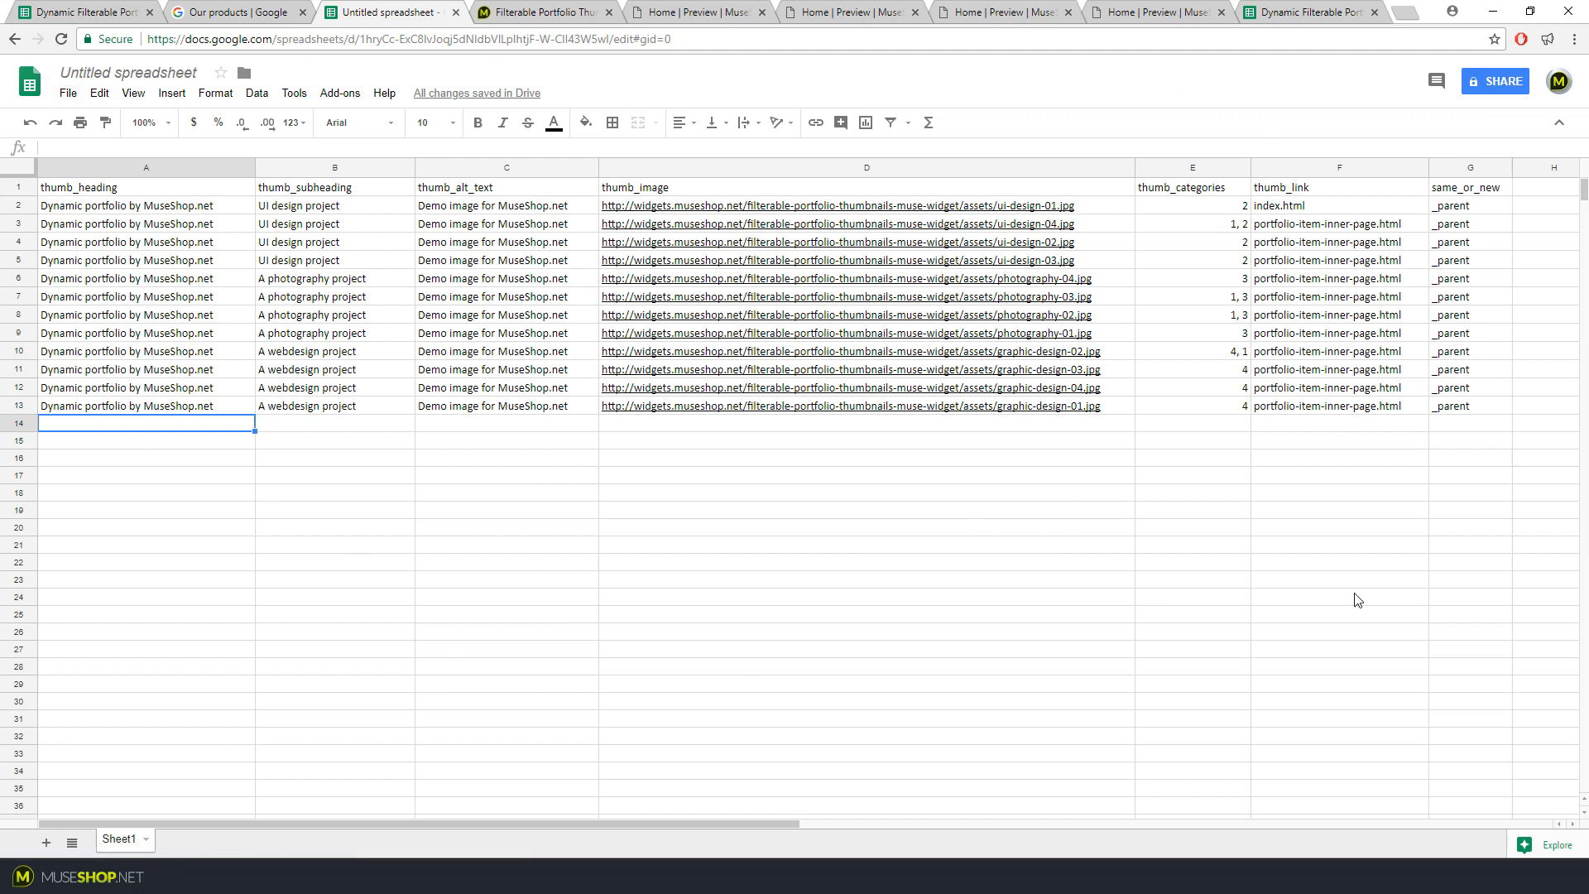
Rename the untitled spreadsheet as My New Portfolio Project
click(128, 73)
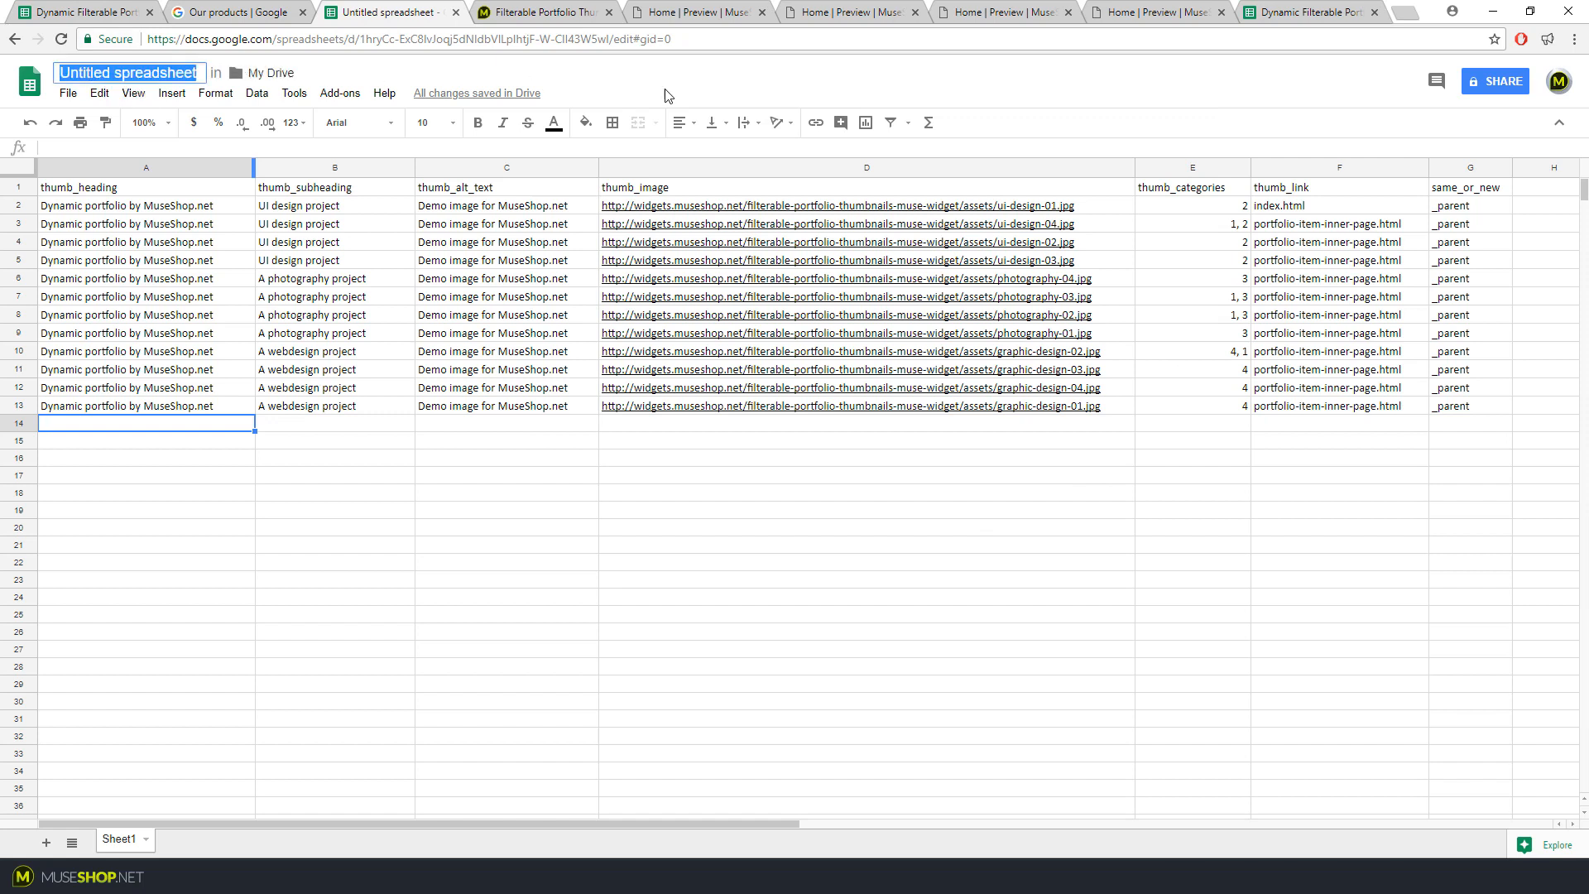
text(My New Portfolio Project)
key(Return)
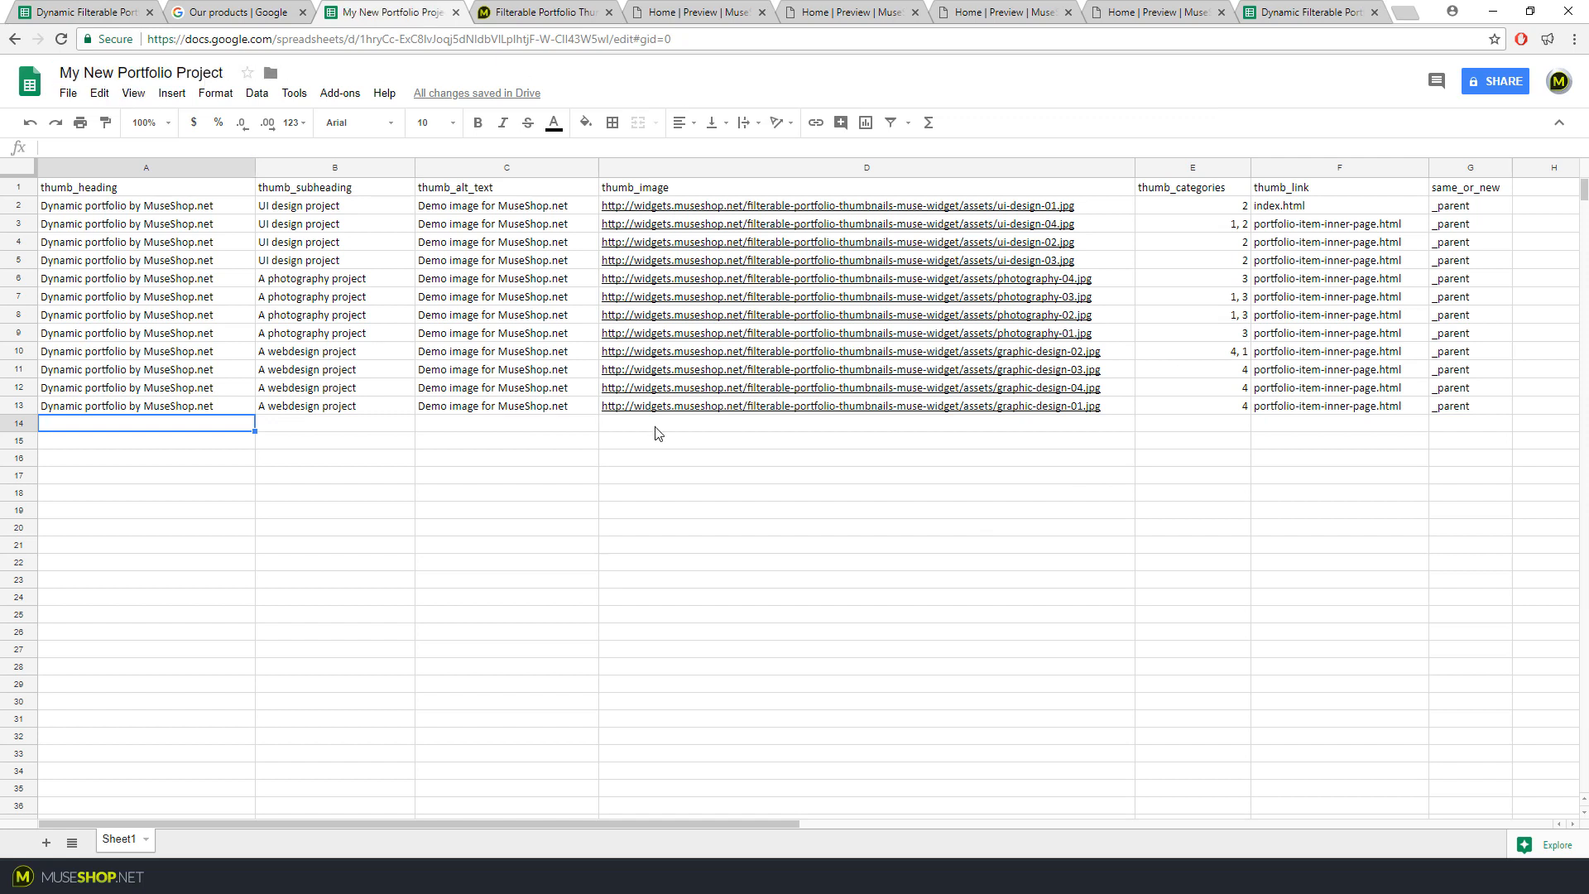
Publish the entire spreadsheet to the web as a web page and close the publishing dialog
click(68, 98)
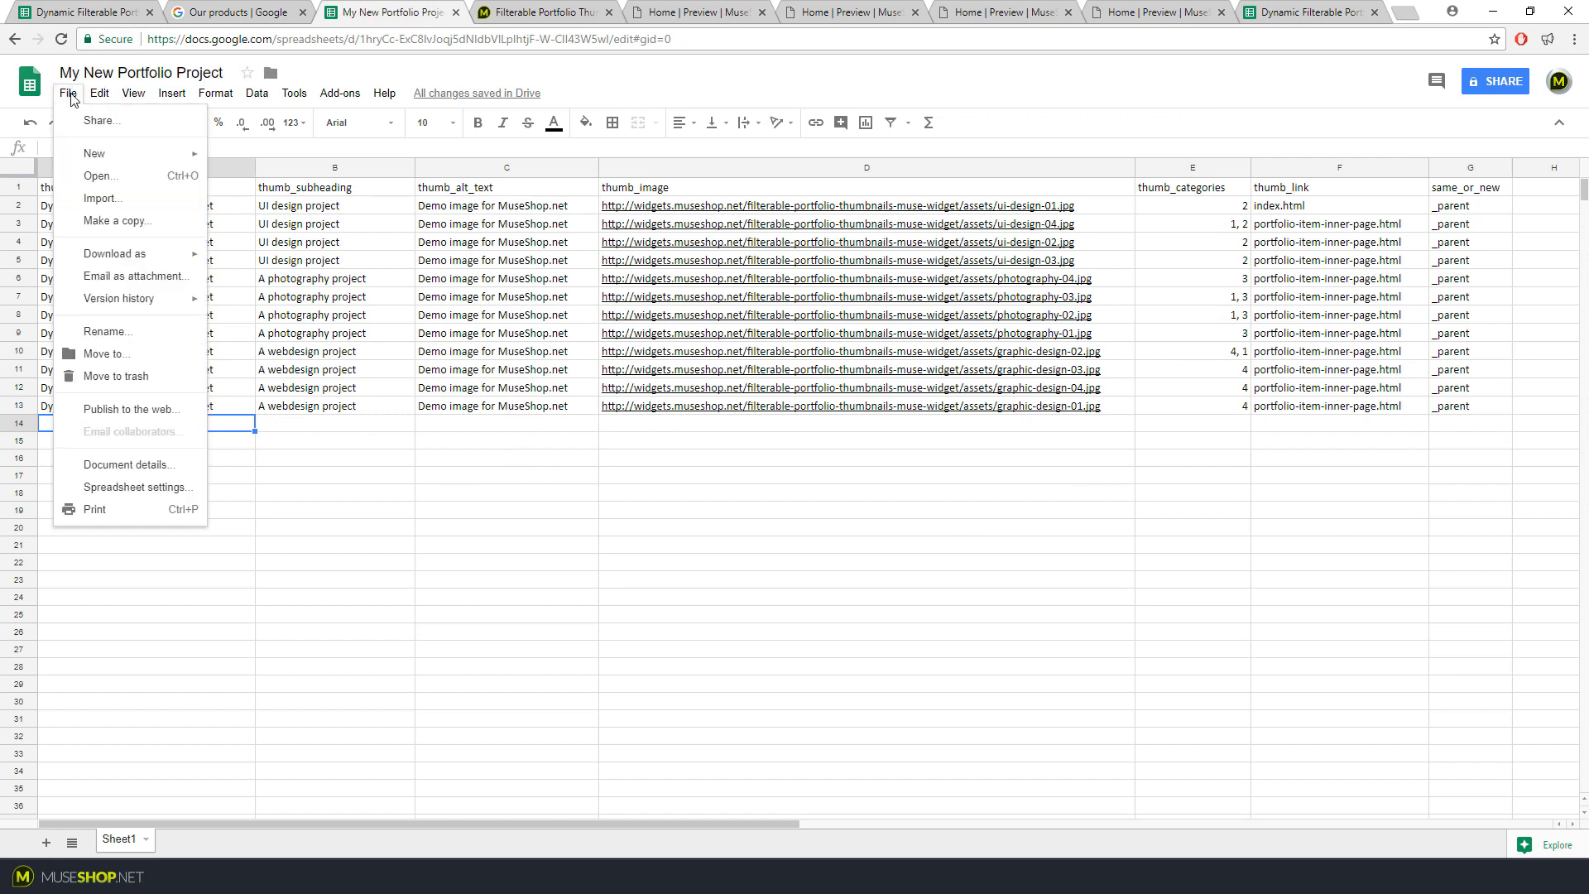
click(132, 409)
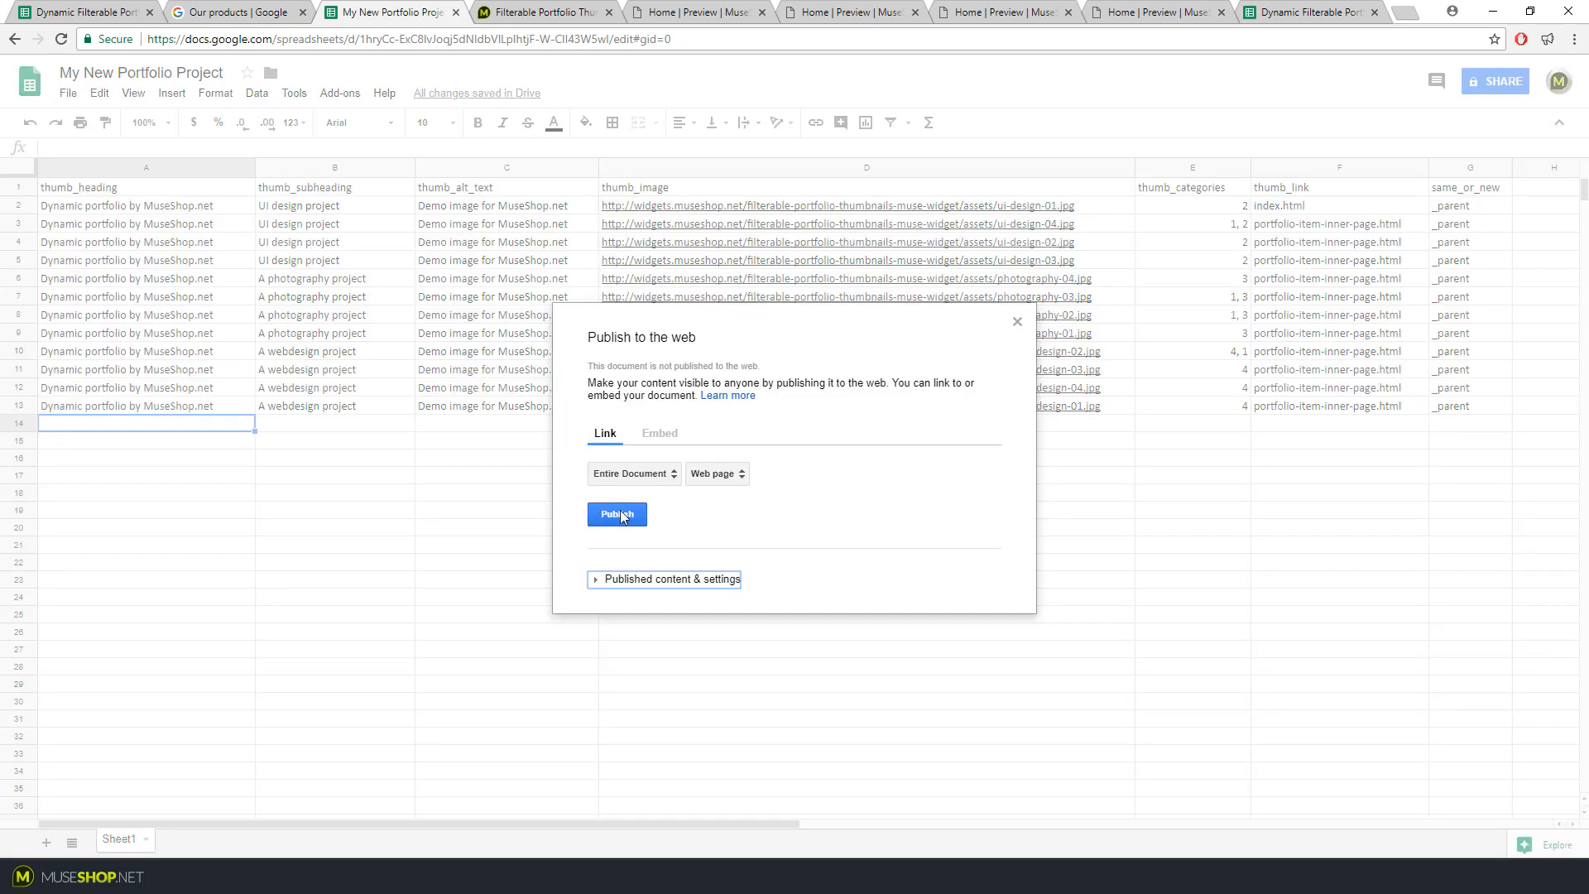
click(619, 515)
click(848, 126)
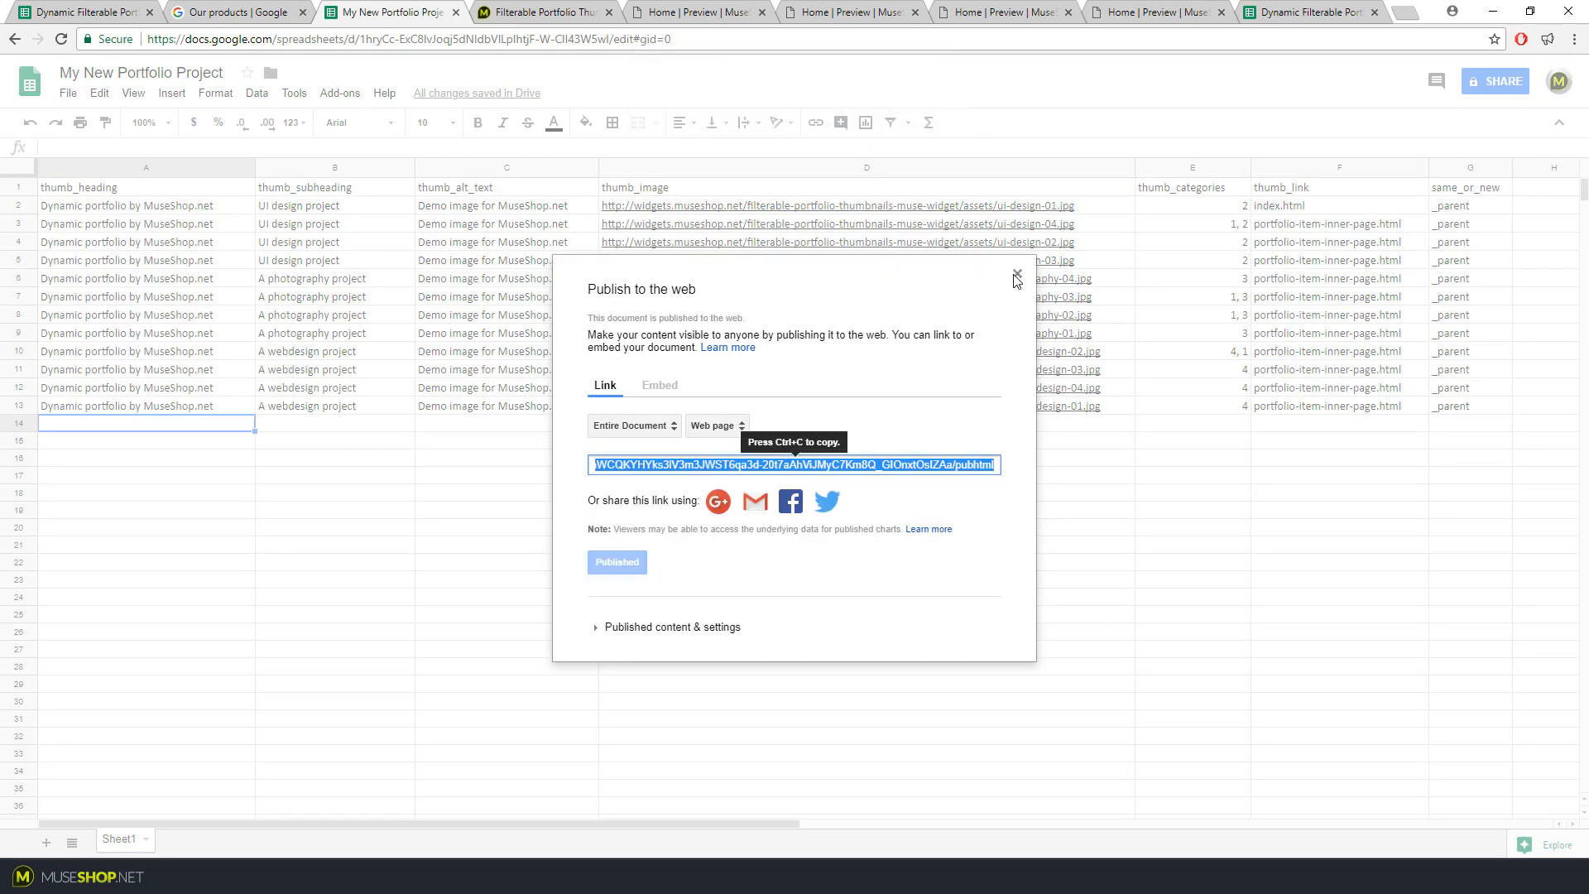
click(1017, 275)
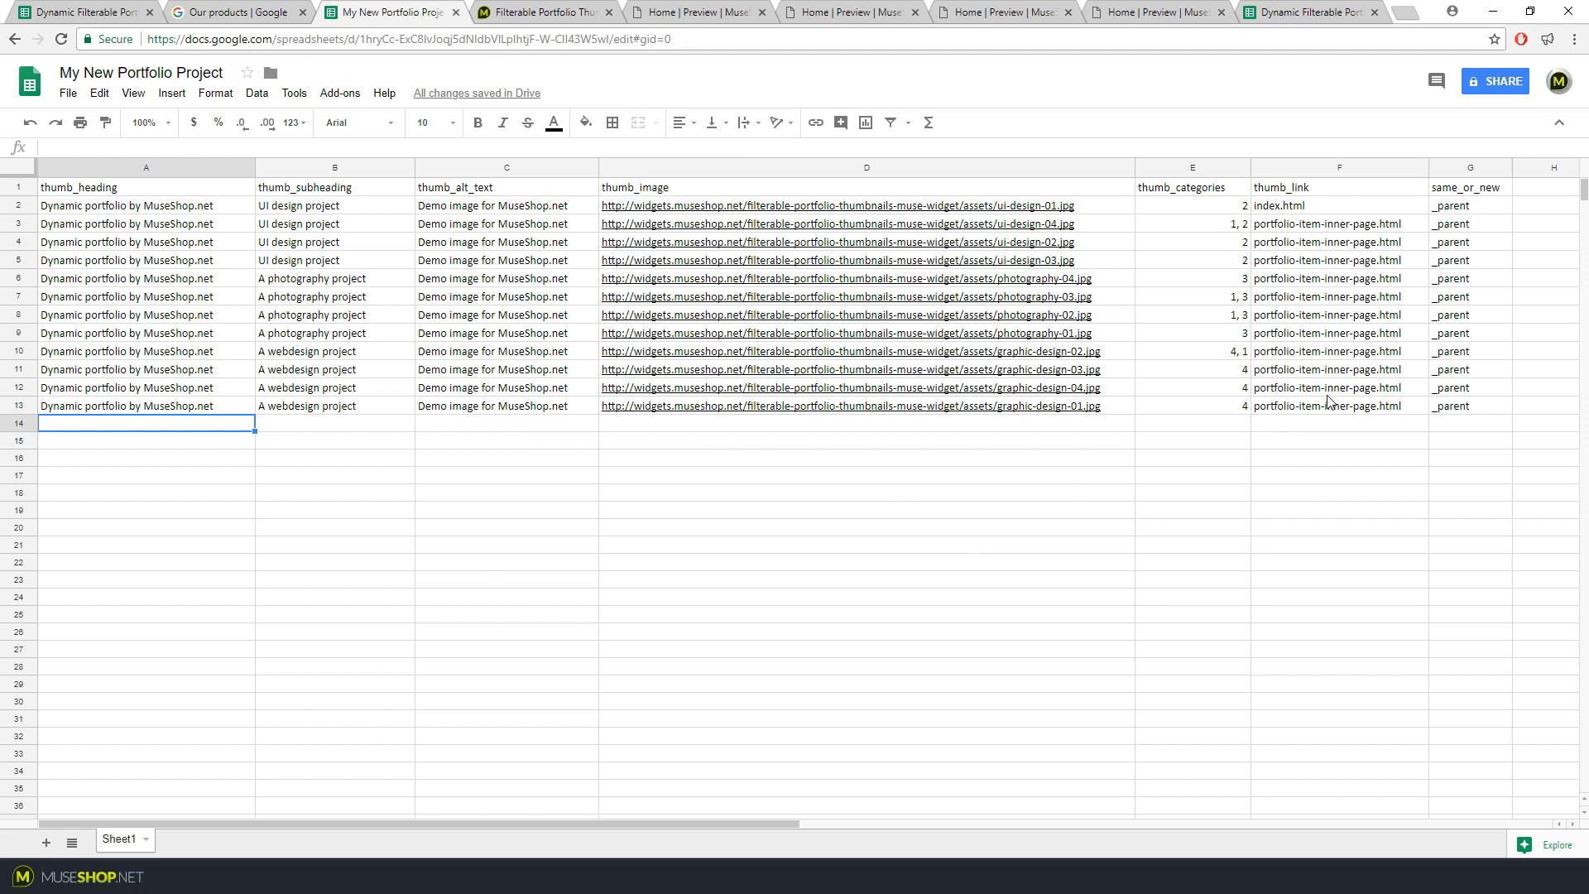
Set the first thumbnail's heading in cell A2 to "A whole new project"
click(165, 207)
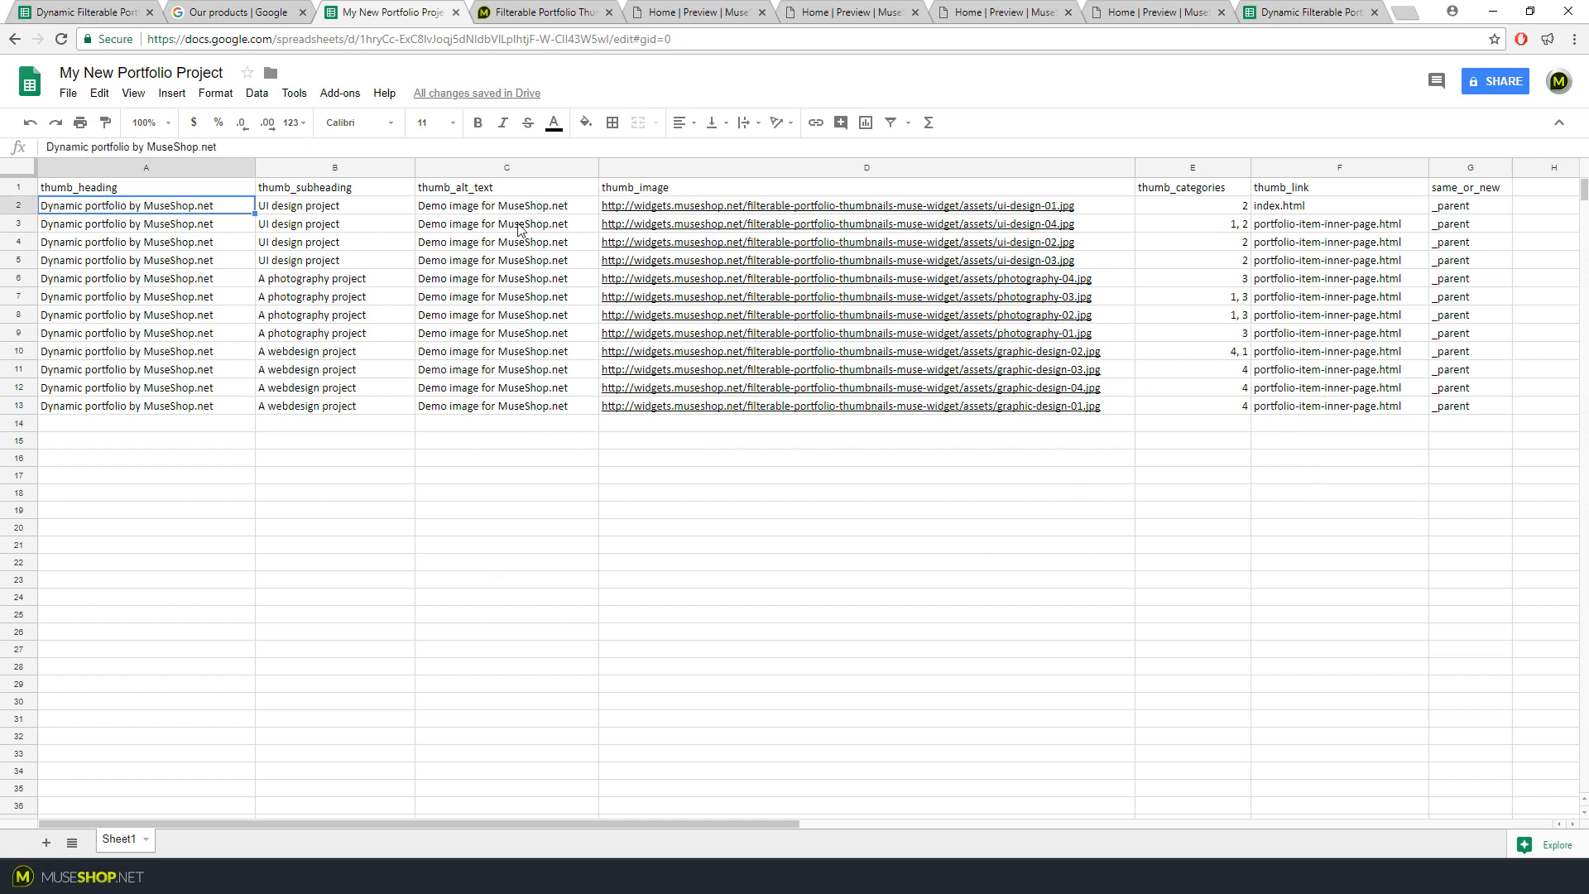
text(A whole n)
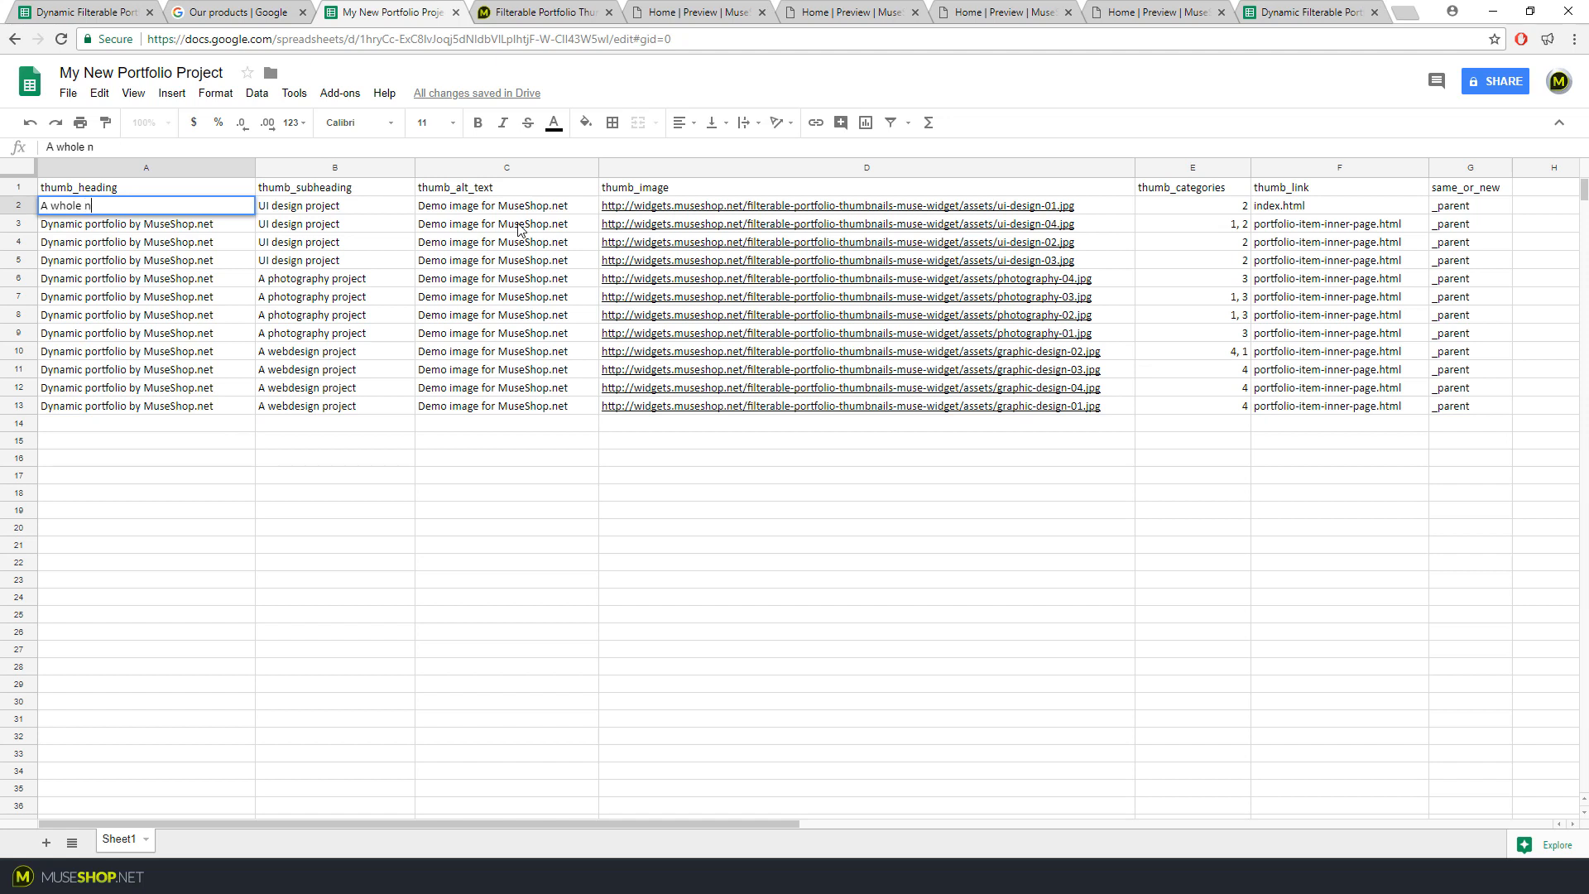
text(ew project)
key(Tab)
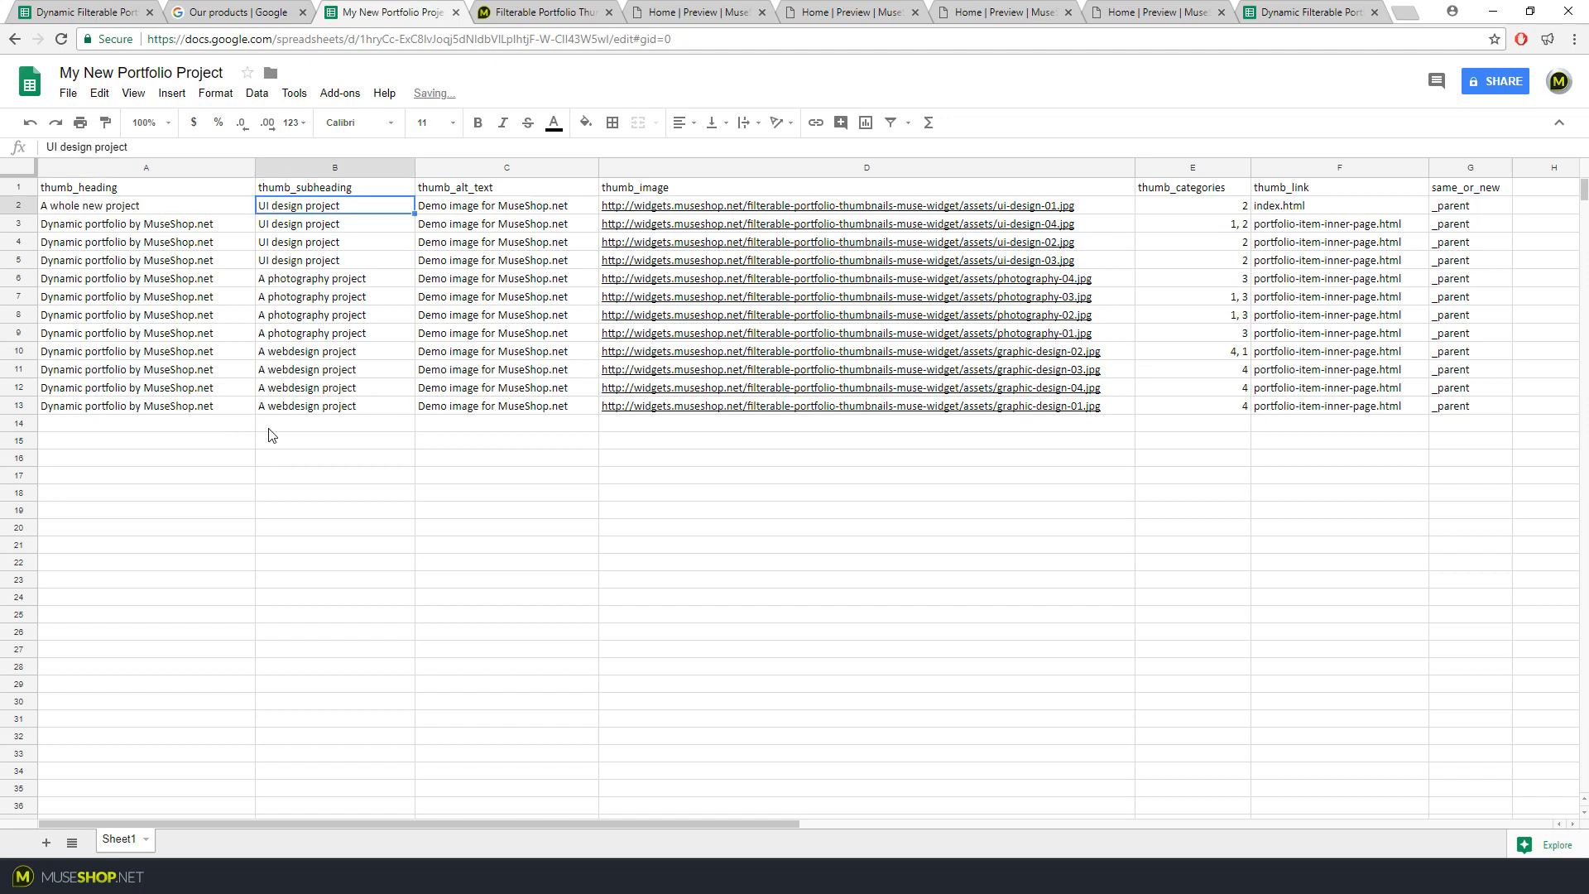
click(232, 441)
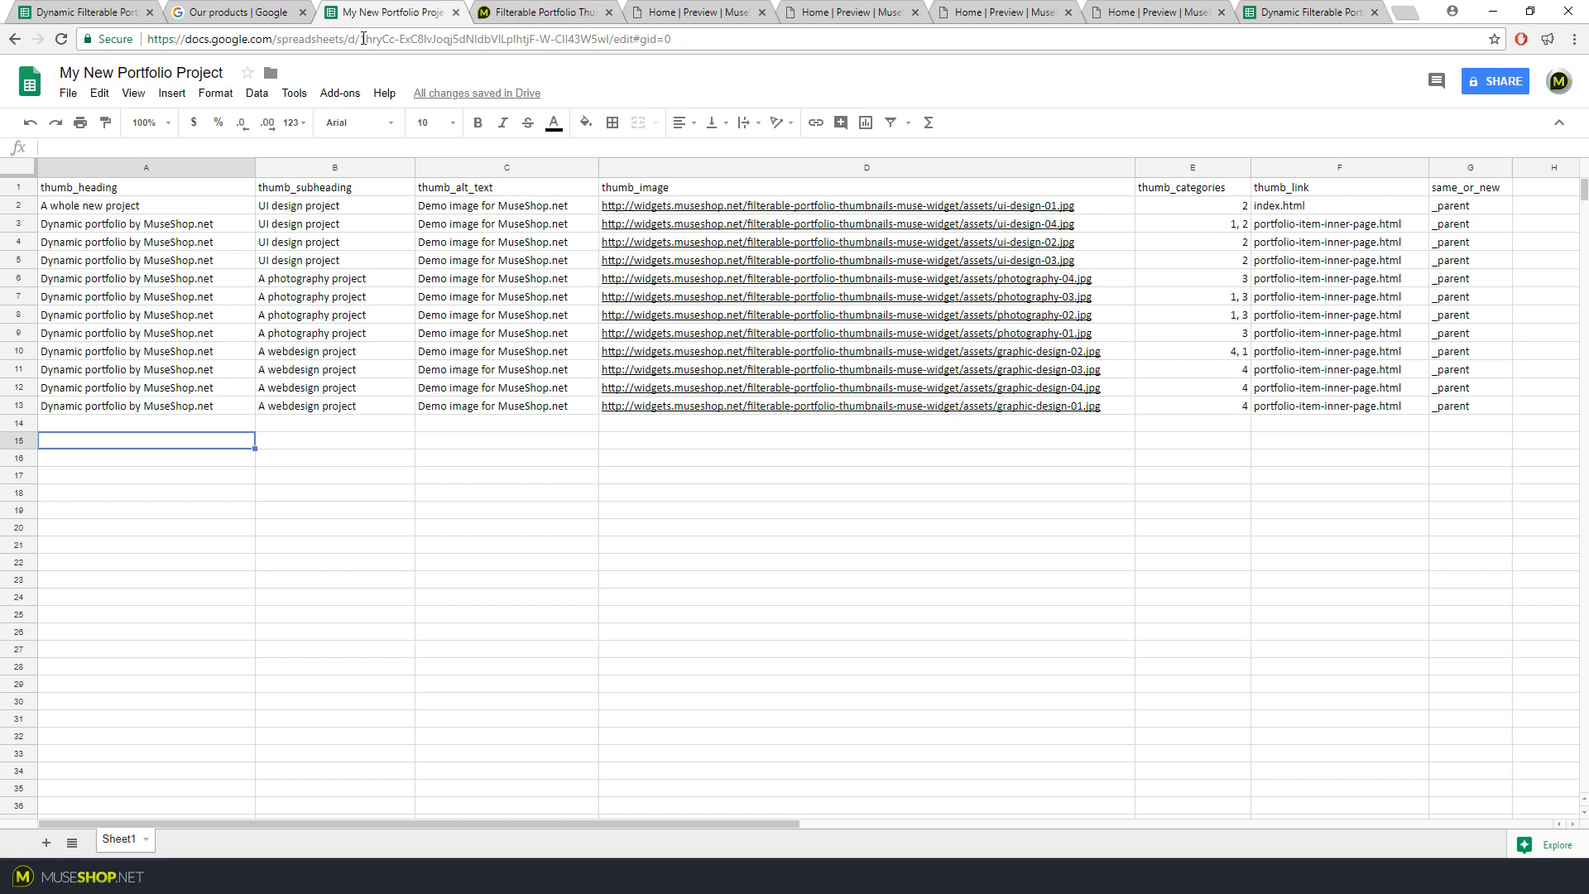
Copy the spreadsheet key from the My New Portfolio Project address, between "/d/" and "/edit"
drag(362, 39, 615, 37)
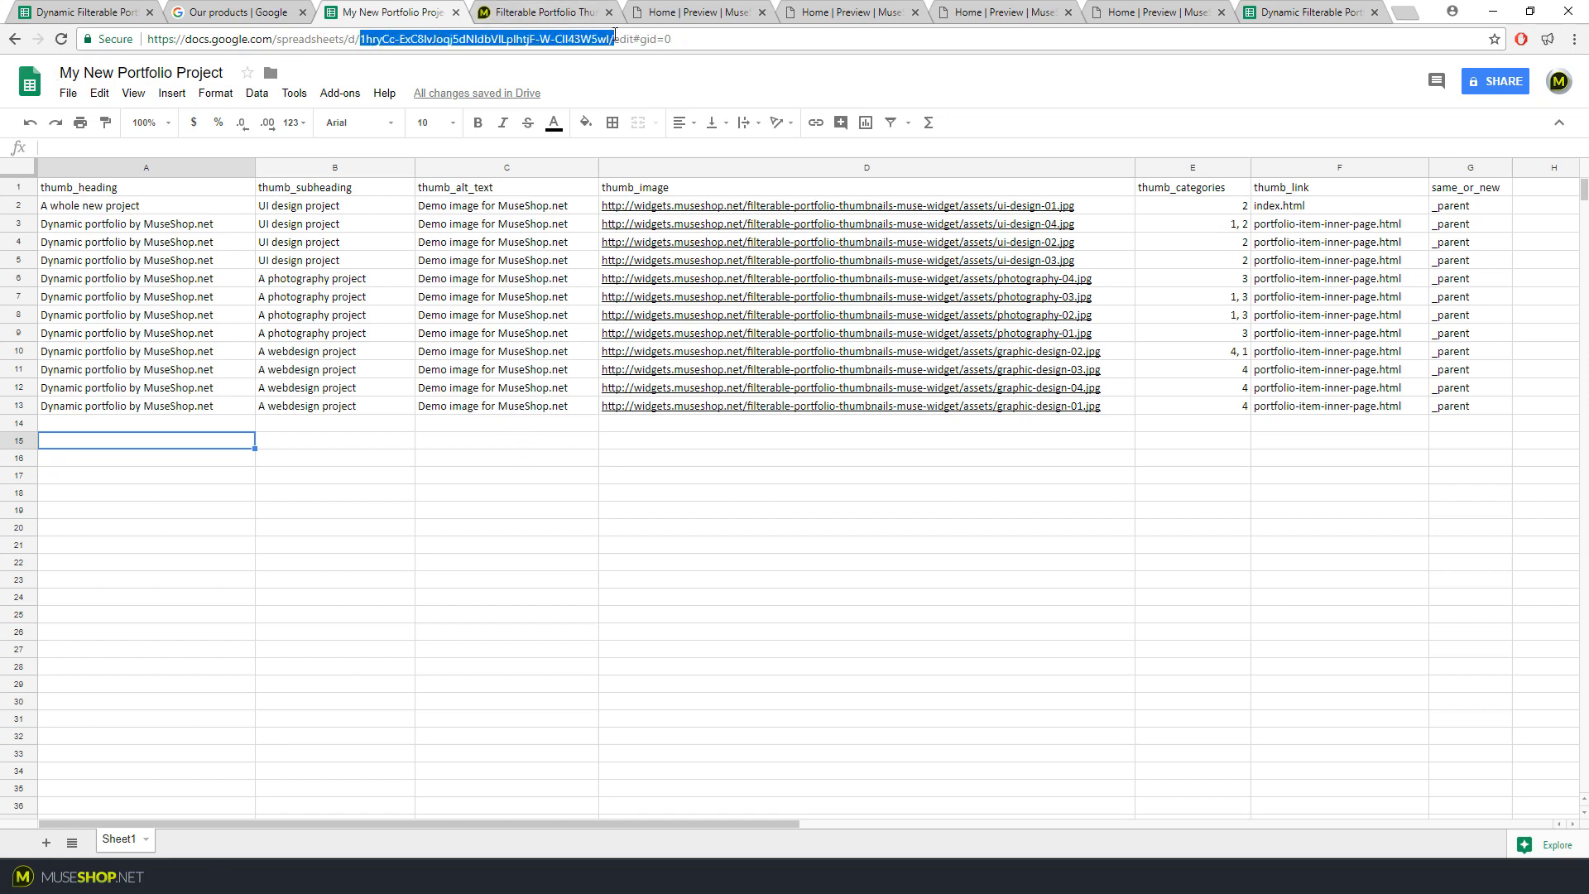
click(186, 53)
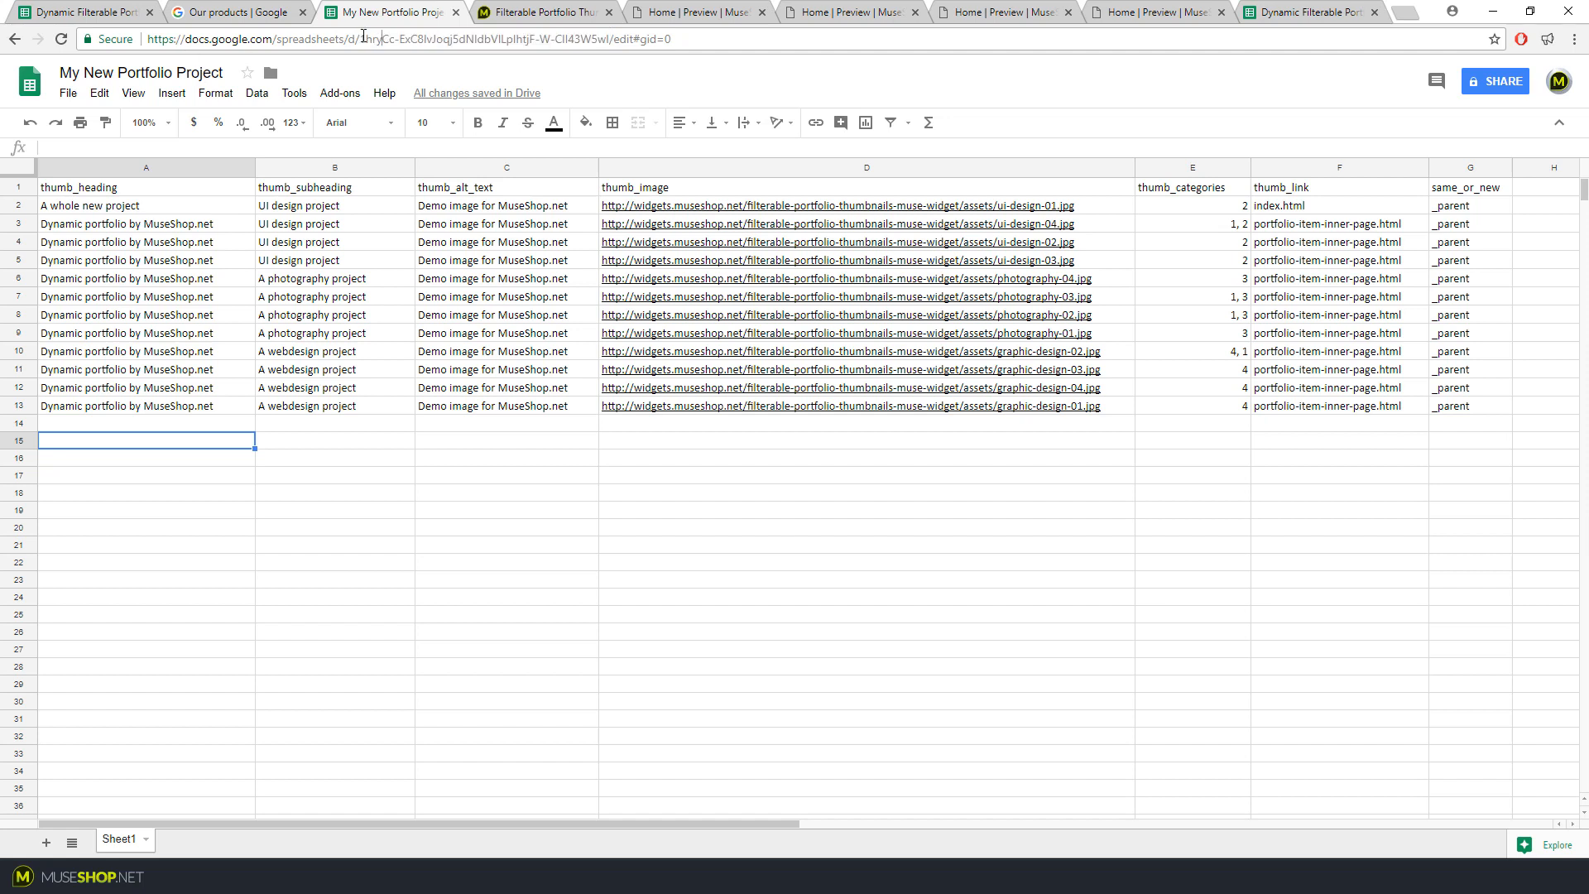
drag(362, 39, 608, 24)
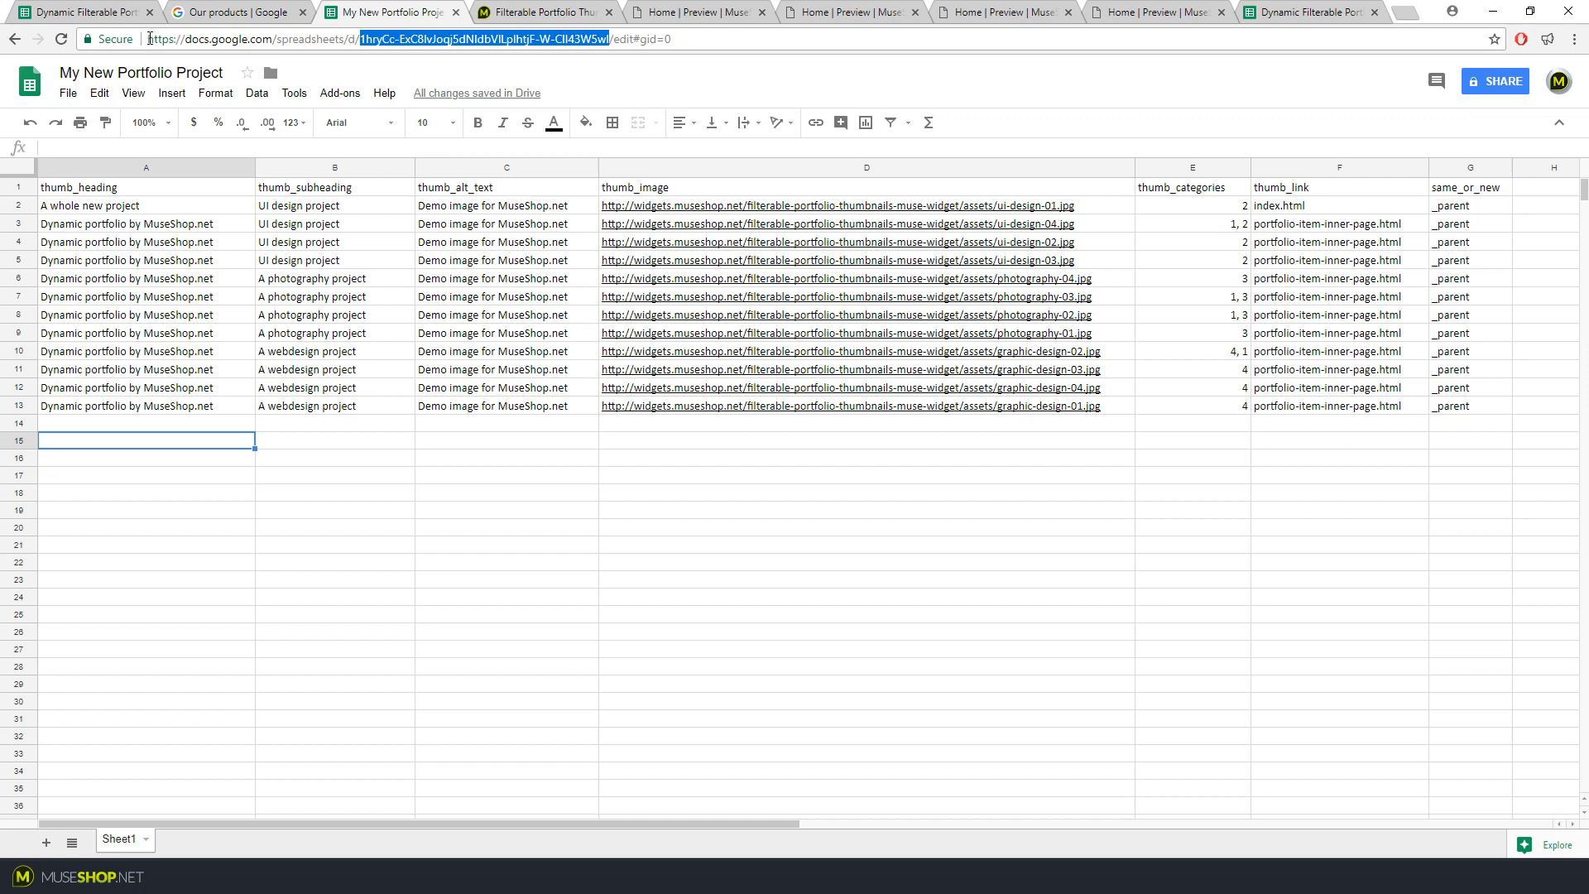
click(359, 39)
drag(358, 40, 360, 39)
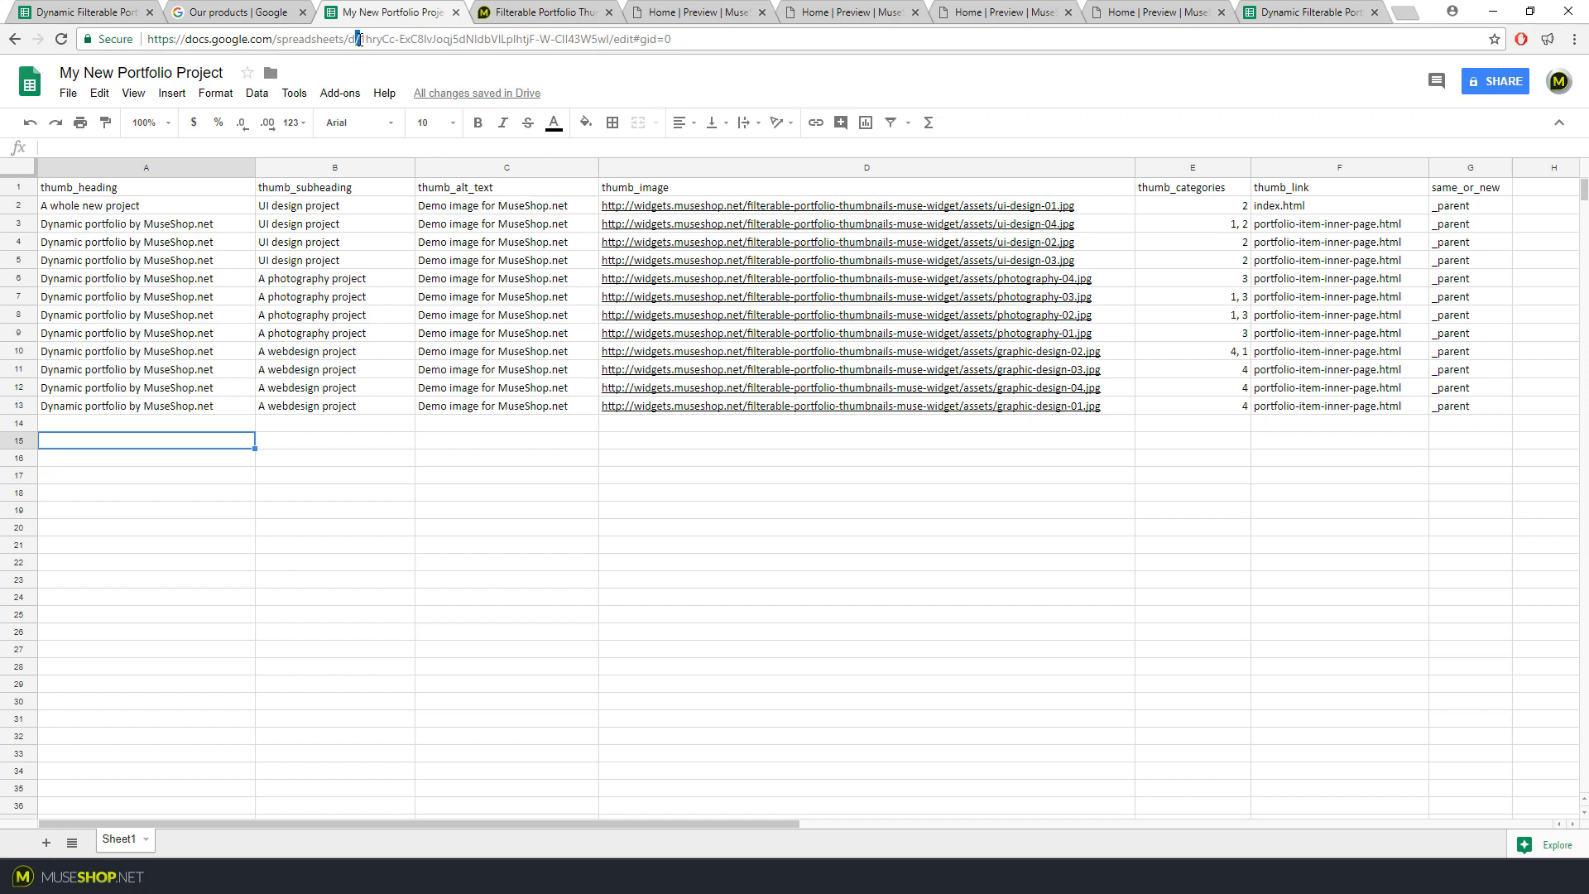
drag(609, 38, 385, 41)
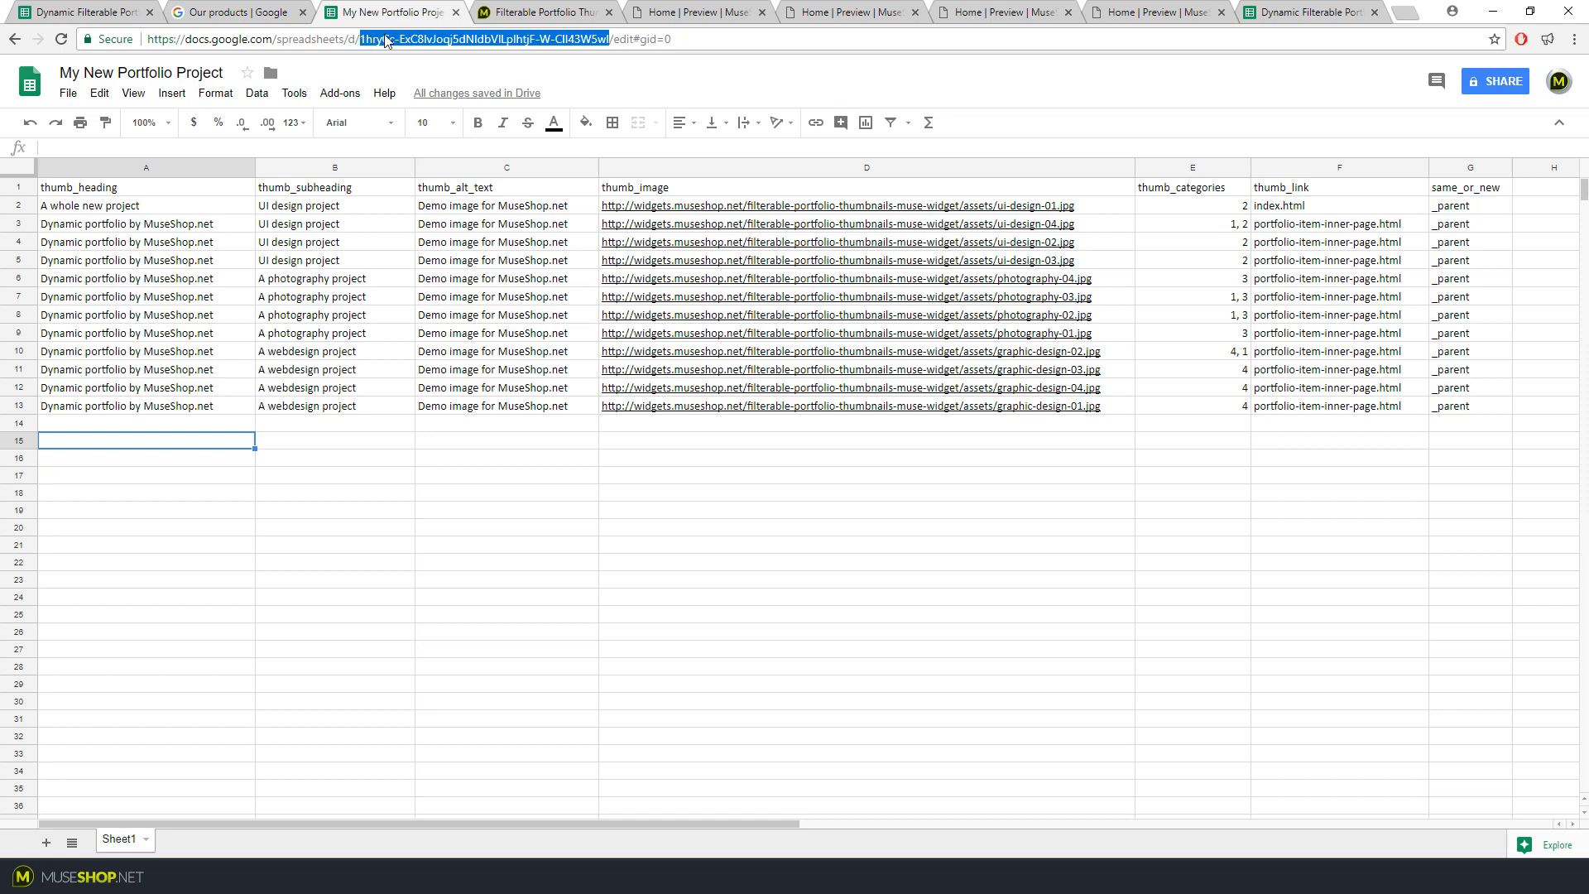
right_click(386, 42)
click(432, 100)
Switch to Adobe Muse and replace the Google Spreadsheet key in the widget's database setup with the copied key
key(alt+Tab)
click(1259, 184)
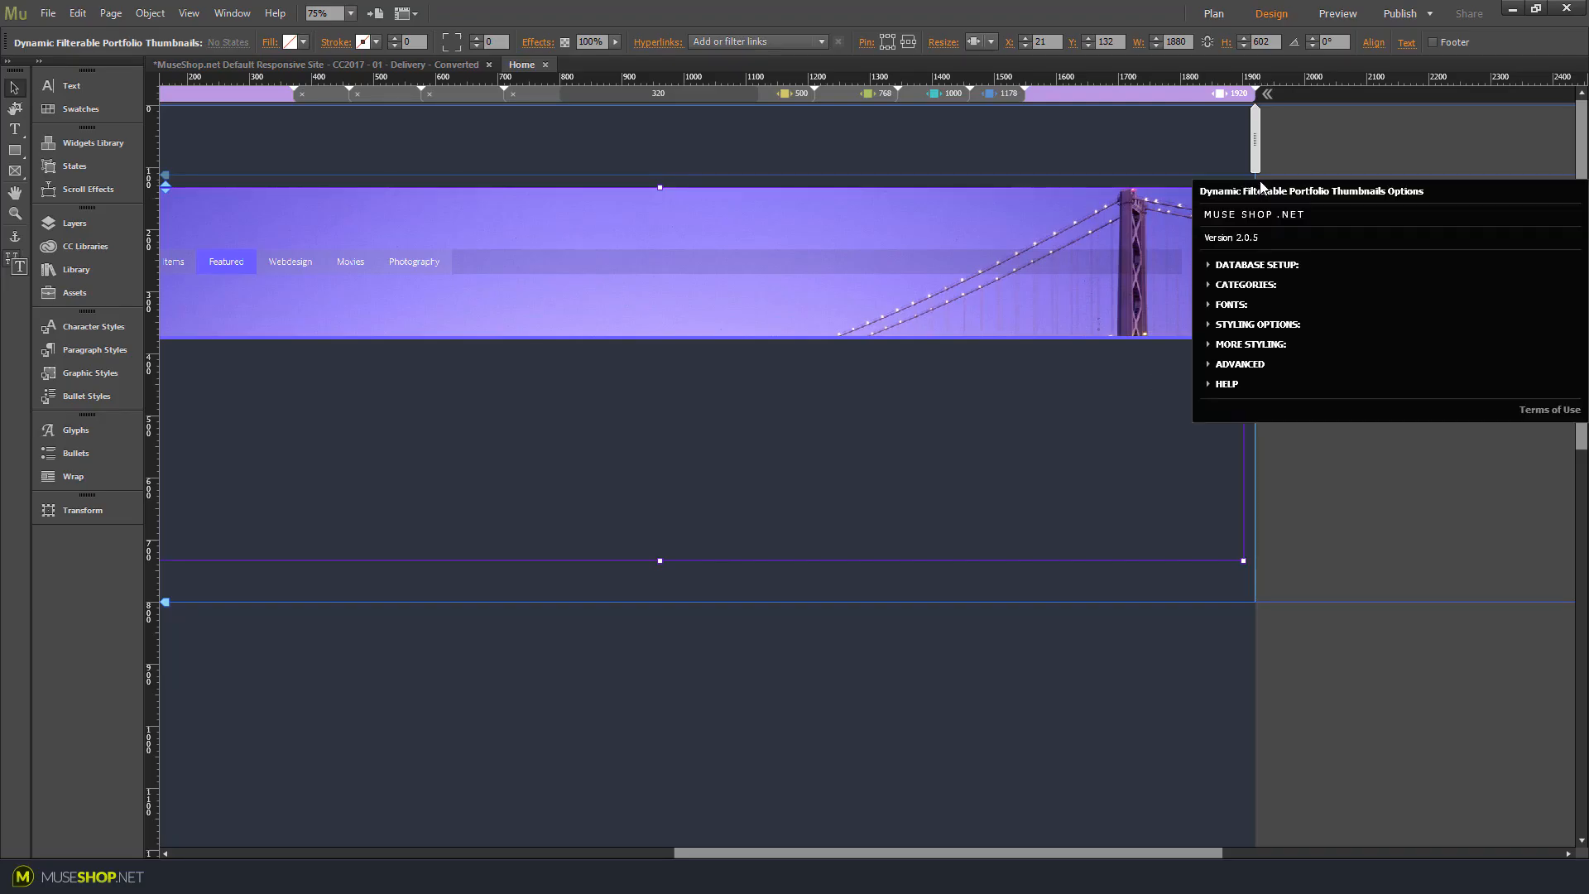
click(1255, 265)
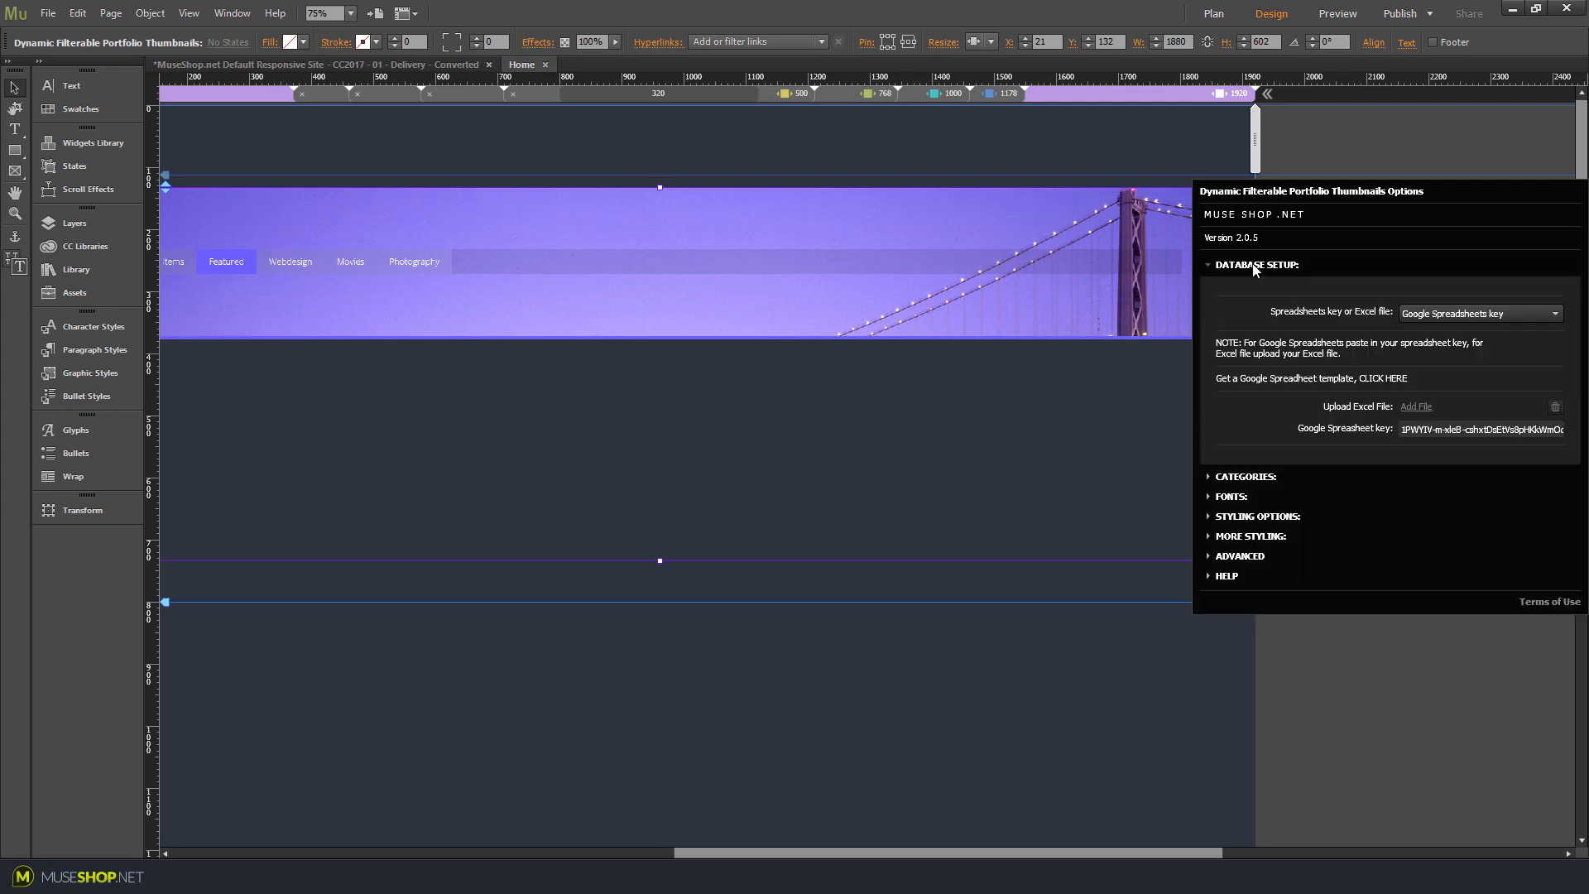
double_click(1422, 430)
key(ctrl+a)
key(ctrl+v)
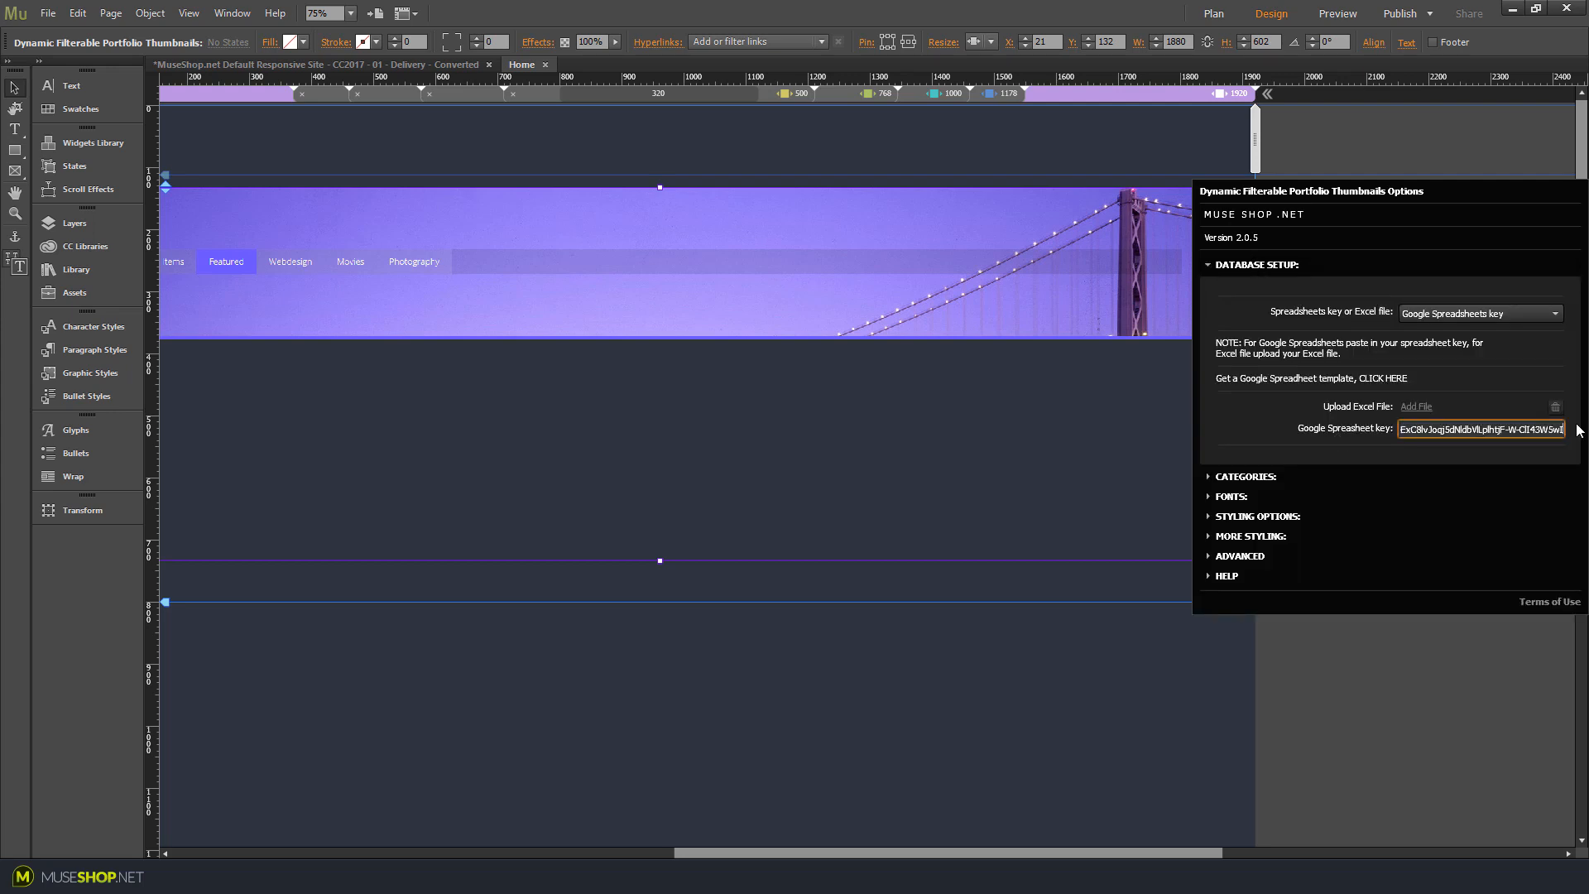
click(1288, 185)
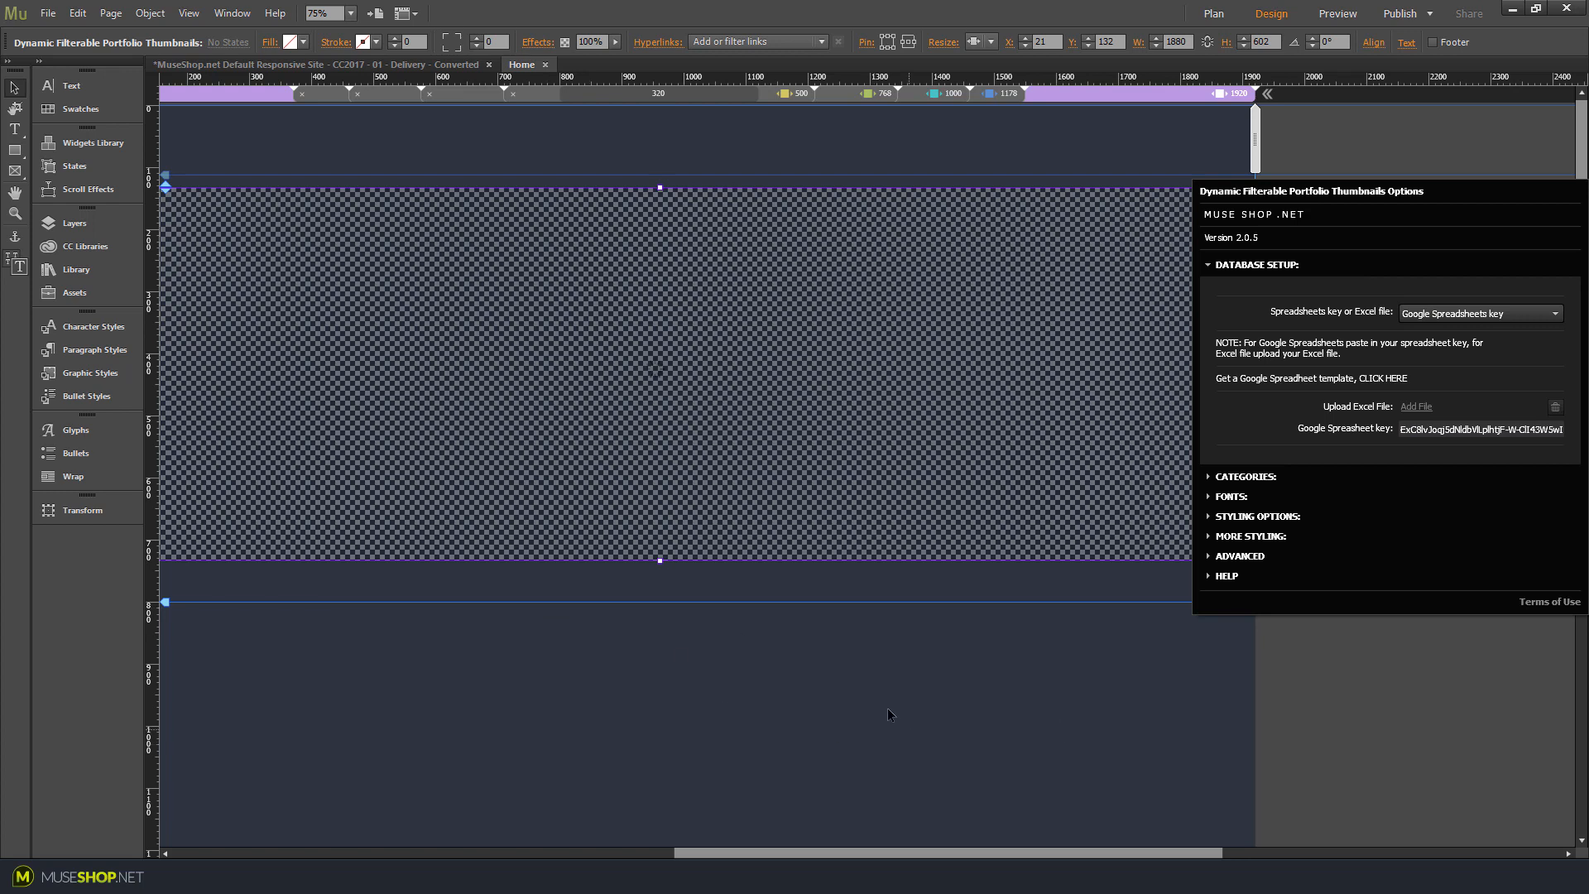
Preview the Home page in the browser and filter the portfolio by the Webdesign category
click(887, 708)
drag(824, 851, 781, 837)
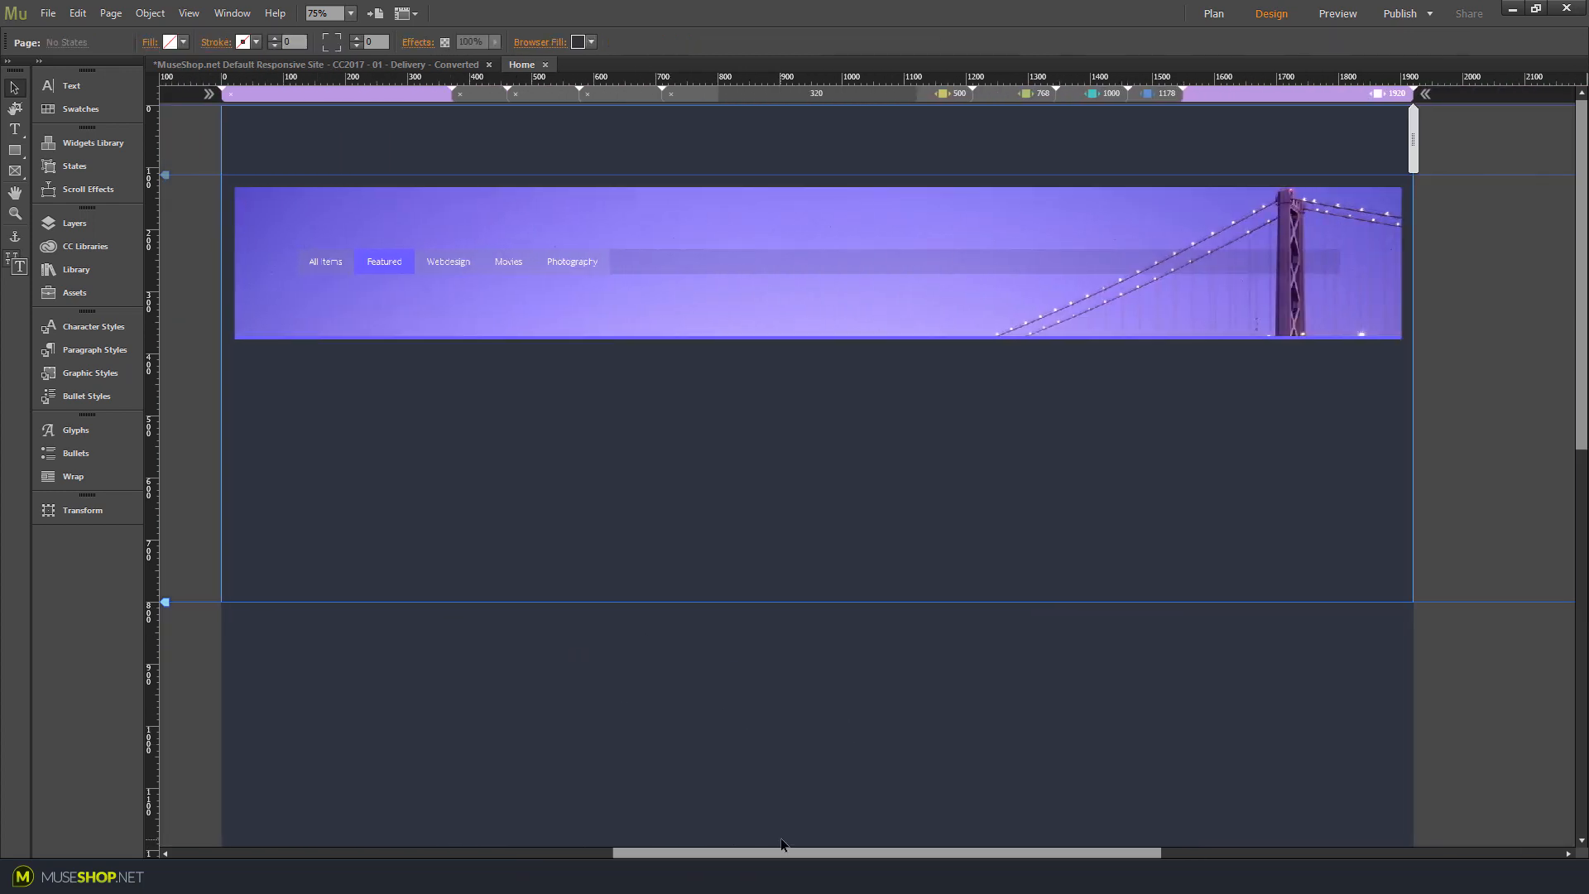
key(ctrl+shift+e)
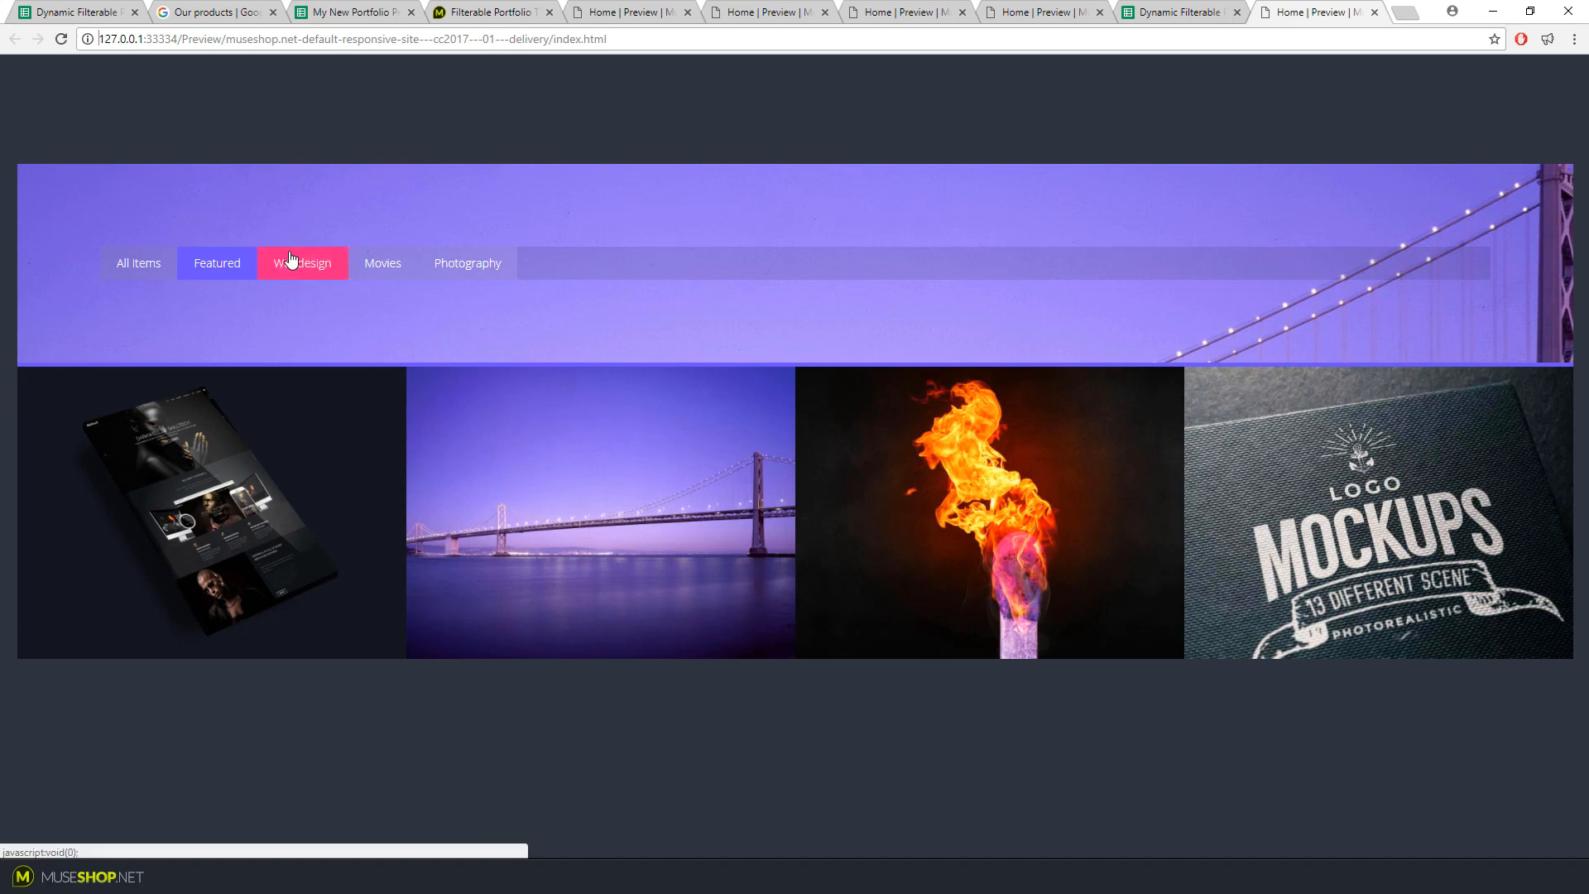
click(291, 262)
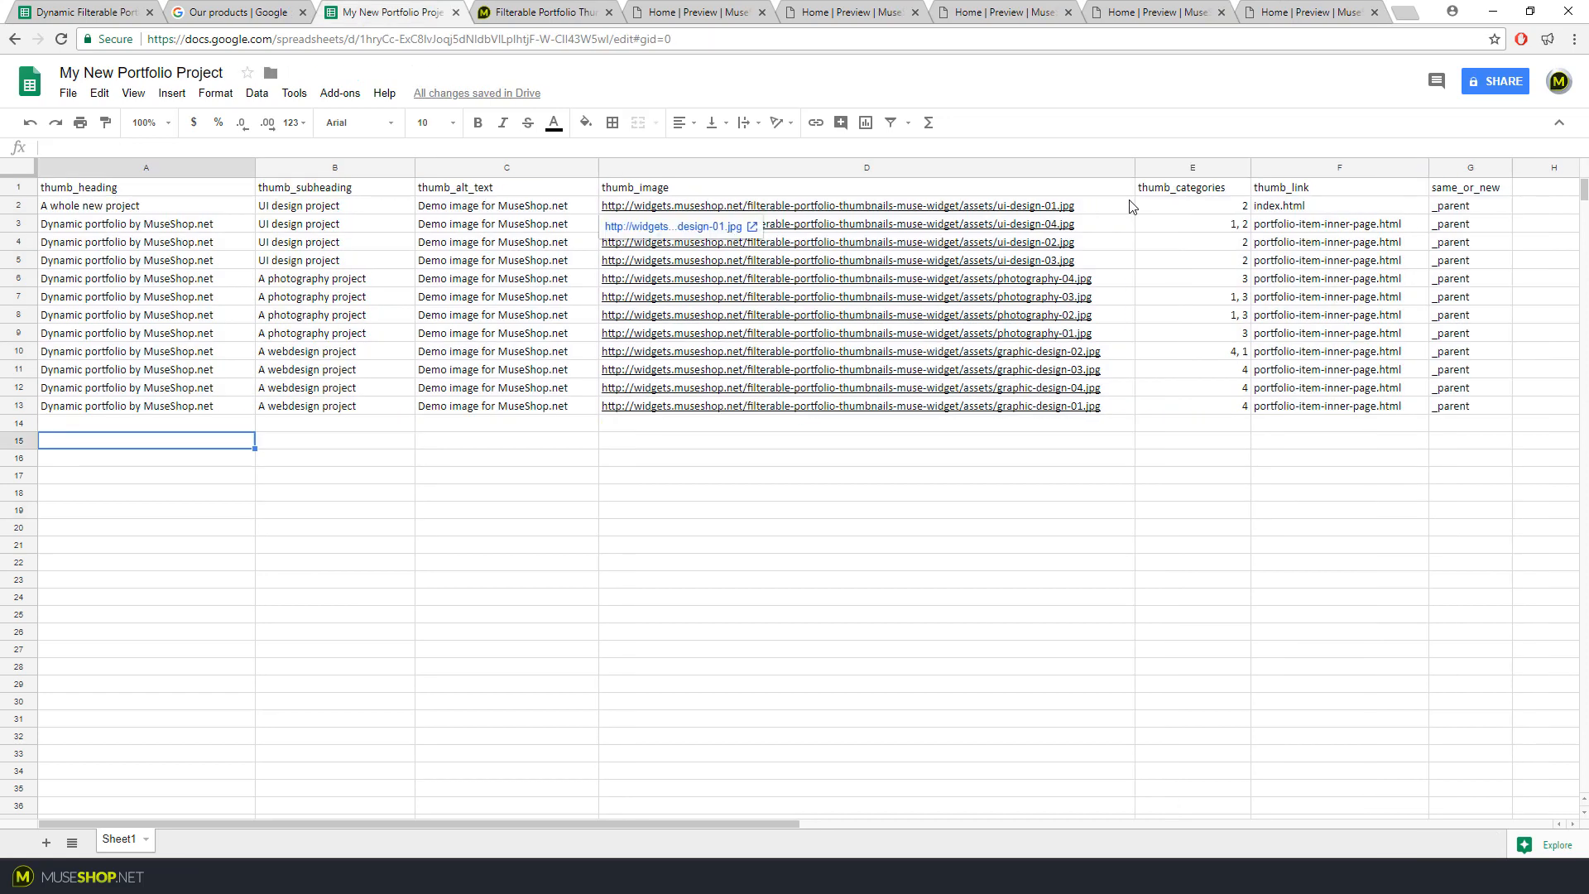
Review the image addresses in D2:D13 and the first thumbnail's category and link cells in the spreadsheet
drag(1127, 205, 1127, 414)
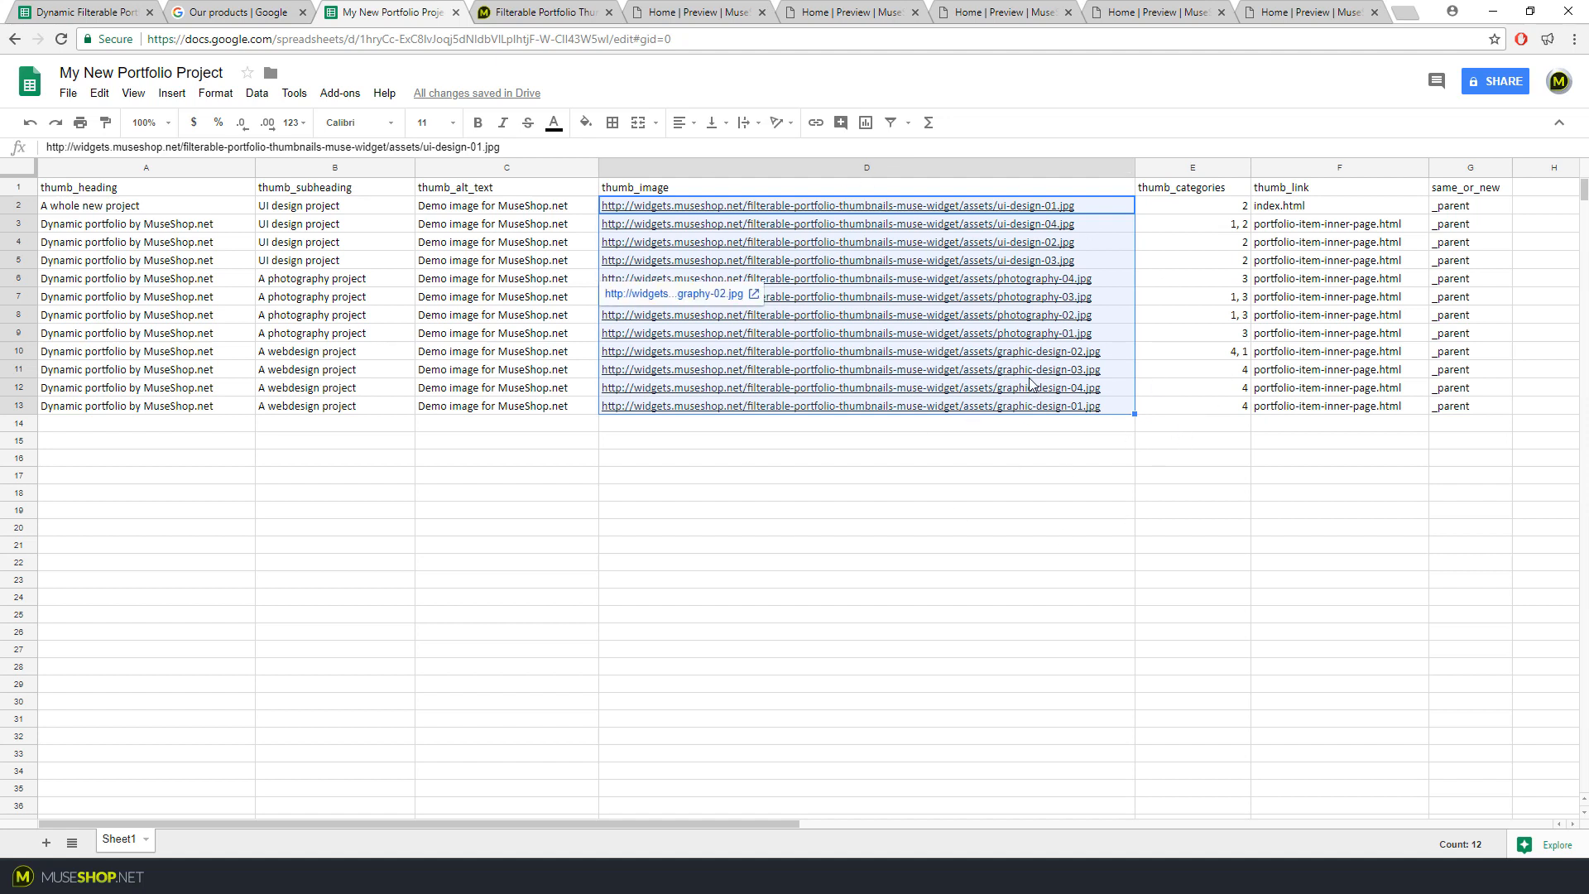
click(1234, 215)
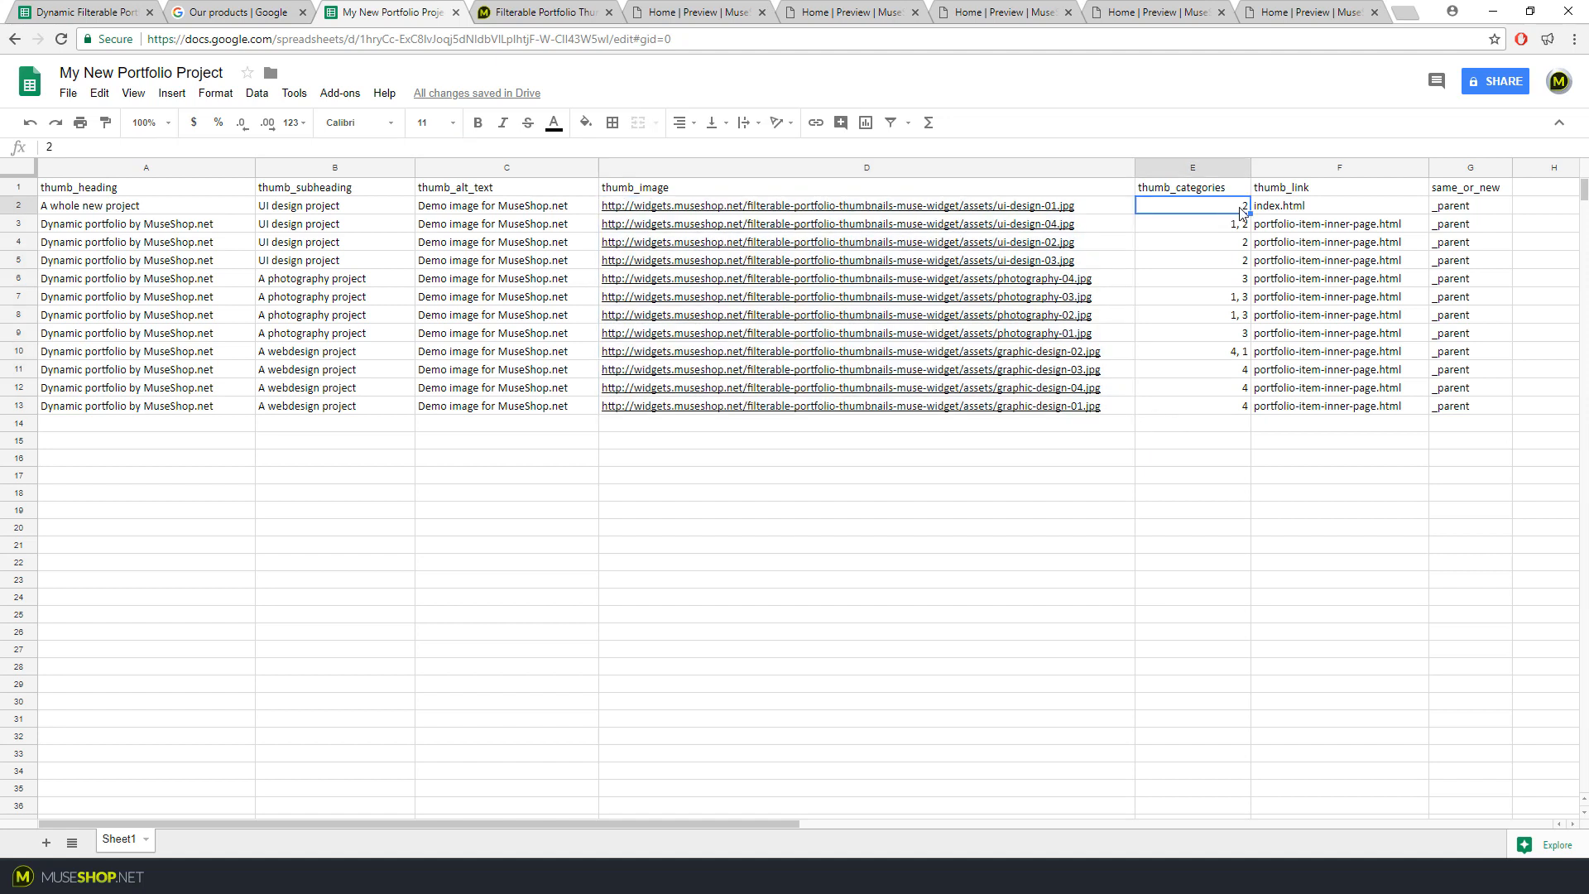
click(1350, 205)
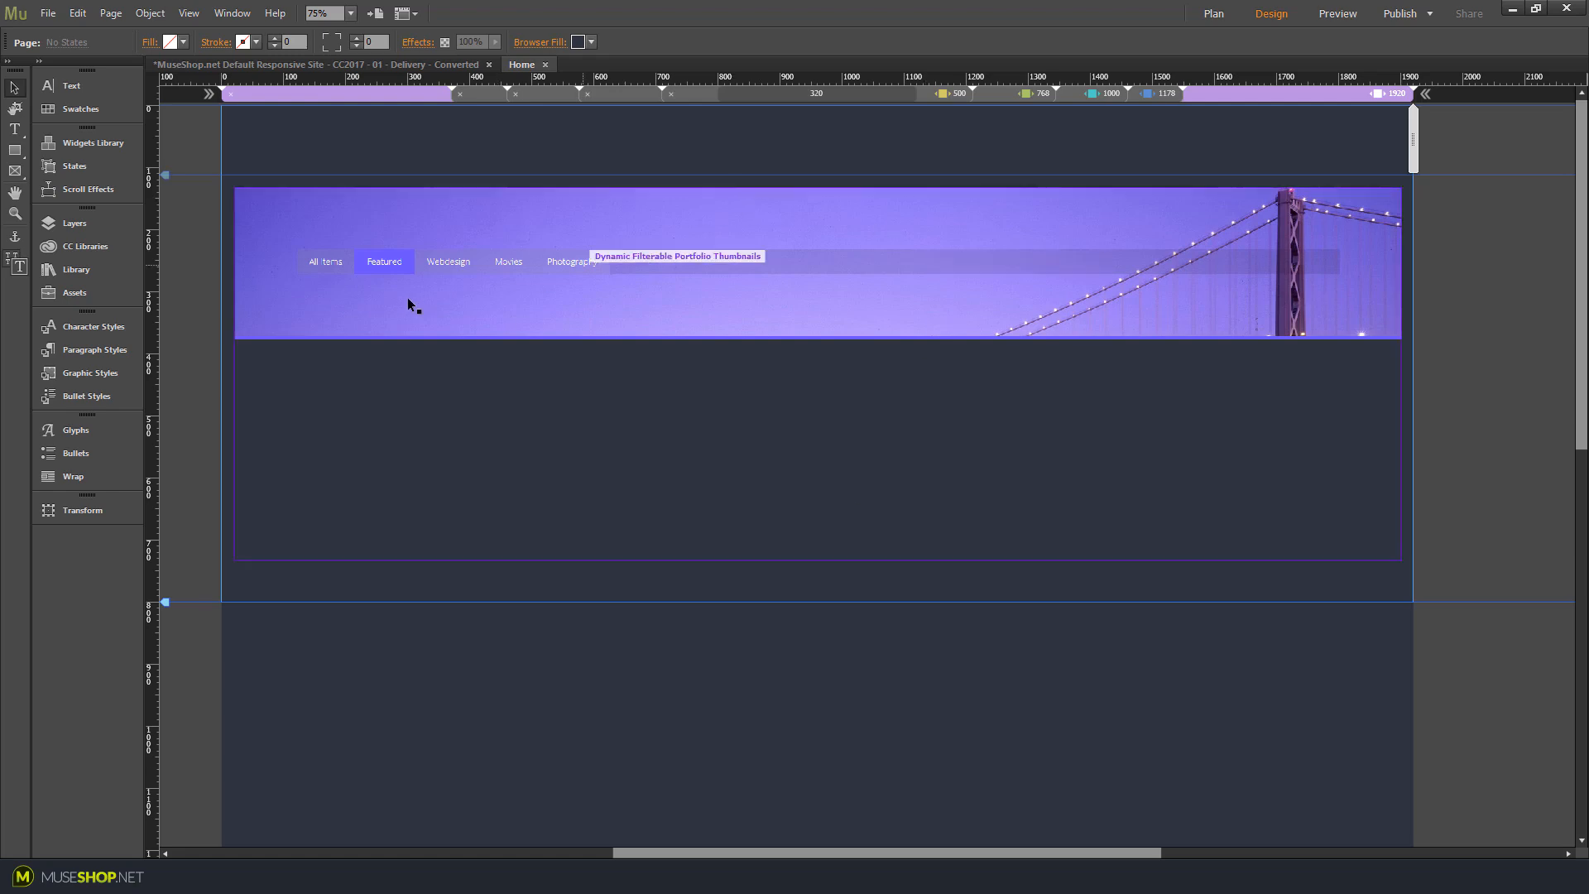
Filter the earlier page preview by Featured and All Items, and look through the thumbnails and their captions
click(408, 296)
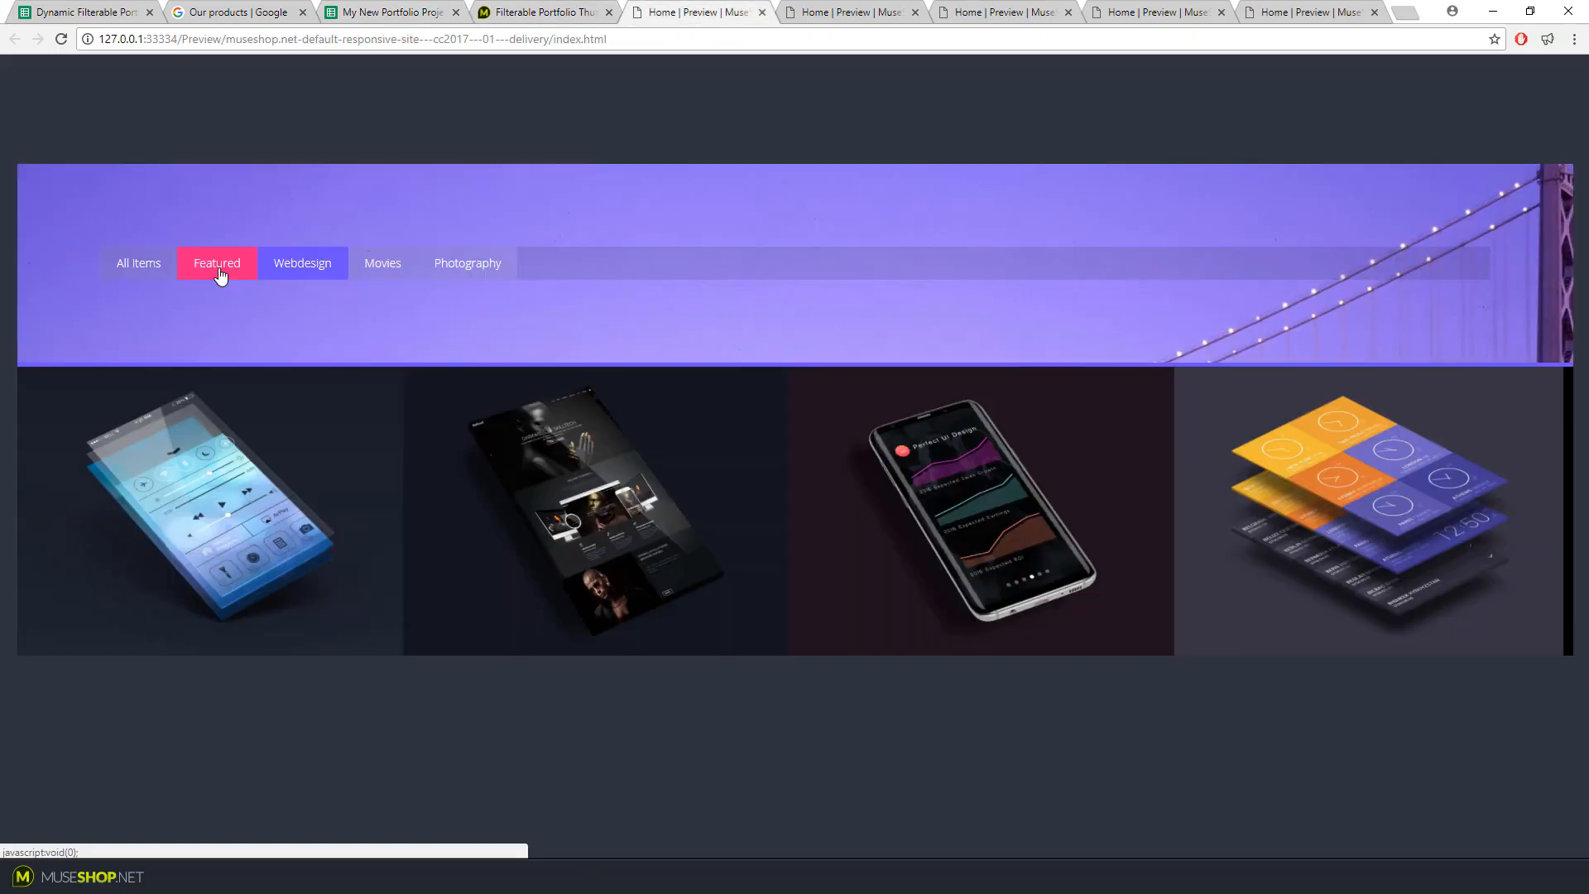
click(220, 271)
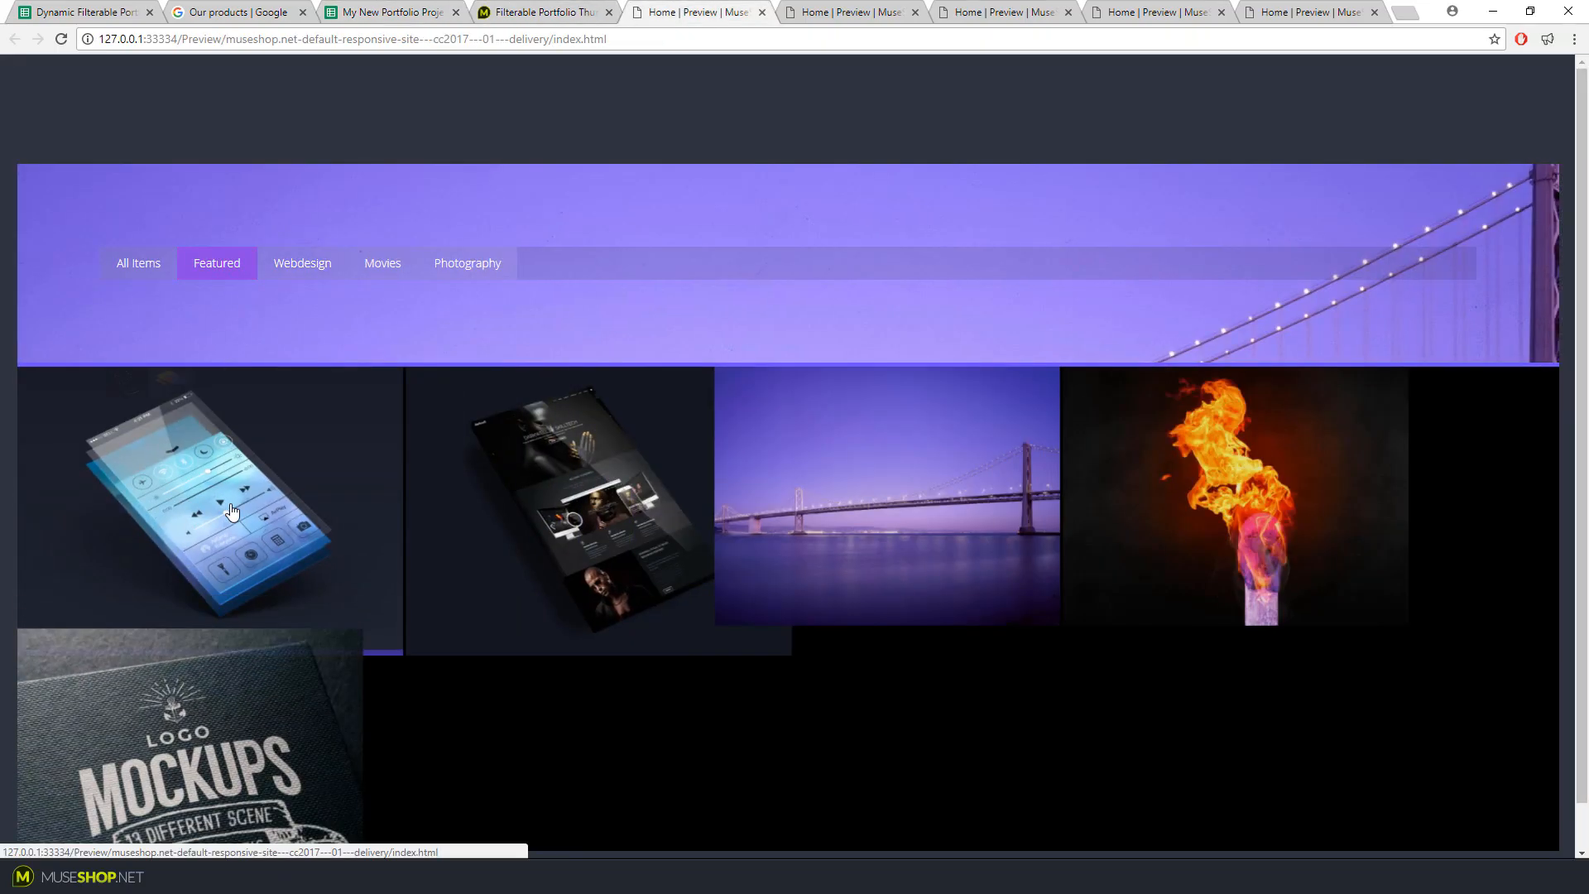
click(153, 259)
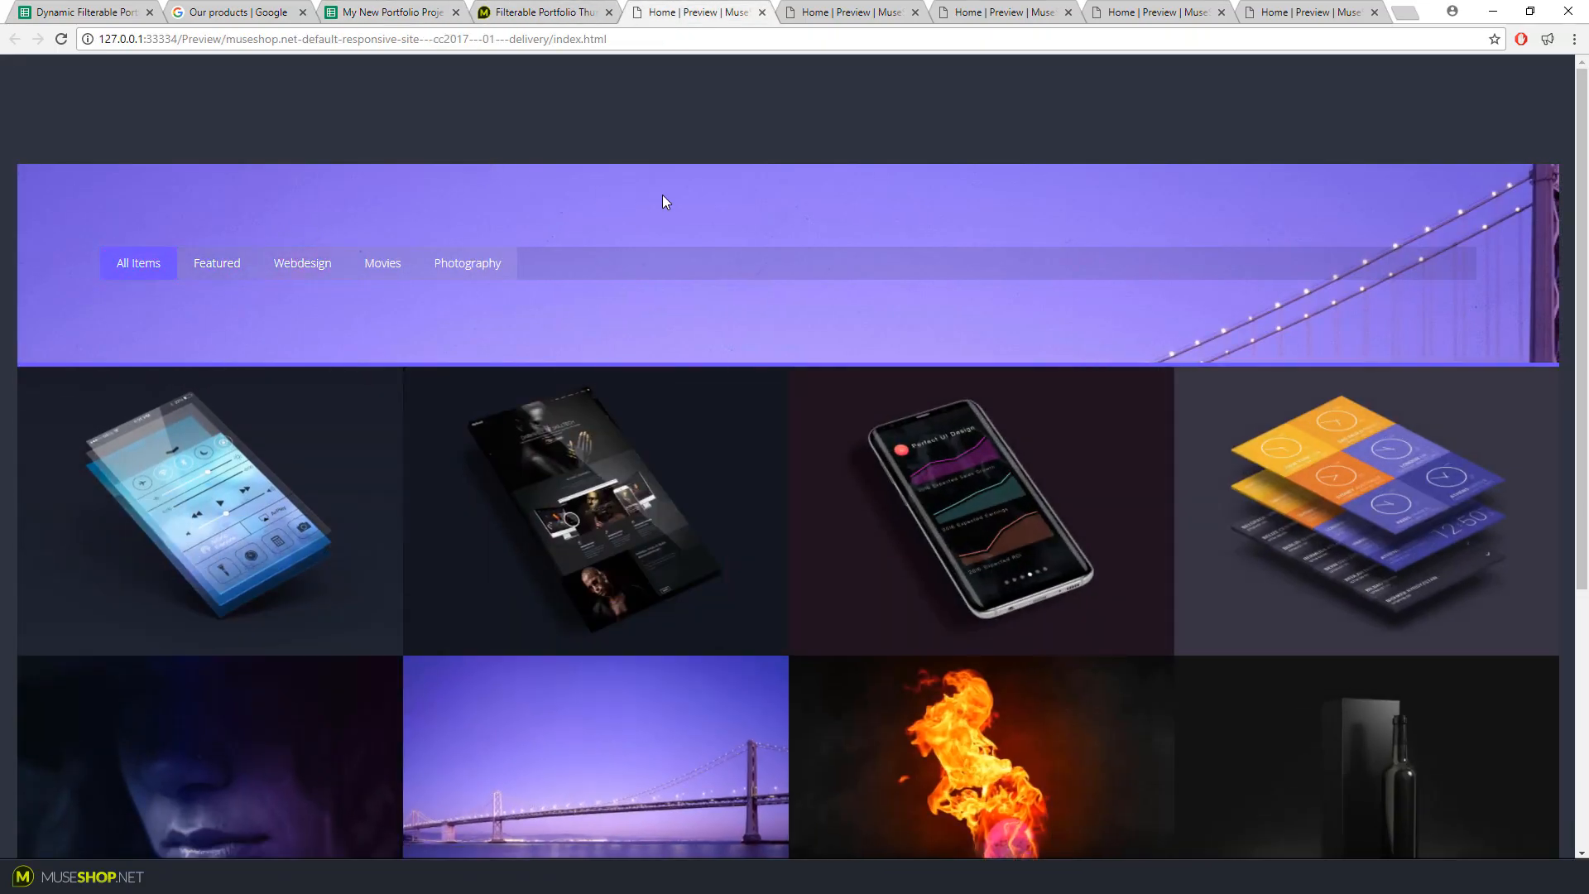
scroll(620, 331, down, 5)
scroll(1233, 391, up, 4)
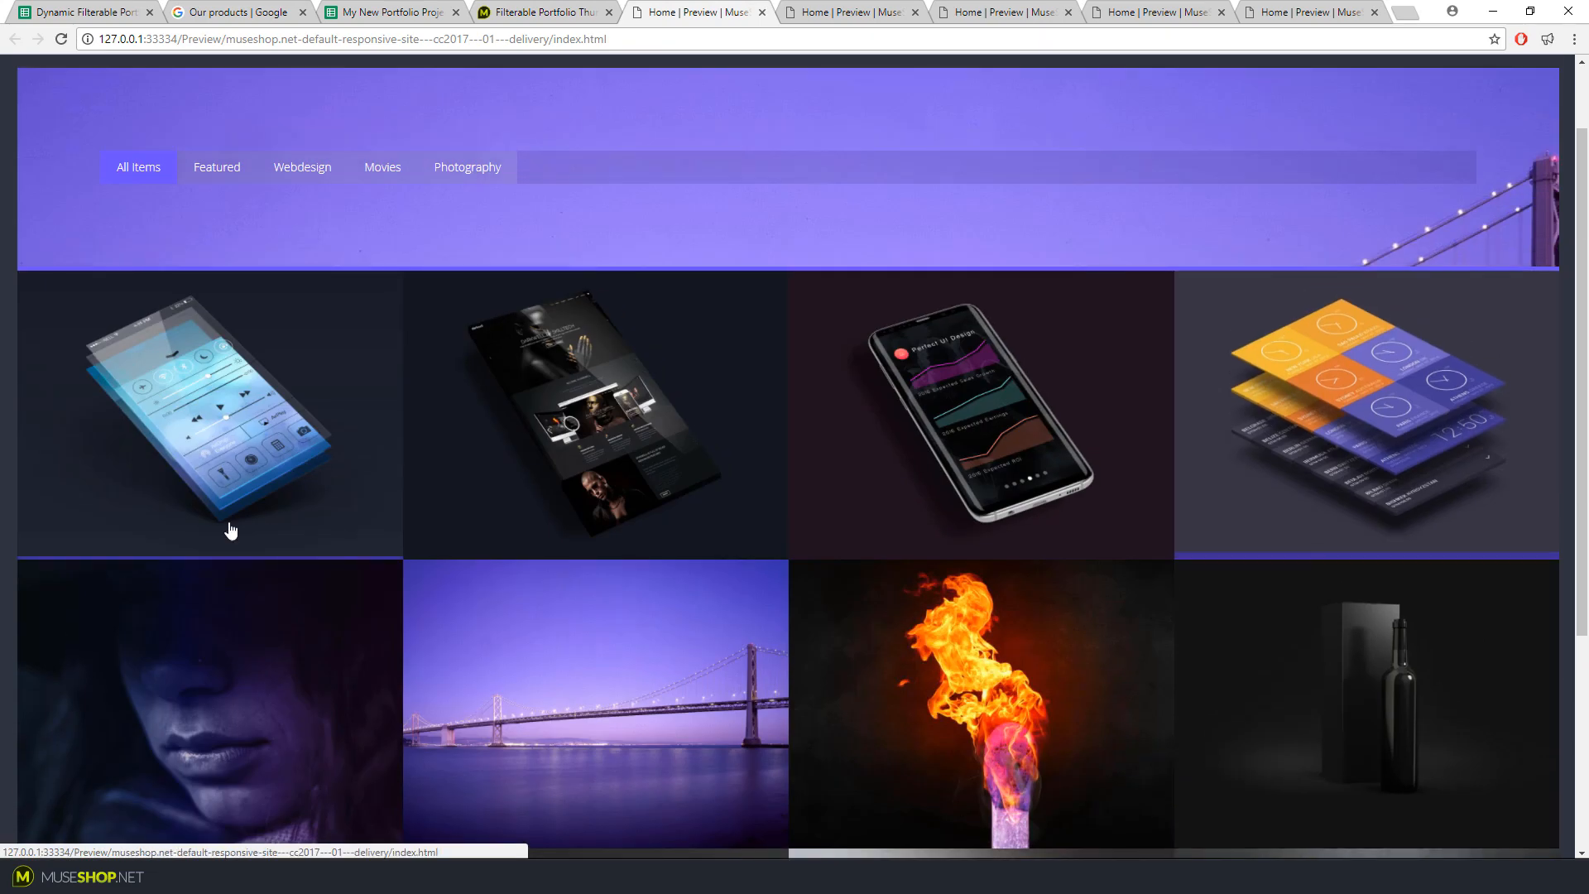
scroll(614, 405, up, 1)
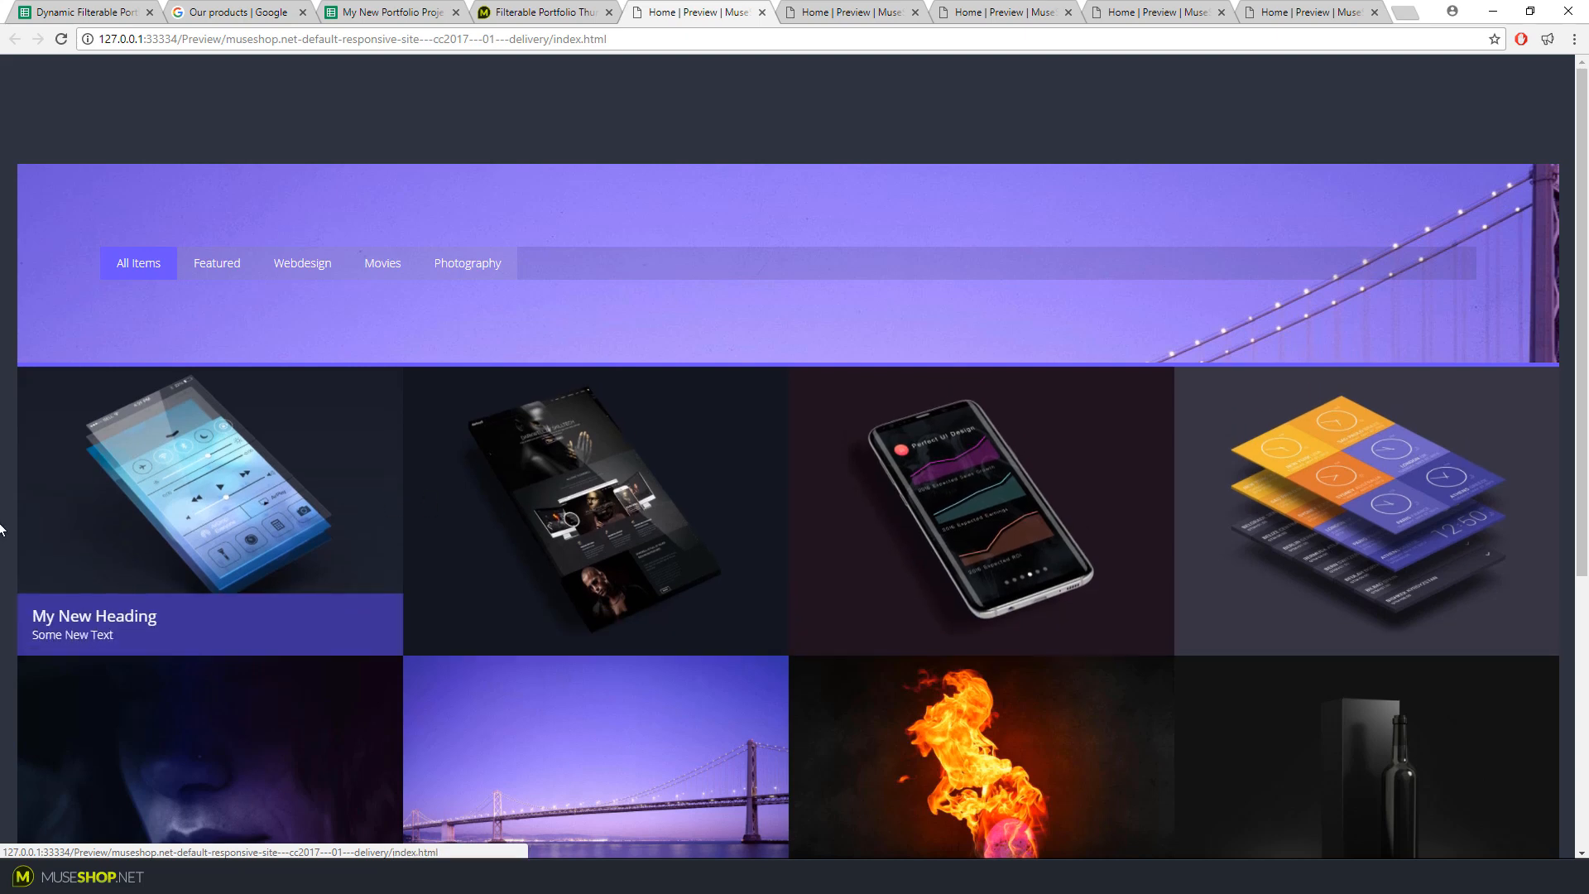
scroll(21, 546, down, 5)
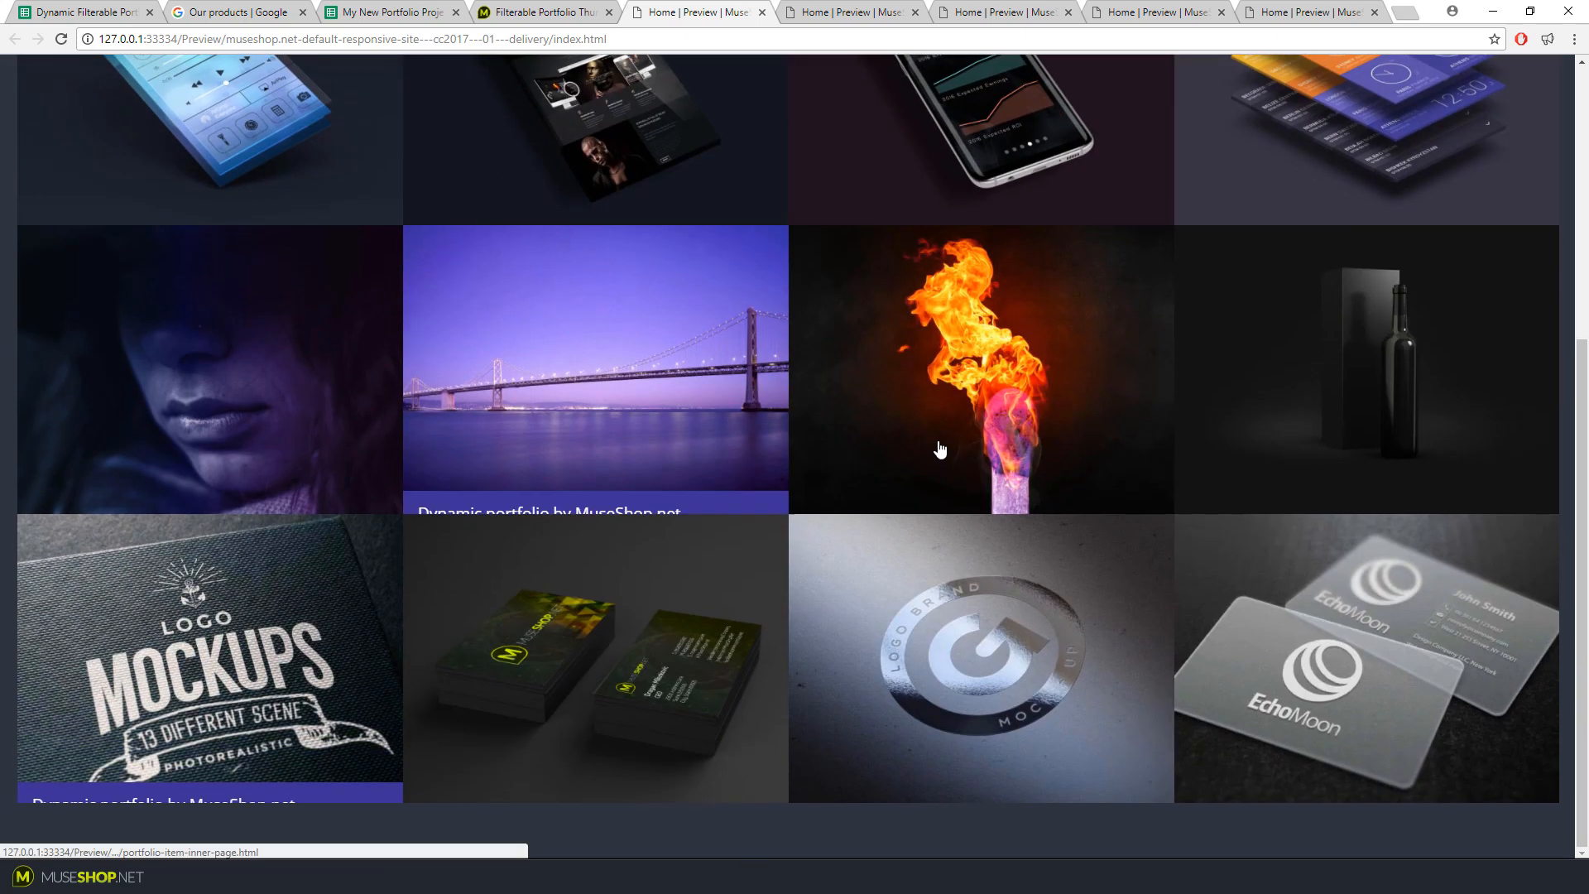
Bring up the newest Home page preview and close the four older preview tabs
click(1291, 12)
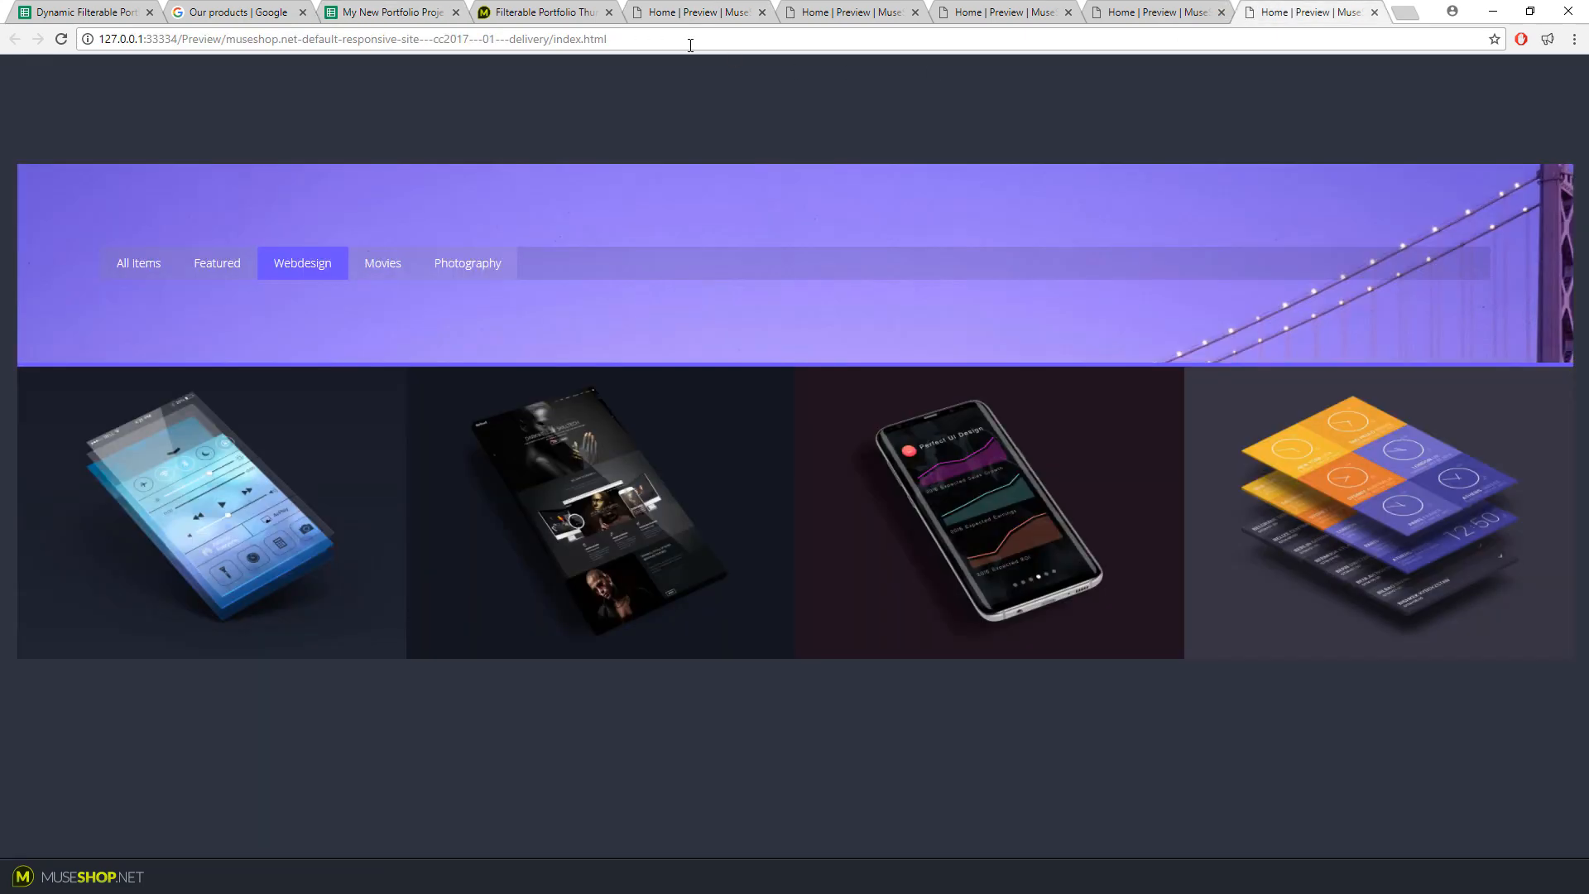
click(762, 12)
click(762, 12)
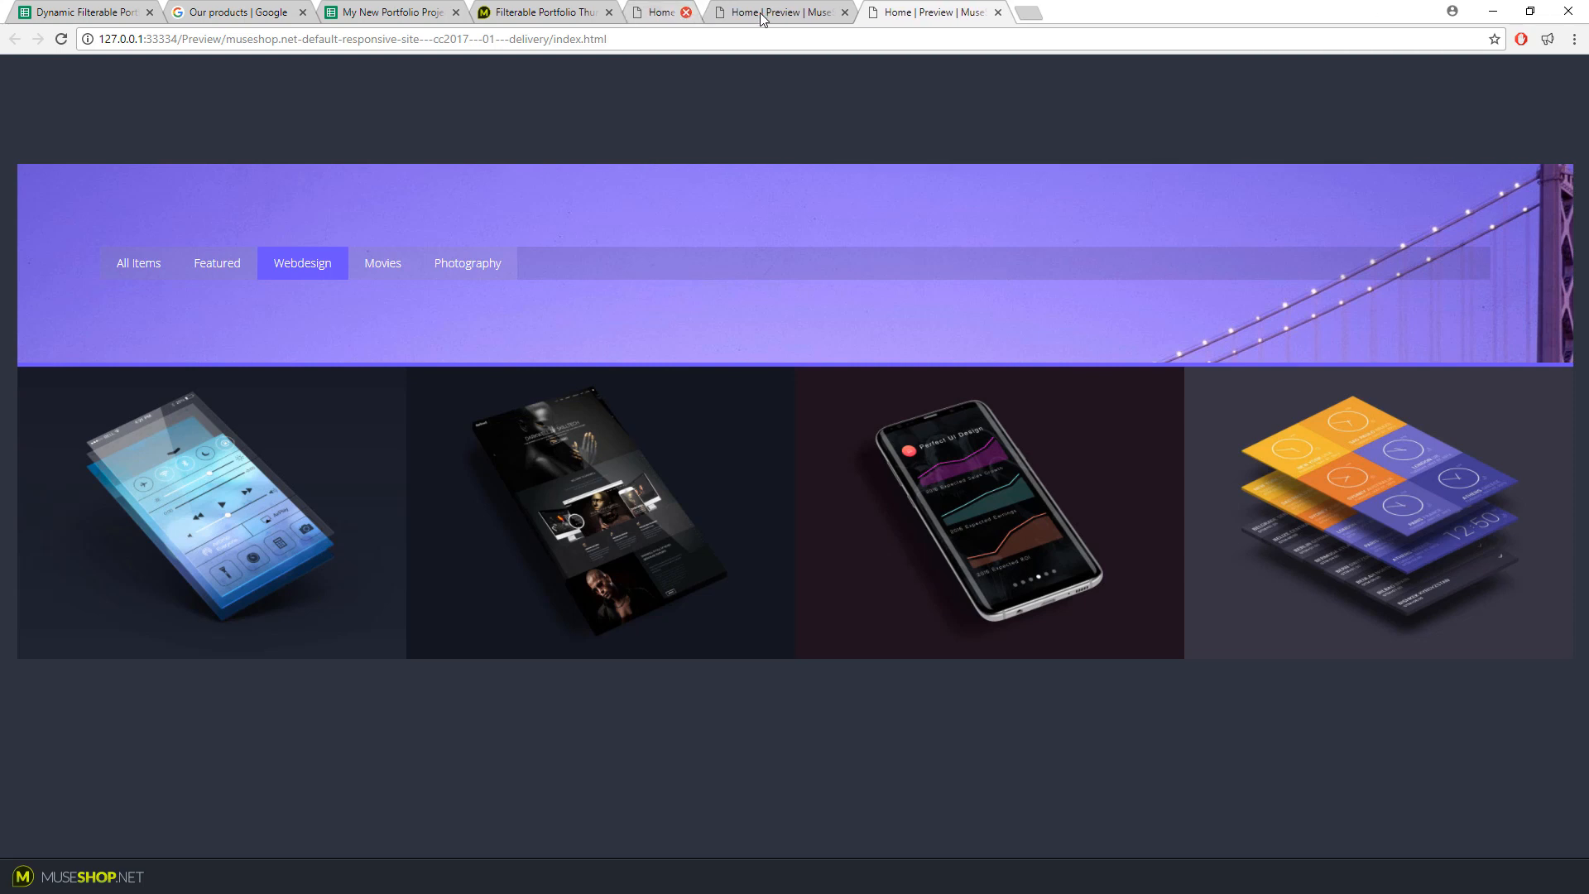
click(762, 12)
click(763, 12)
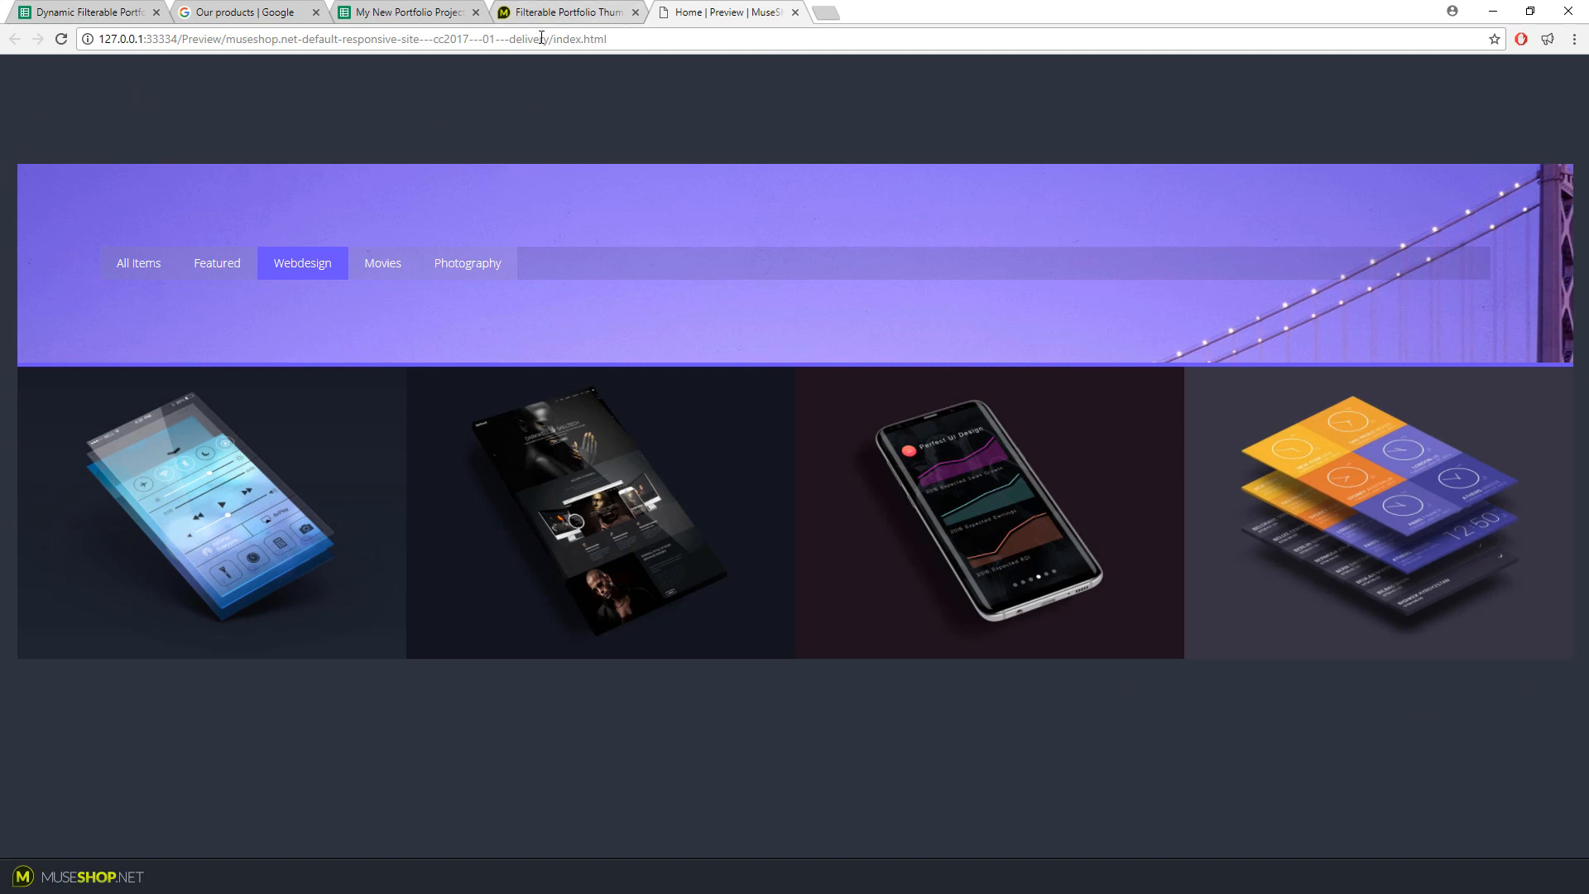
Check the preview page's file name in its address against the thumb_link column of the spreadsheet
click(391, 41)
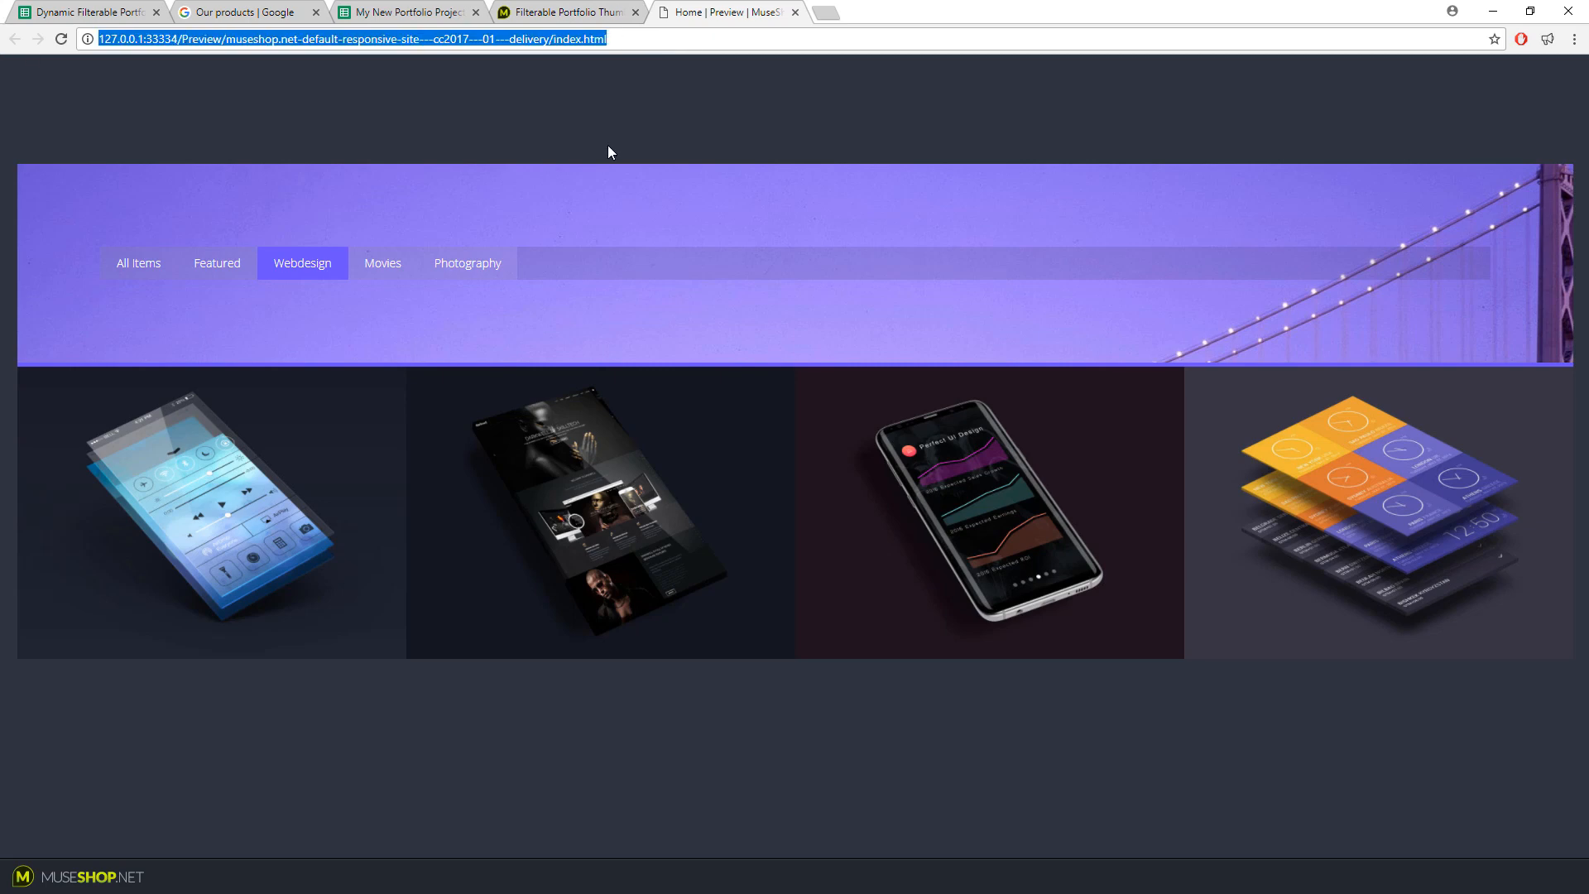
click(398, 12)
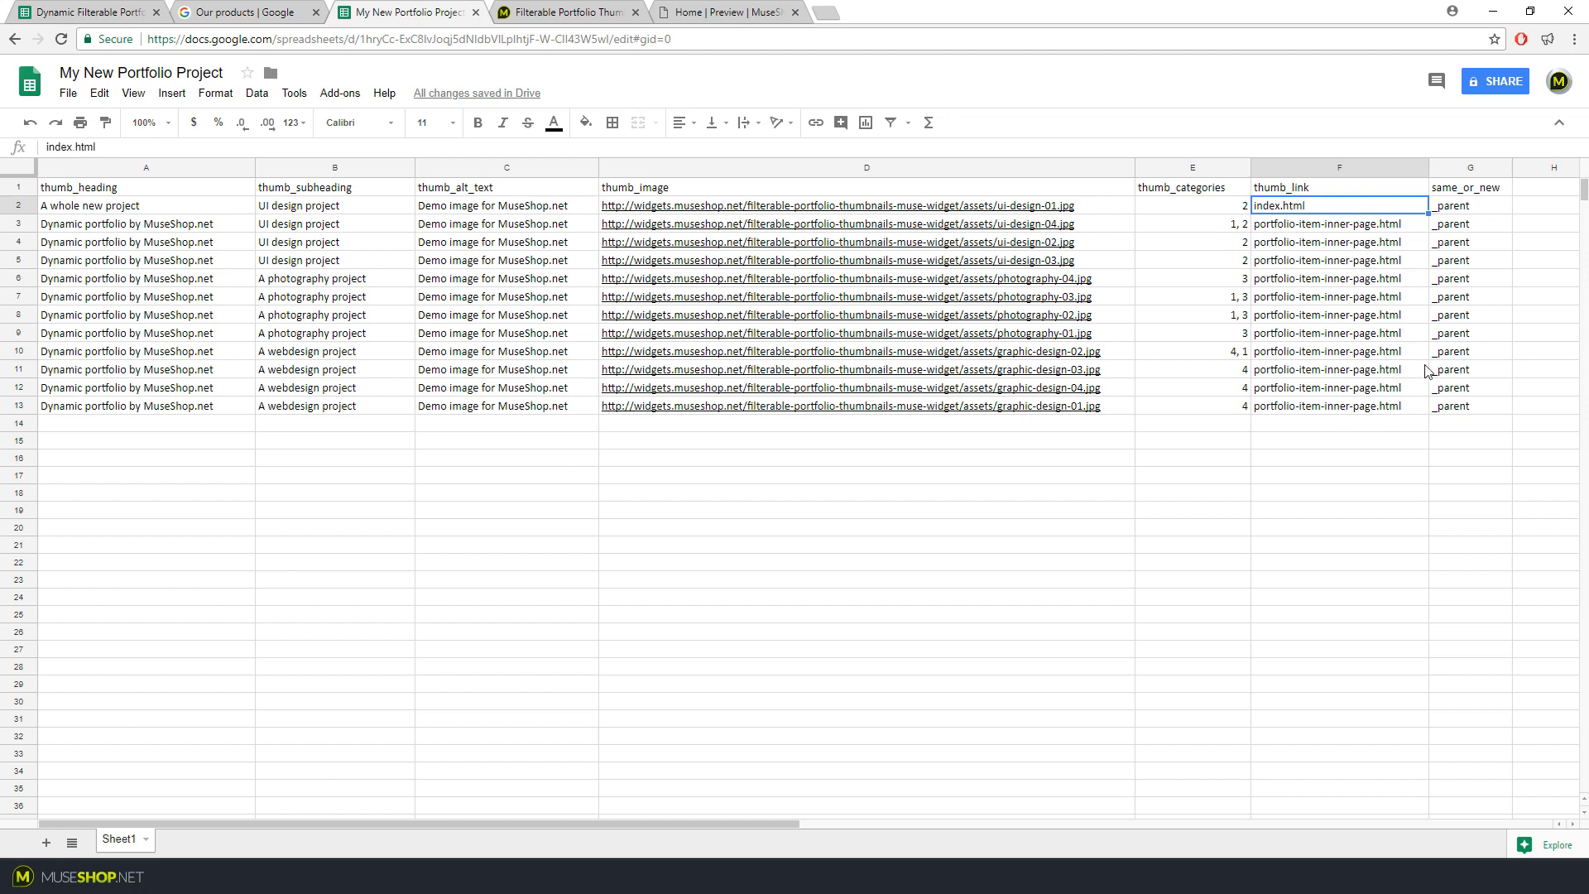
click(1345, 493)
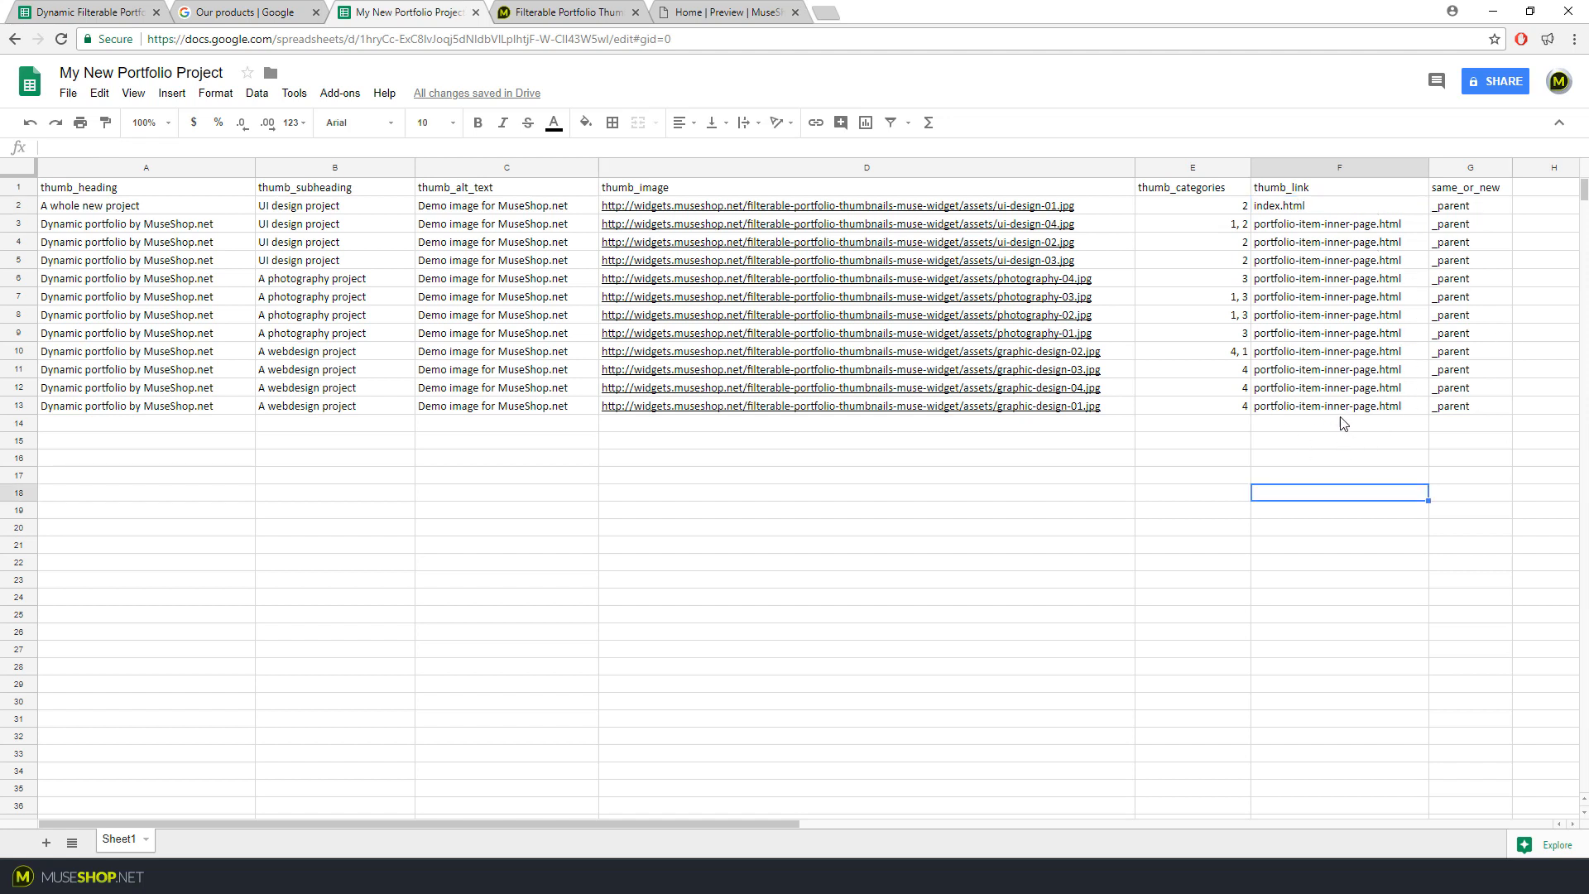
click(1340, 423)
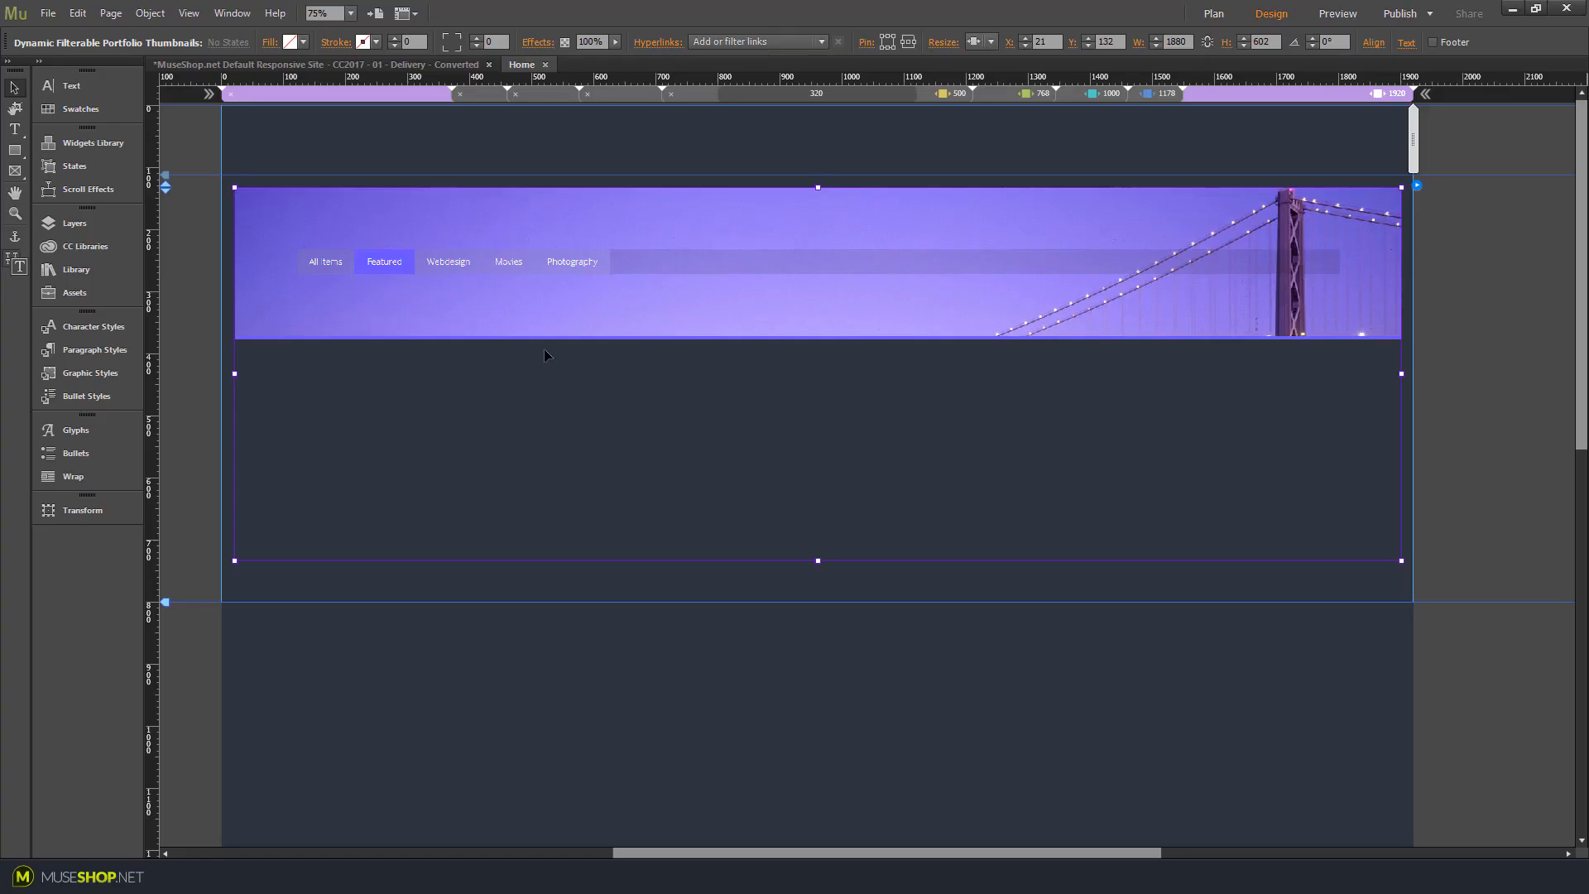
Add a page named Another Page beside Home in the Muse site plan and open its page properties
click(219, 66)
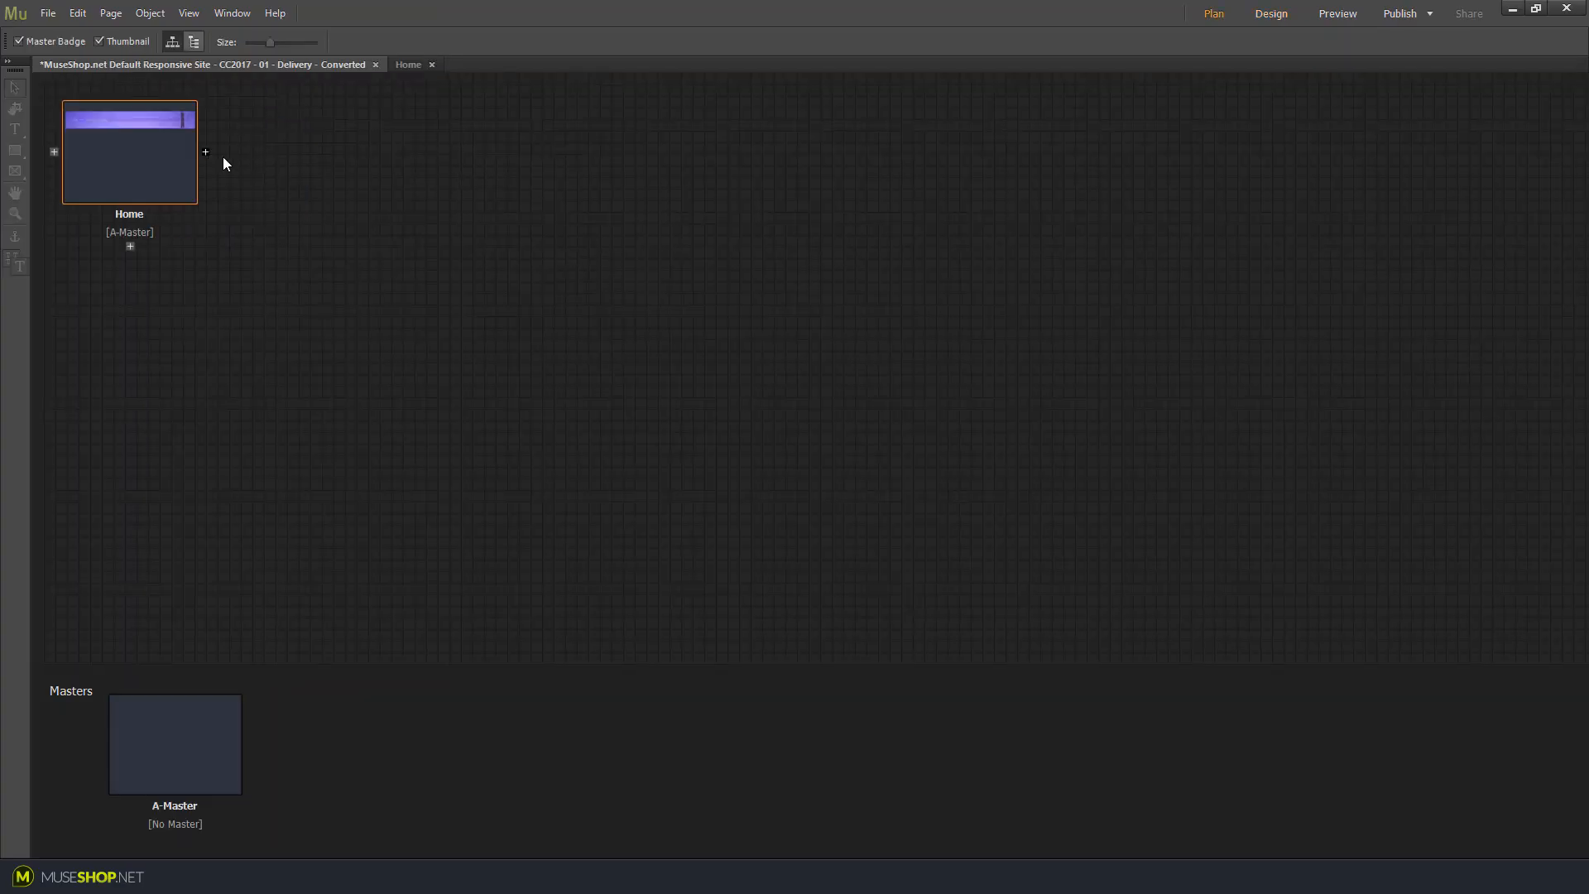
click(205, 151)
right_click(302, 129)
click(394, 250)
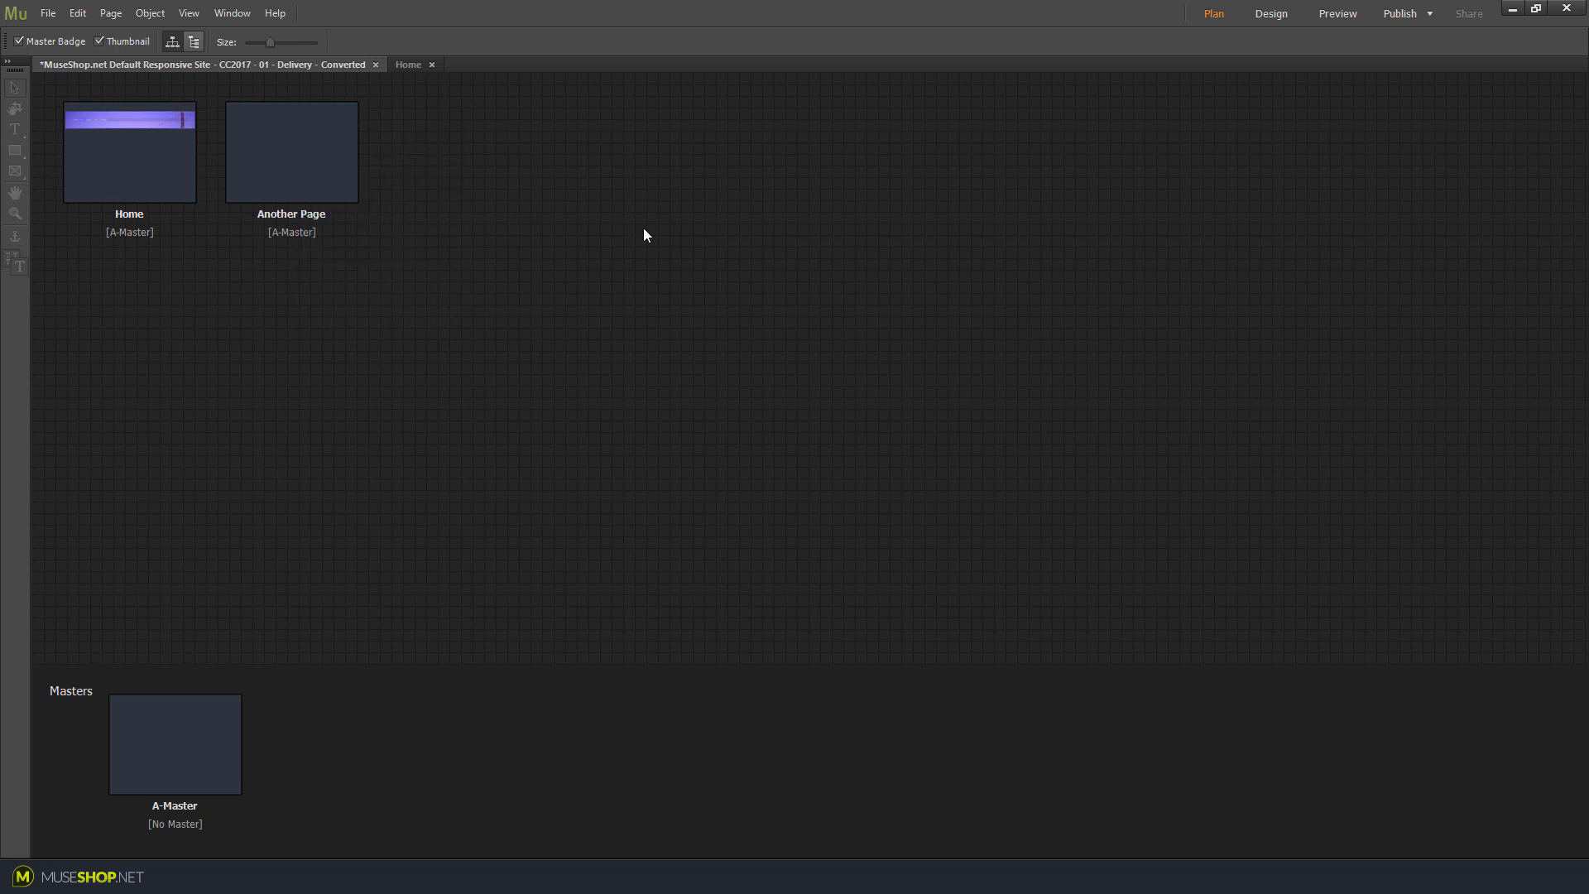
Copy the filename another-page from the page options and restore its Same as Page Name setting
click(852, 250)
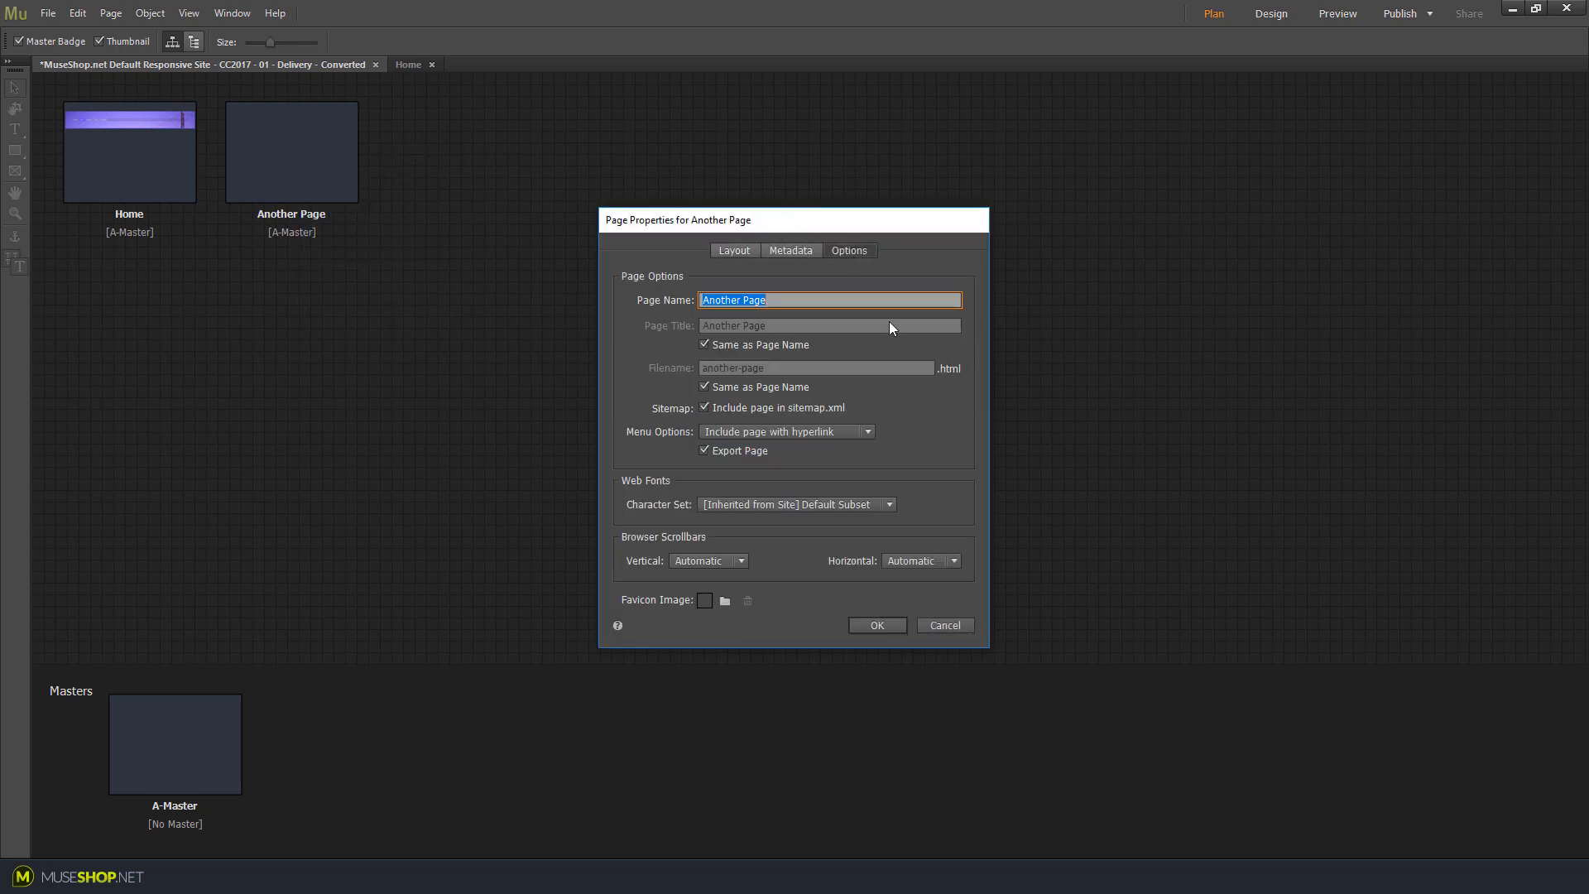
click(704, 388)
drag(772, 301, 700, 321)
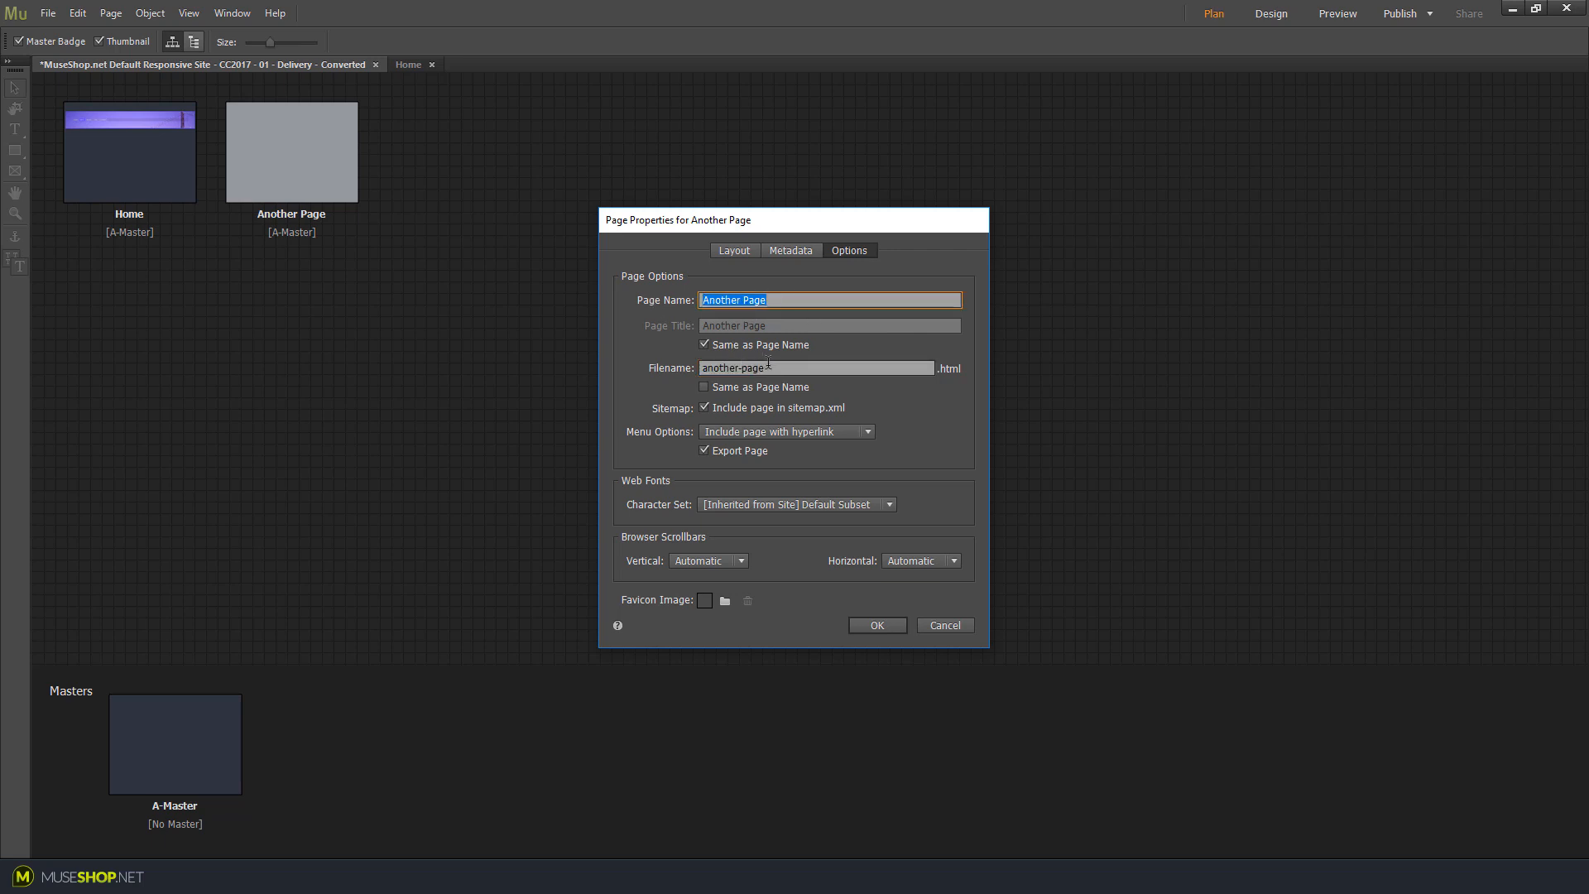
drag(768, 367, 557, 361)
right_click(734, 367)
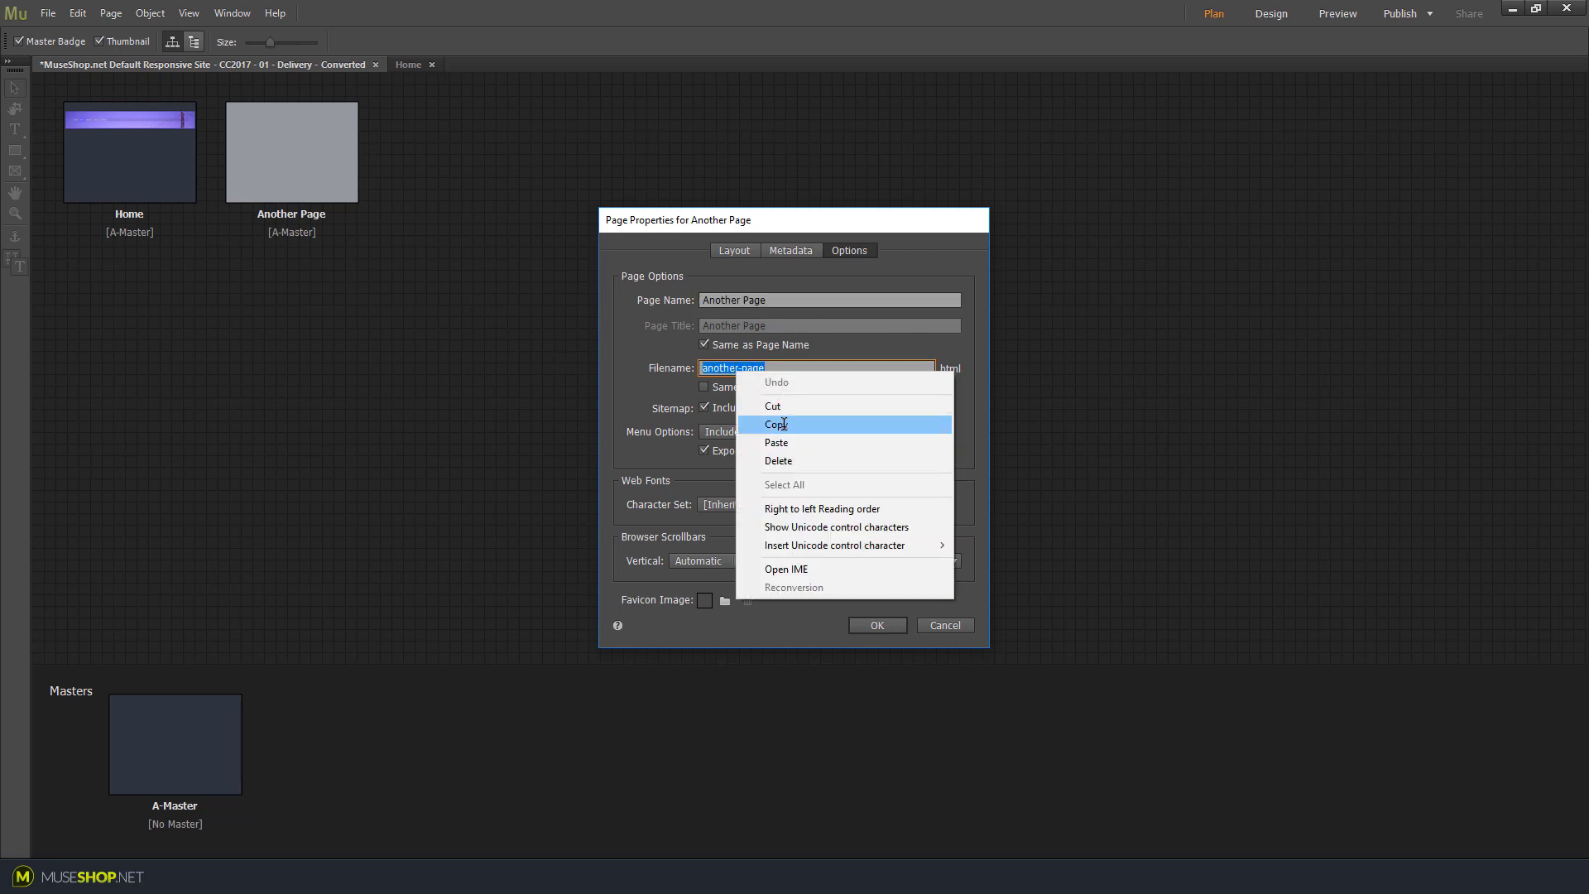
click(766, 422)
click(705, 387)
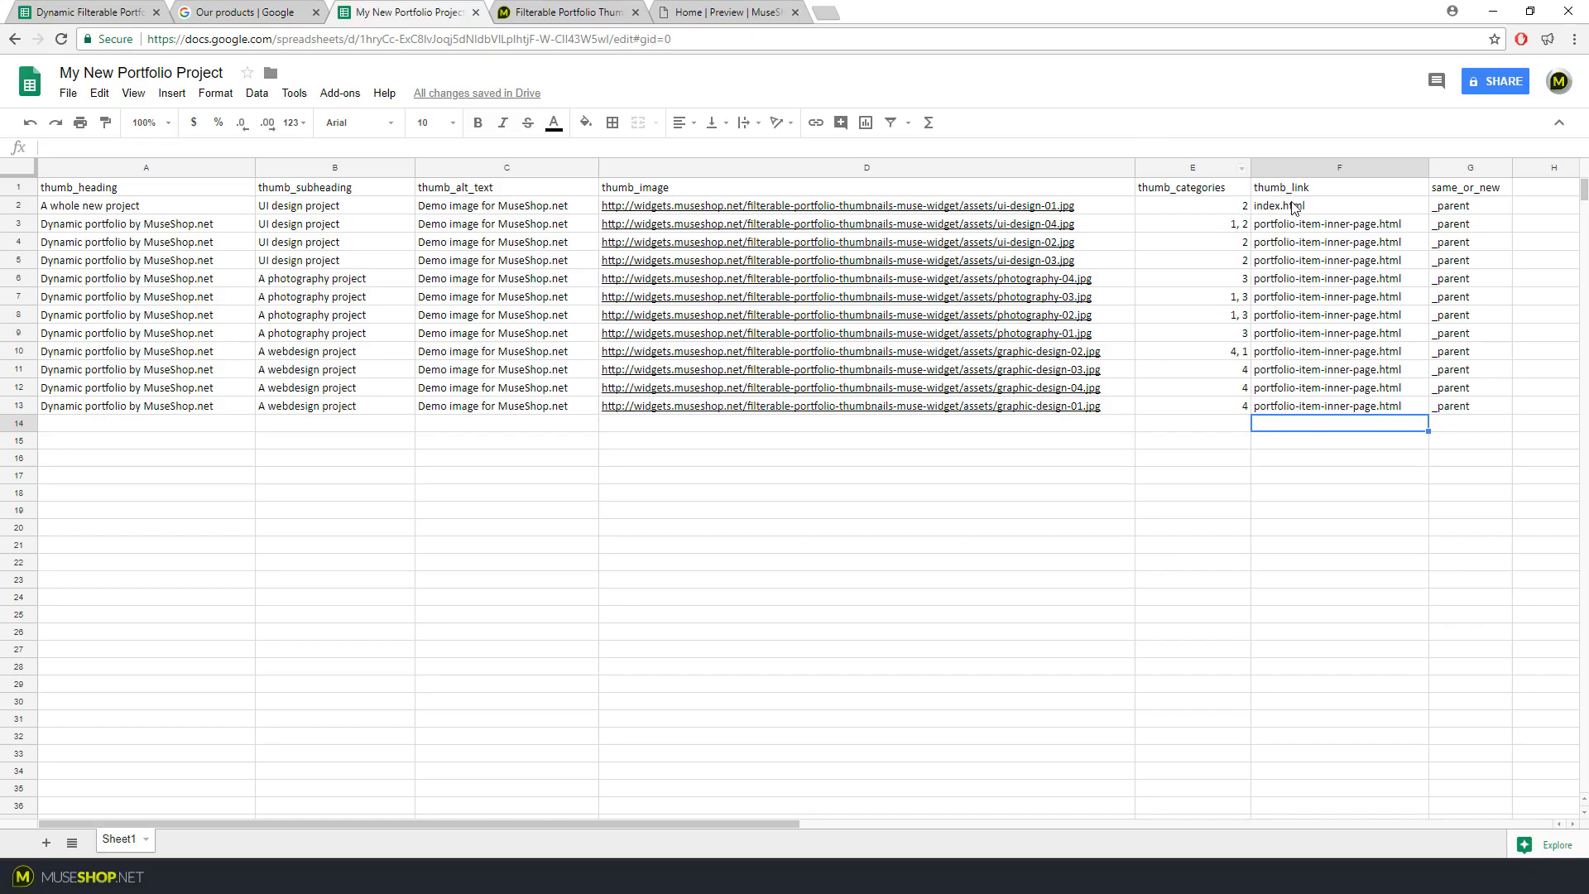
Set the thumb_link of the A whole new project row to another-page.html in the My New Portfolio Project spreadsheet
double_click(1267, 205)
key(ctrl+v)
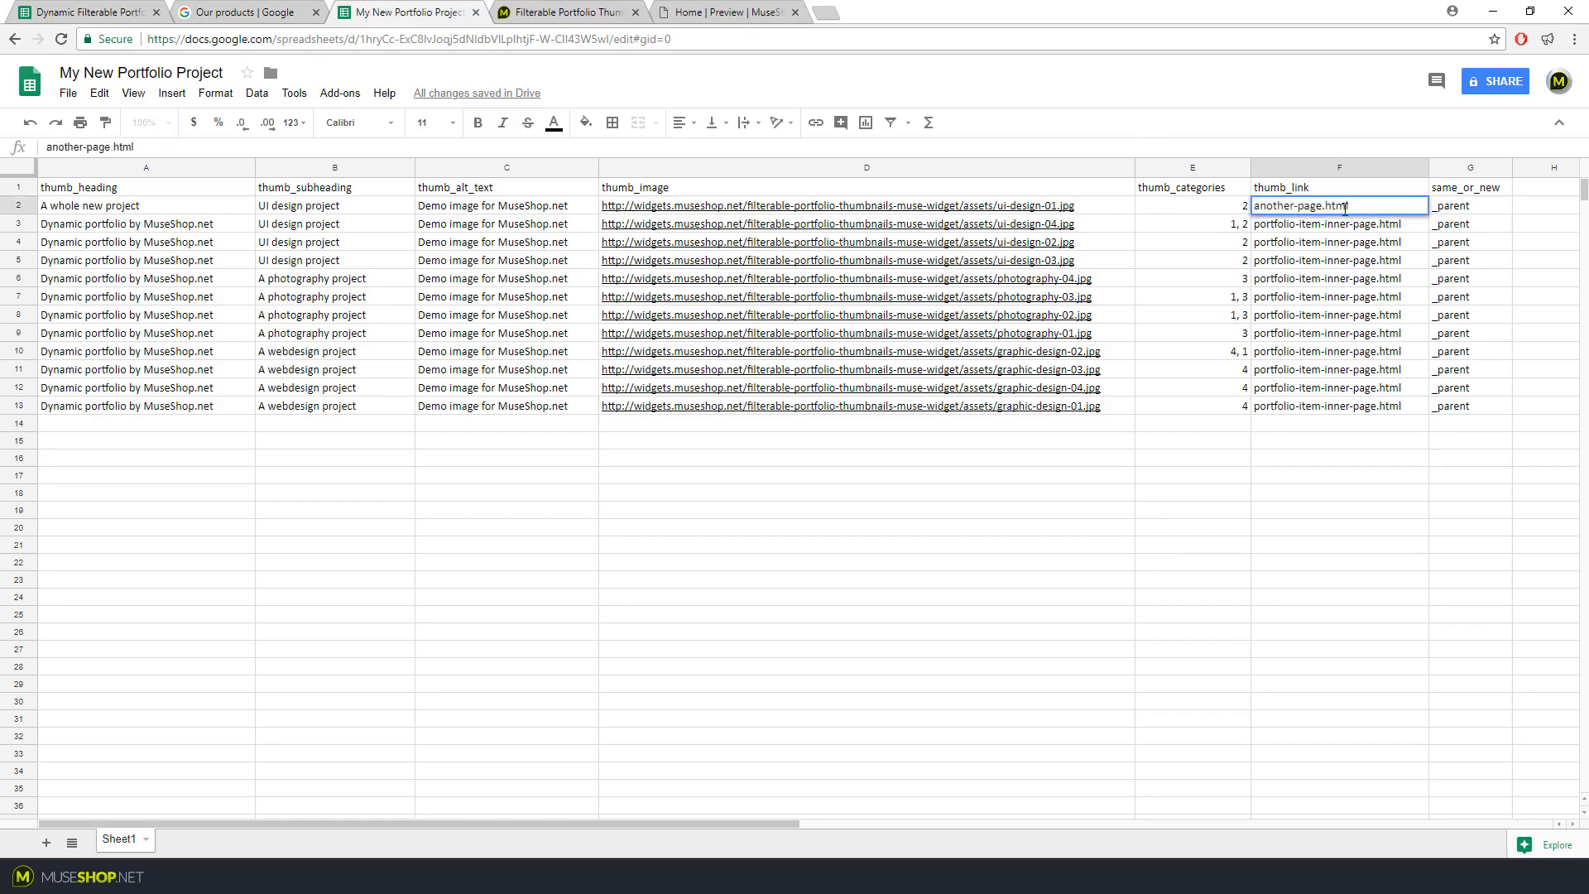
drag(1322, 206, 1349, 205)
key(Return)
Set the same_or_new value of the A whole new project row to _blank
click(1465, 208)
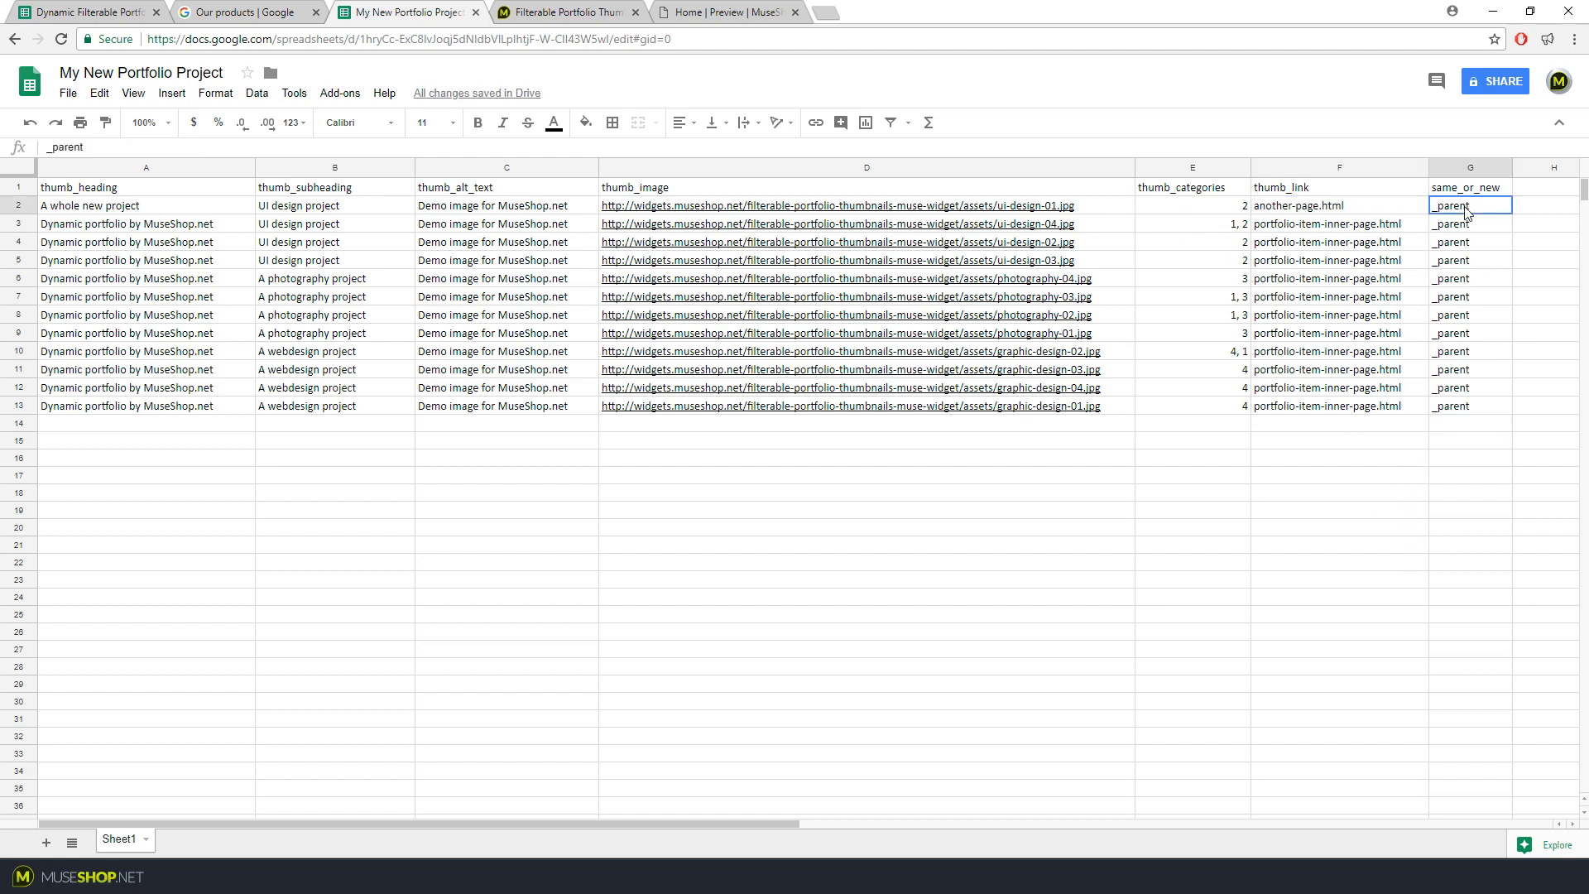
double_click(1470, 207)
drag(1440, 206, 1503, 206)
click(1483, 208)
double_click(1467, 205)
text(_blank)
key(Tab)
click(1259, 207)
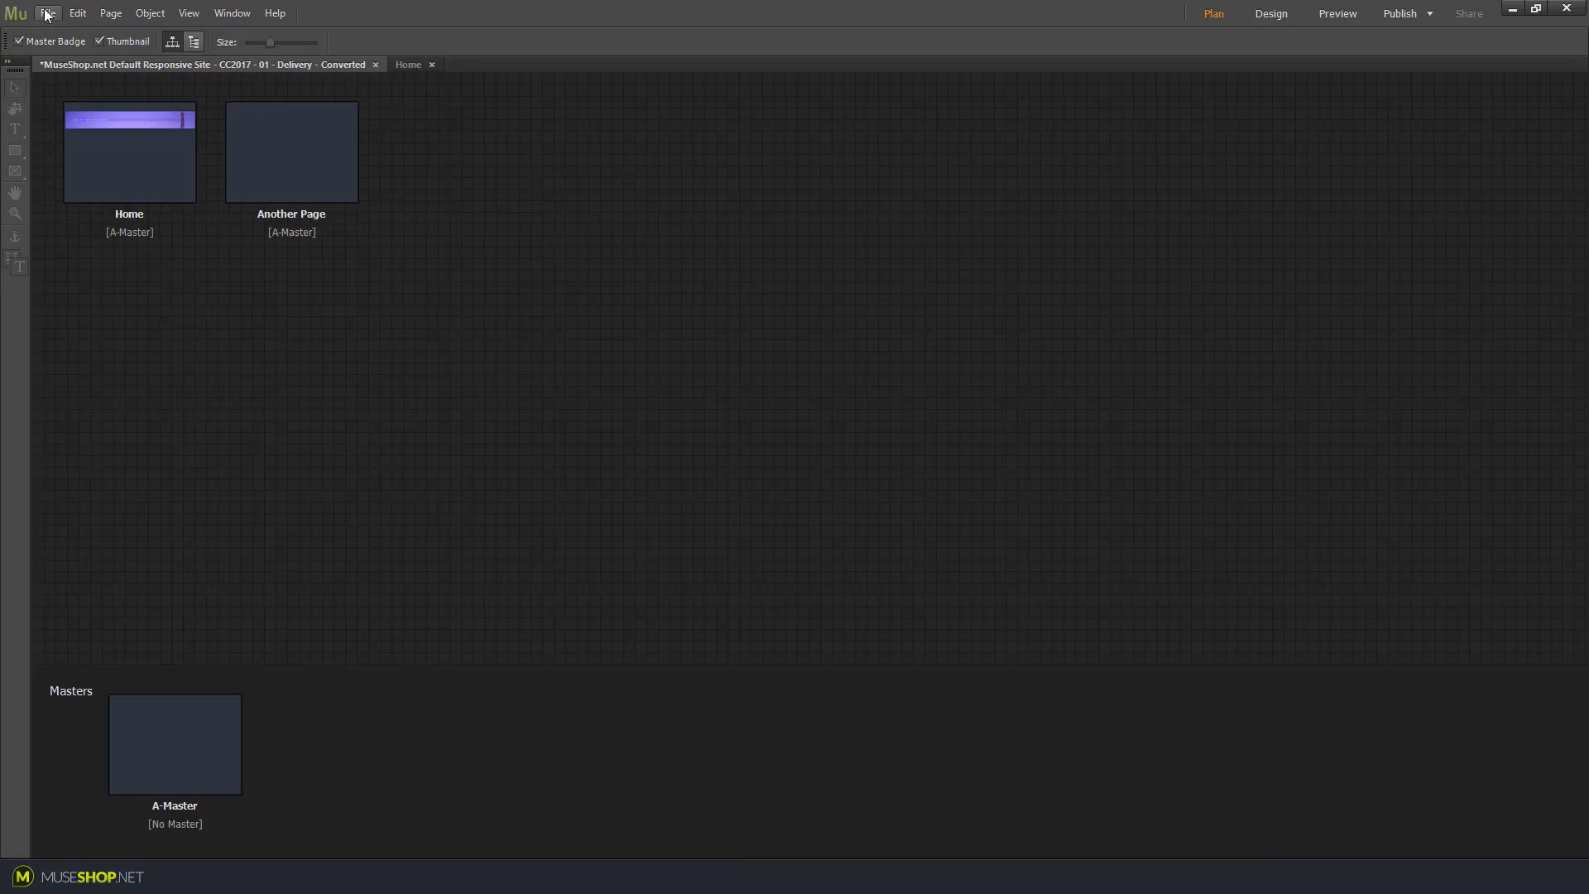
Preview the Home page from Muse in the browser, filter to Webdesign, follow the A whole new project thumbnail, and check the opened page's file name
click(47, 12)
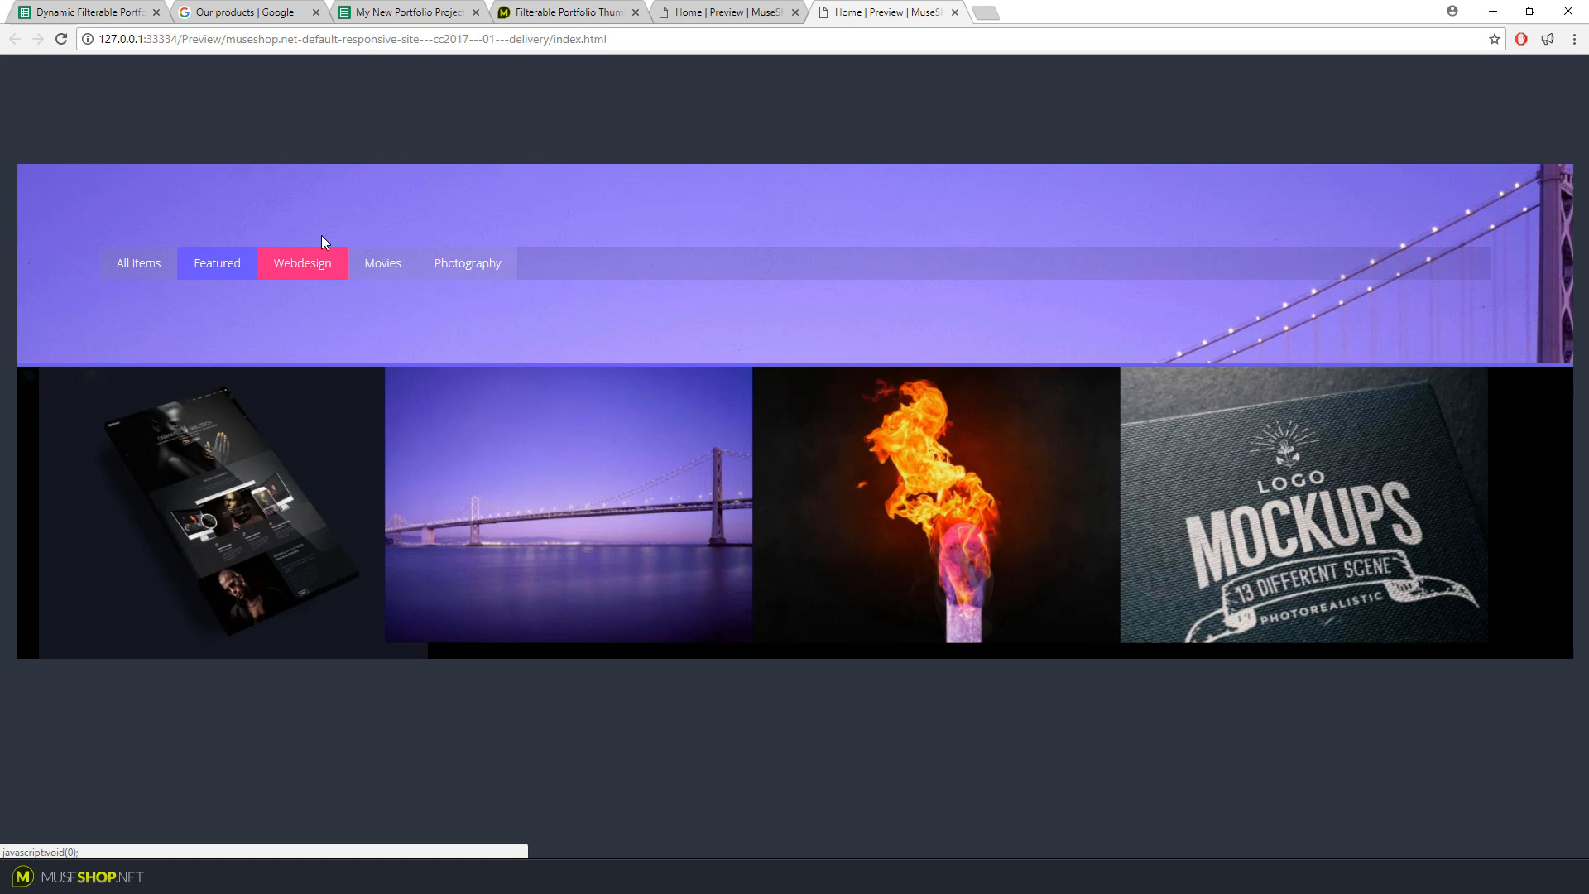
click(321, 240)
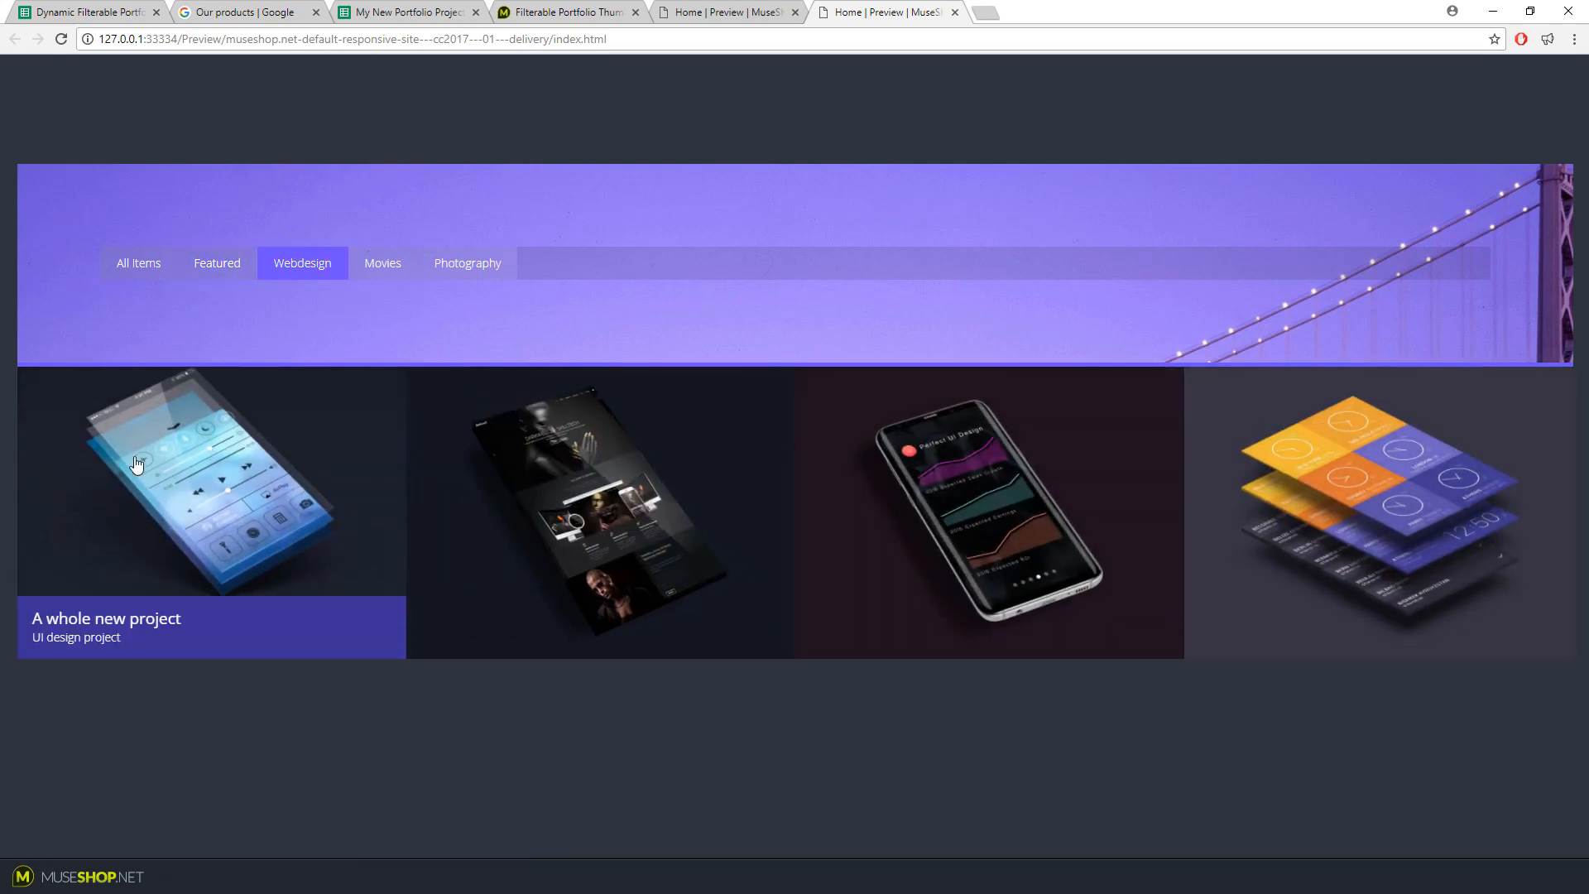
click(235, 466)
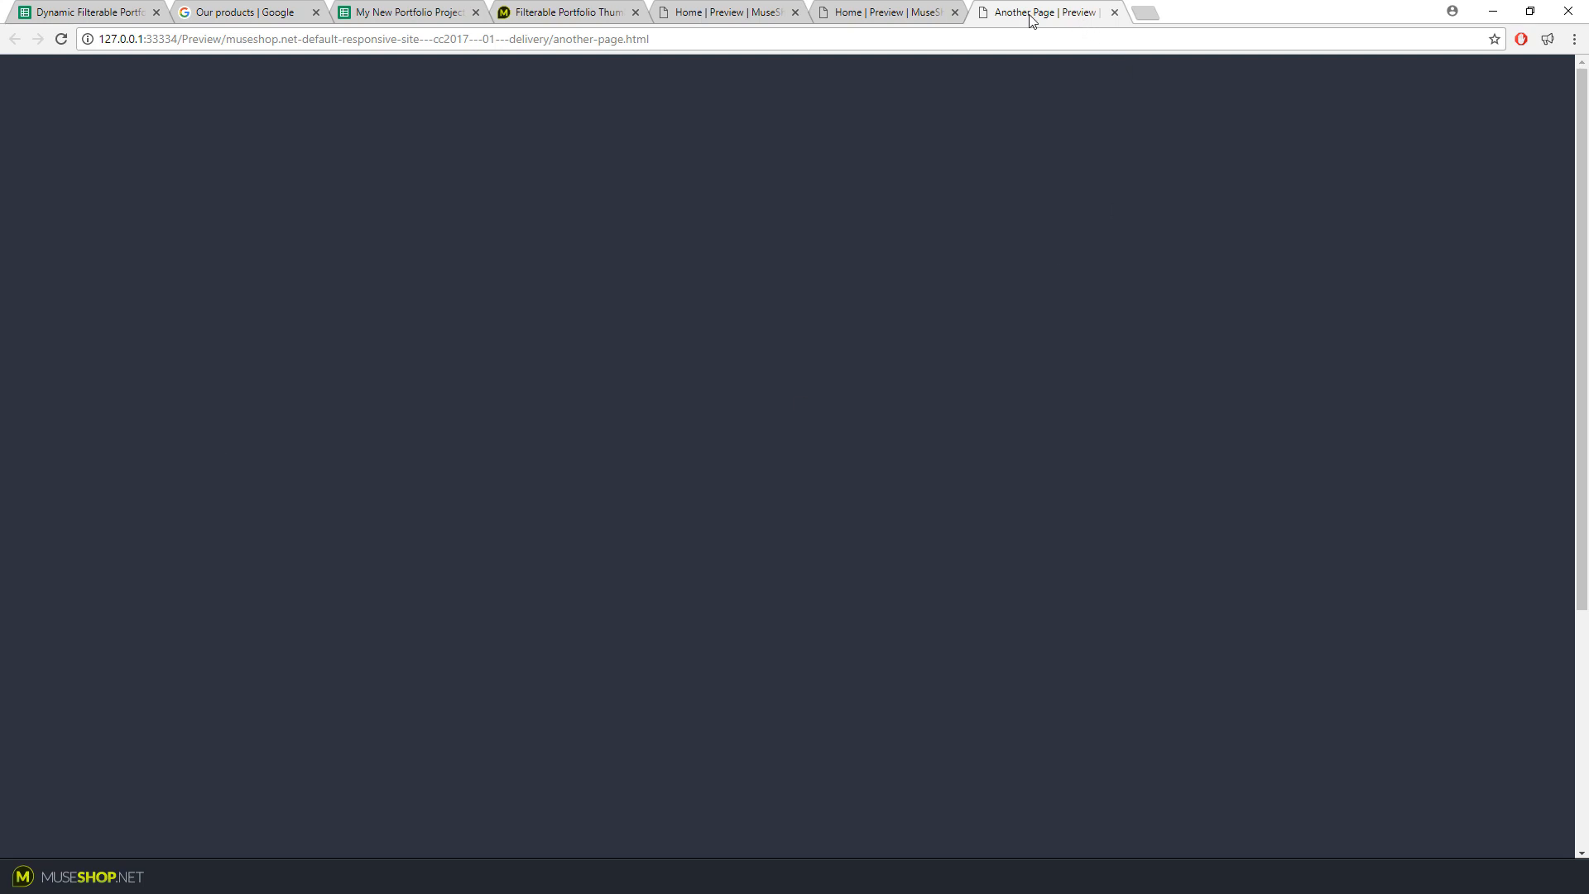
drag(554, 42, 803, 42)
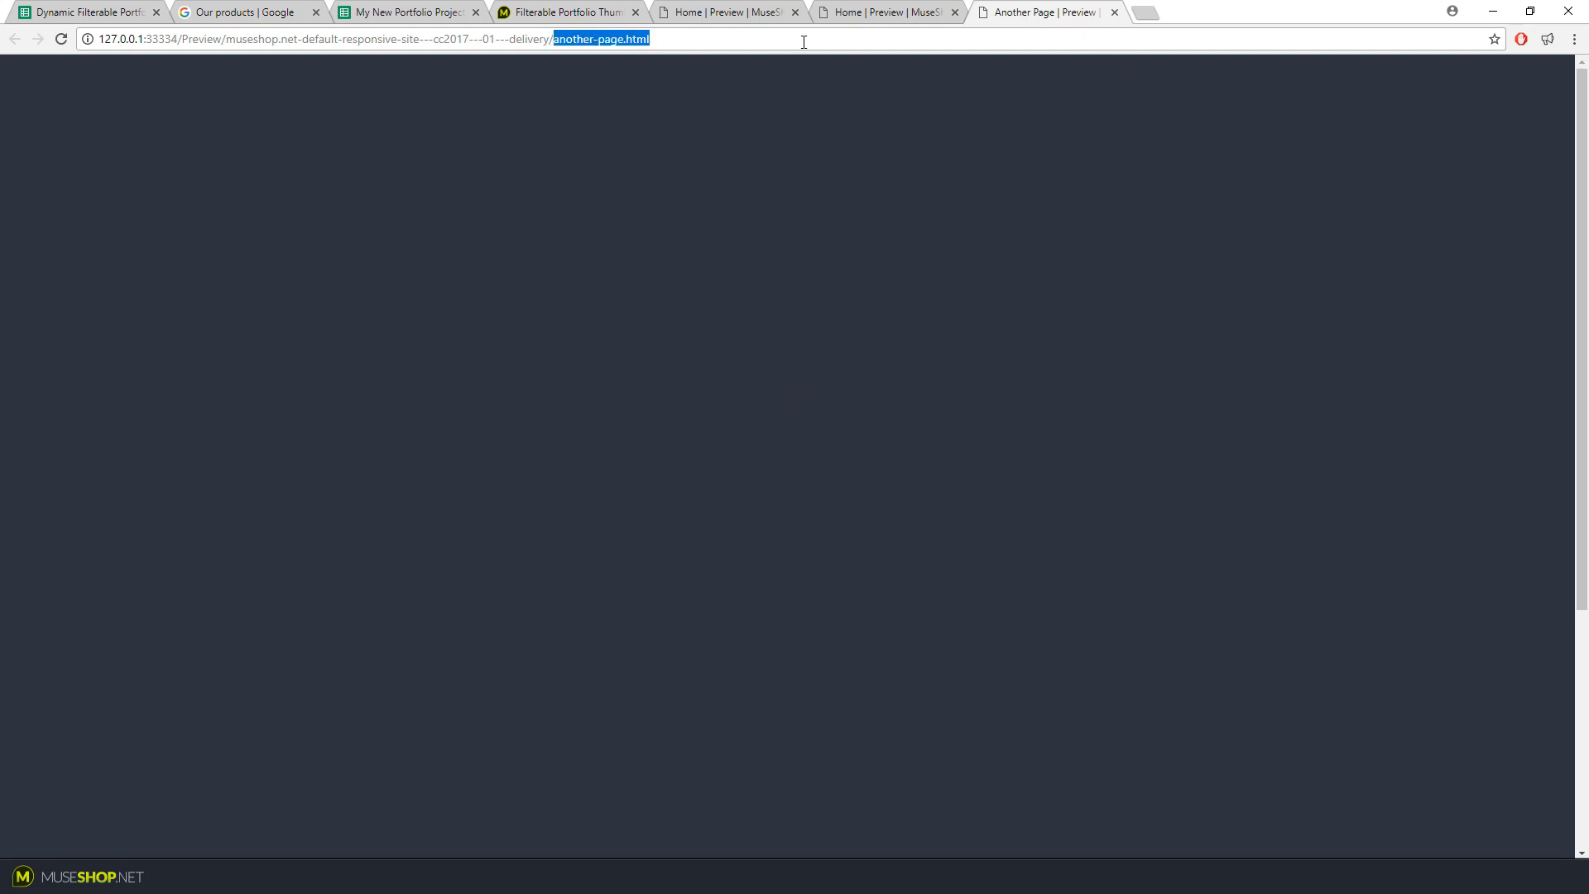
key(alt+Tab)
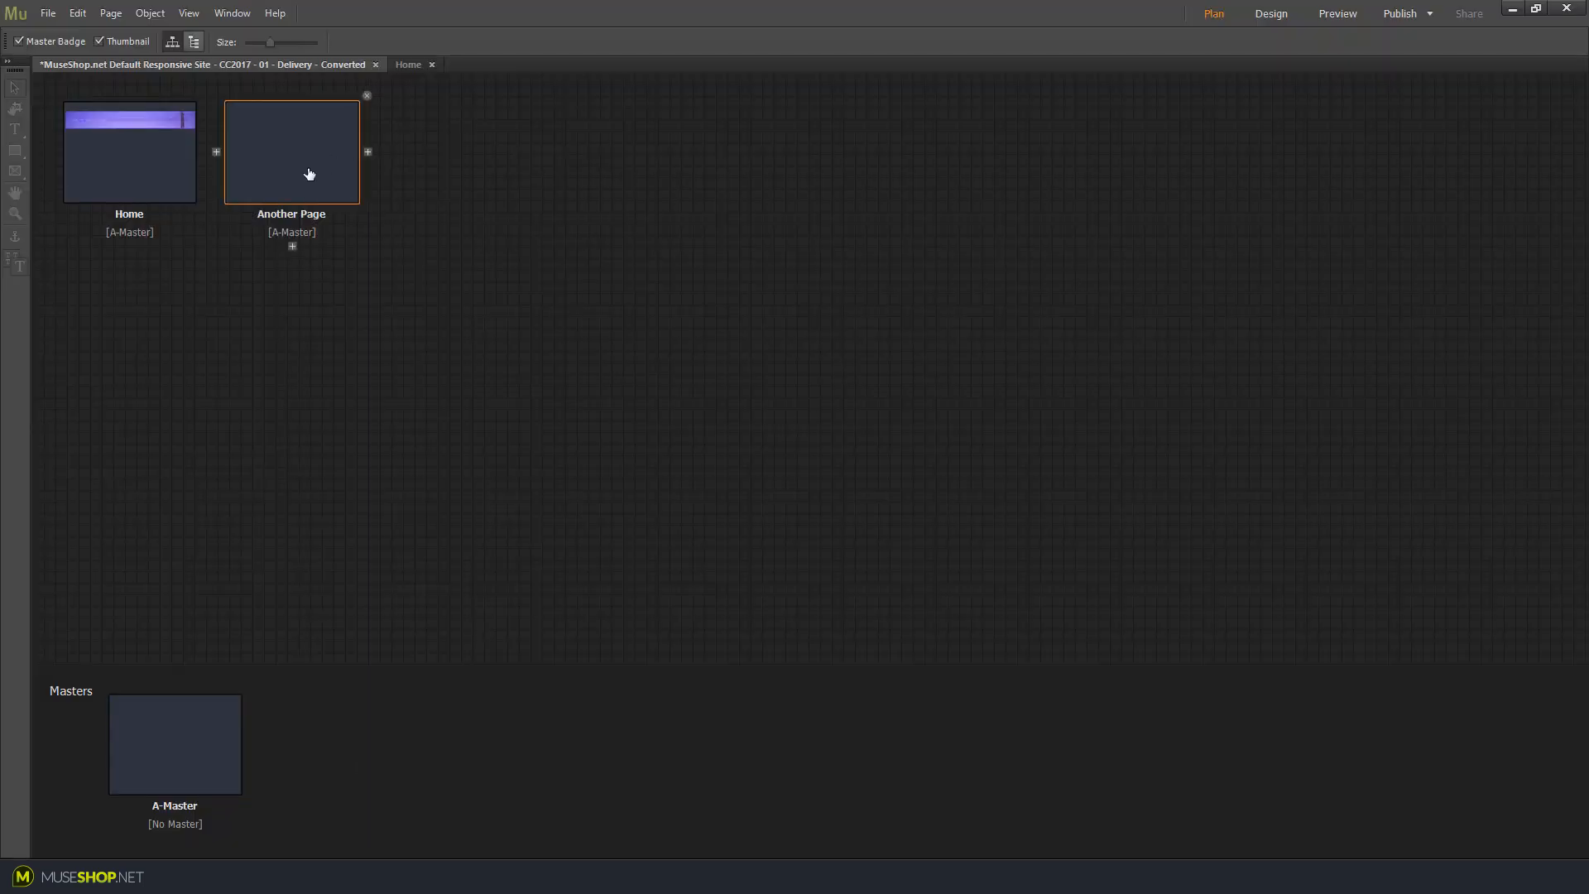
key(alt+Tab)
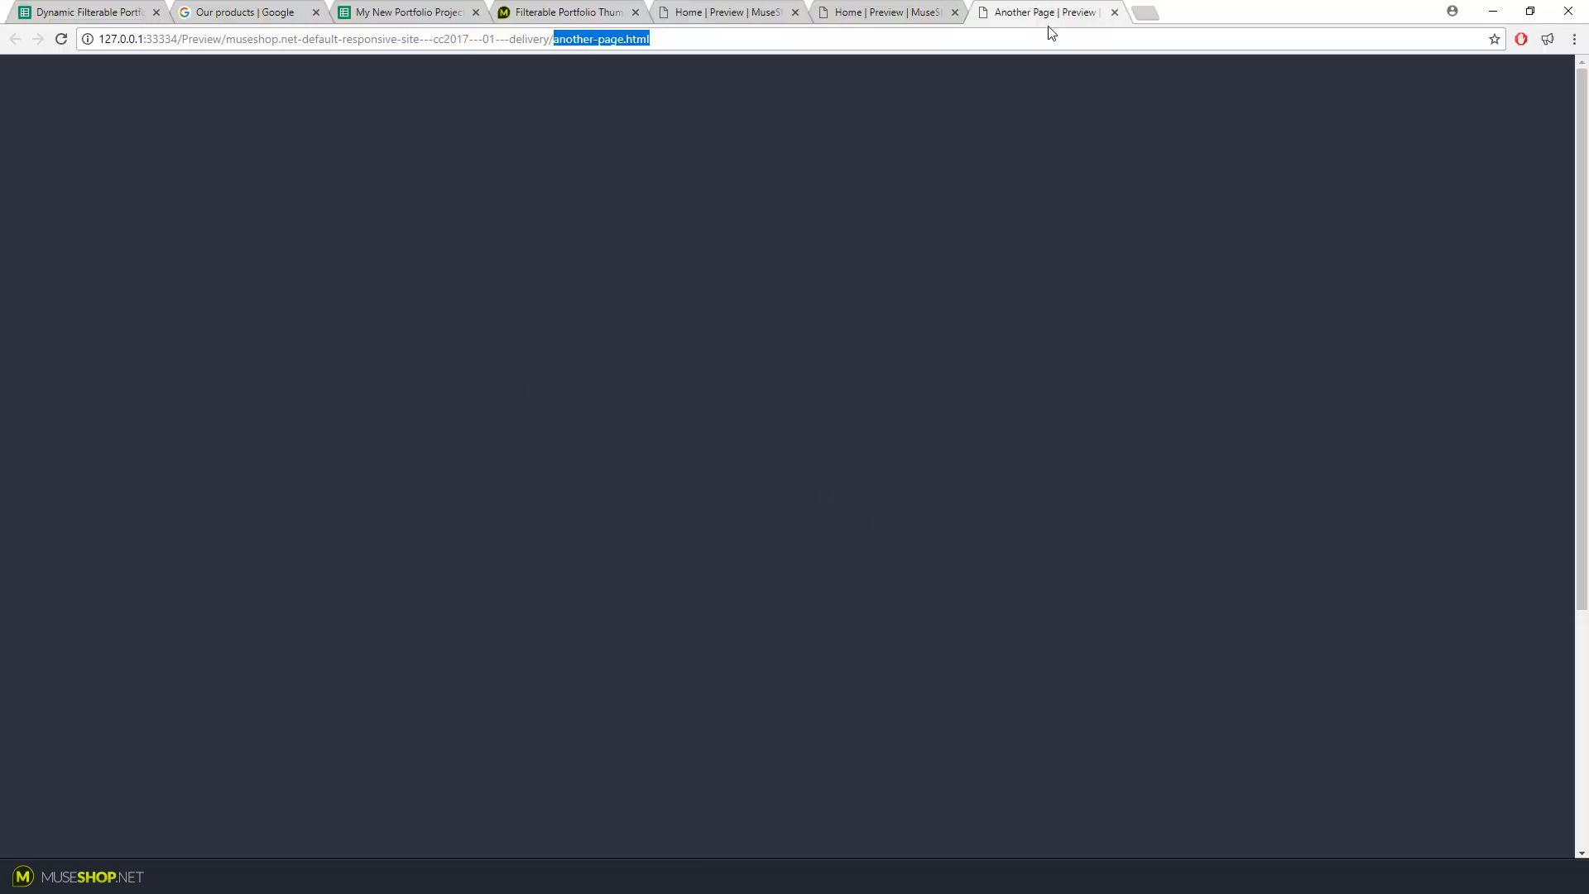
Close the Another Page preview, test the first thumbnail's link once more, and return to the My New Portfolio Project spreadsheet
click(1115, 12)
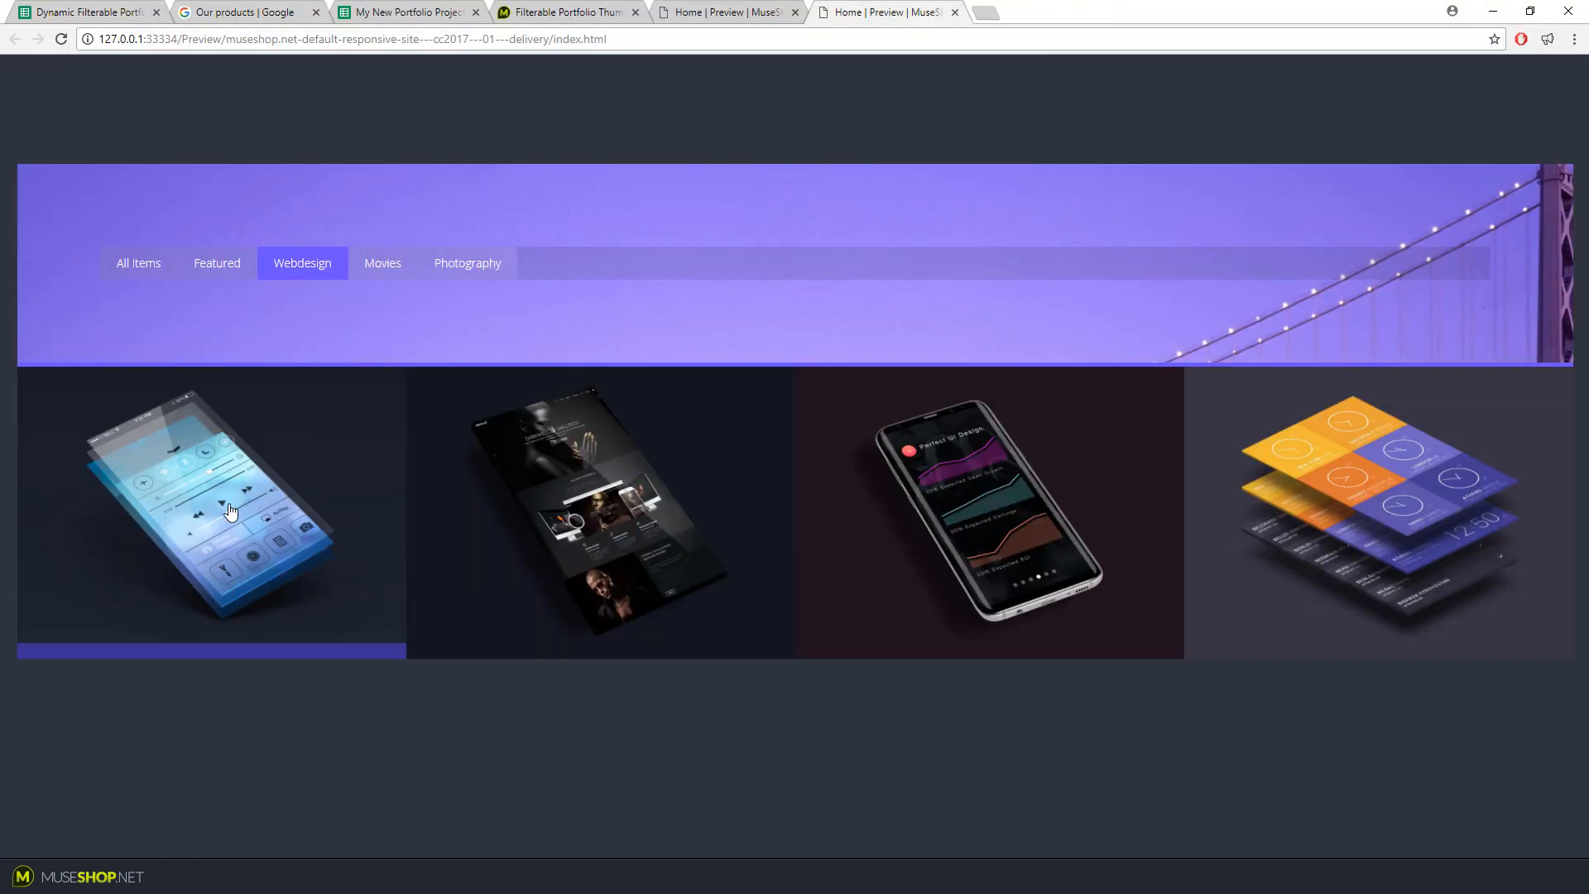
click(192, 470)
key(ctrl+w)
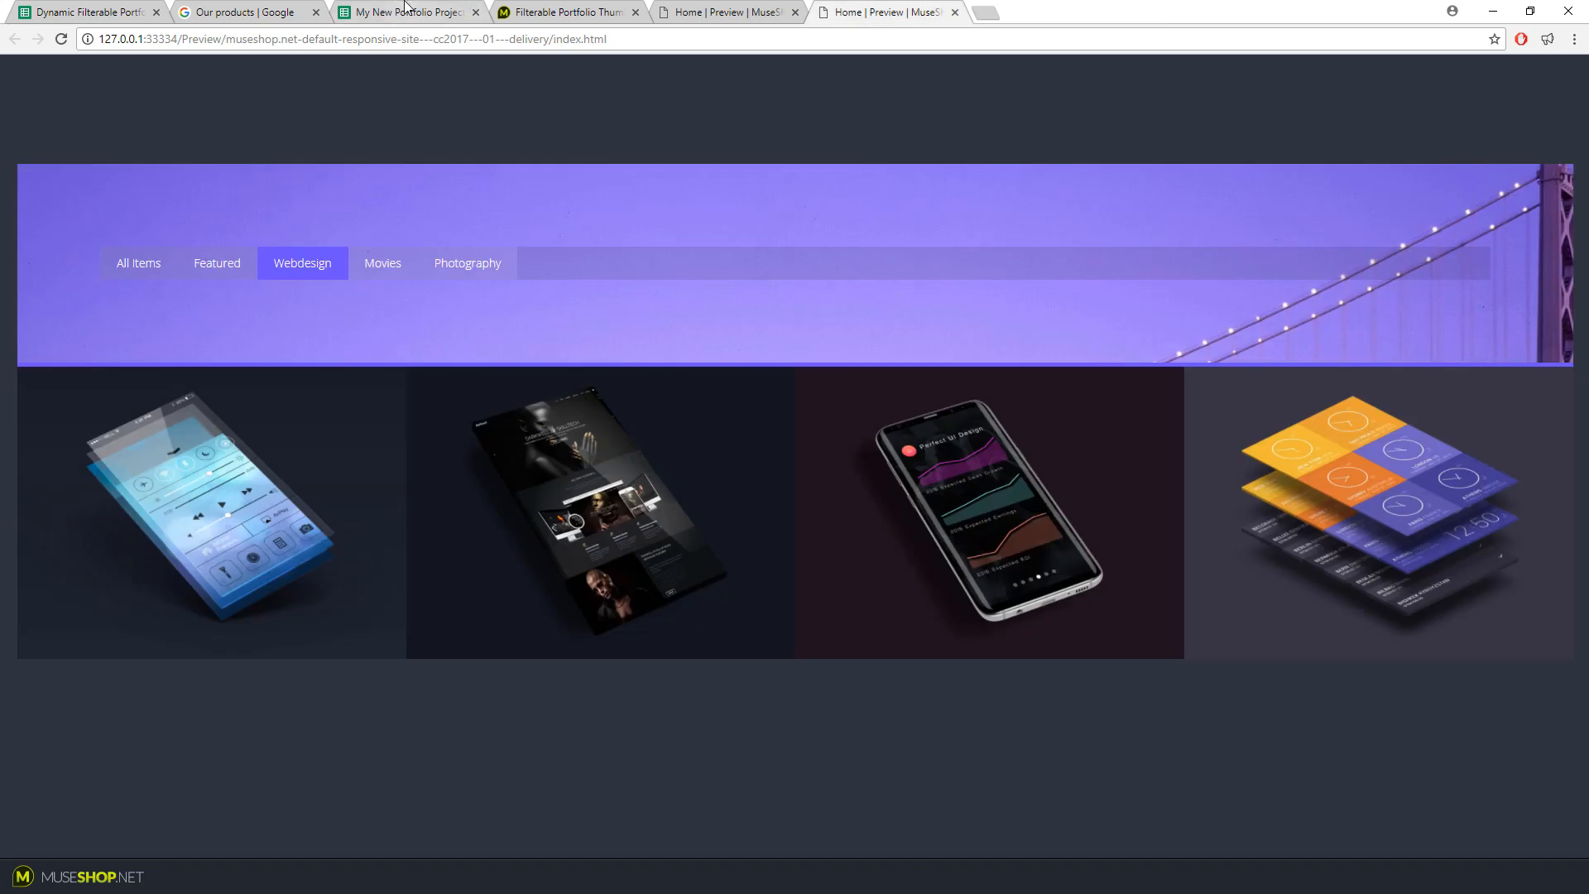
key(ctrl+3)
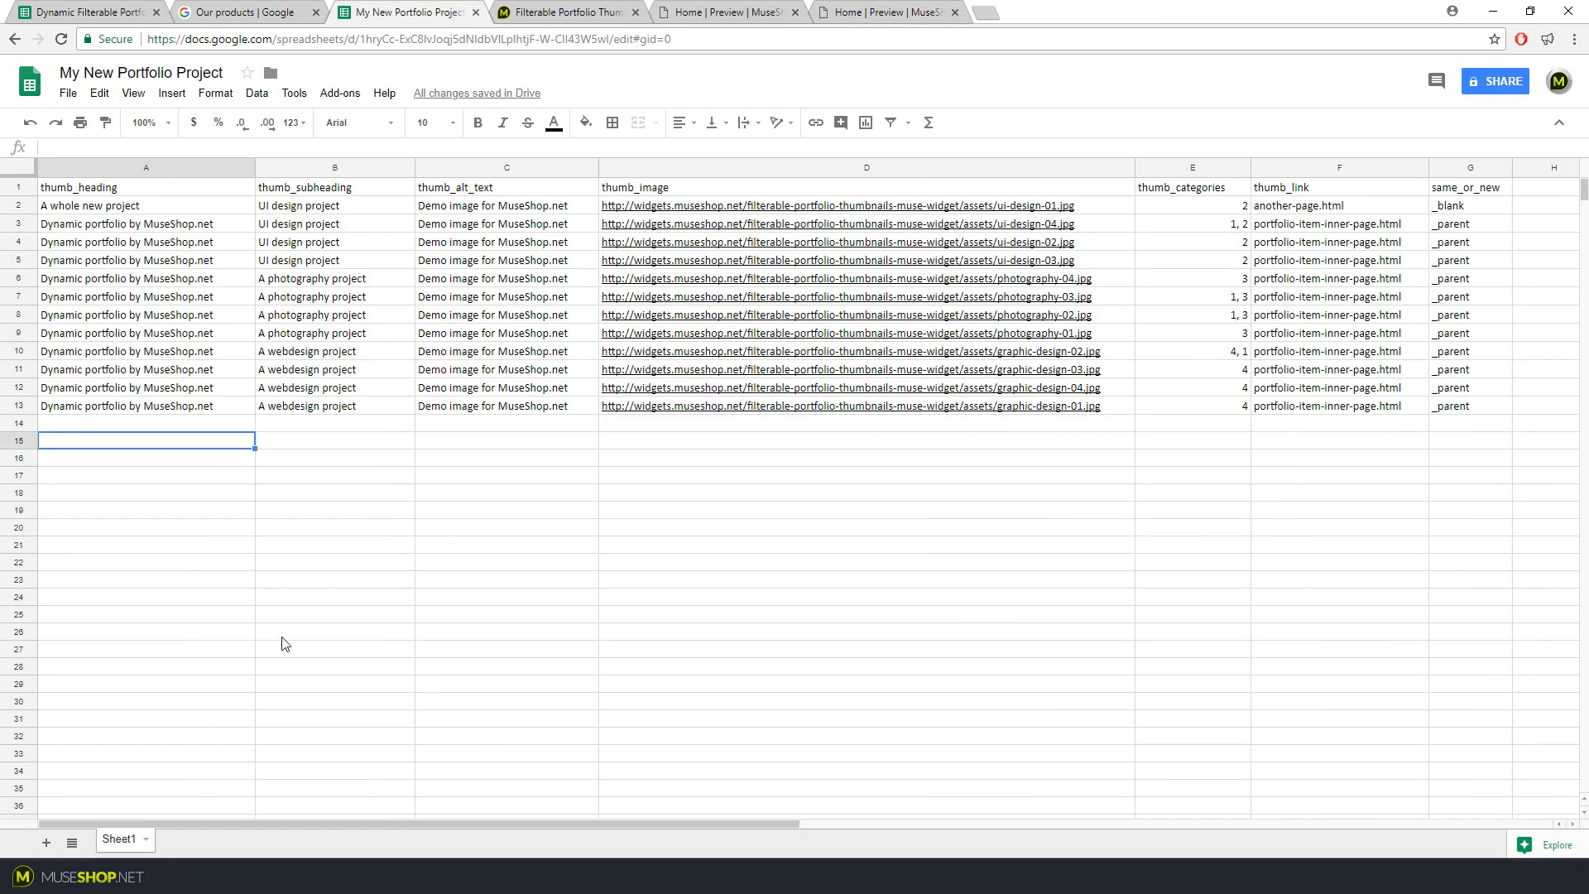
On the Home page in Muse, switch the portfolio widget's data source to Local Excel file and upload excel-template.xlsx
key(alt+Tab)
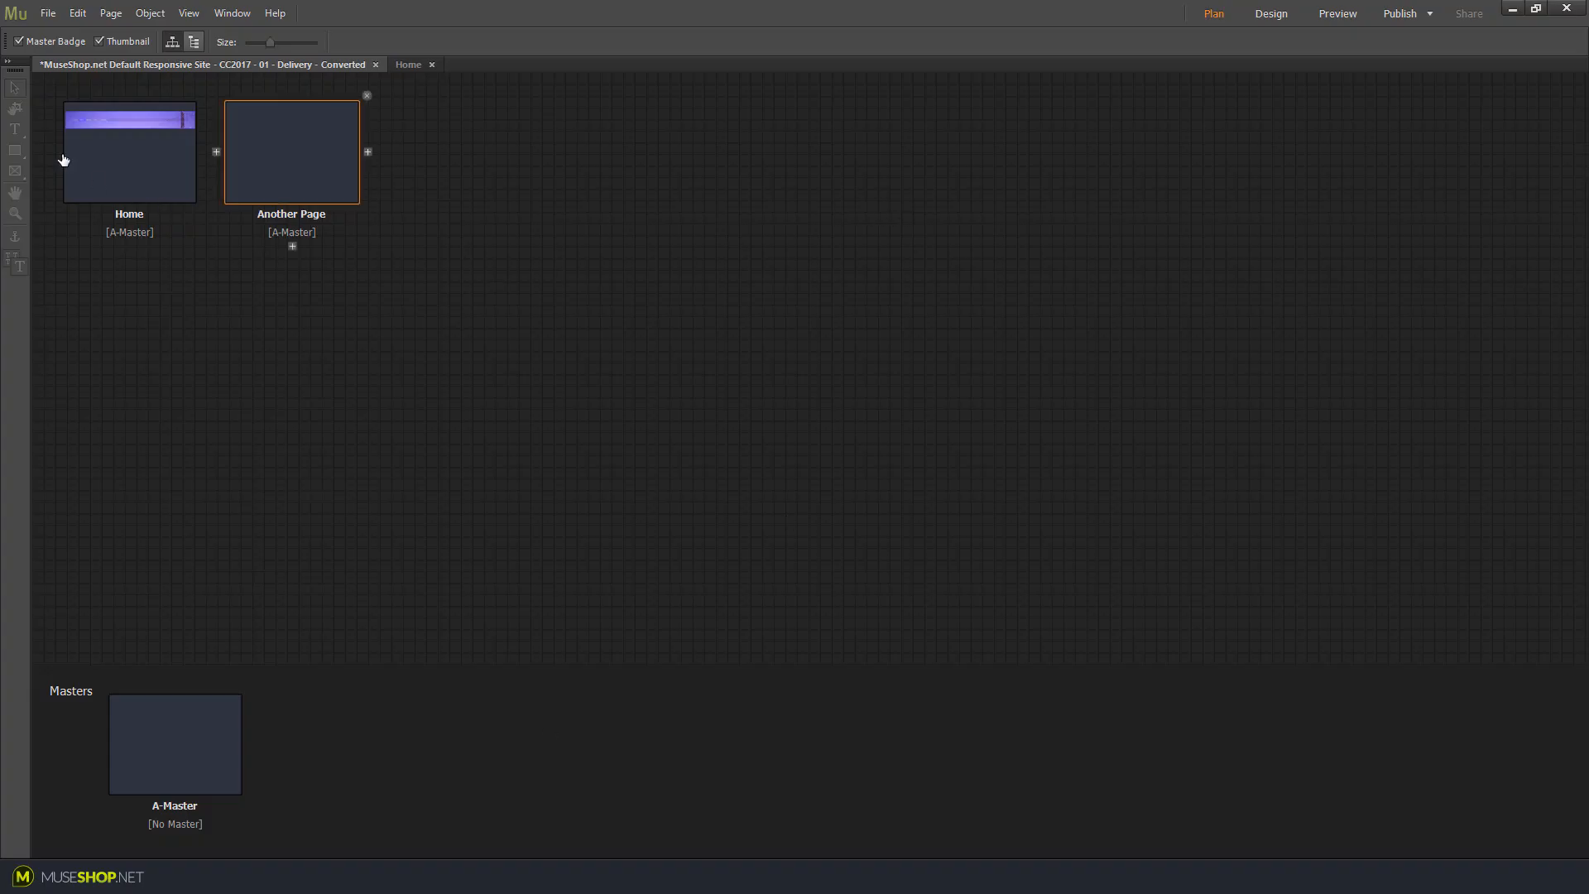
click(404, 64)
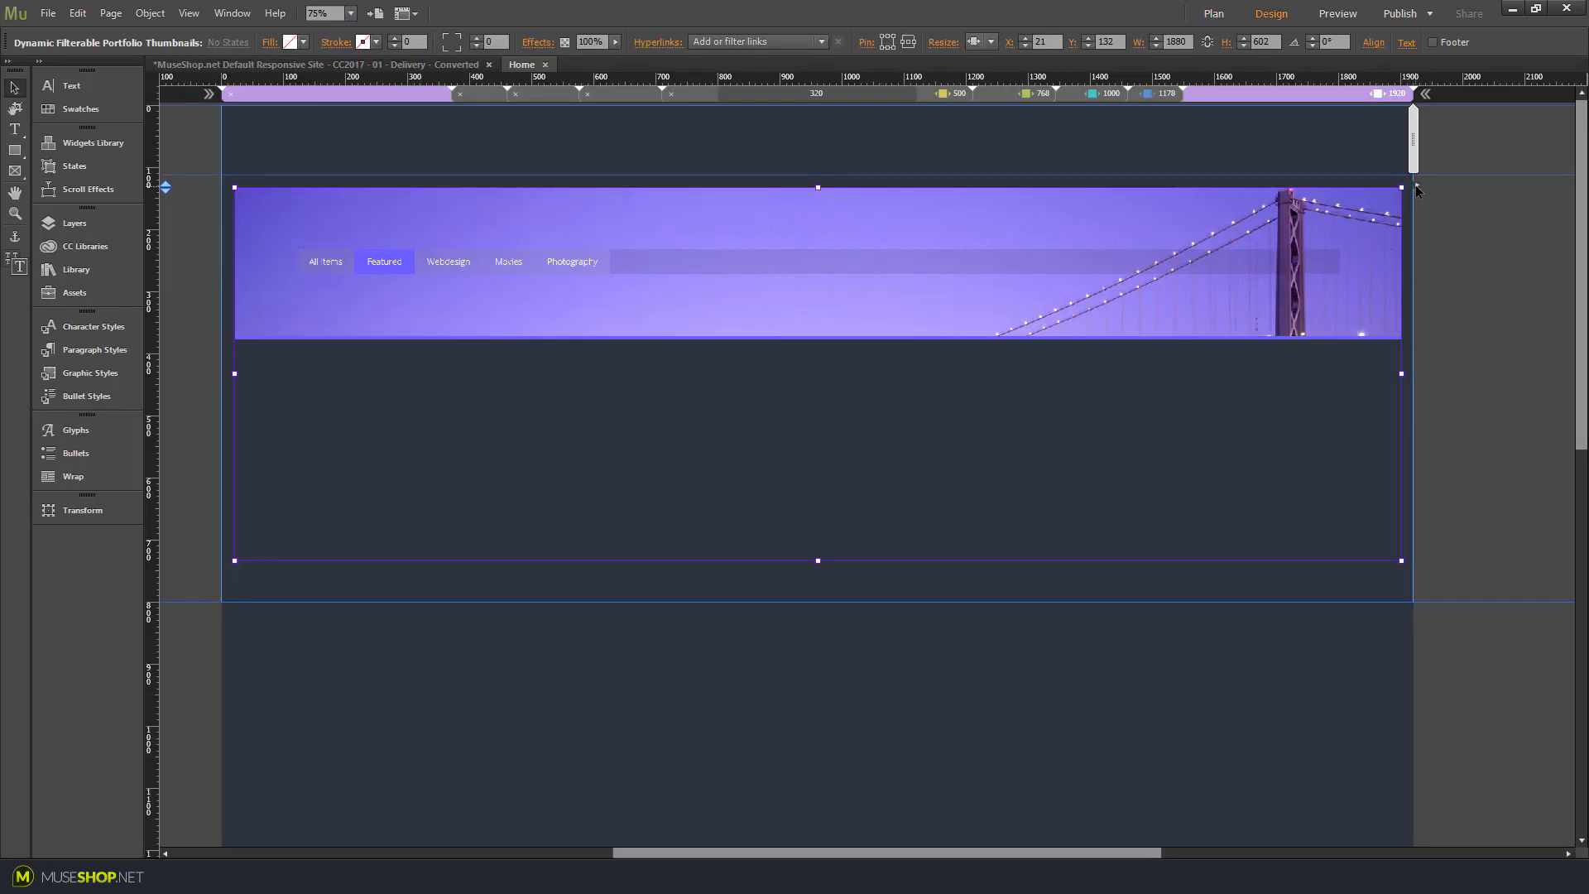
click(1416, 190)
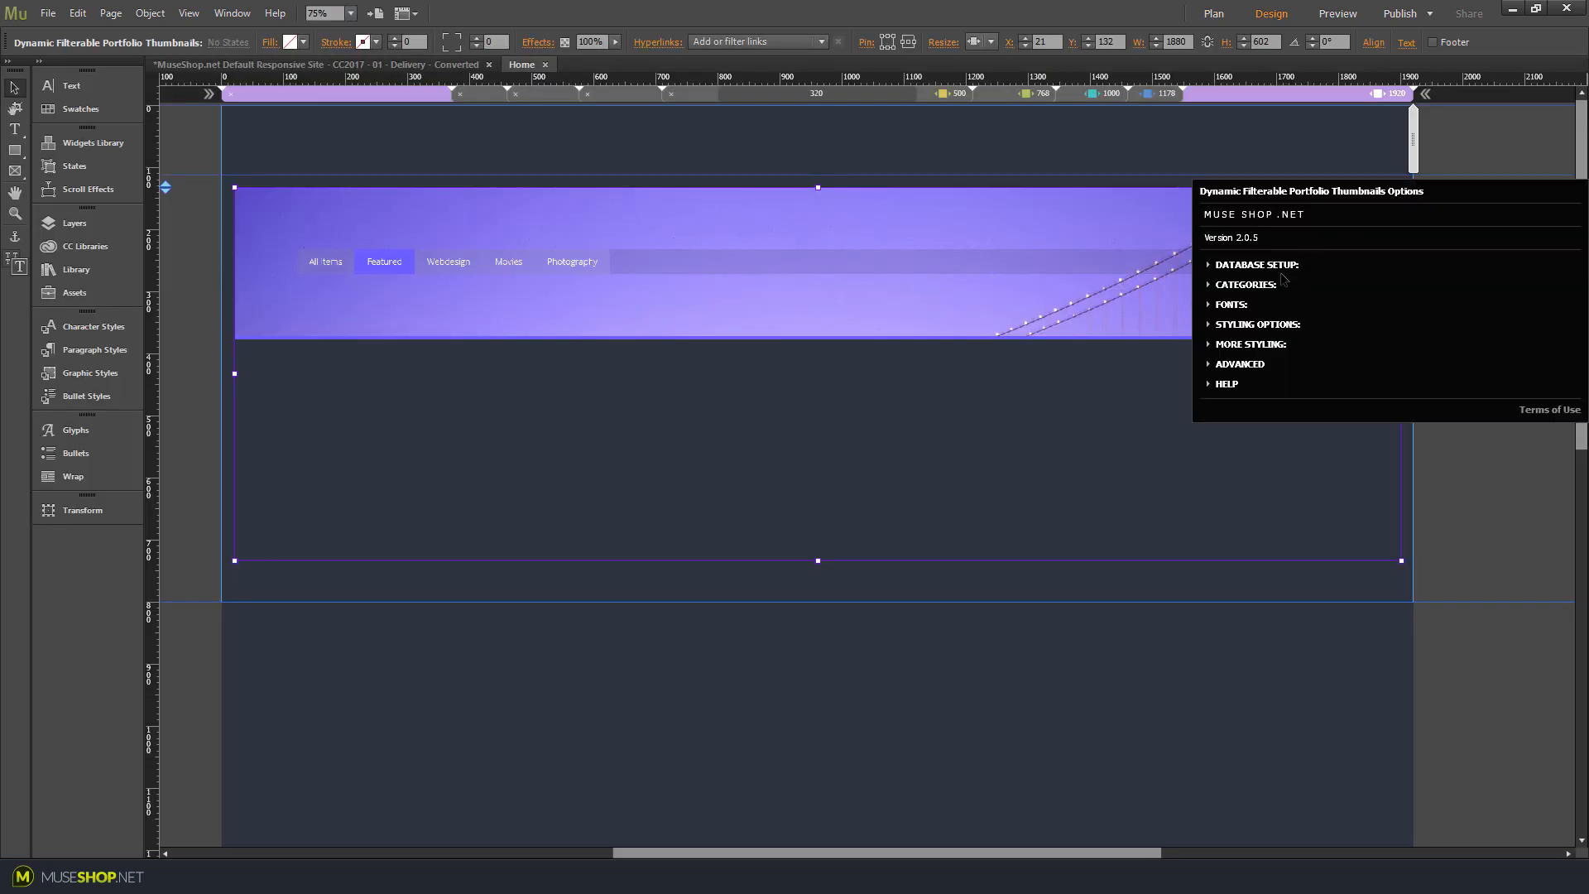
click(1275, 266)
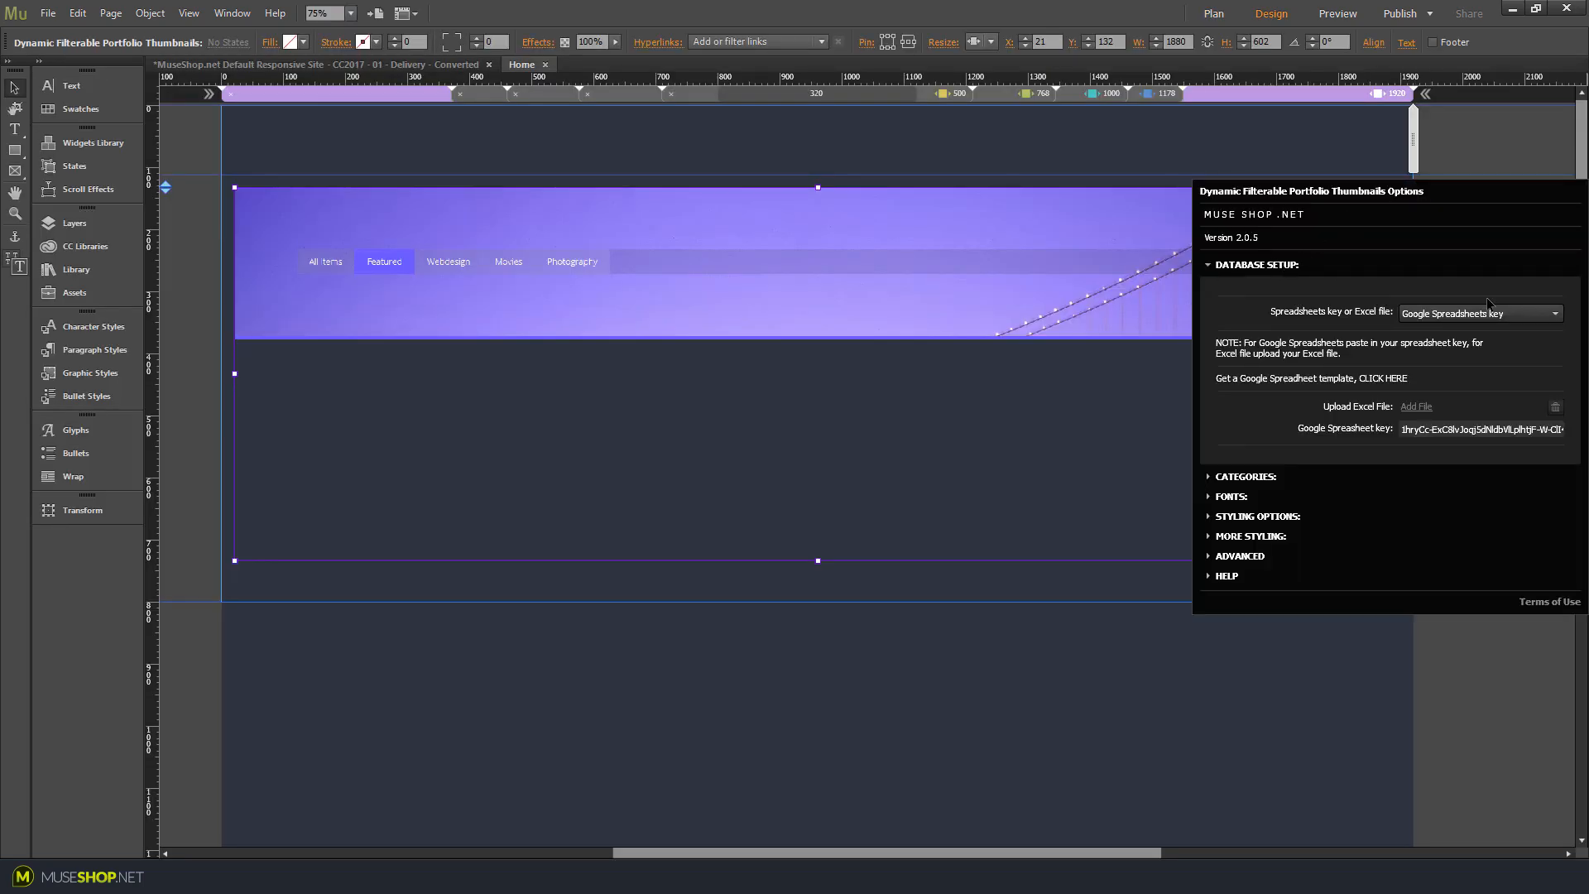
click(1447, 318)
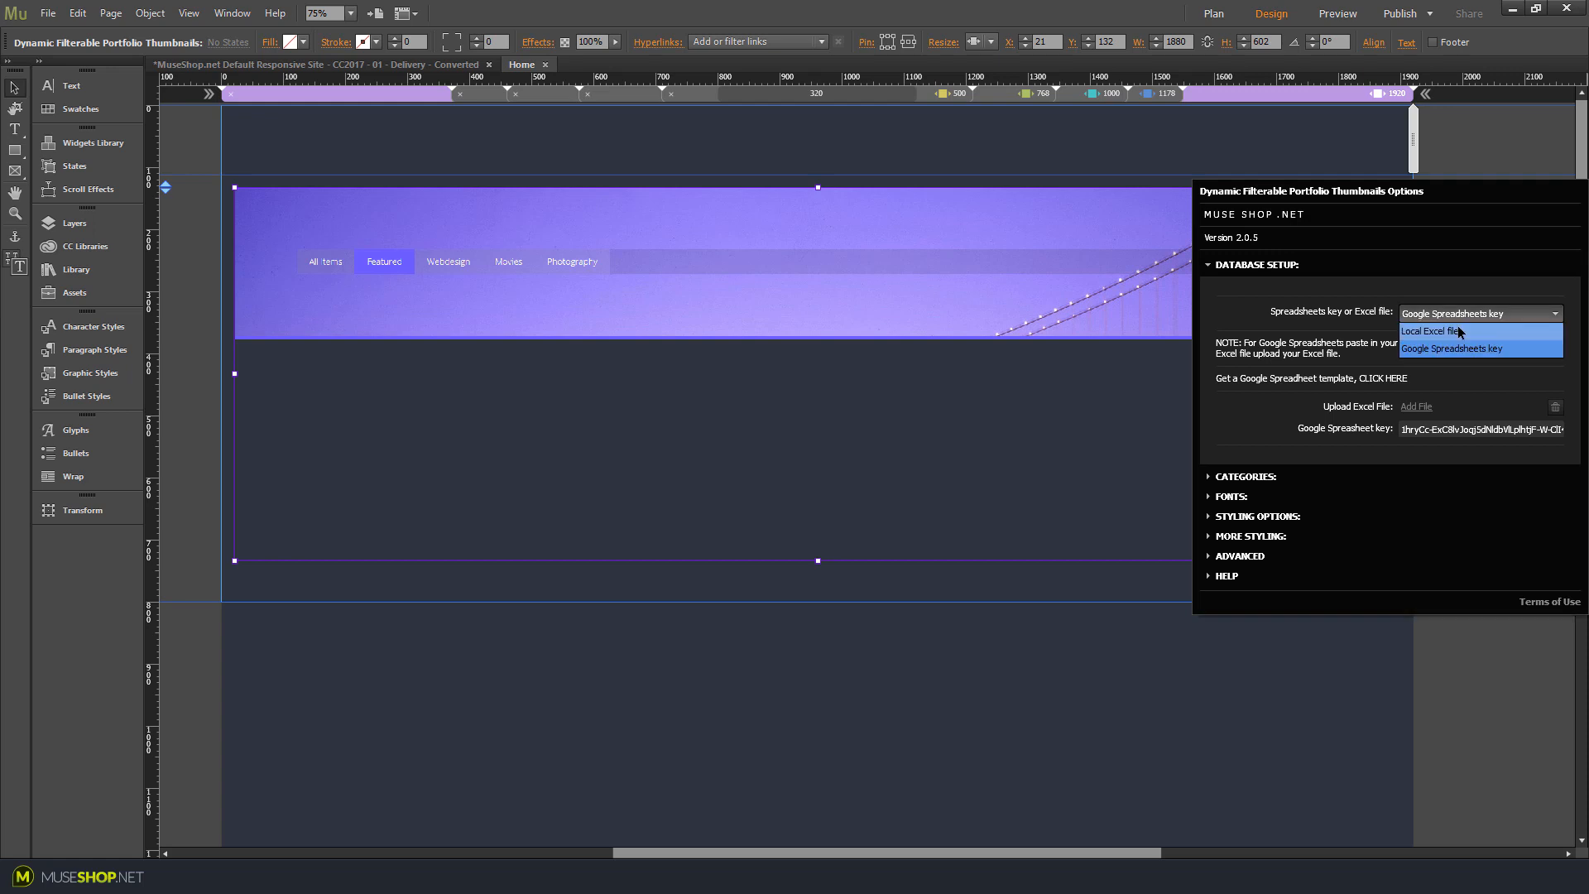
click(1461, 332)
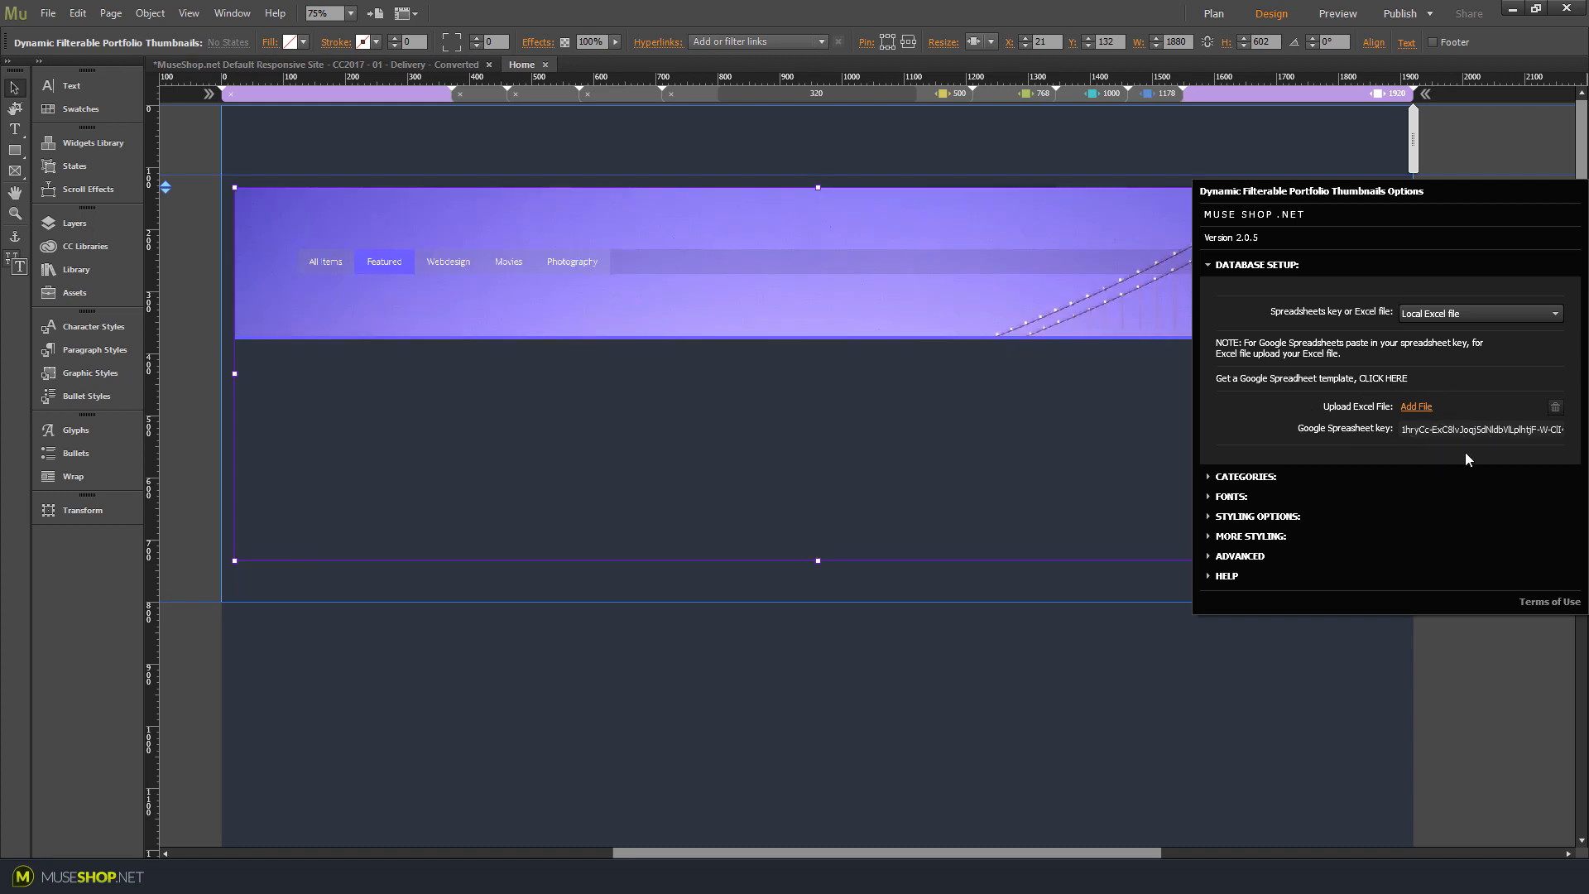
click(1438, 408)
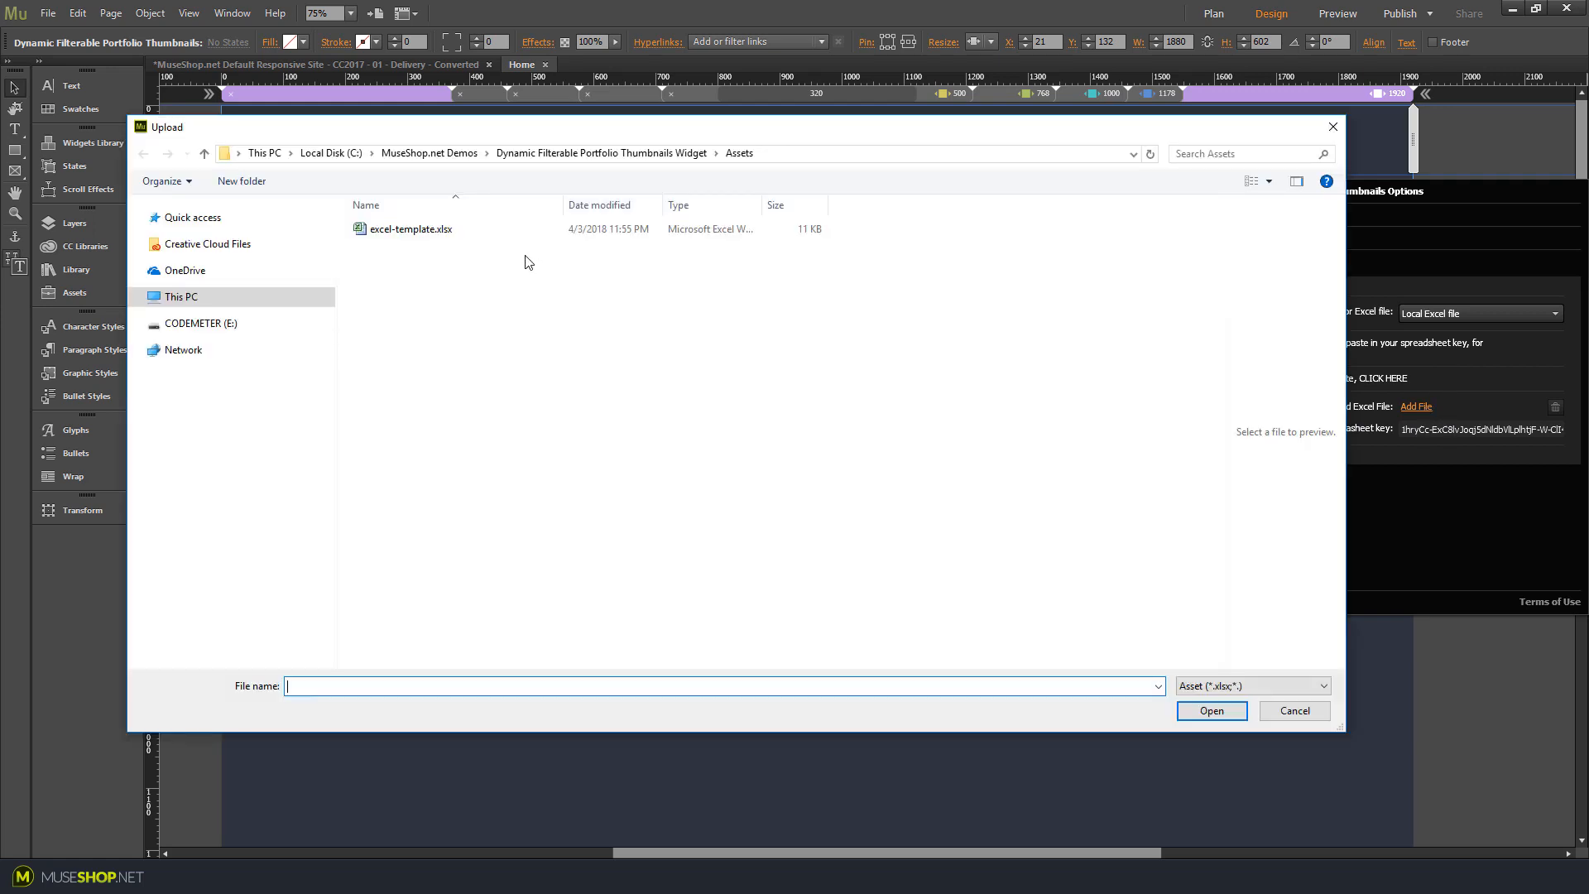
click(446, 230)
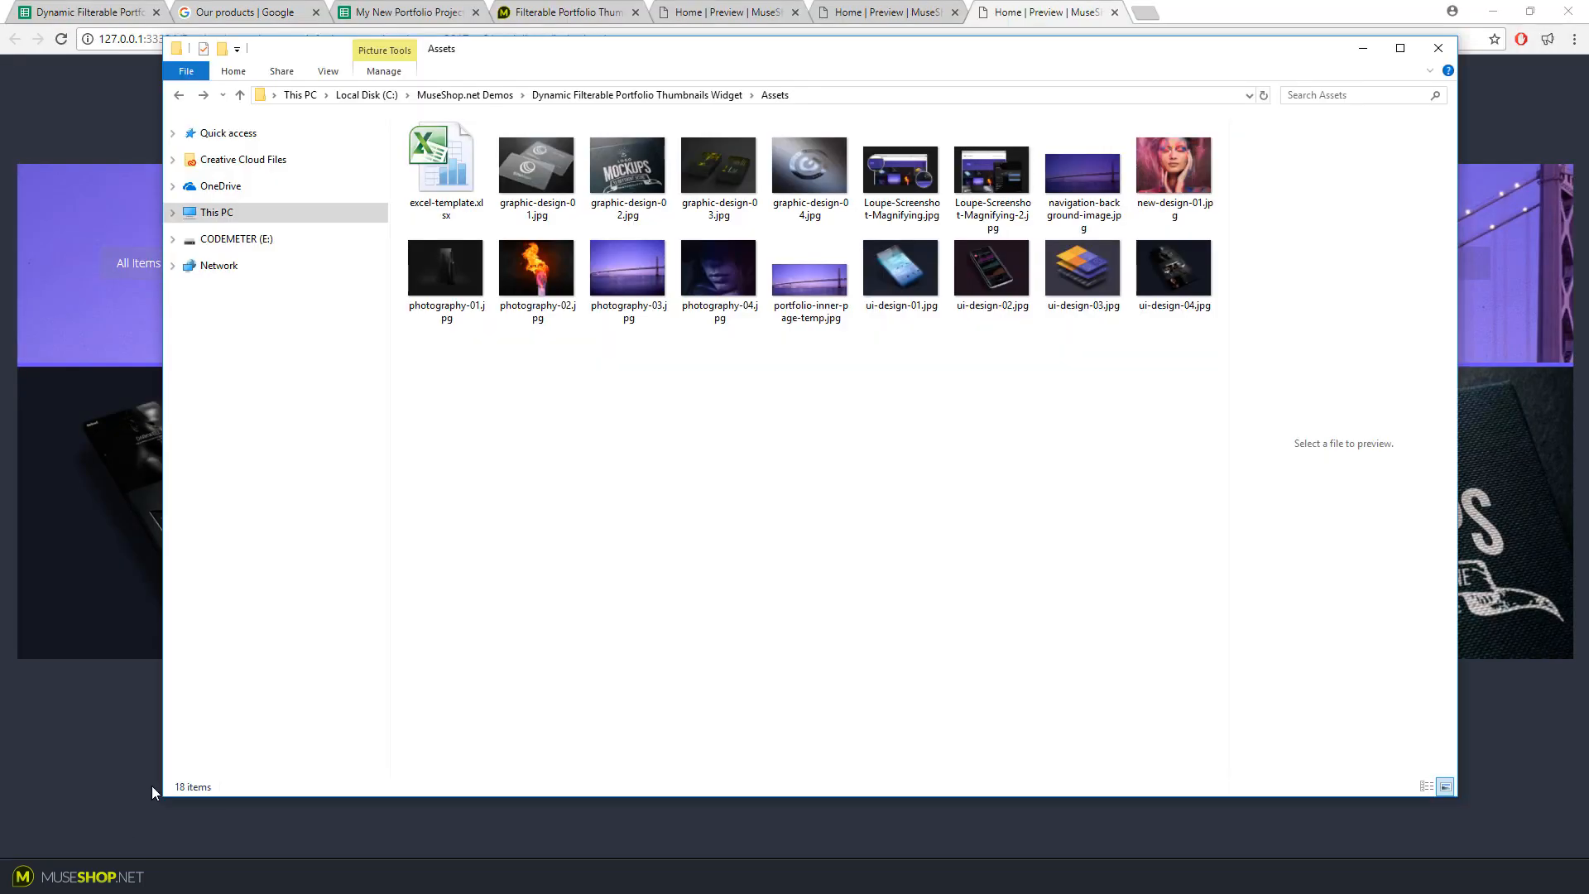
Open excel-template.xlsx from the Assets folder in Excel and review each thumbnail column from thumb_heading to same_or_new
double_click(435, 176)
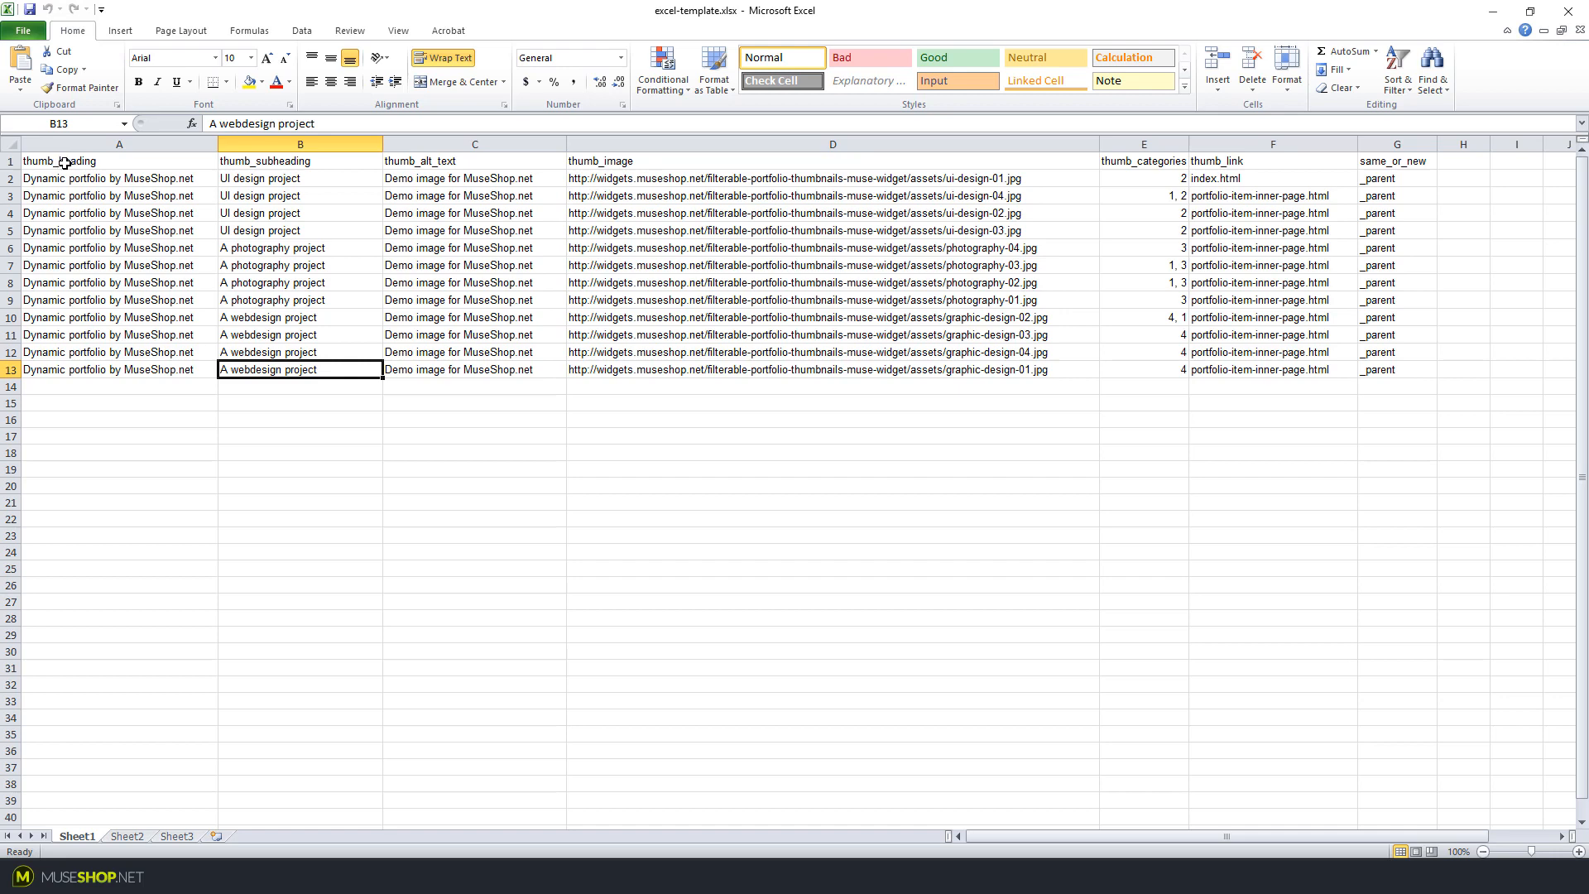
drag(65, 163, 1394, 366)
click(1395, 389)
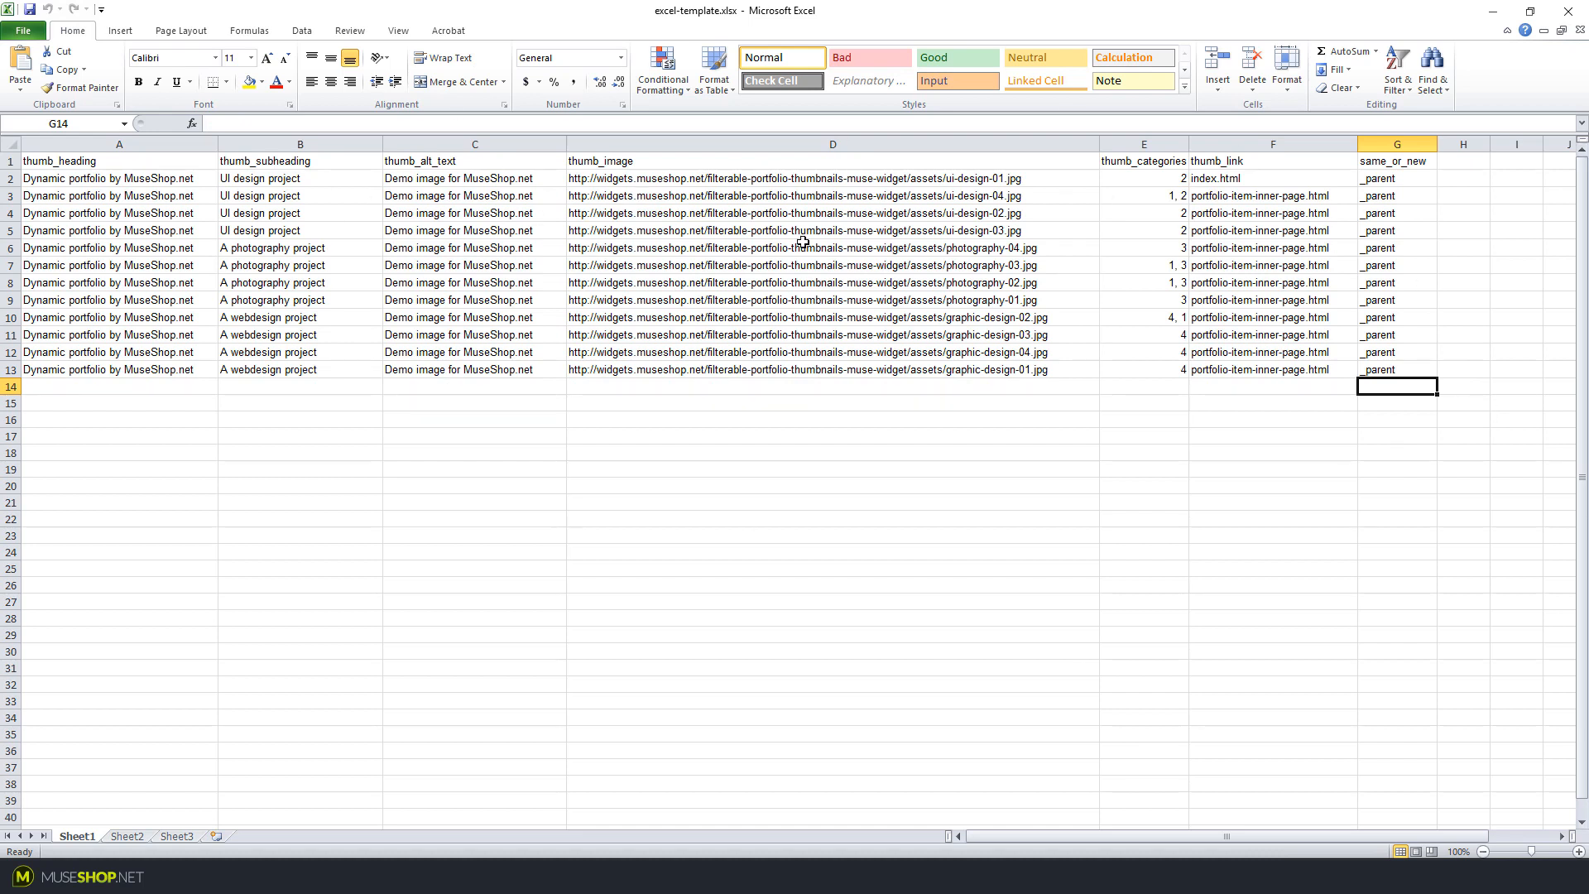
click(38, 179)
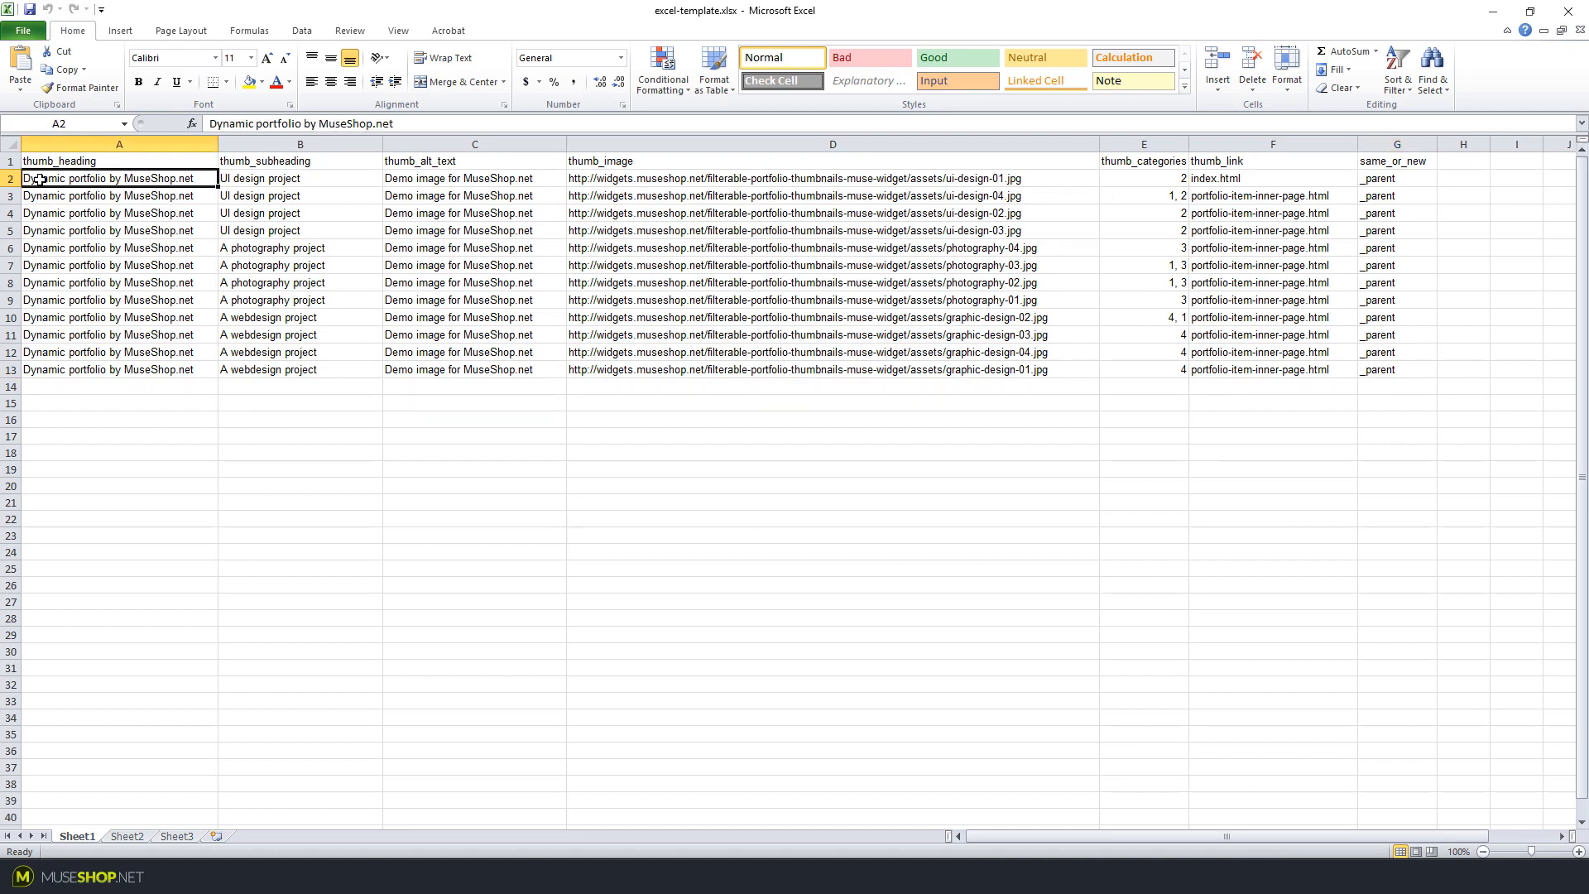
click(290, 179)
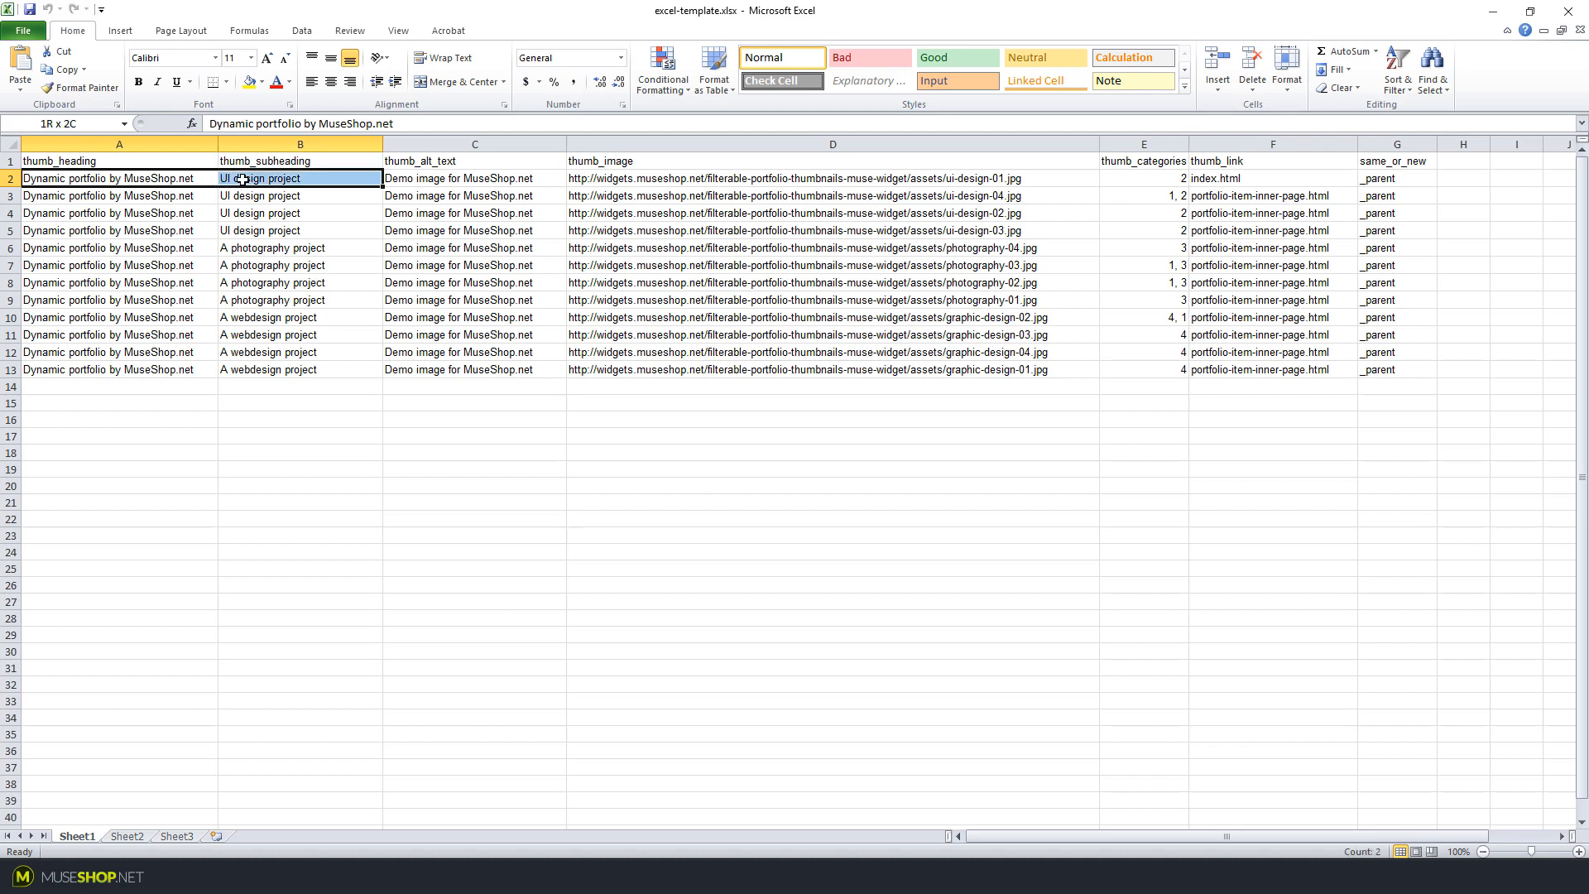
click(491, 180)
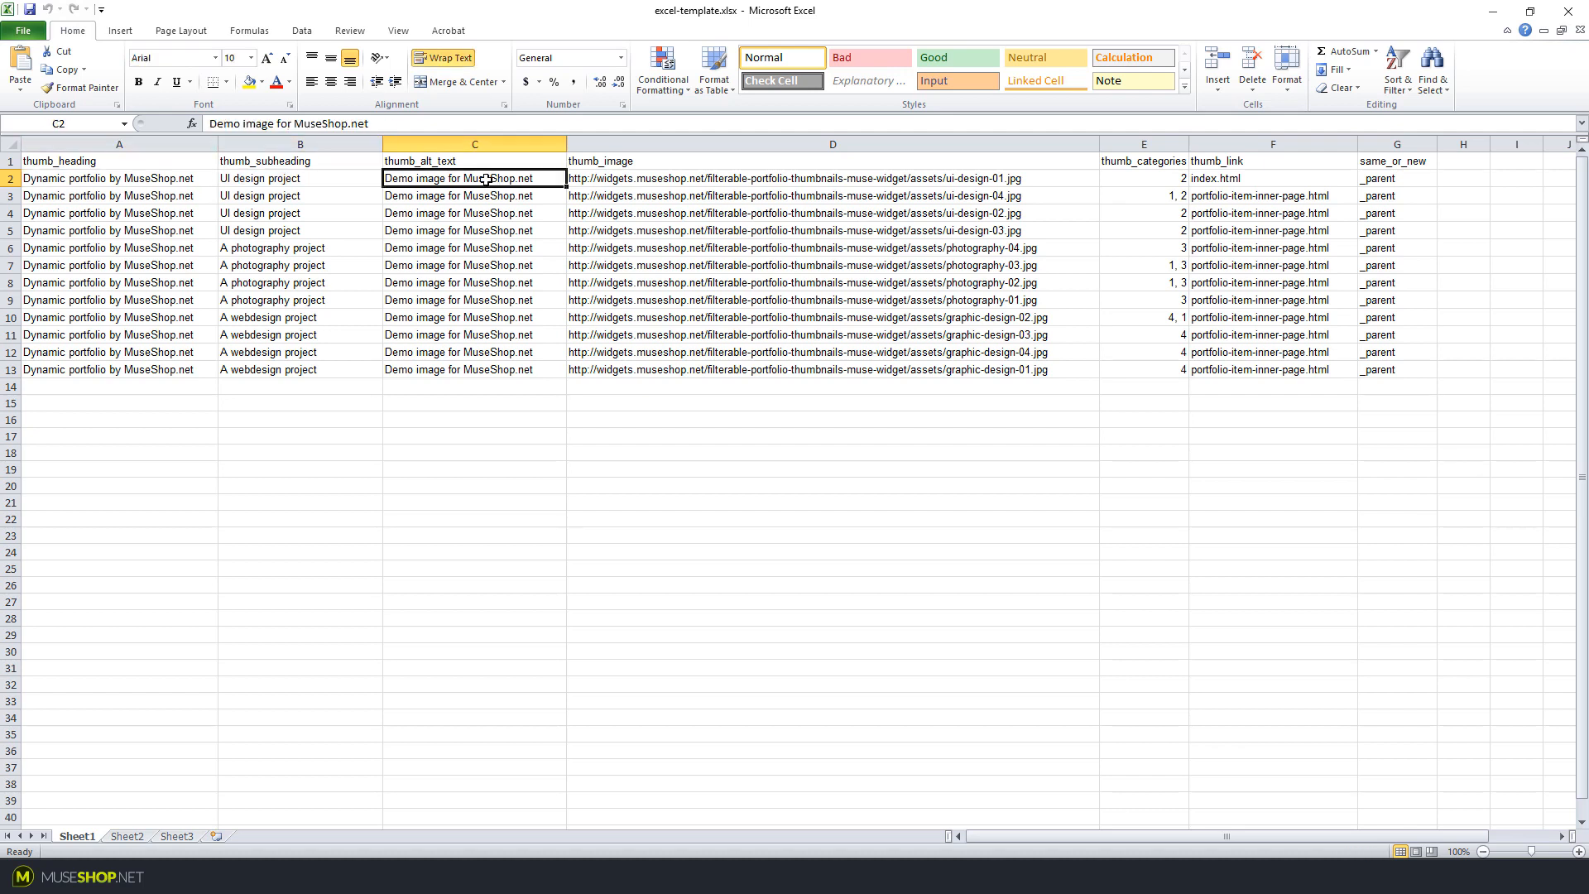
click(705, 176)
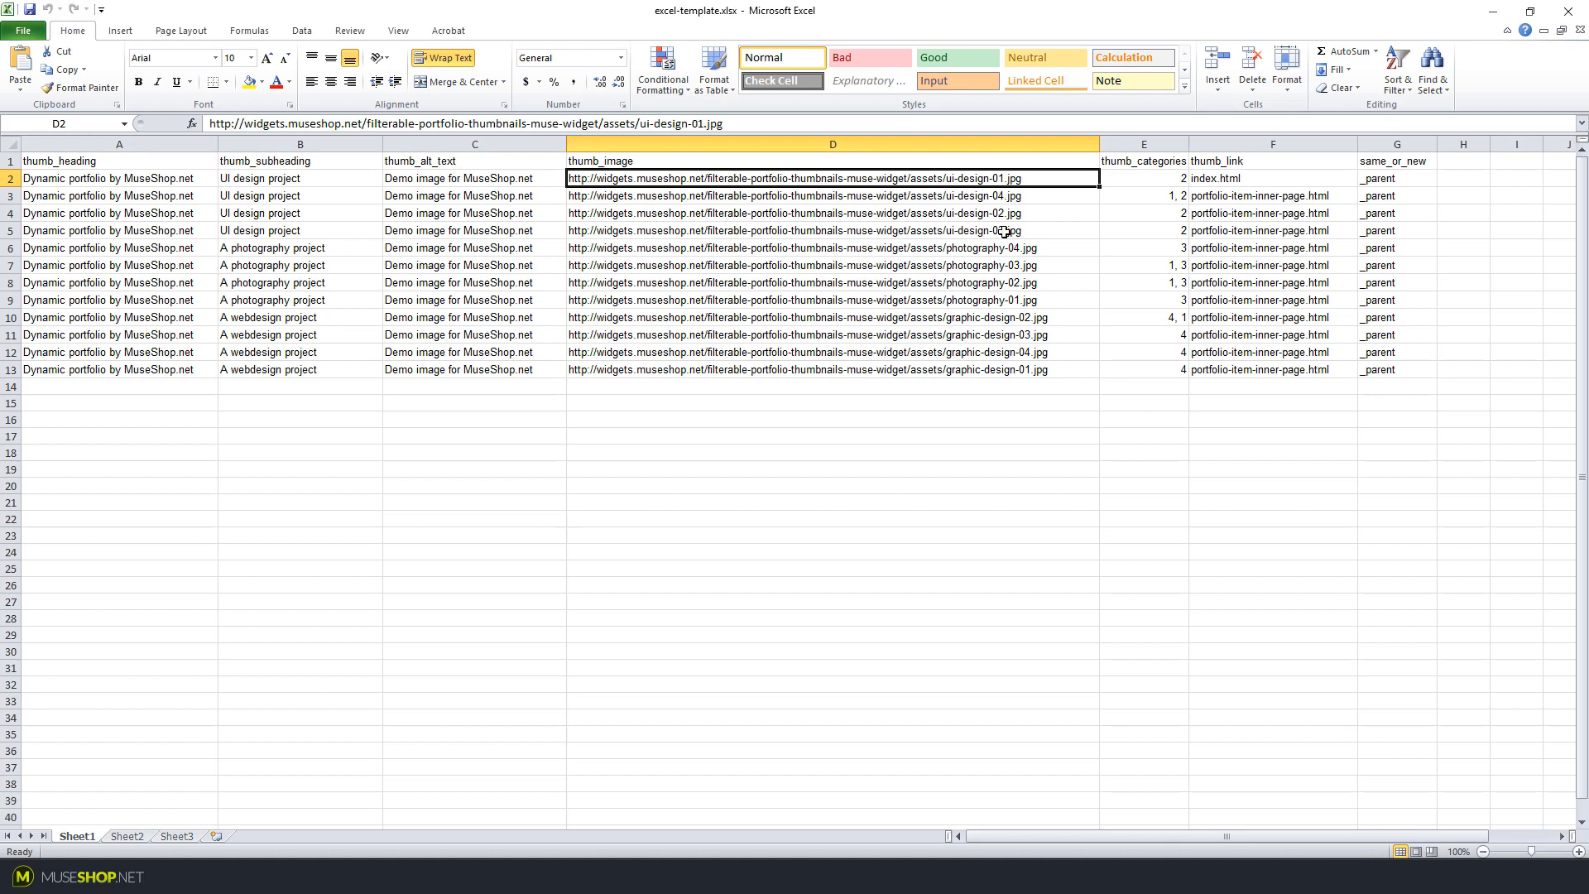
click(1160, 179)
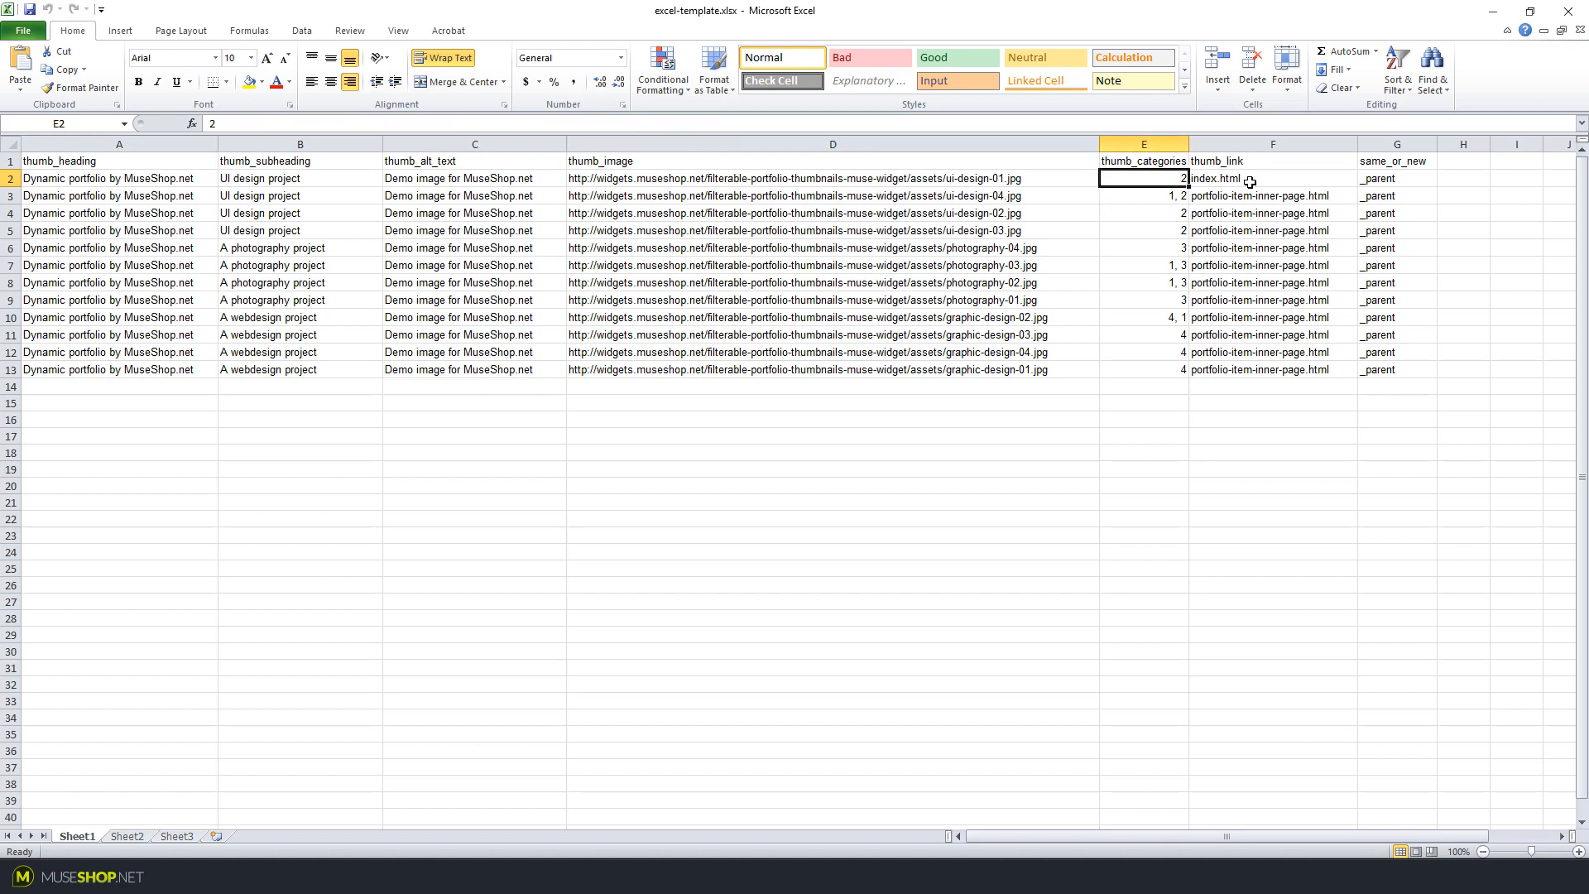
click(1285, 180)
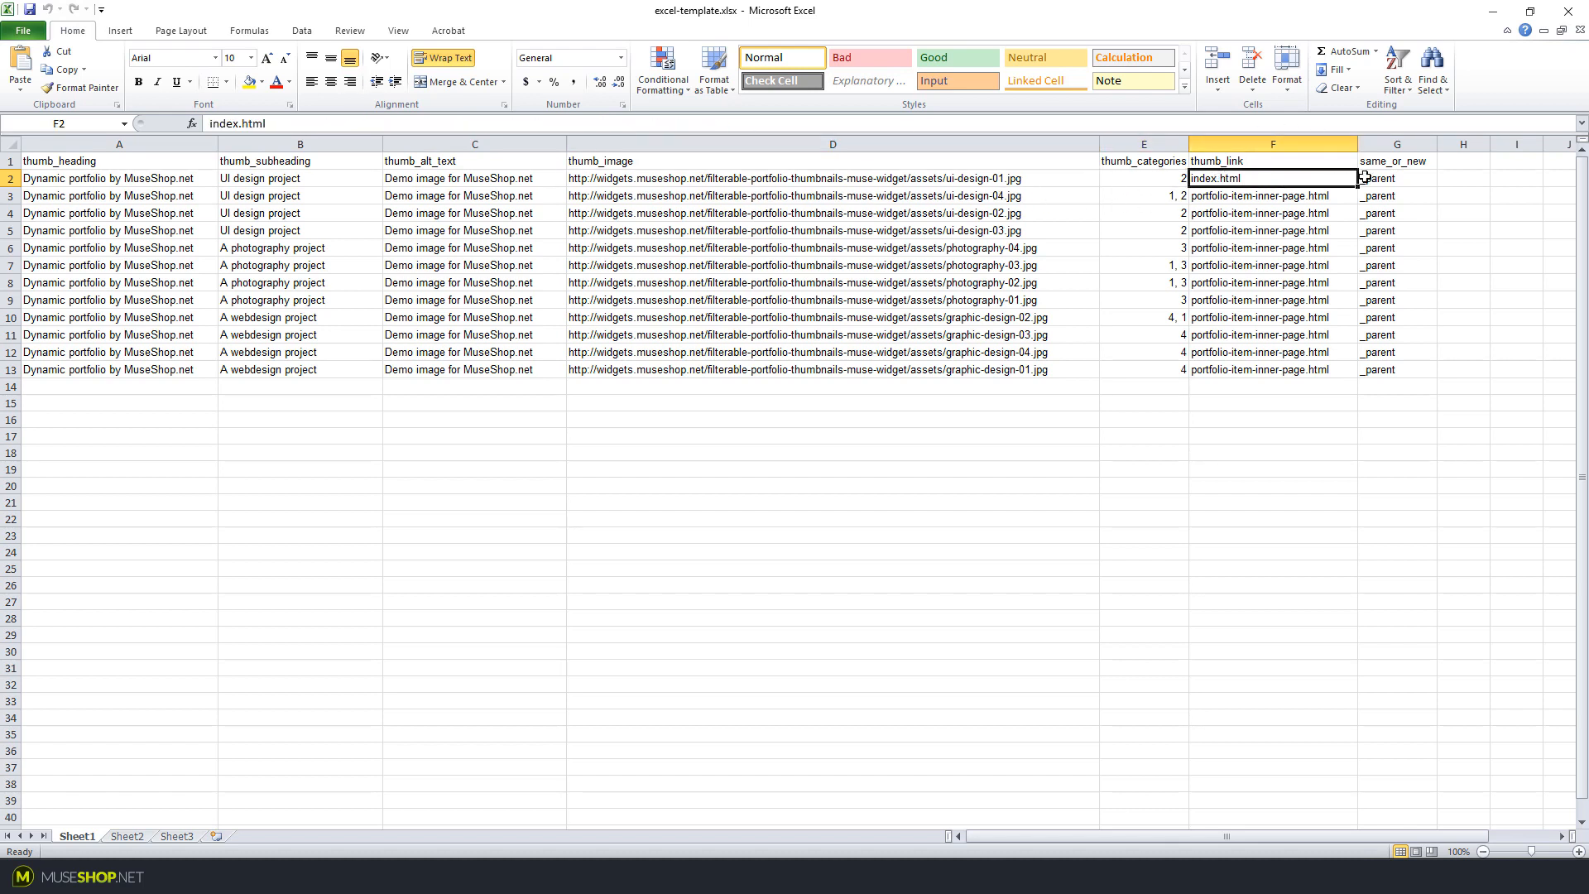
click(1403, 180)
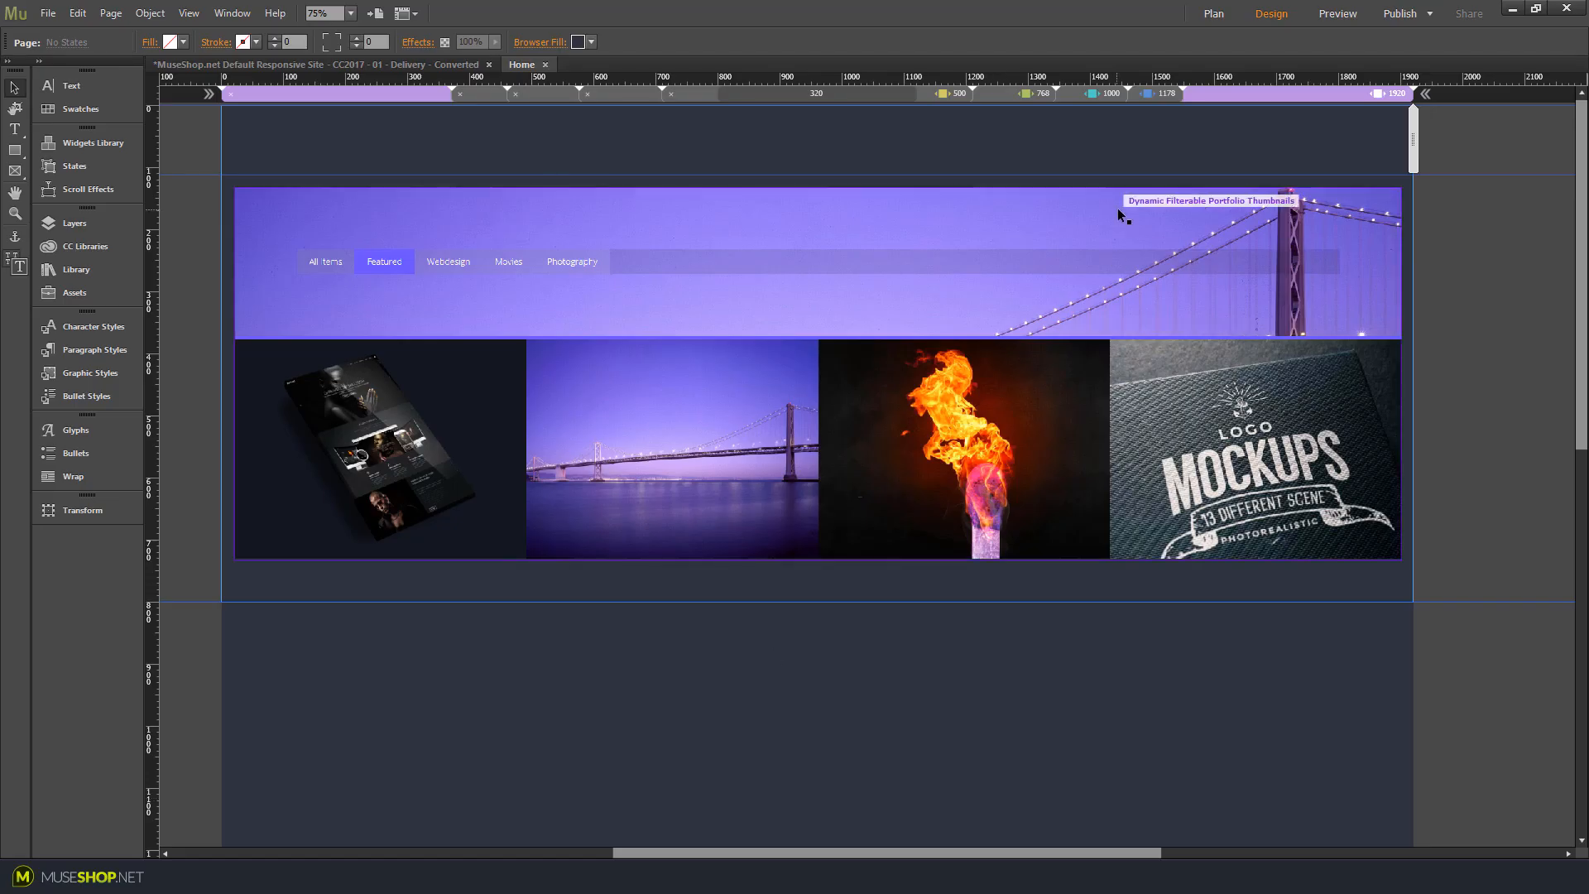
Expand the Fonts settings of the portfolio widget in Muse and open the linked Google Fonts site
click(1184, 190)
click(1231, 305)
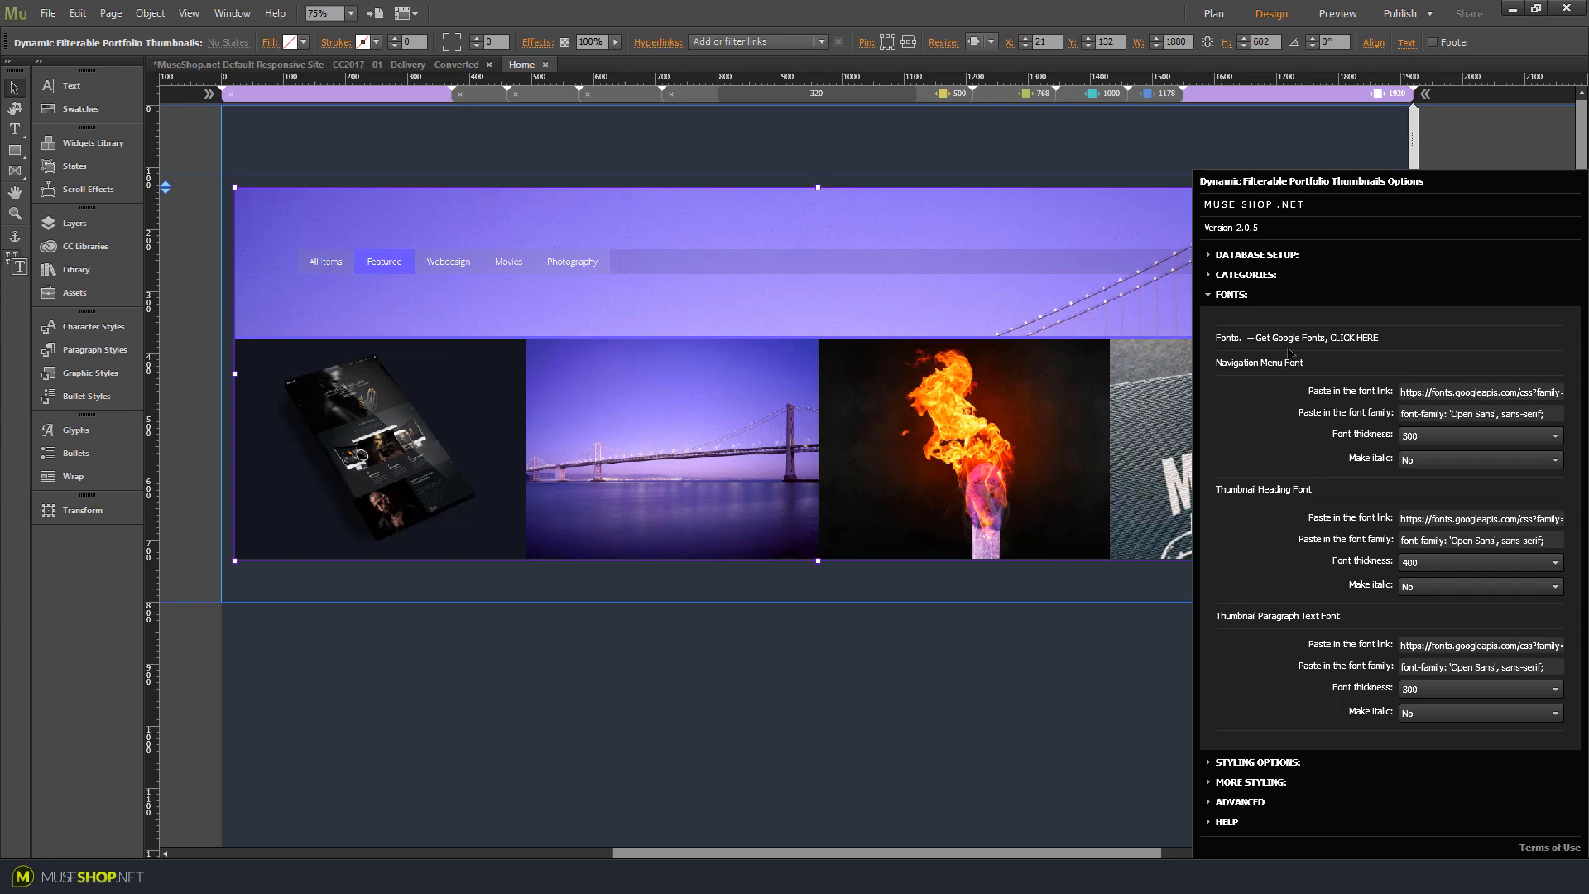
click(1355, 339)
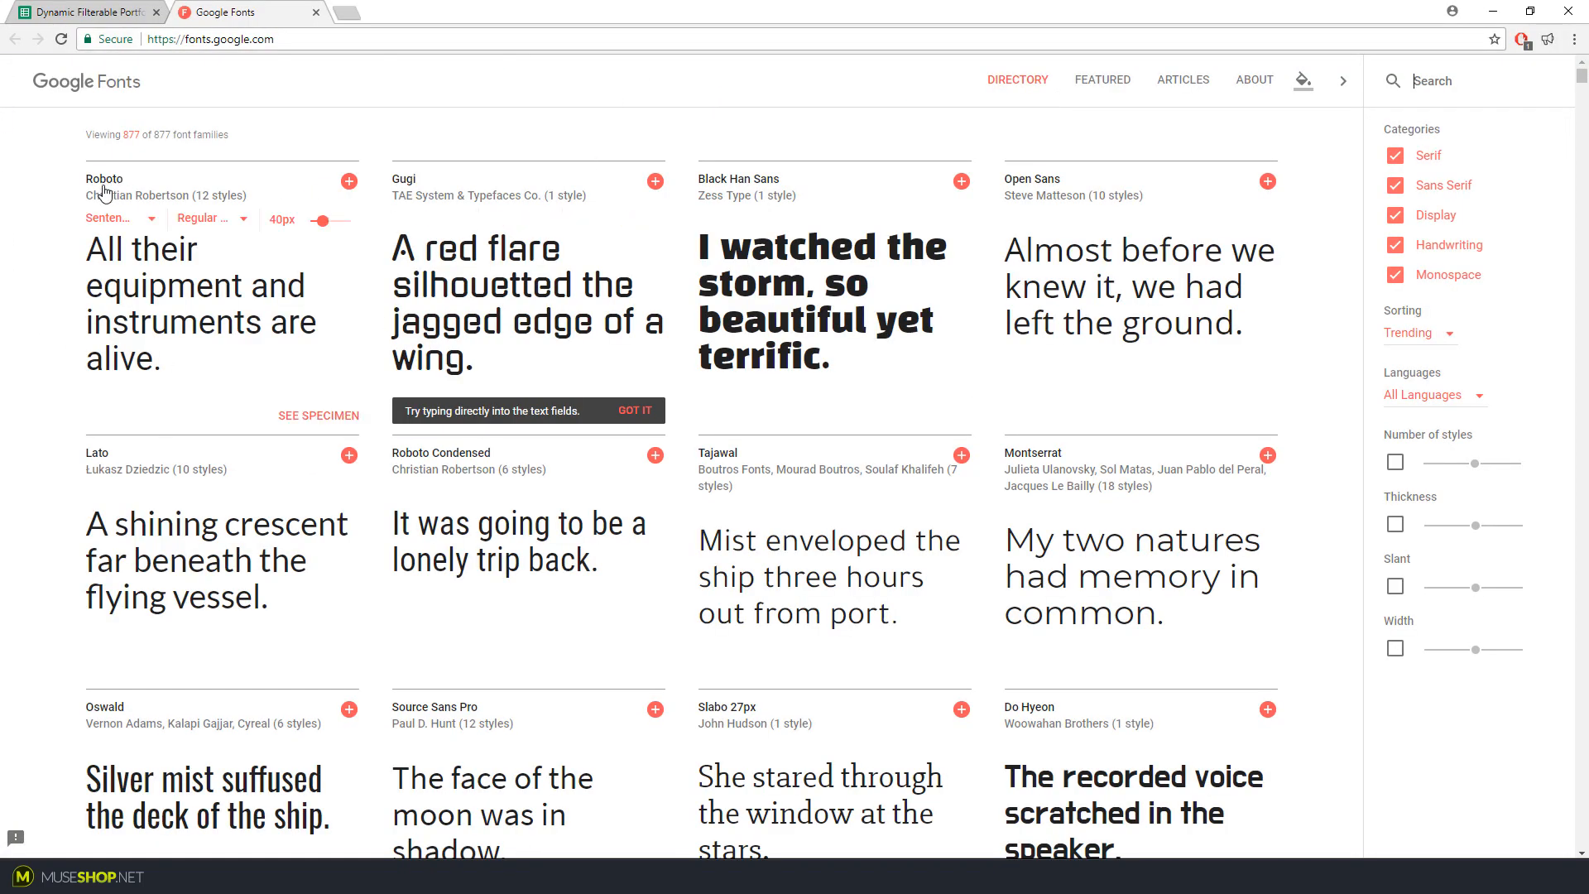
Select the Roboto family and add its bold 700 and black 900 styles to the font selection
click(349, 180)
click(1031, 844)
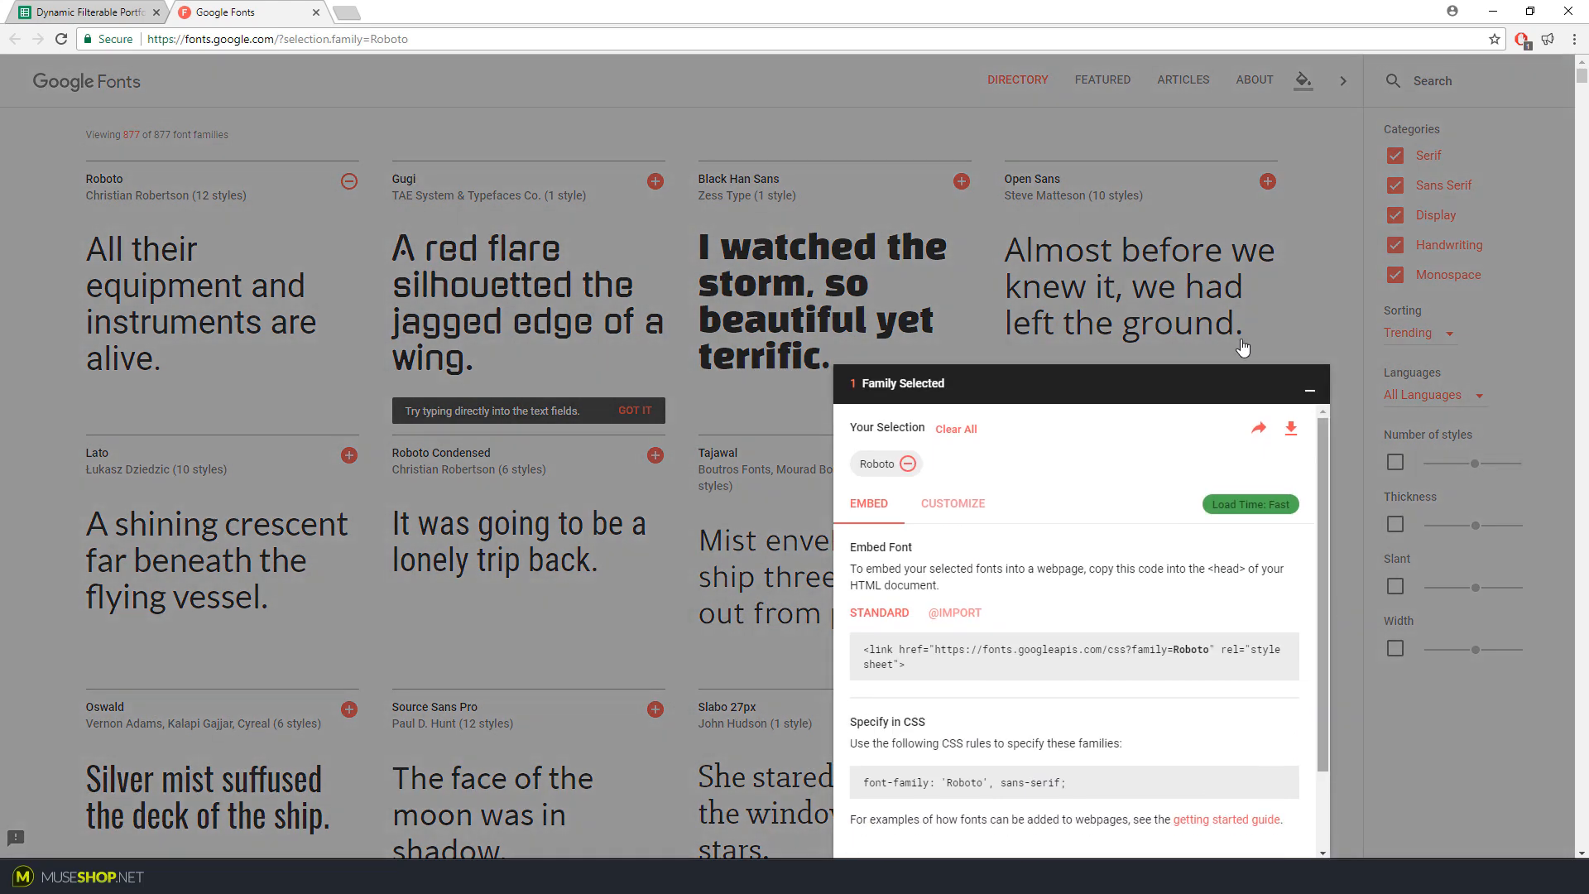
click(951, 503)
scroll(1004, 575, down, 5)
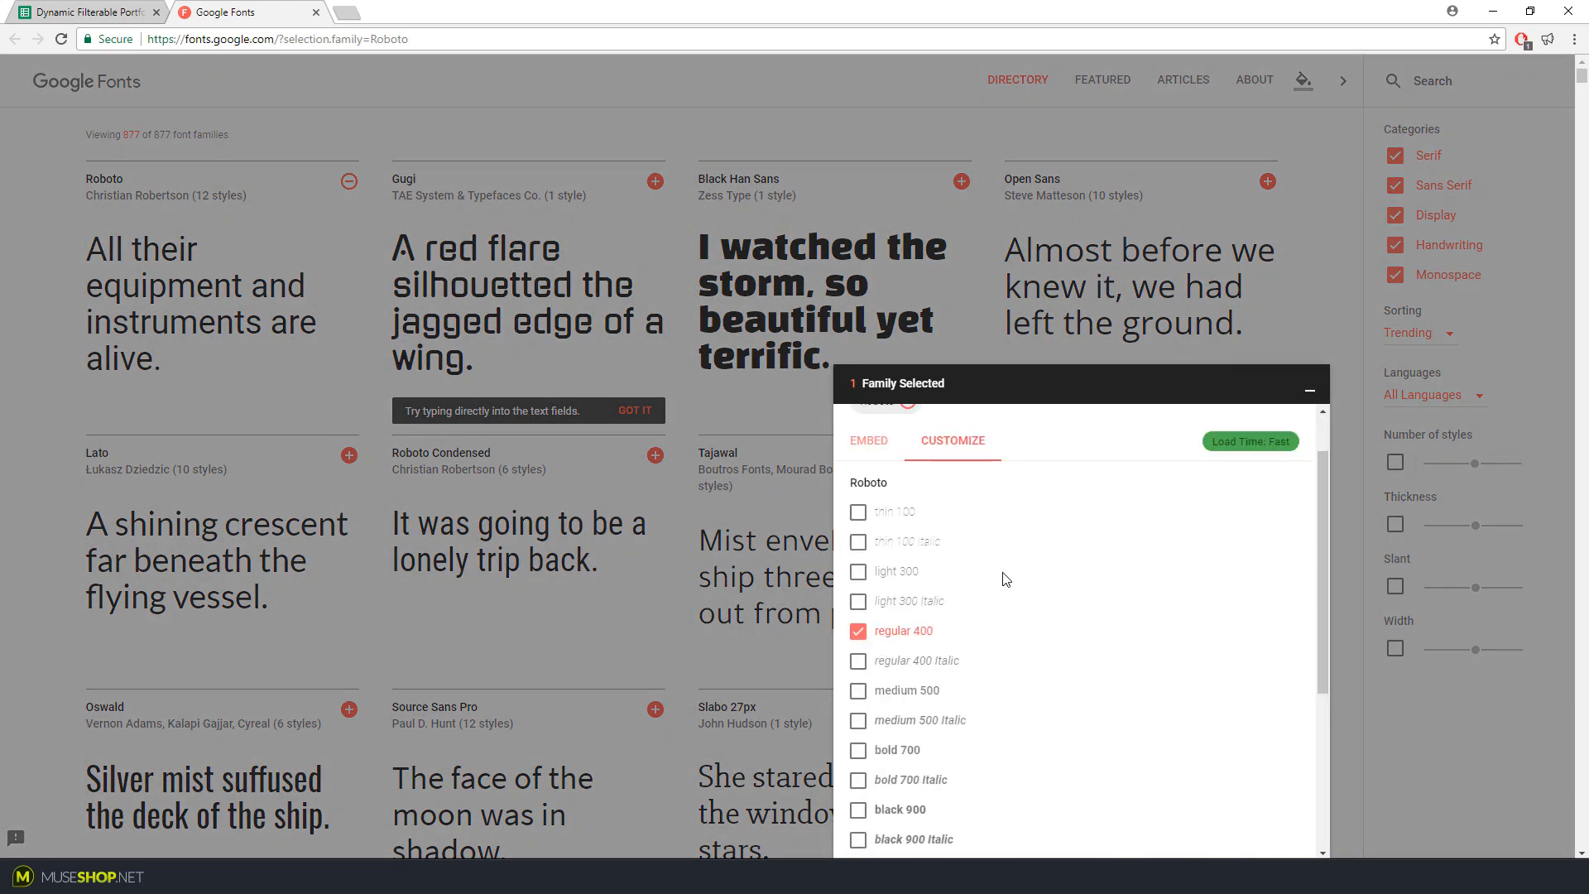
scroll(1023, 633, up, 5)
scroll(1014, 632, down, 3)
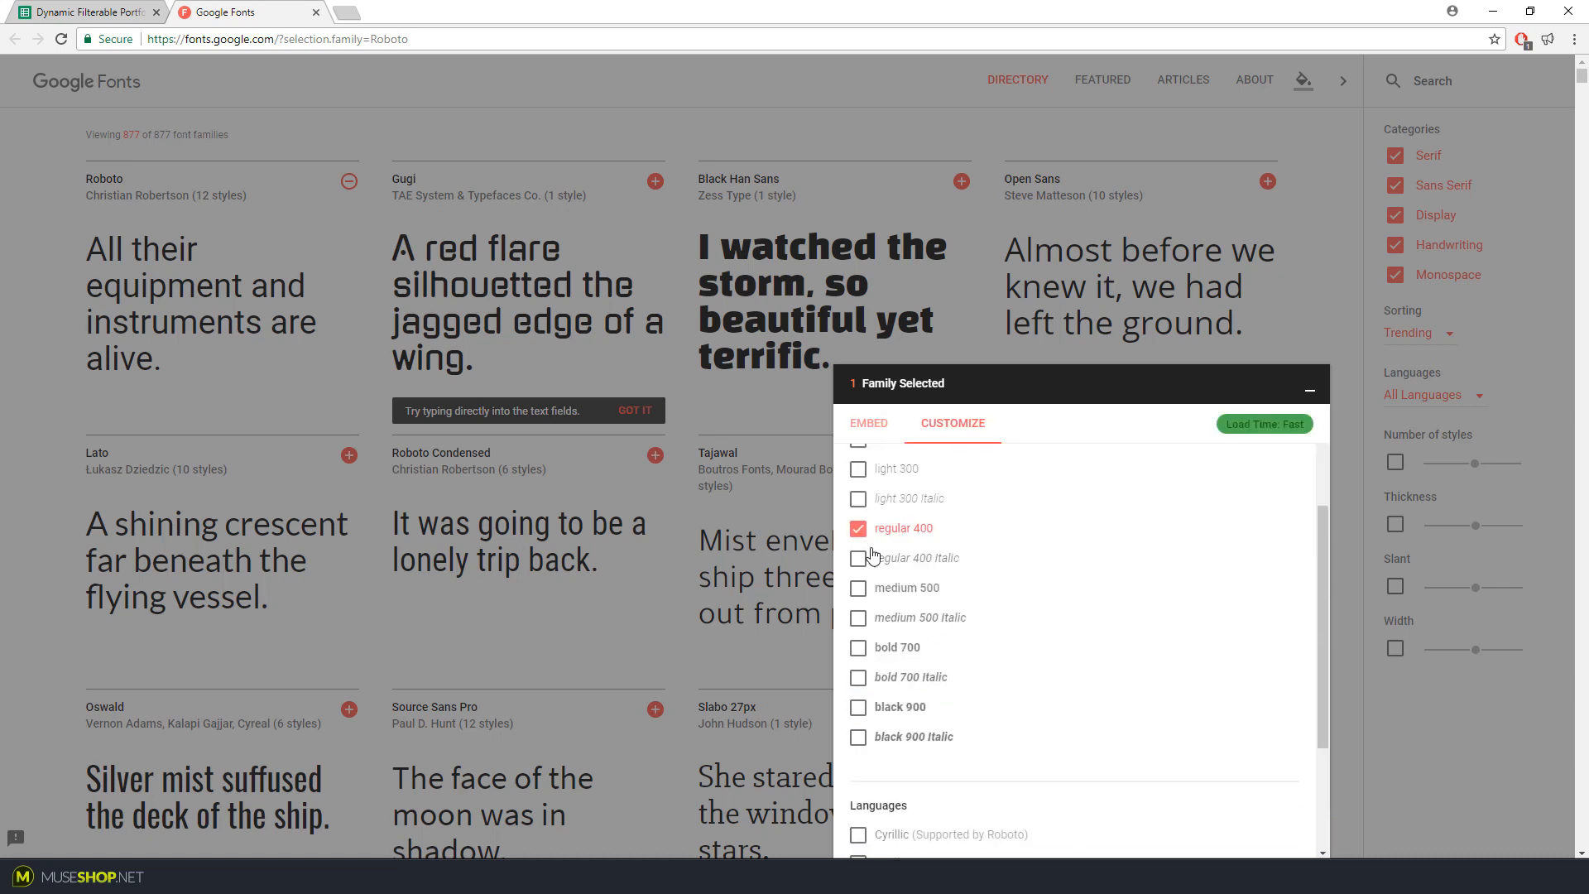
click(858, 648)
click(859, 707)
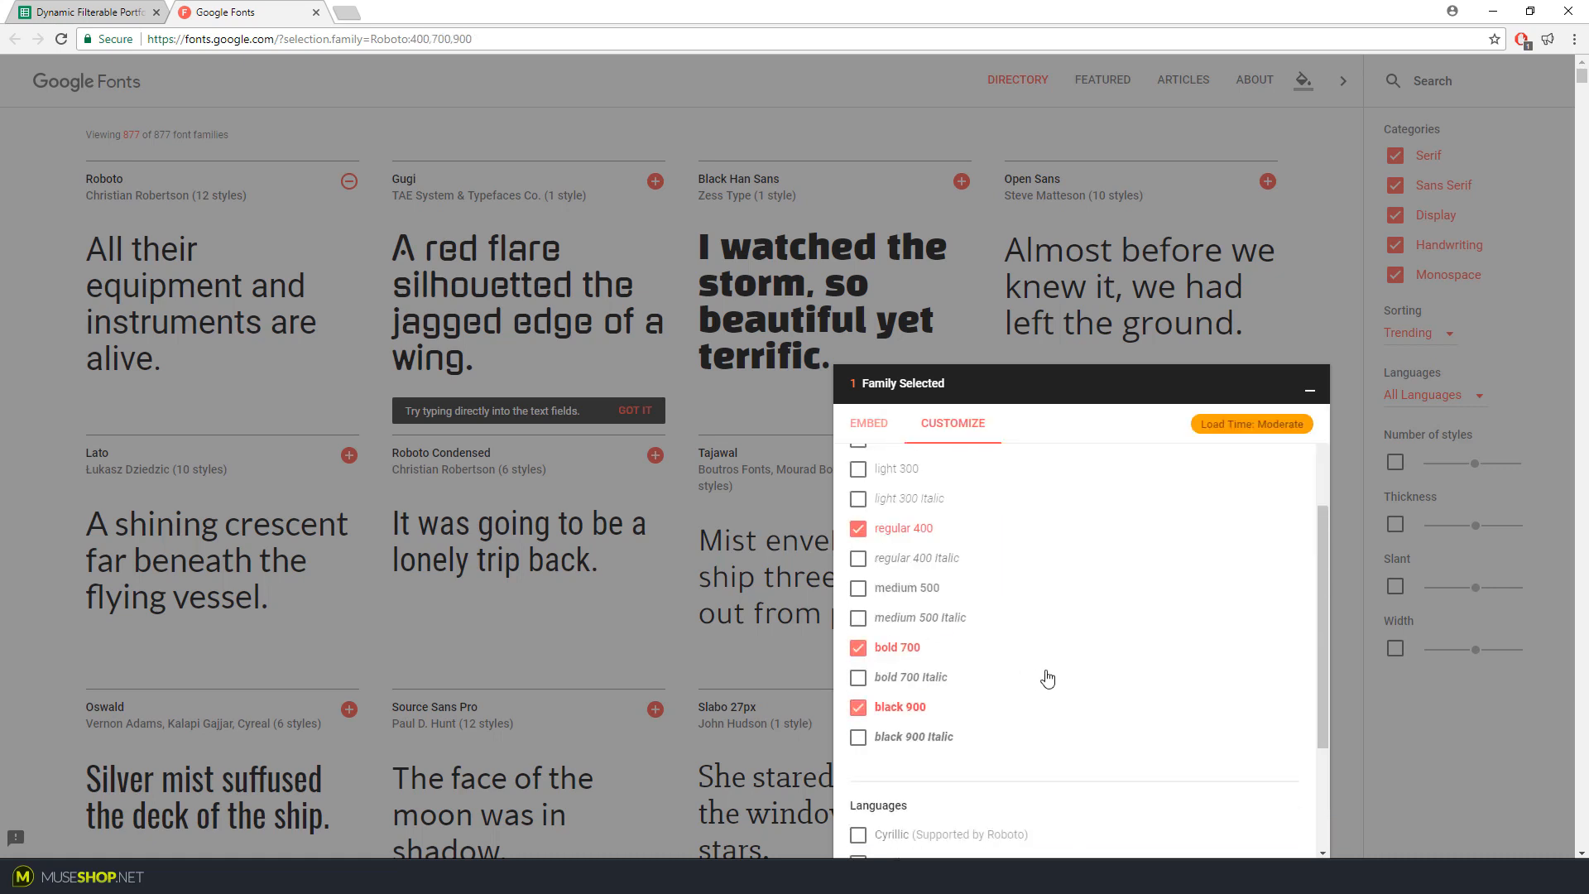
Remove the regular 400 and bold 700 styles from the Roboto selection, keeping black 900 and the Latin language
scroll(1117, 629, up, 2)
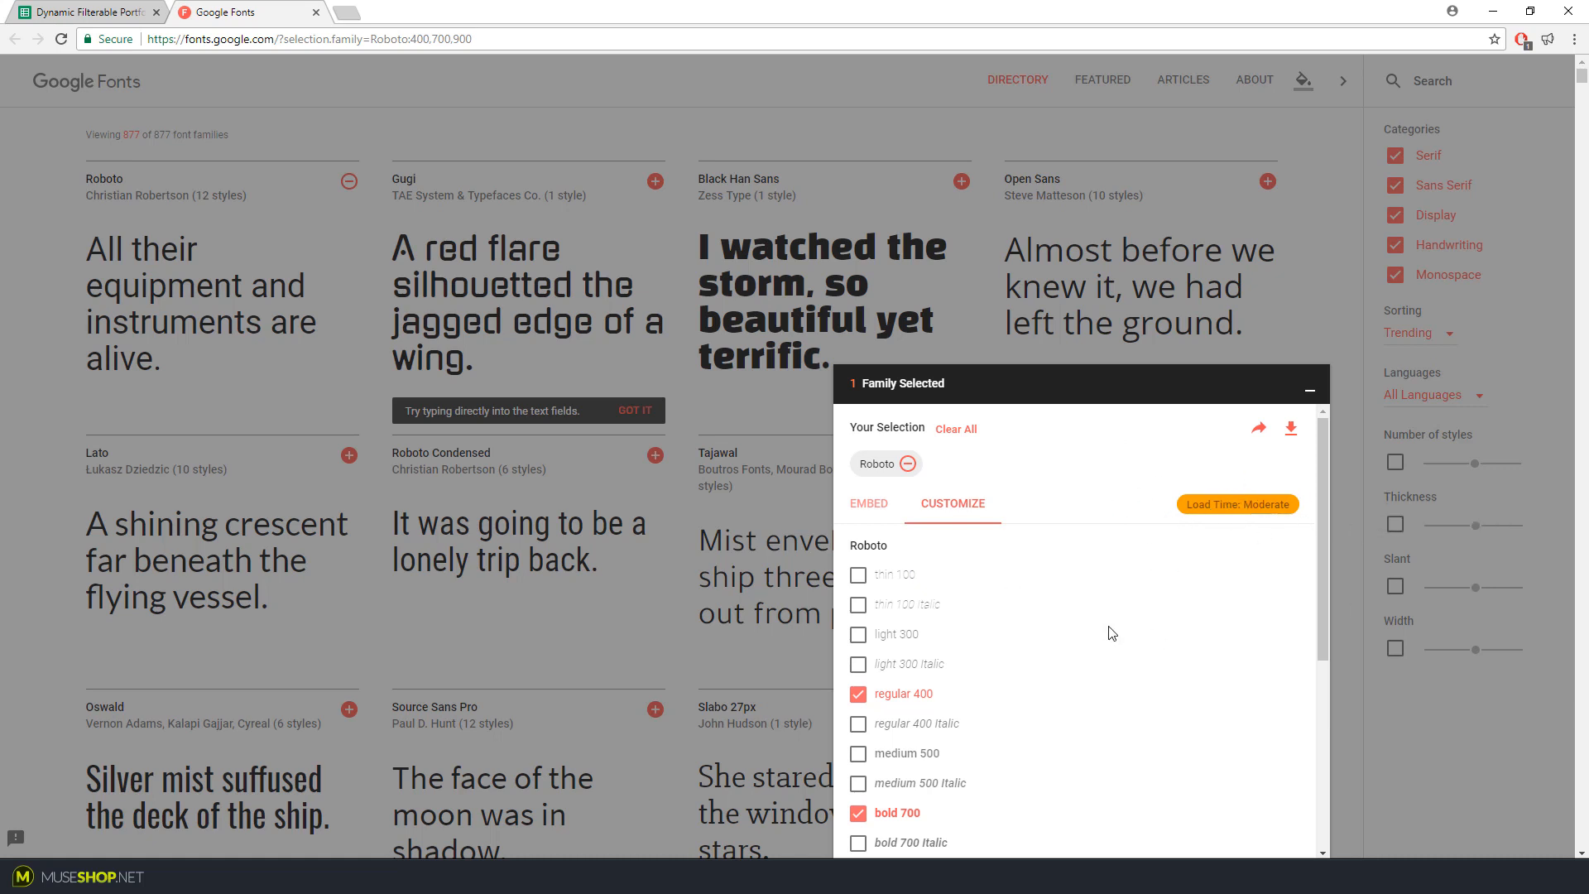
scroll(1040, 682, down, 1)
scroll(1052, 612, up, 1)
scroll(1033, 649, down, 2)
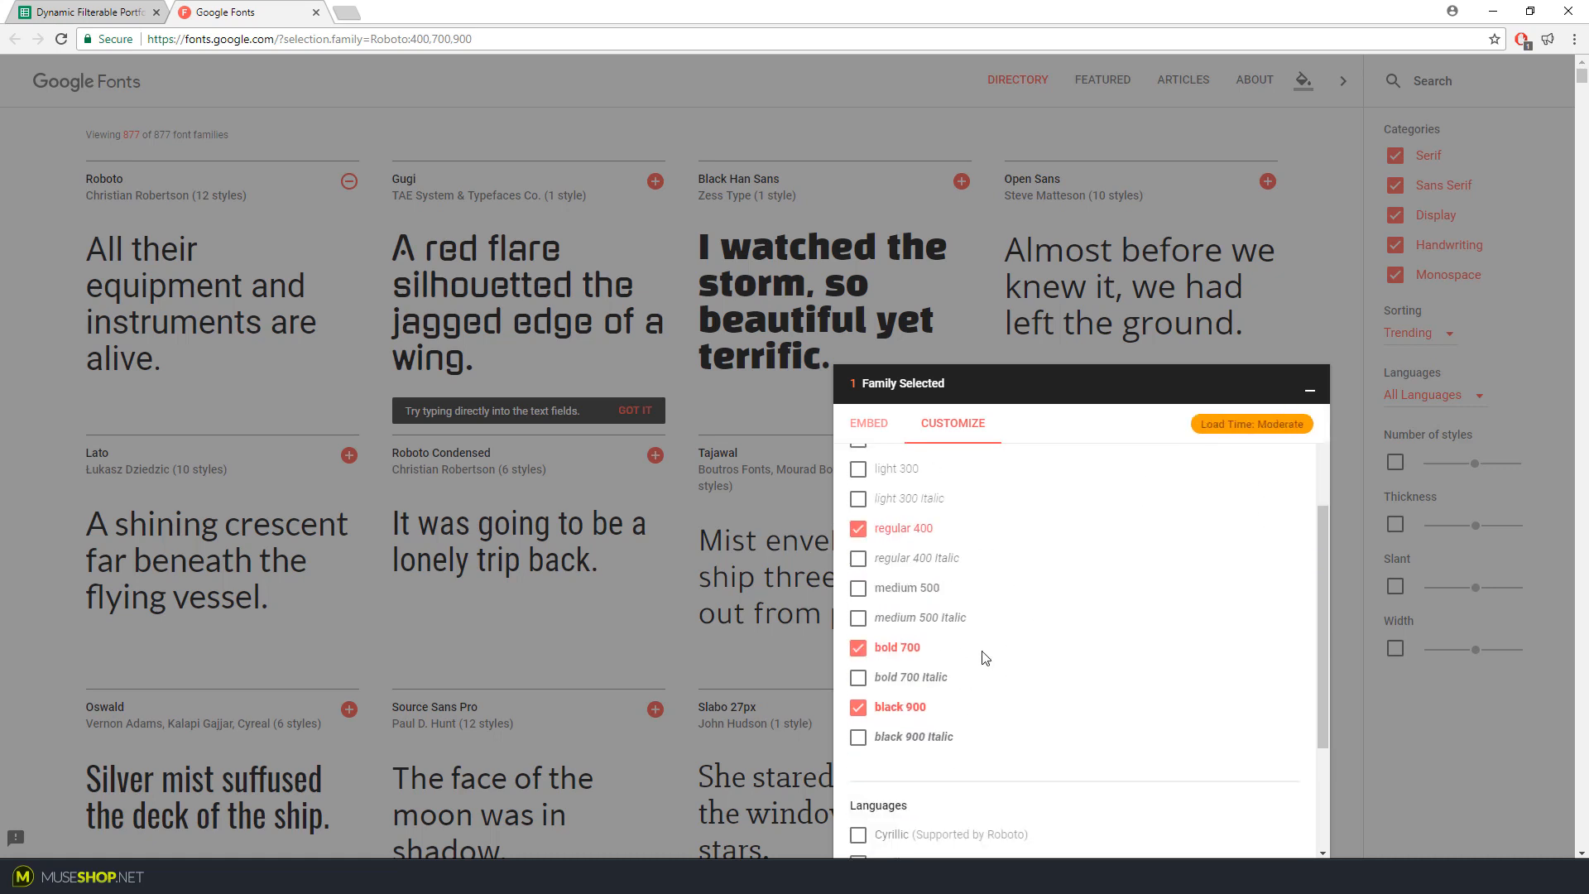
click(859, 530)
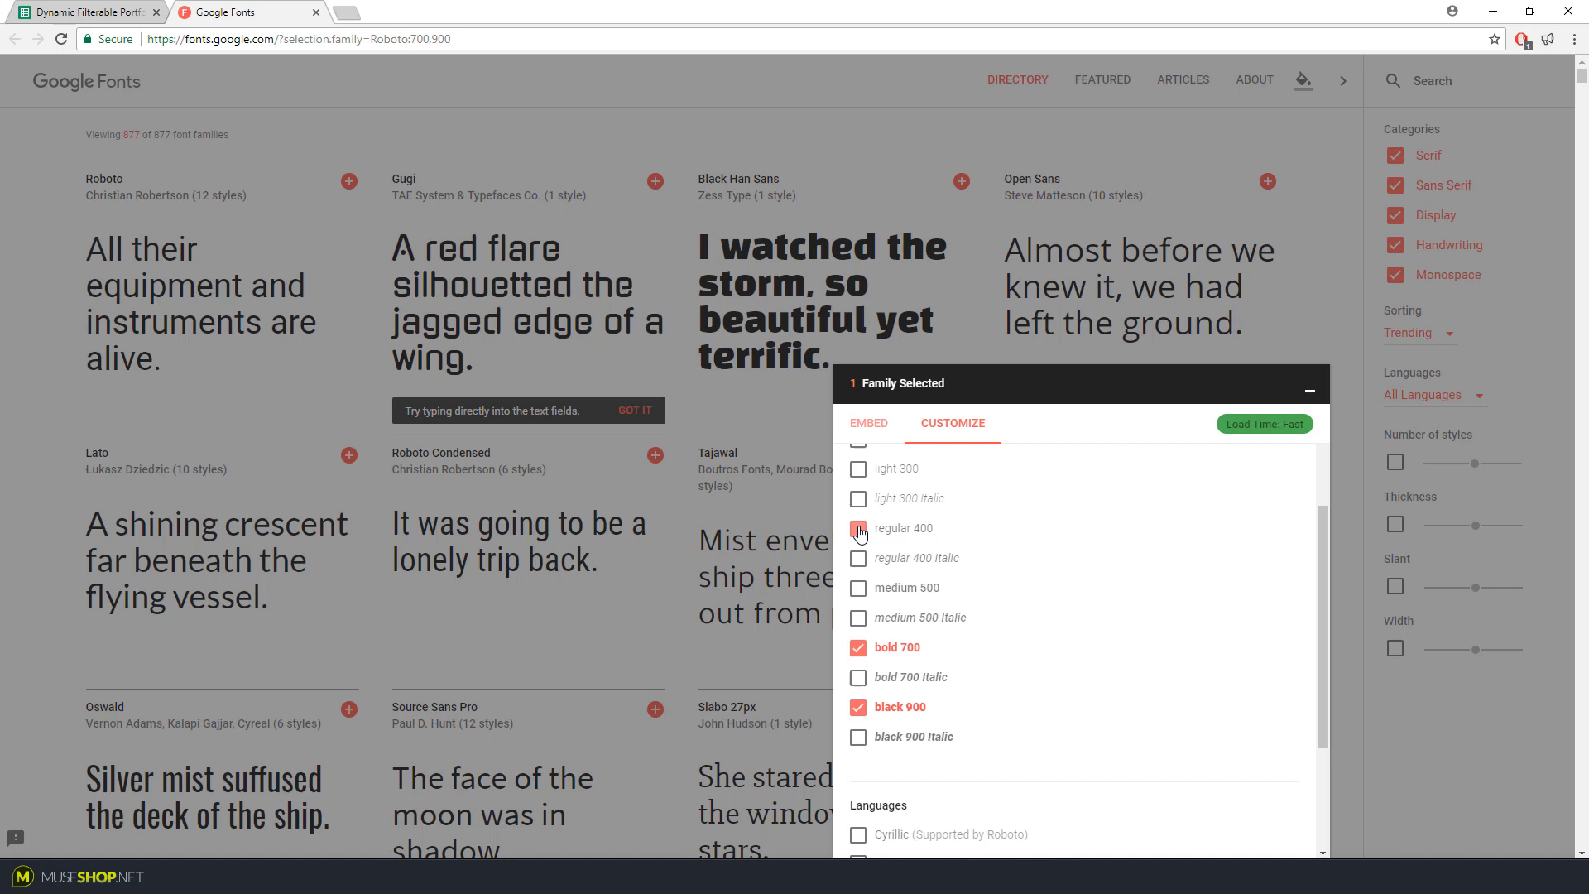
click(859, 649)
scroll(1035, 557, down, 3)
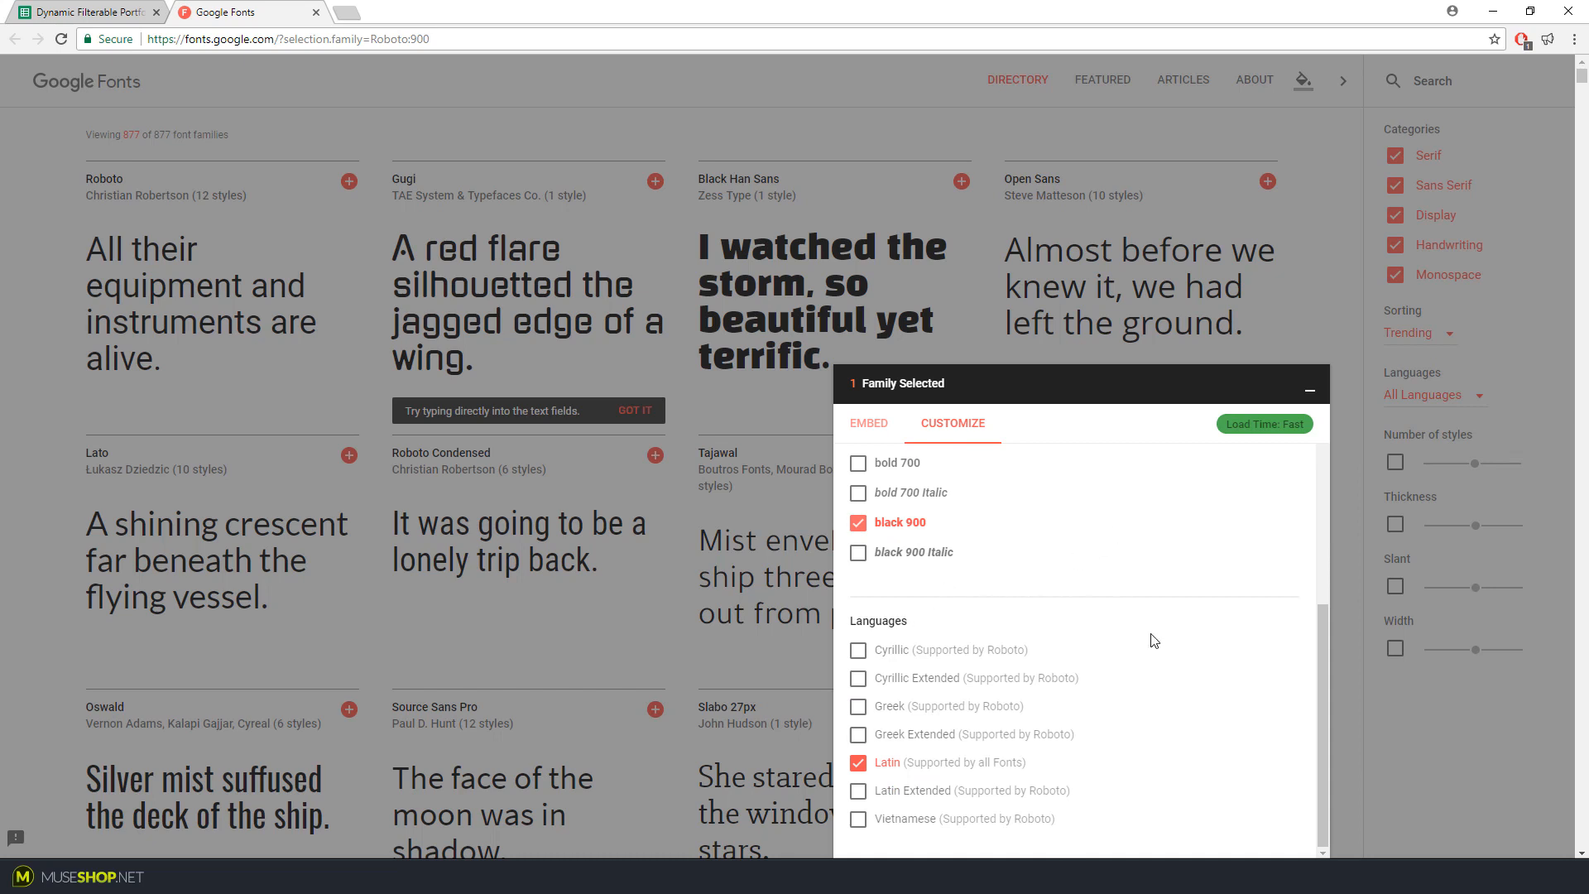
scroll(1125, 653, up, 5)
scroll(1060, 645, down, 5)
scroll(1035, 580, up, 5)
click(871, 487)
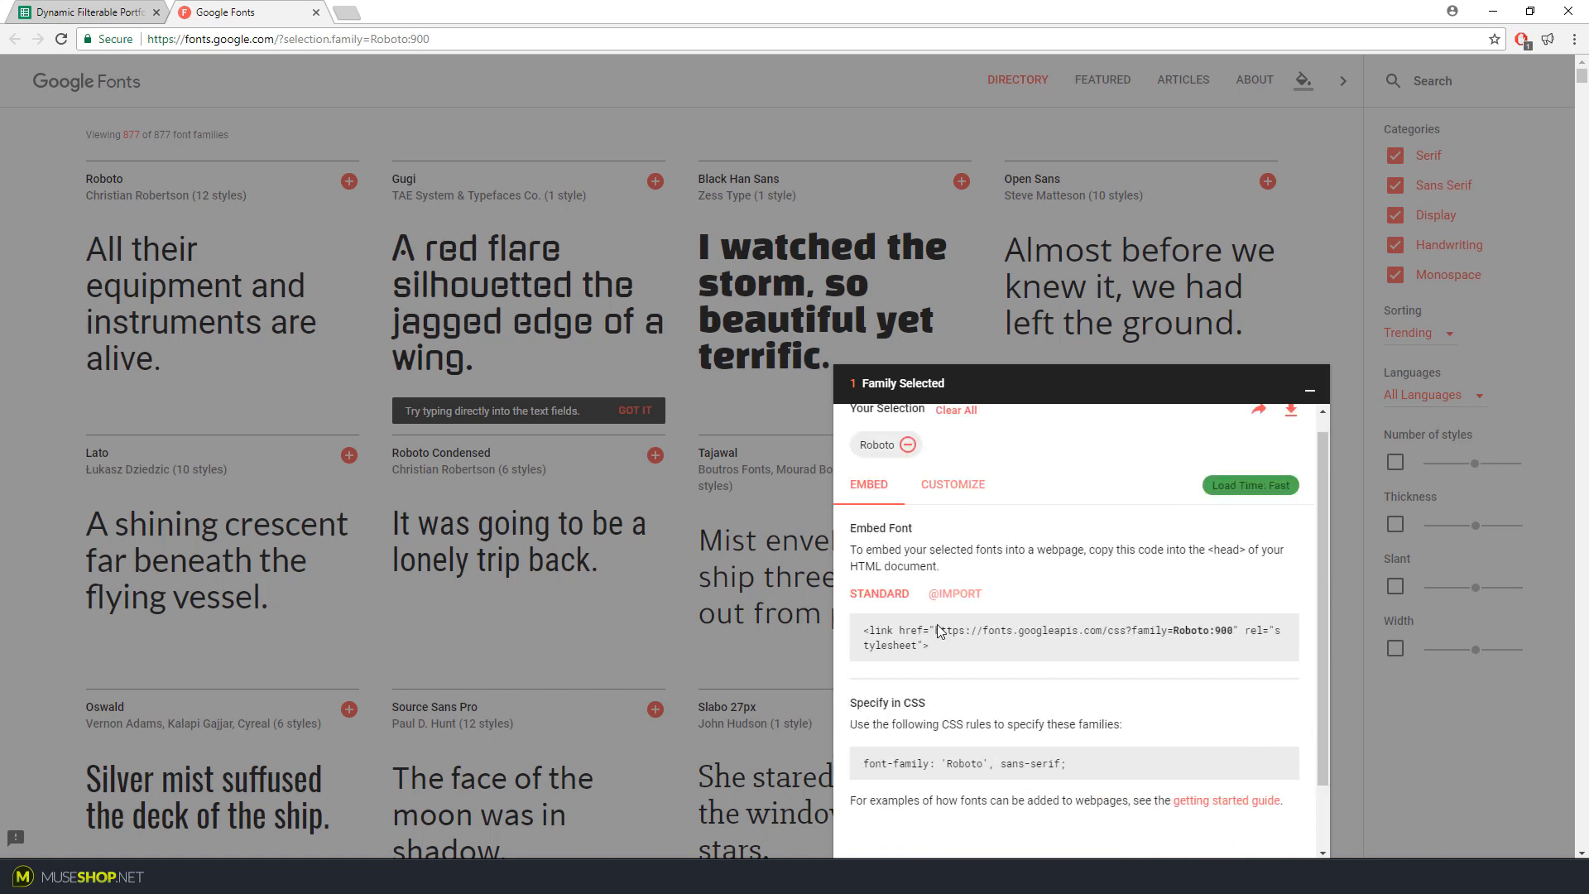
drag(959, 629, 1239, 631)
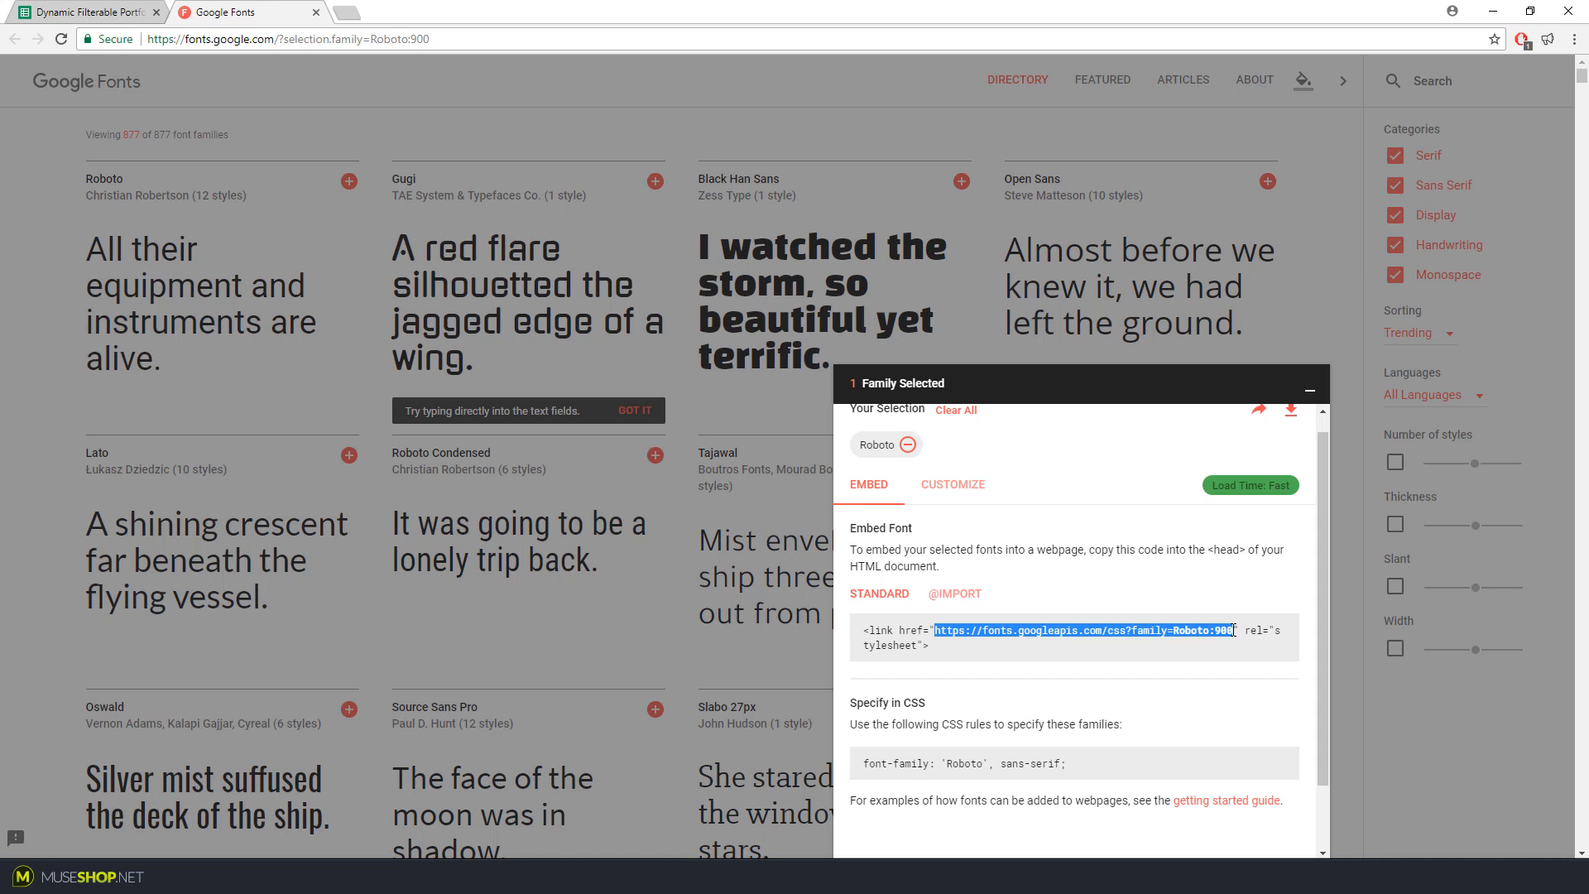
click(940, 636)
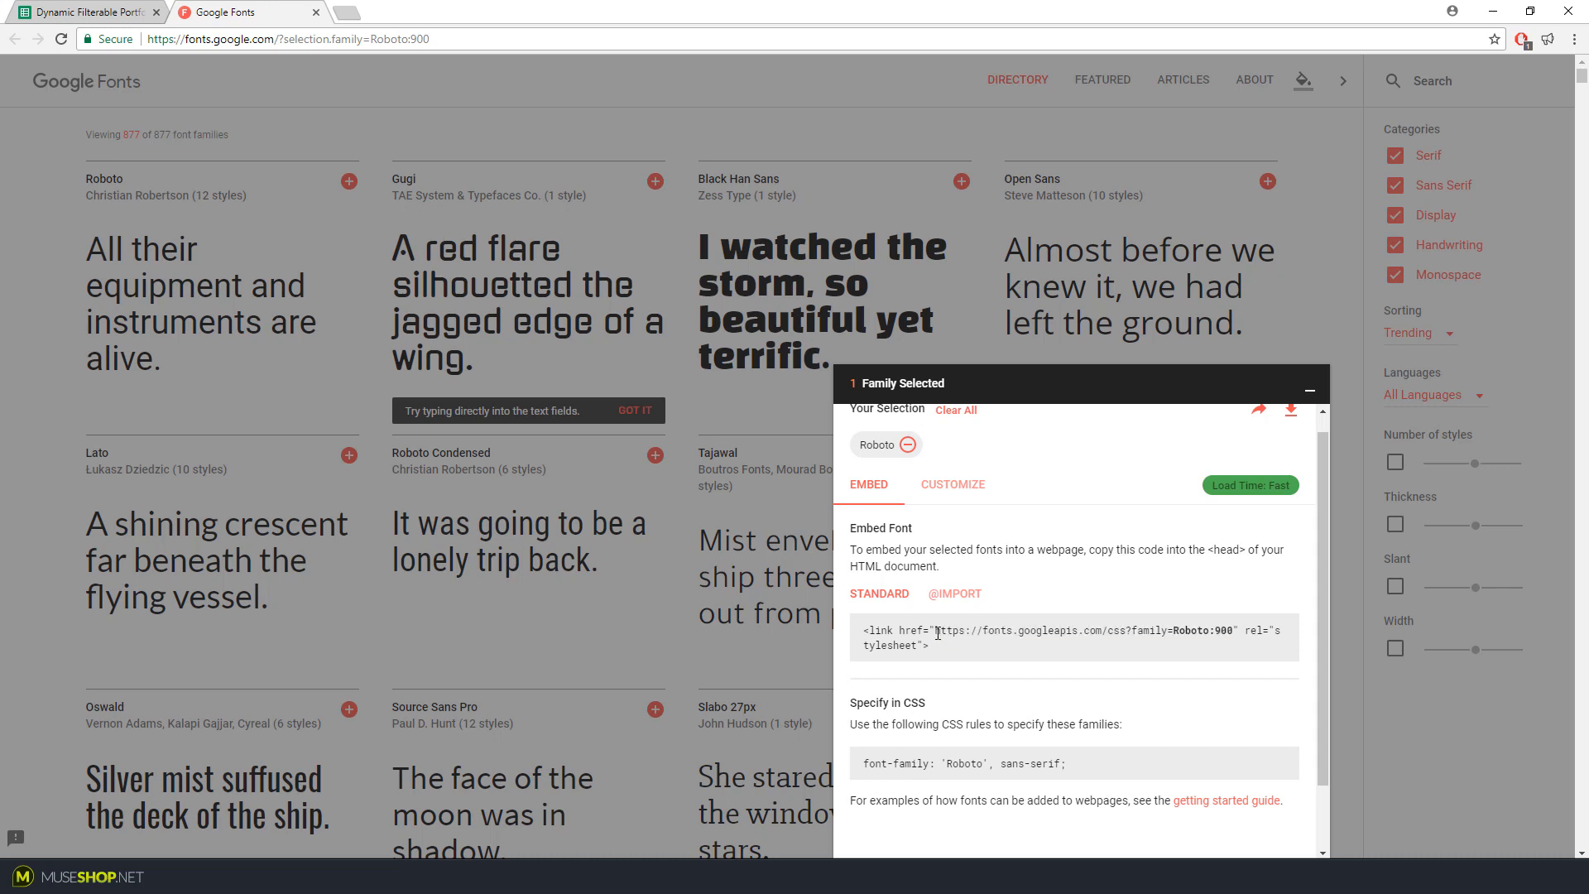
drag(938, 632, 1236, 631)
right_click(1236, 632)
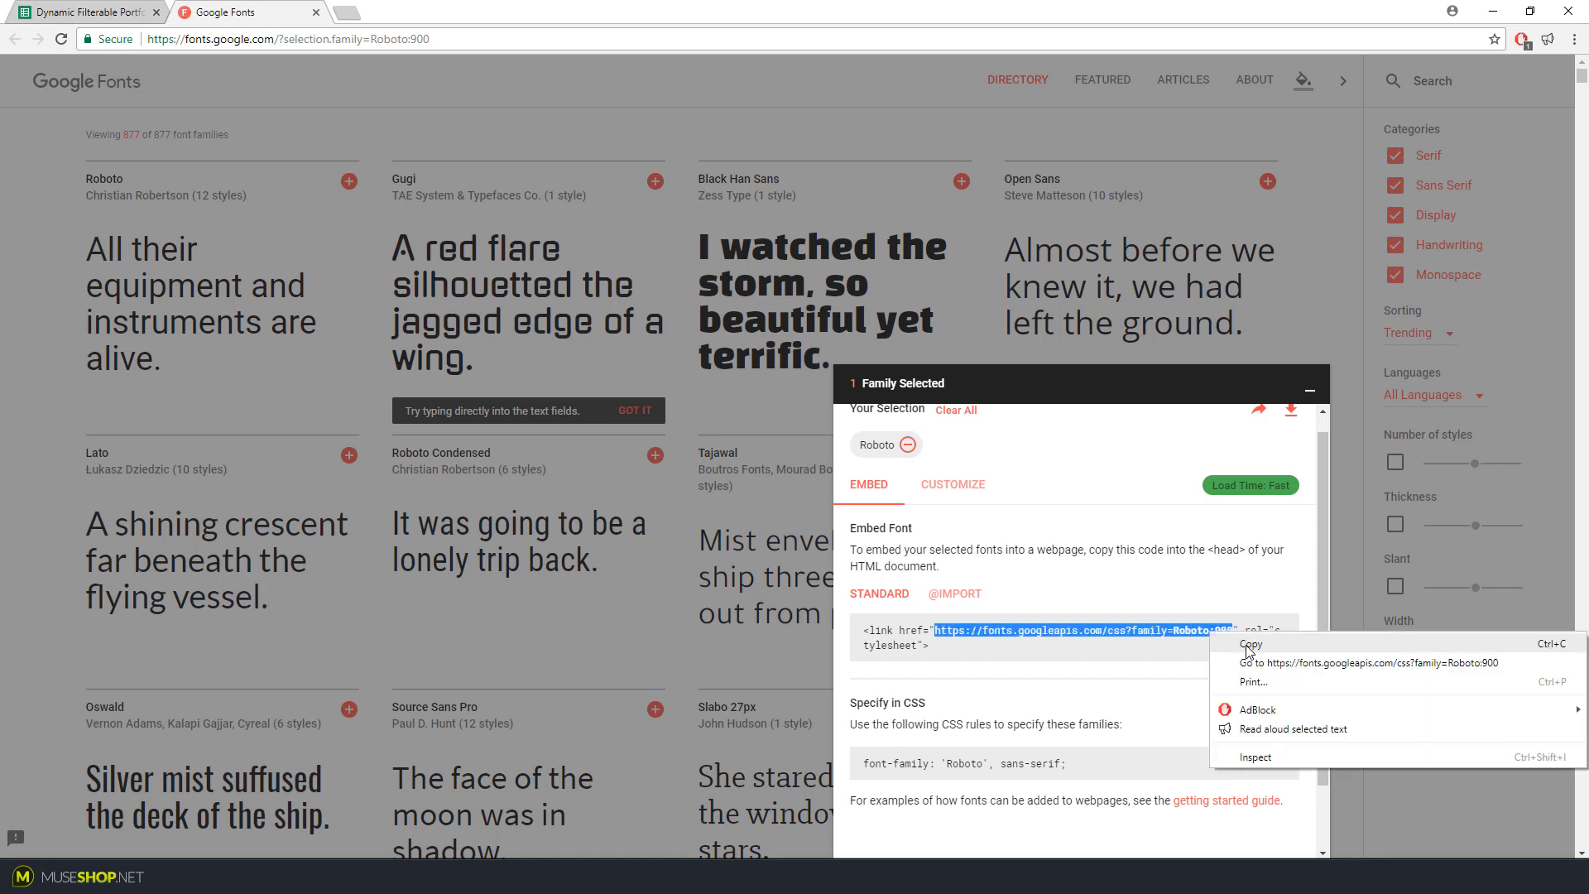
click(1249, 645)
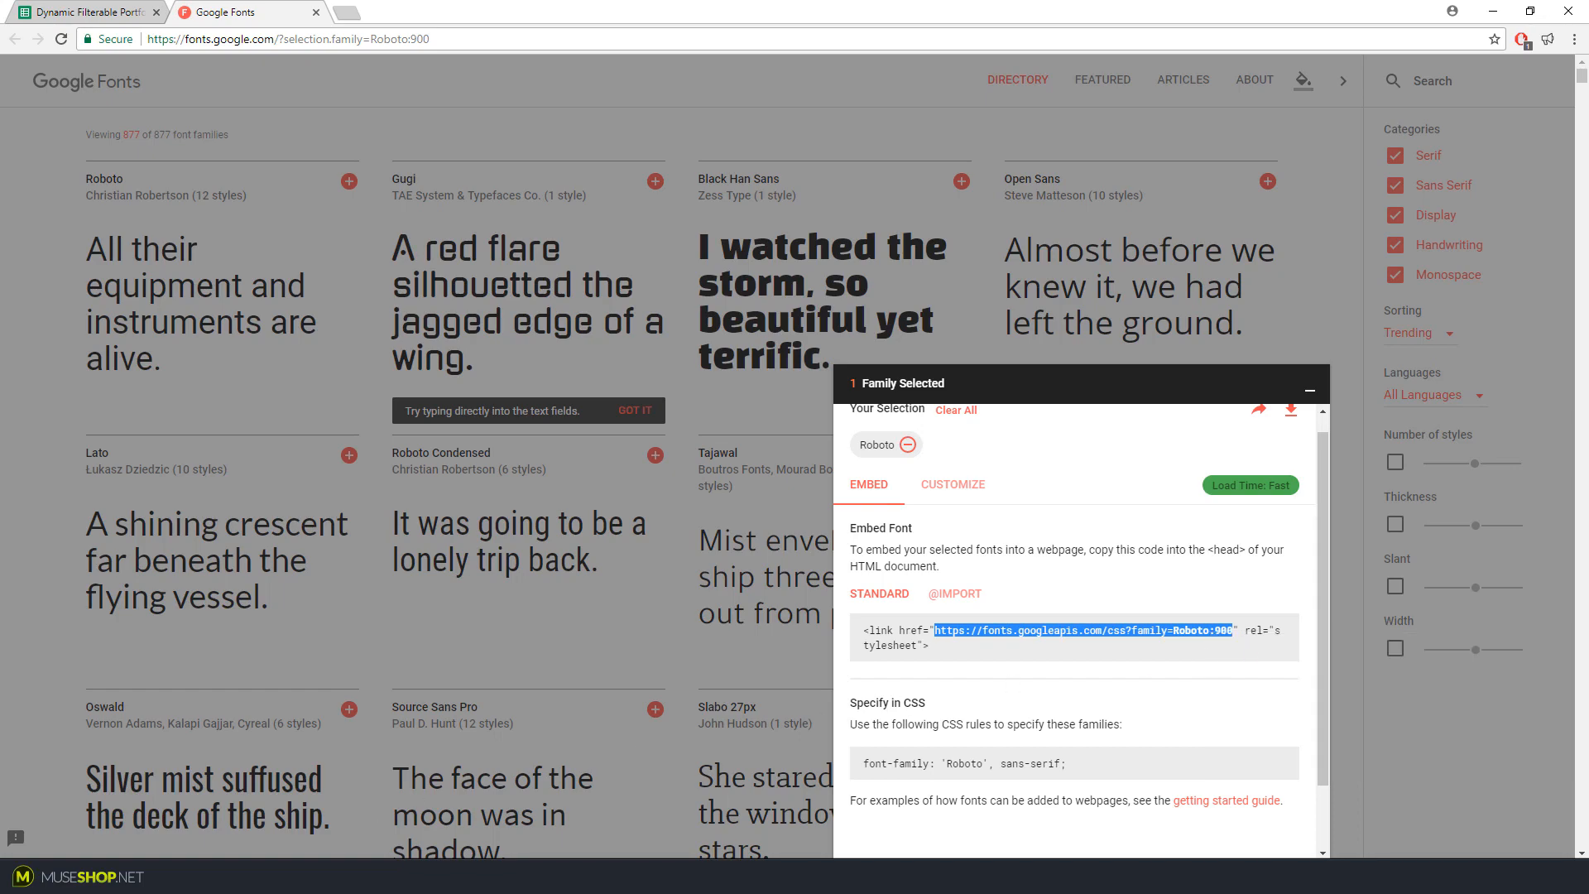
Switch to Muse and replace the portfolio widget's Navigation Menu font link with the copied Roboto:900 URL
click(609, 877)
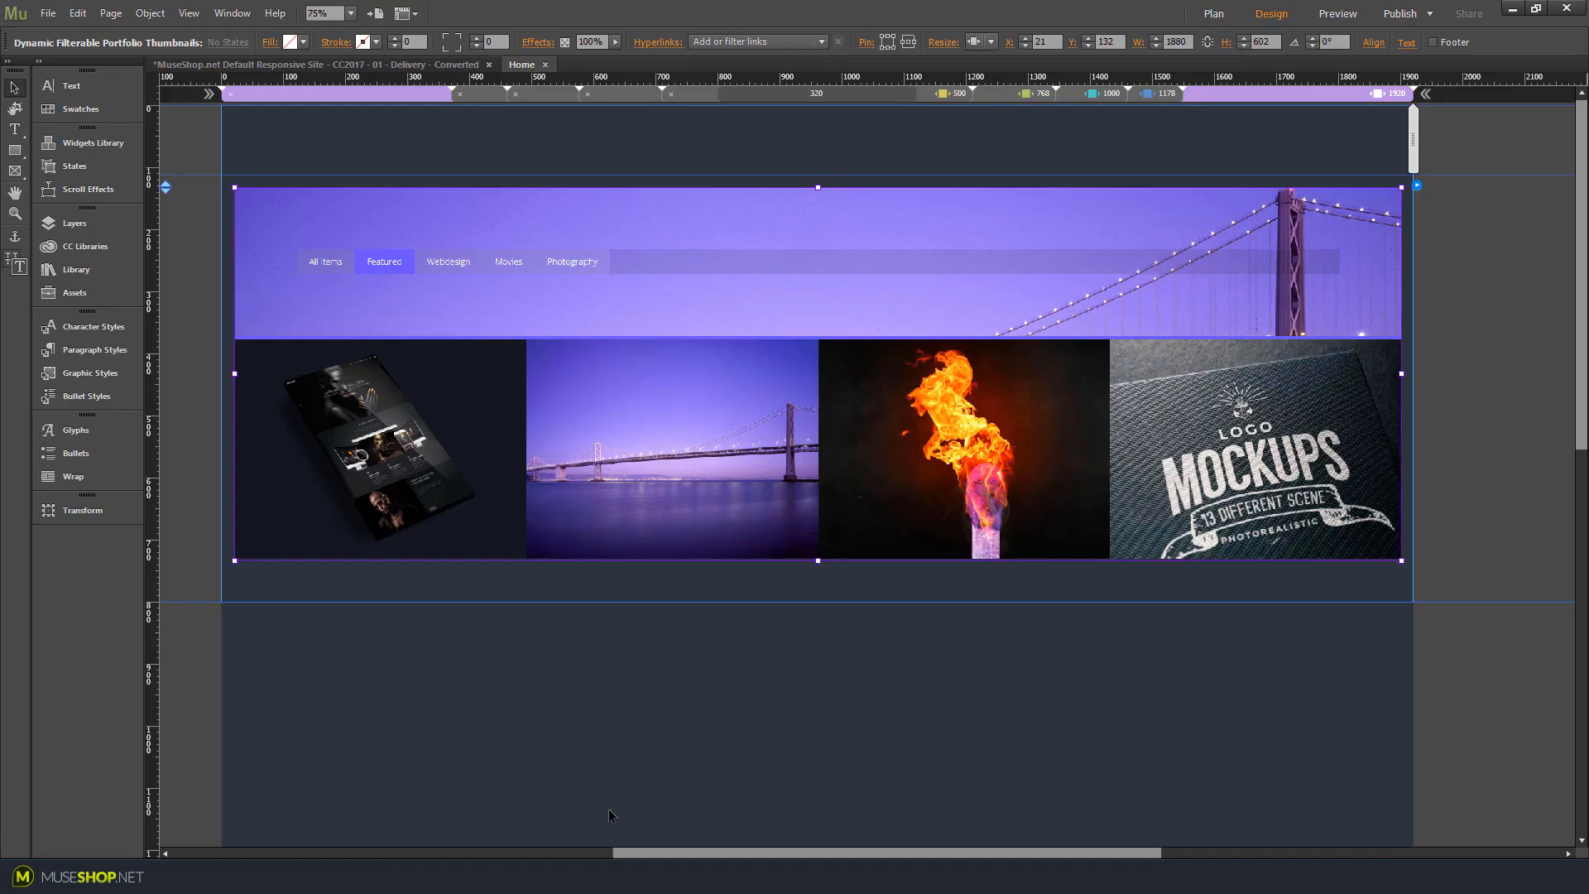
click(1417, 185)
click(1232, 295)
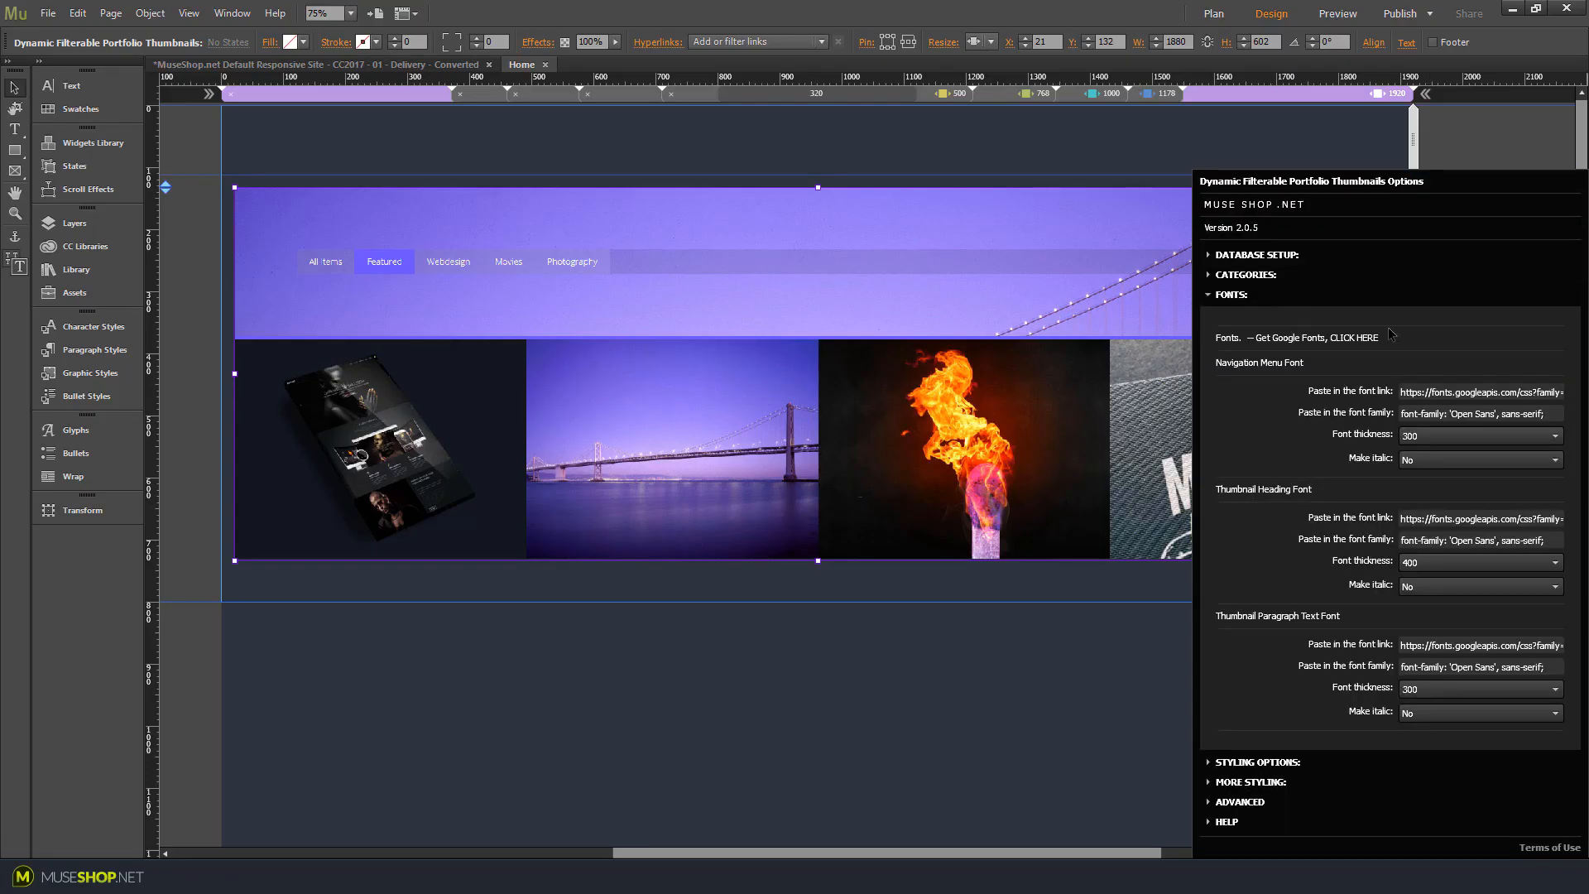
click(1457, 396)
key(ctrl+a)
key(ctrl+v)
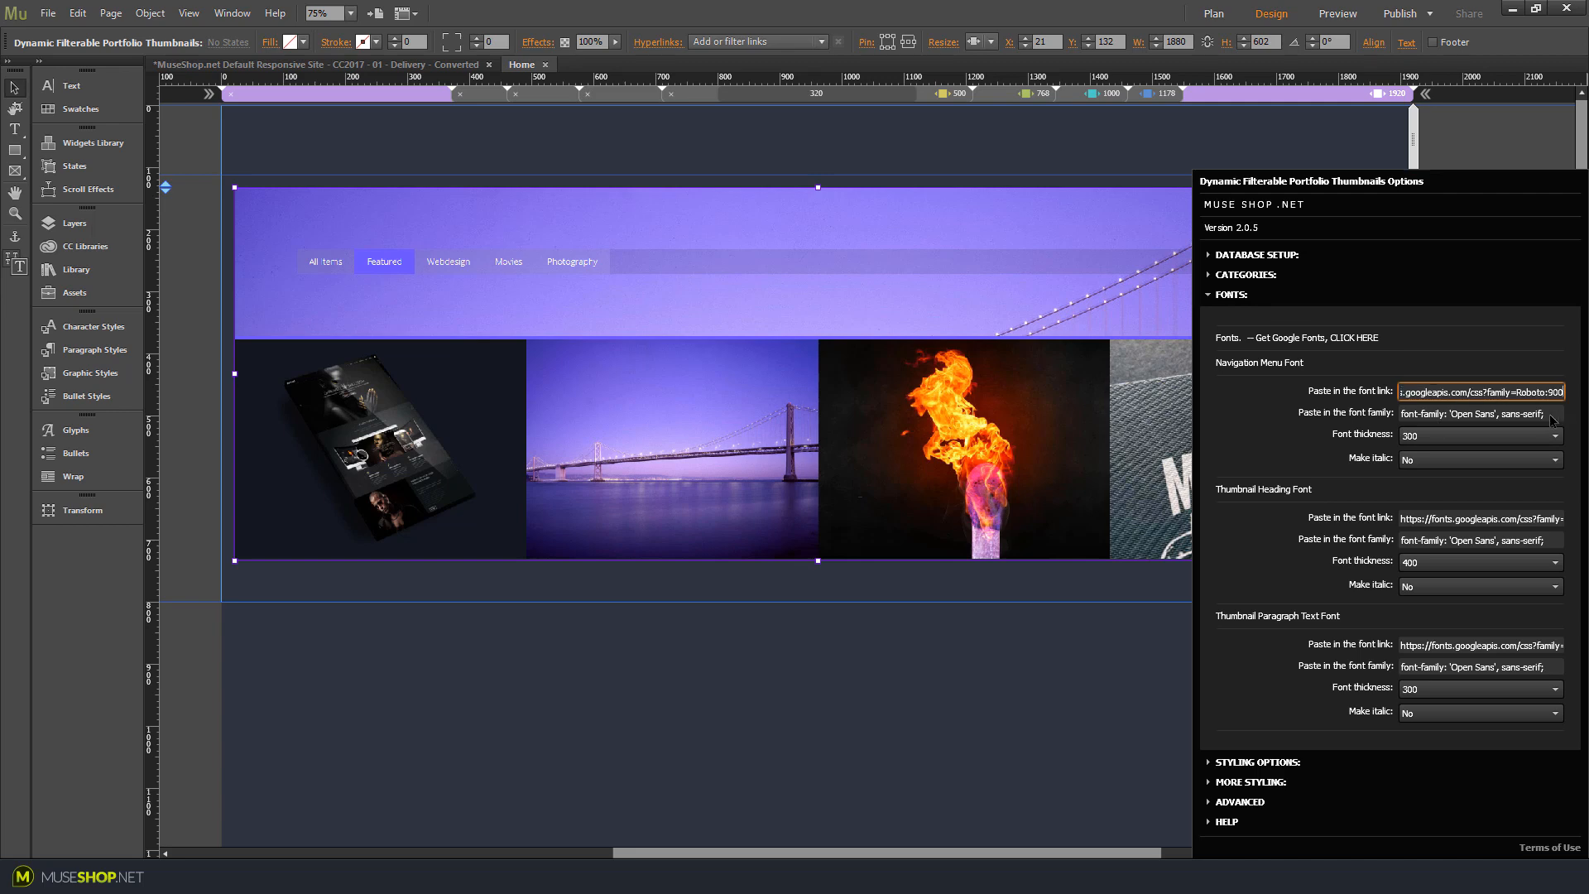
Copy the rule font-family: 'Roboto', sans-serif; from Google Fonts and paste it as the Navigation Menu font family in Muse
click(1550, 417)
key(alt+Tab)
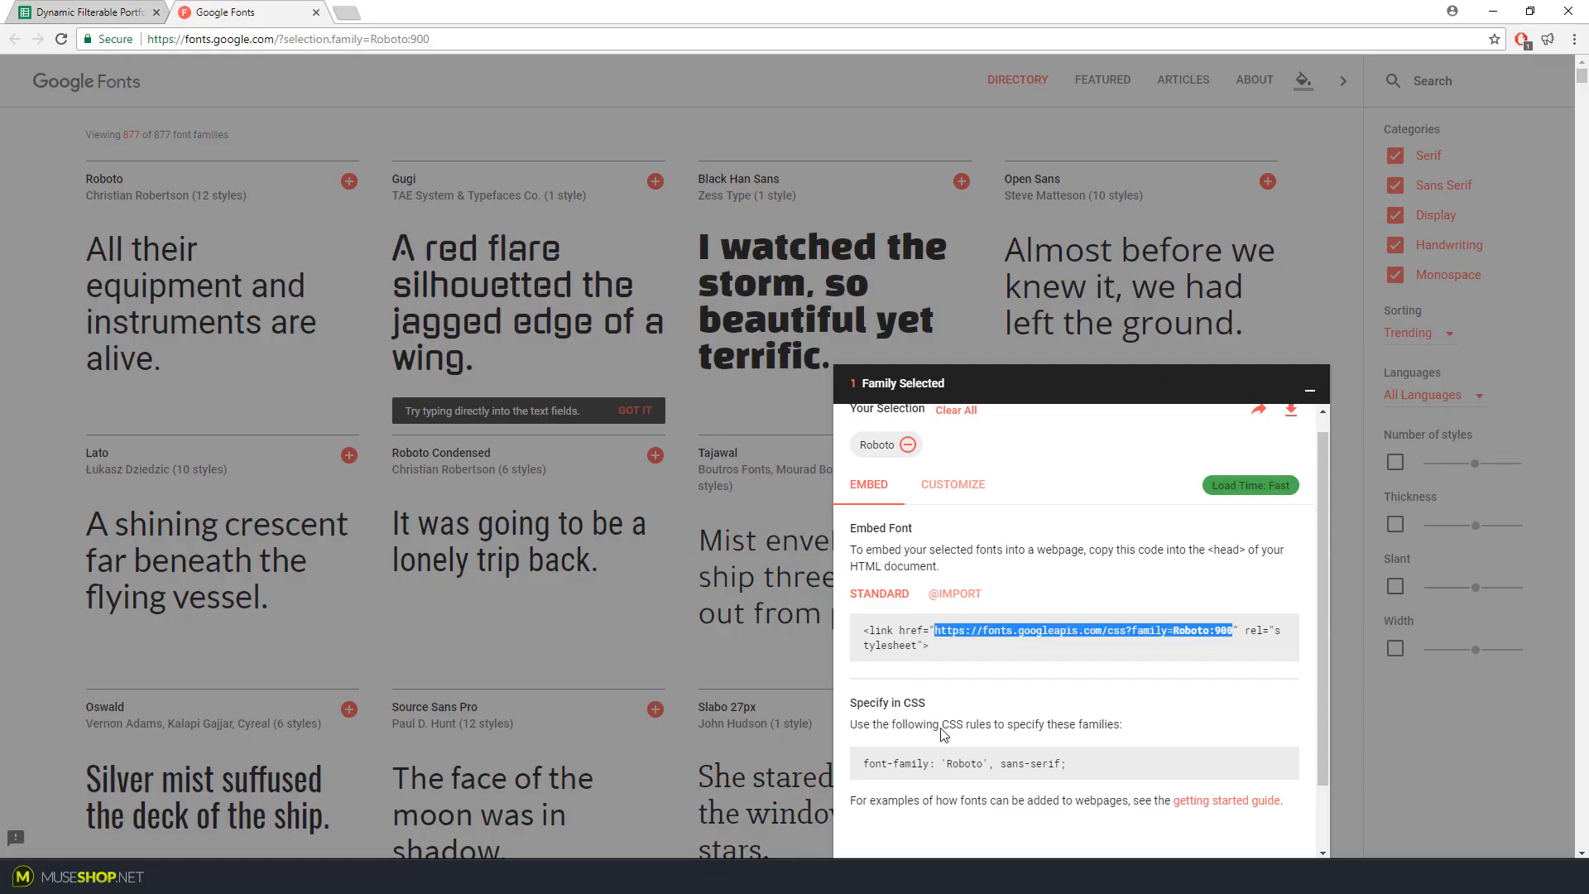
scroll(1035, 652, down, 1)
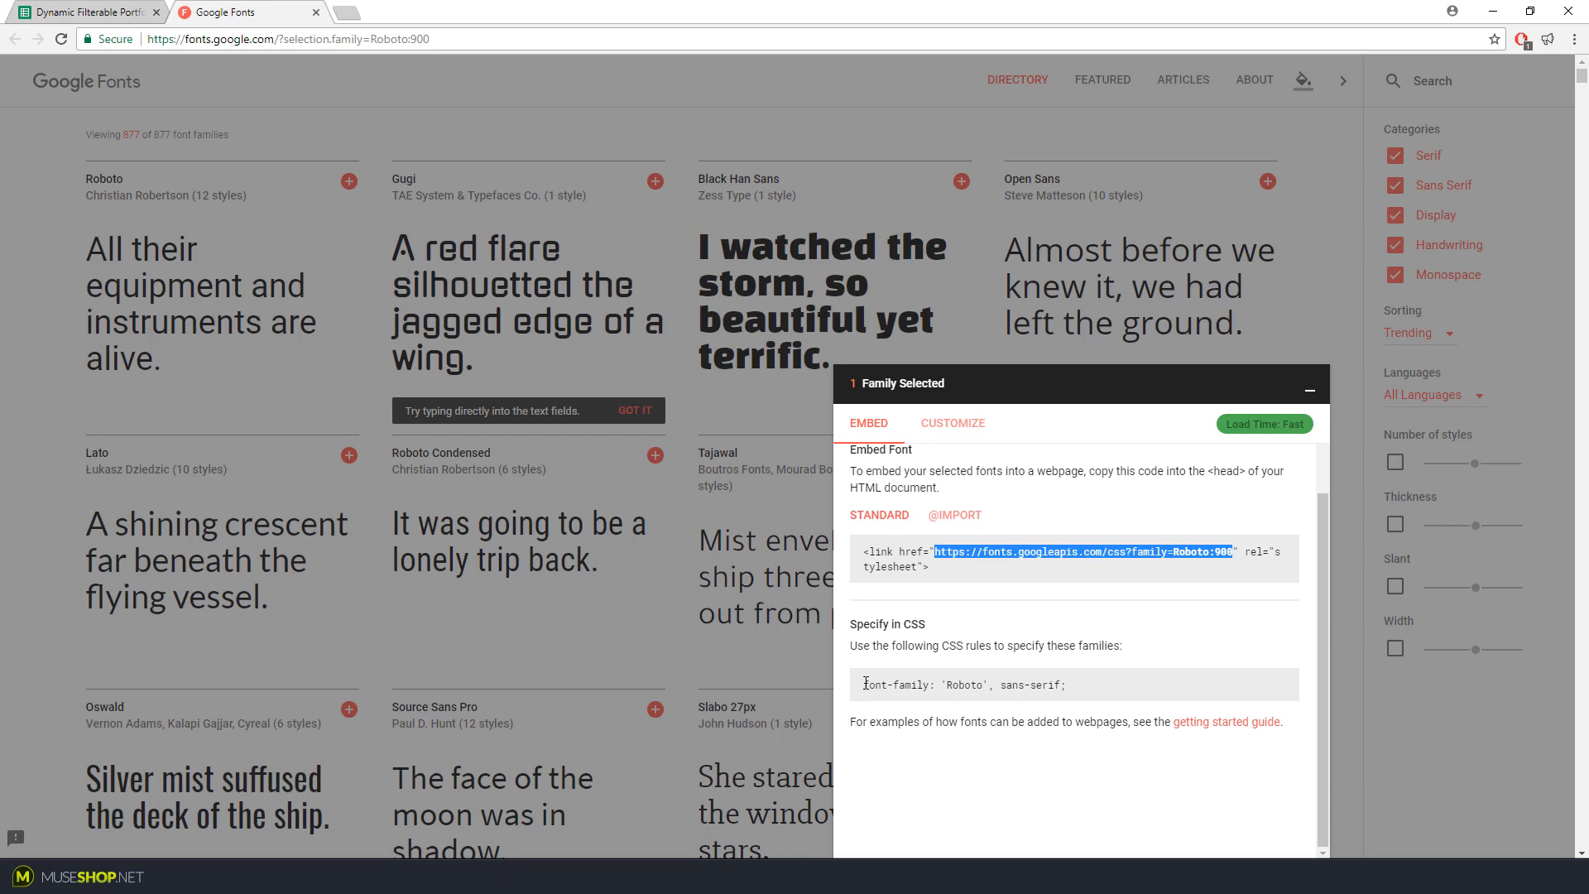
drag(865, 684, 1077, 693)
key(ctrl+c)
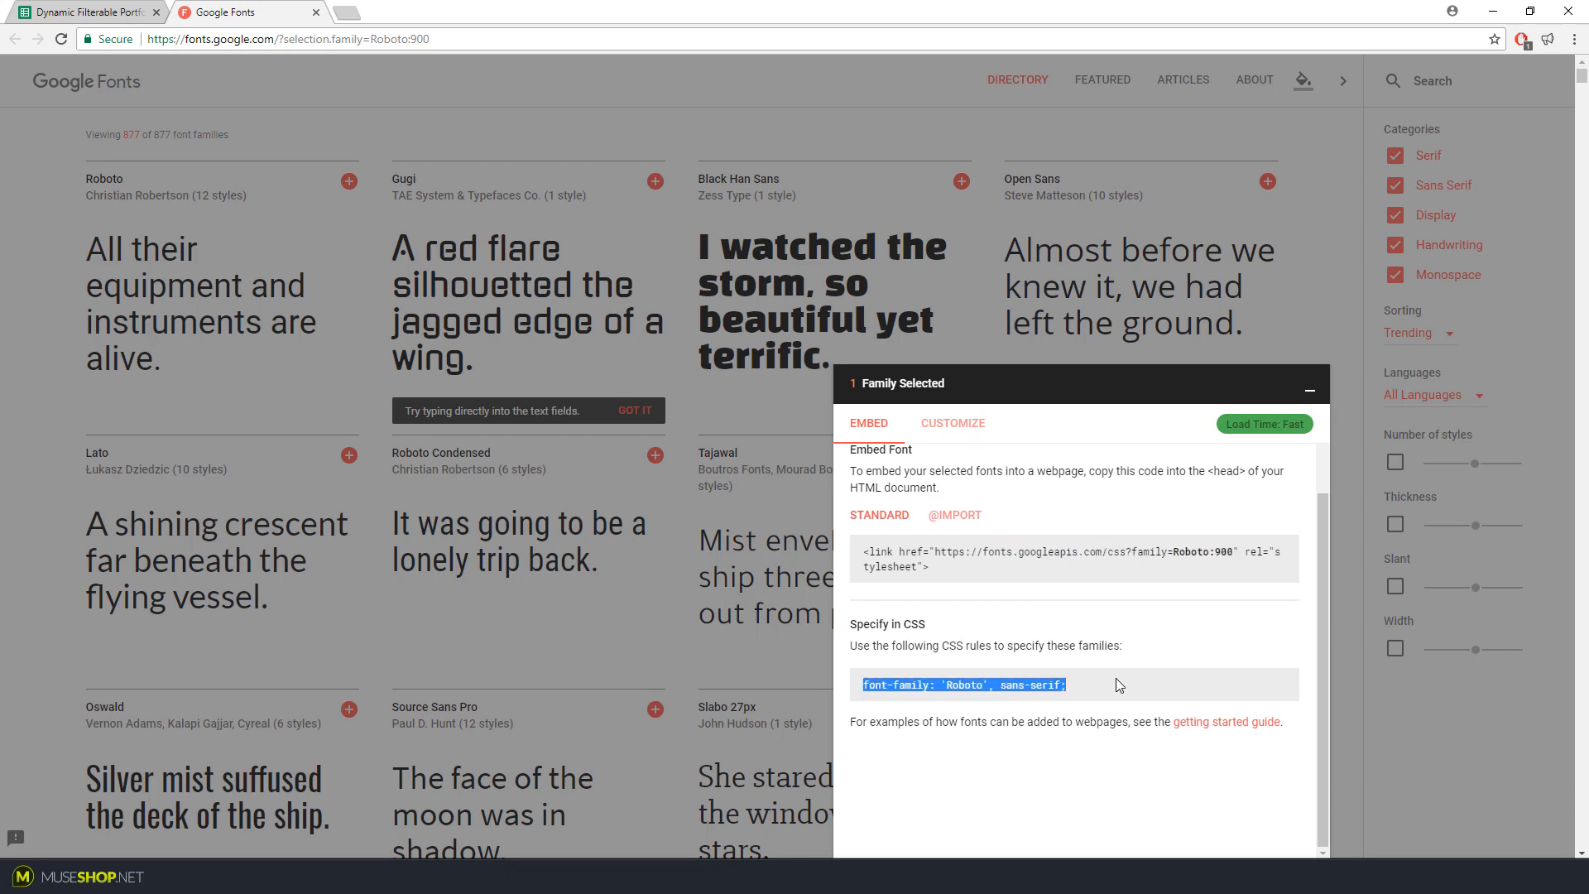
key(alt+Tab)
click(1417, 185)
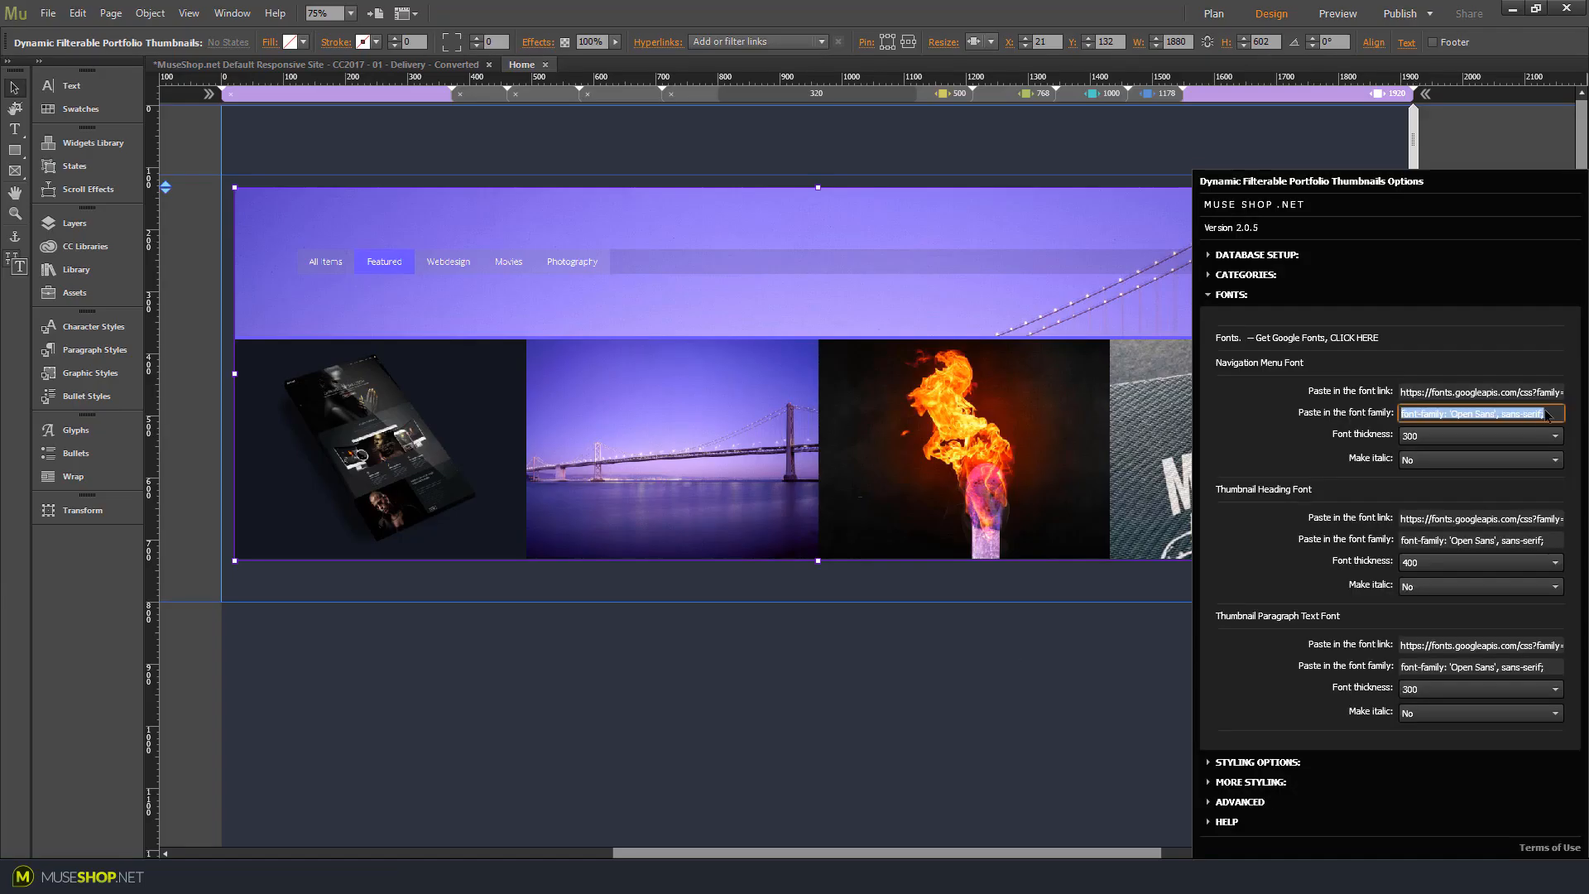
click(1542, 413)
key(ctrl+v)
key(Return)
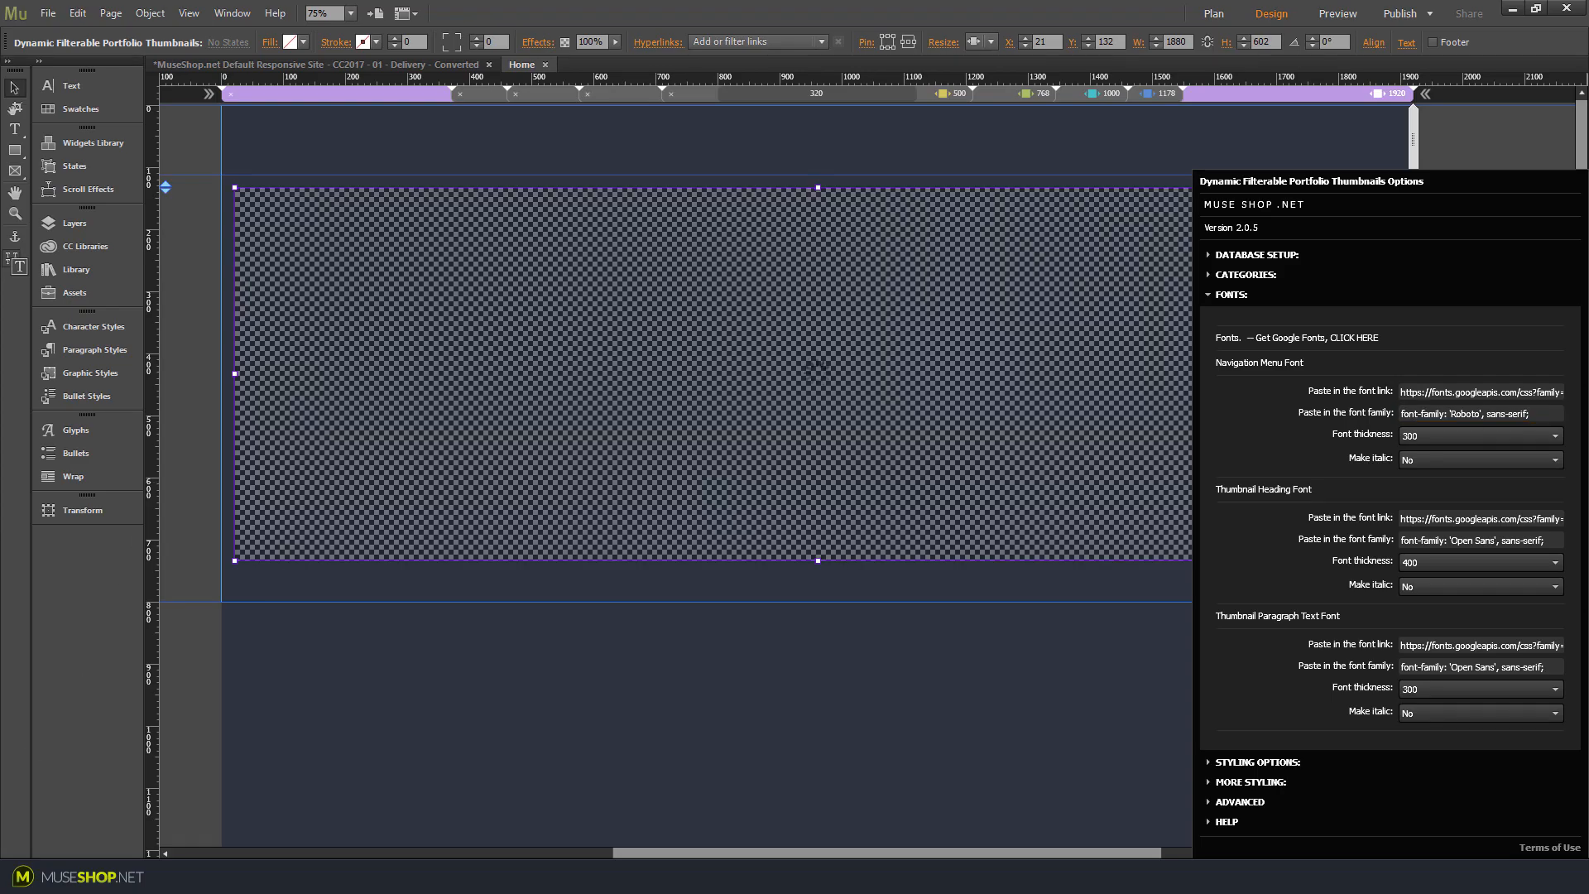
Check the weight in the Google Fonts embed link and set the Navigation Menu font thickness to 900 in Muse
key(alt+Tab)
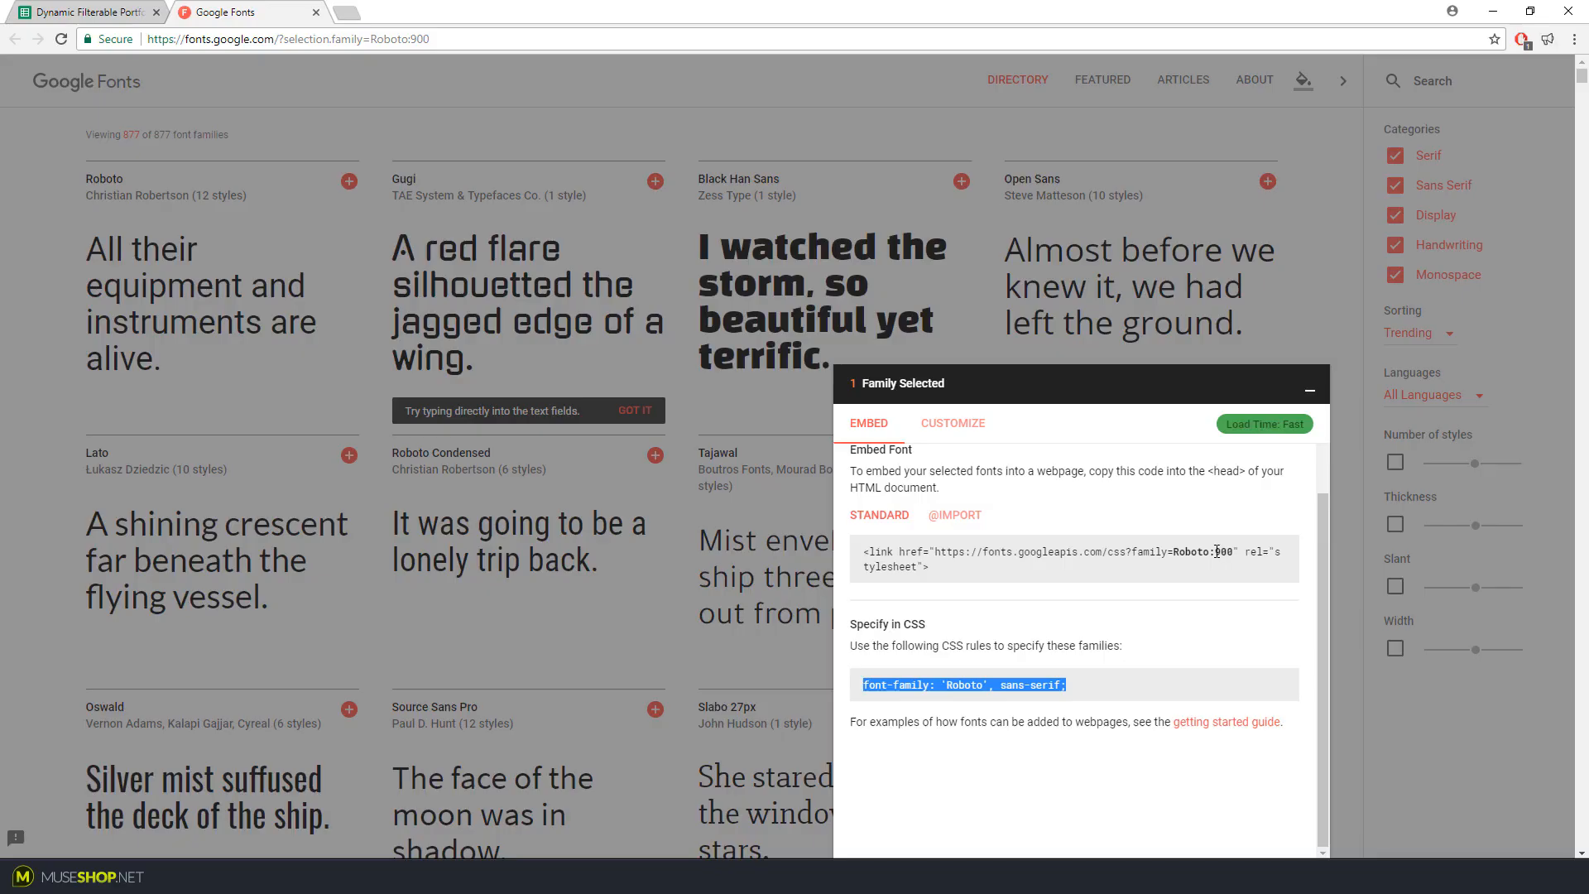
drag(1216, 551, 1235, 553)
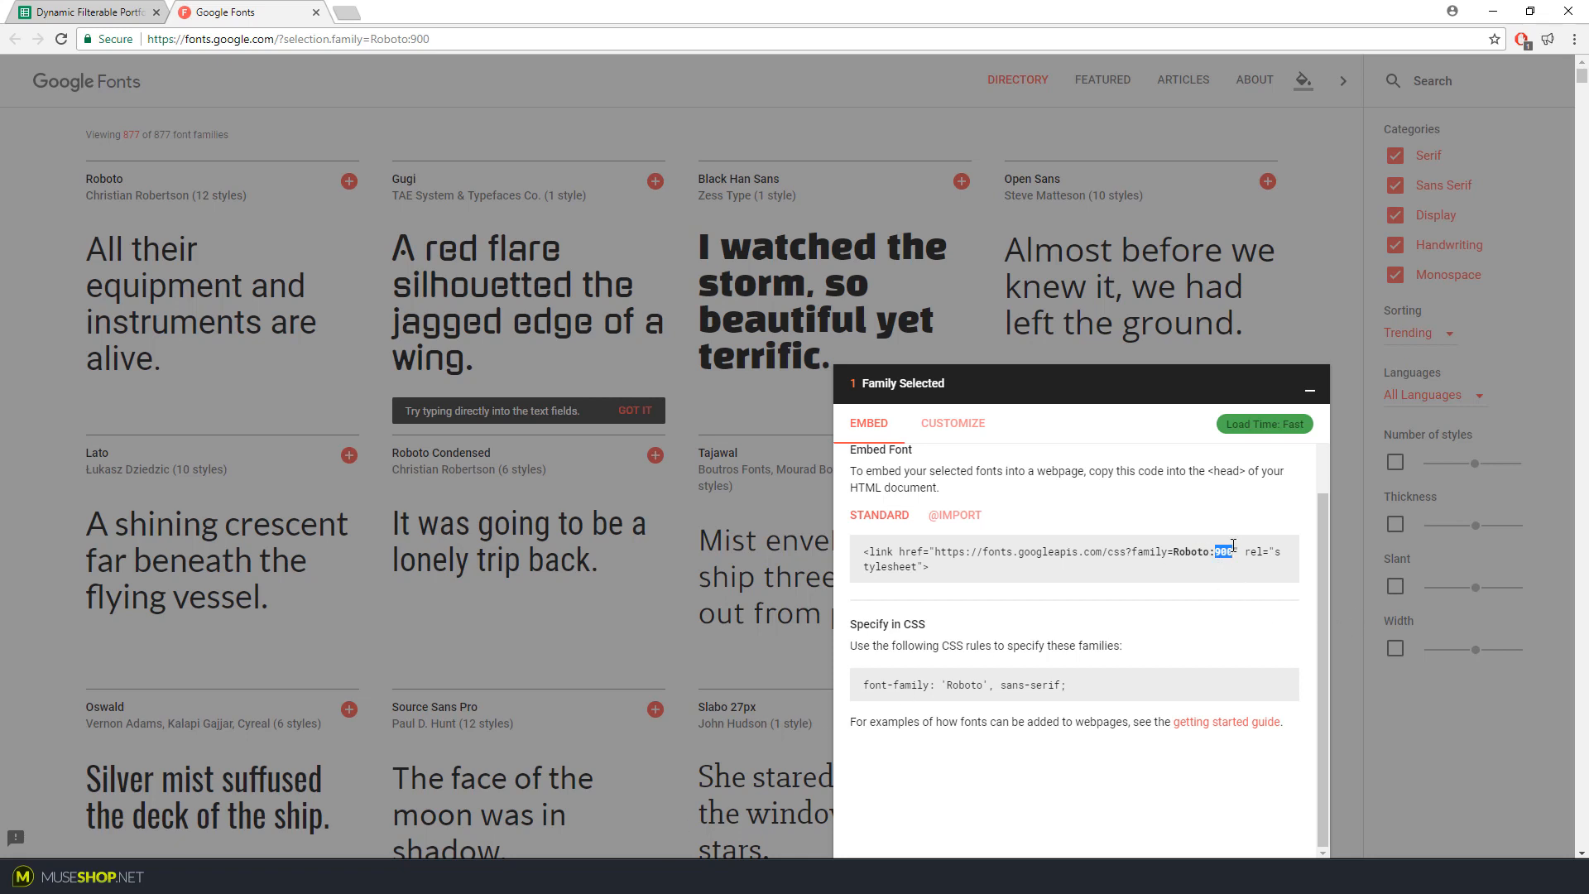
key(alt+Tab)
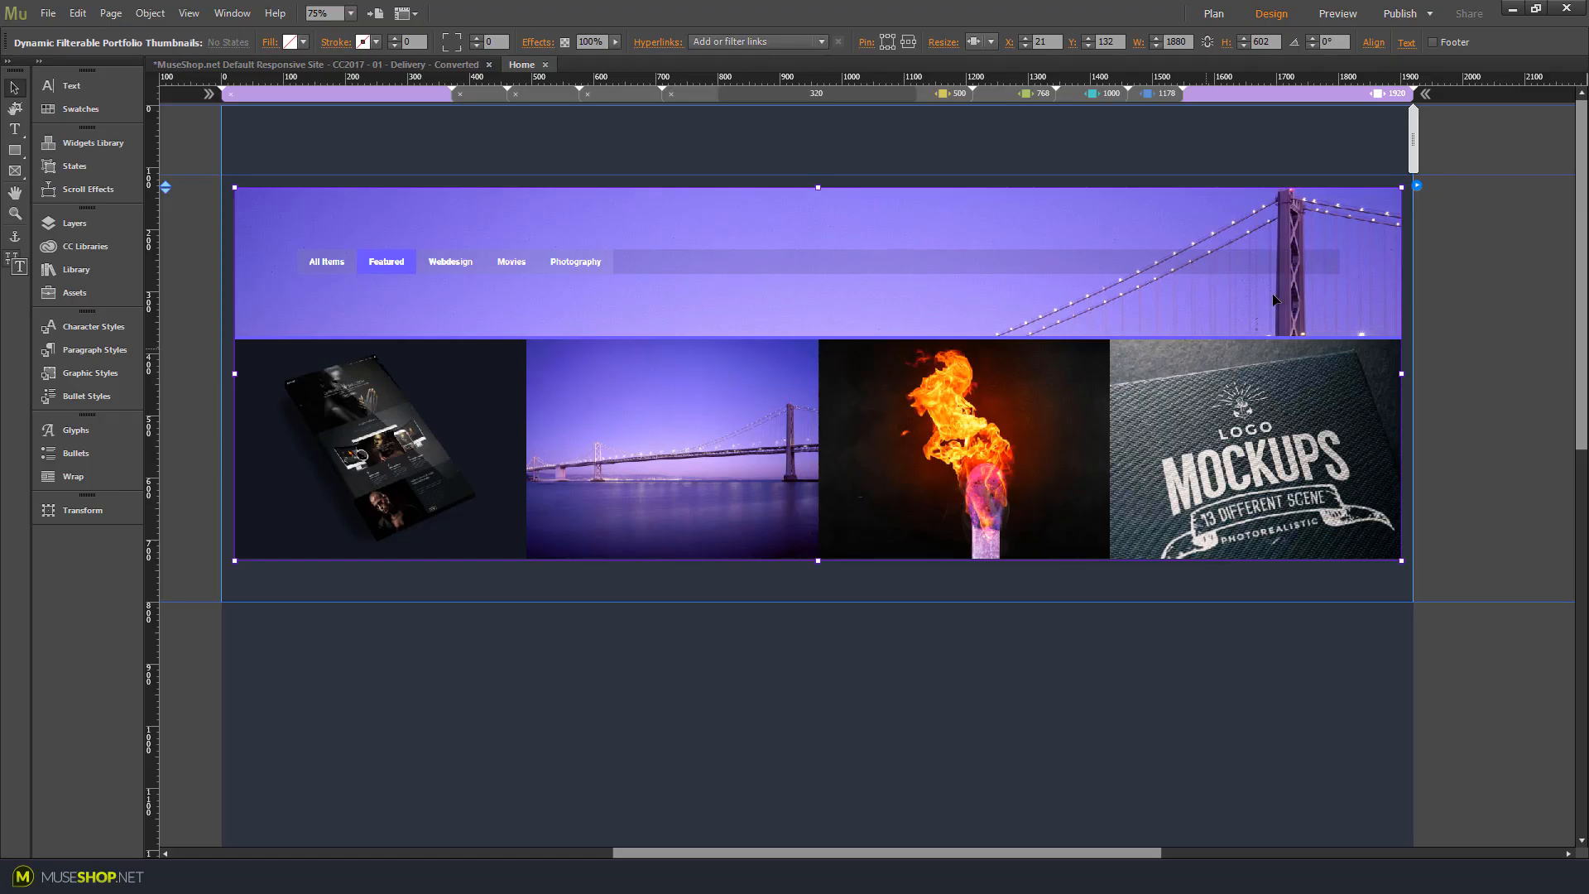
click(1420, 184)
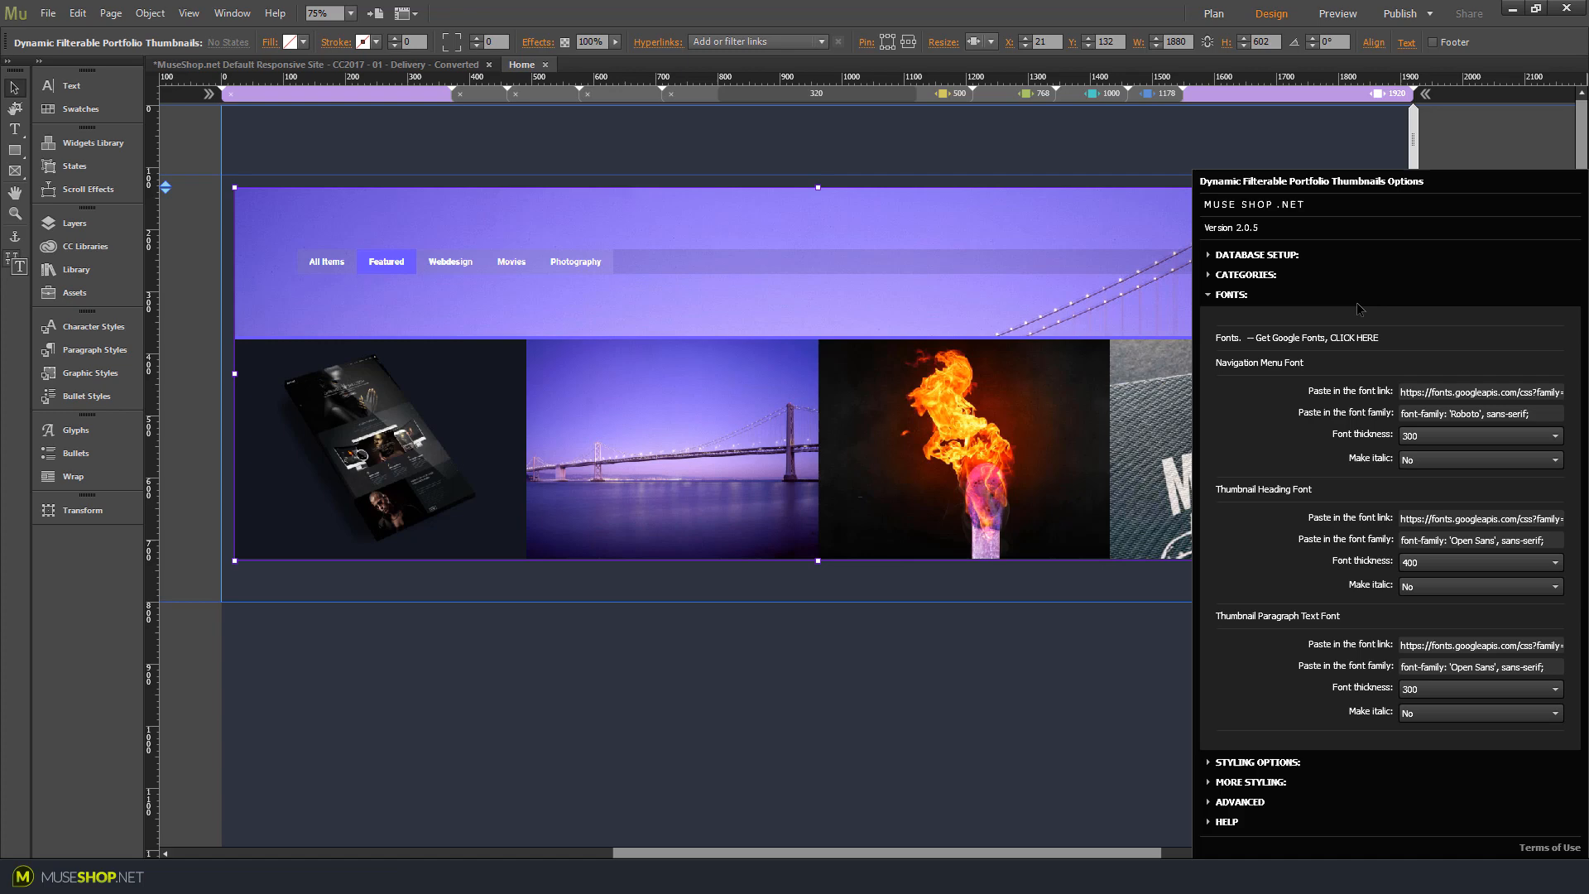
click(1419, 436)
click(1429, 593)
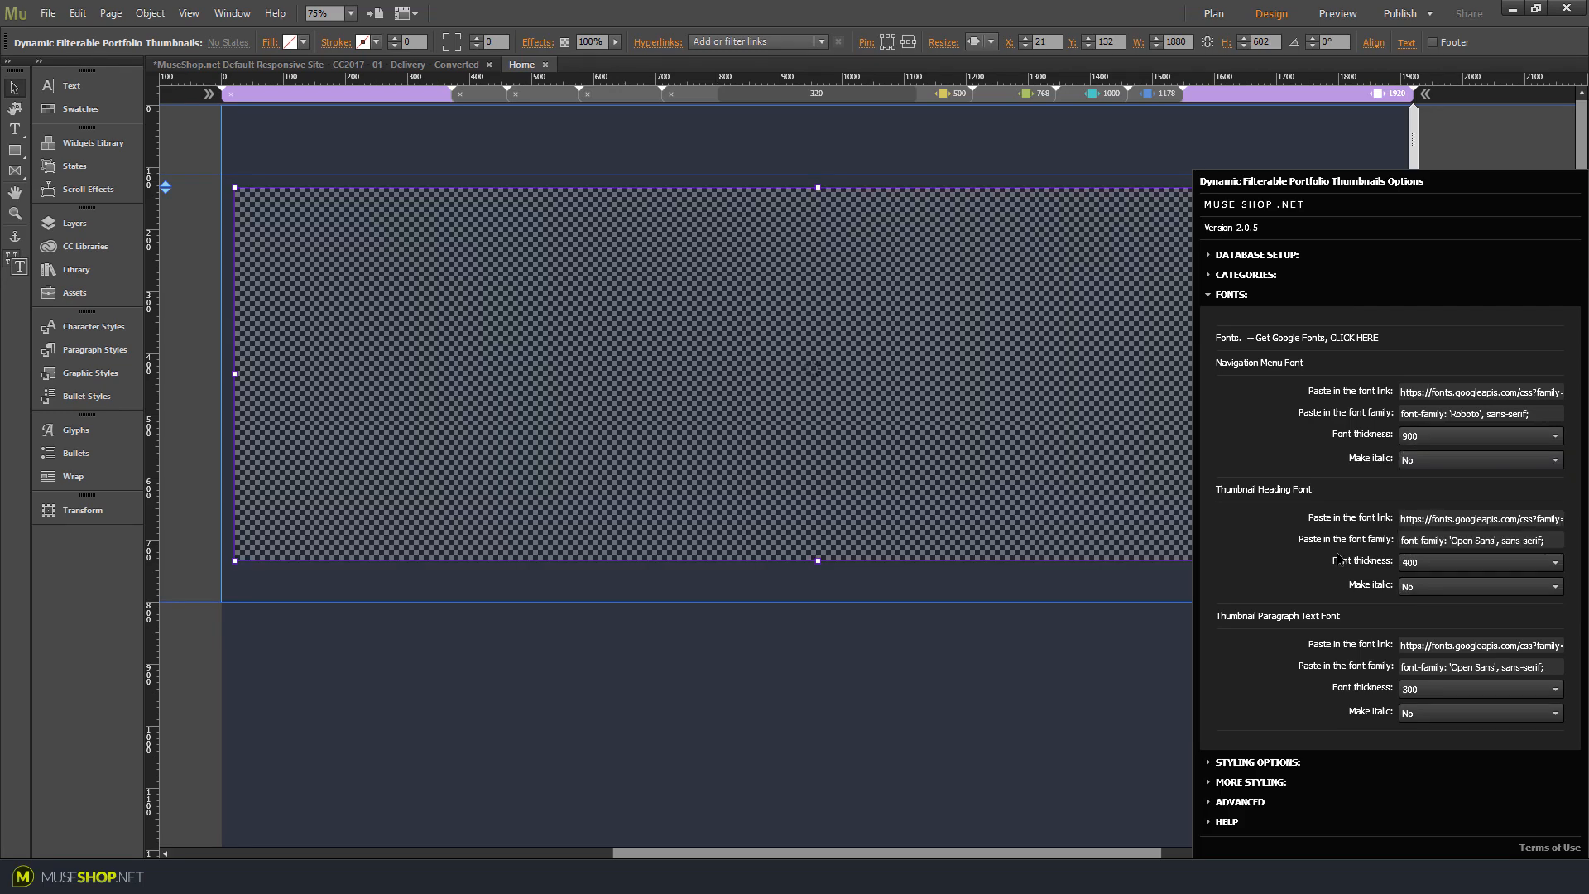
Preview the Home page in the browser to examine the navigation menu font
click(956, 712)
key(ctrl+alt+e)
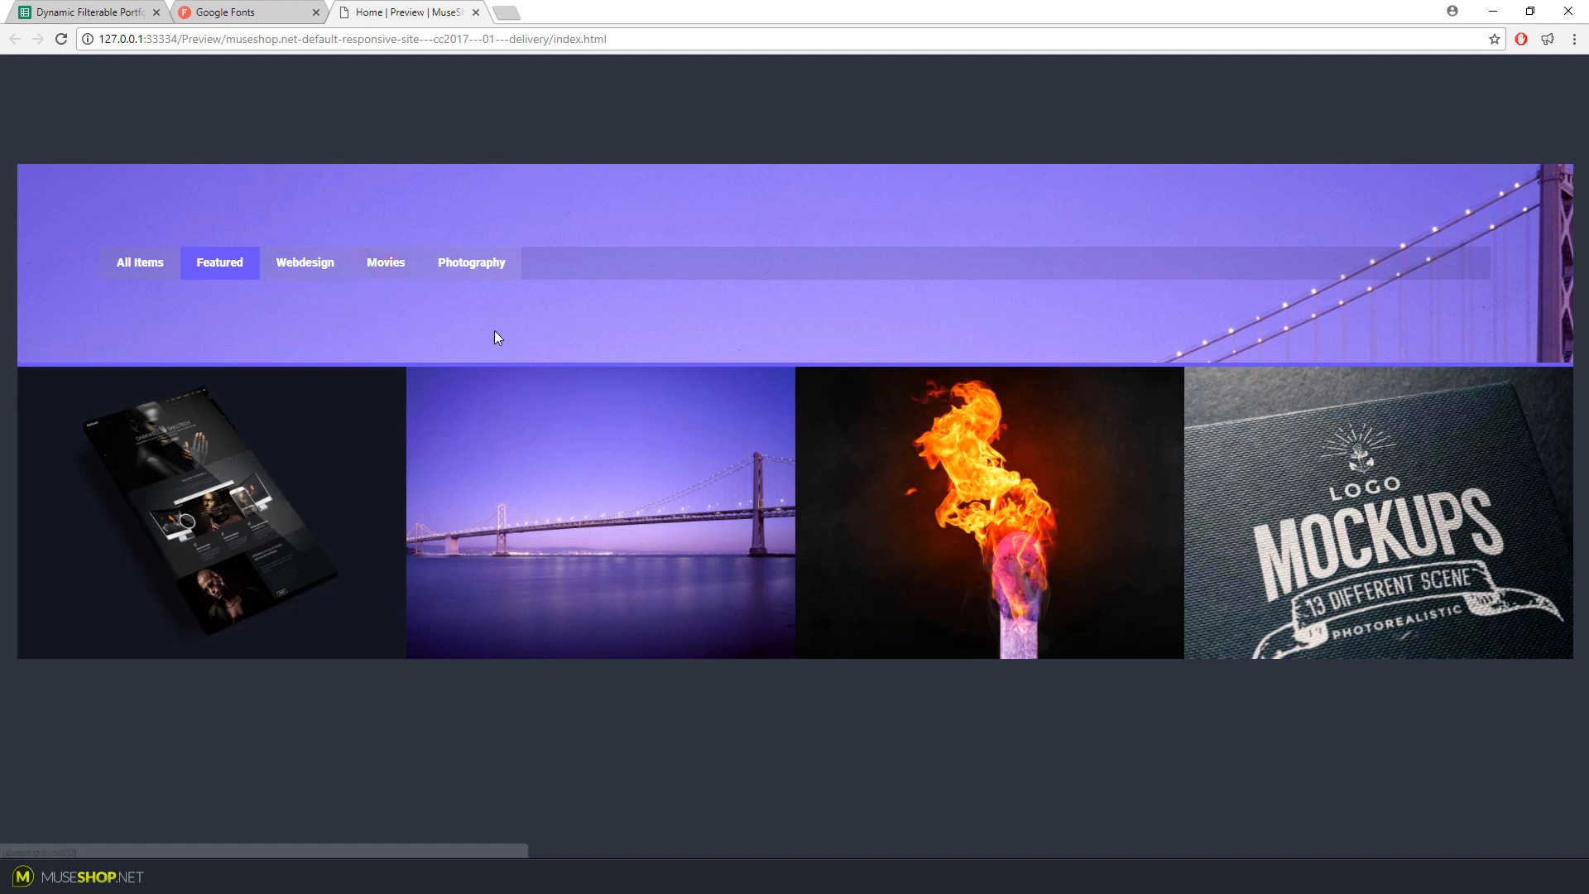
mouse_move(97, 650)
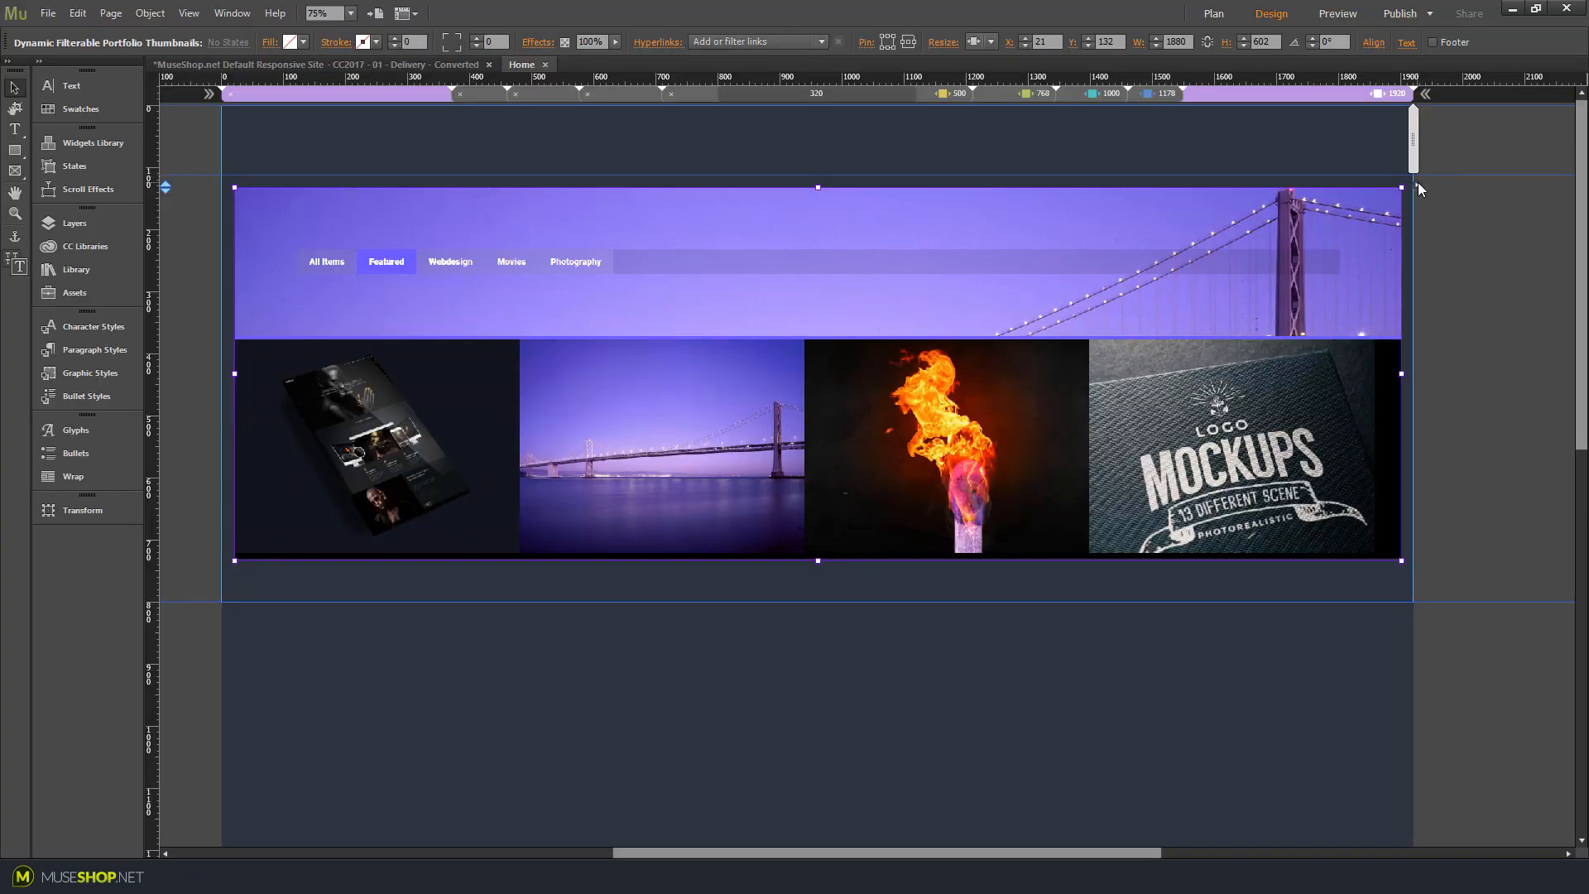
In Google Fonts, add Roboto's black 900 Italic style to the selection and remove black 900
click(1411, 356)
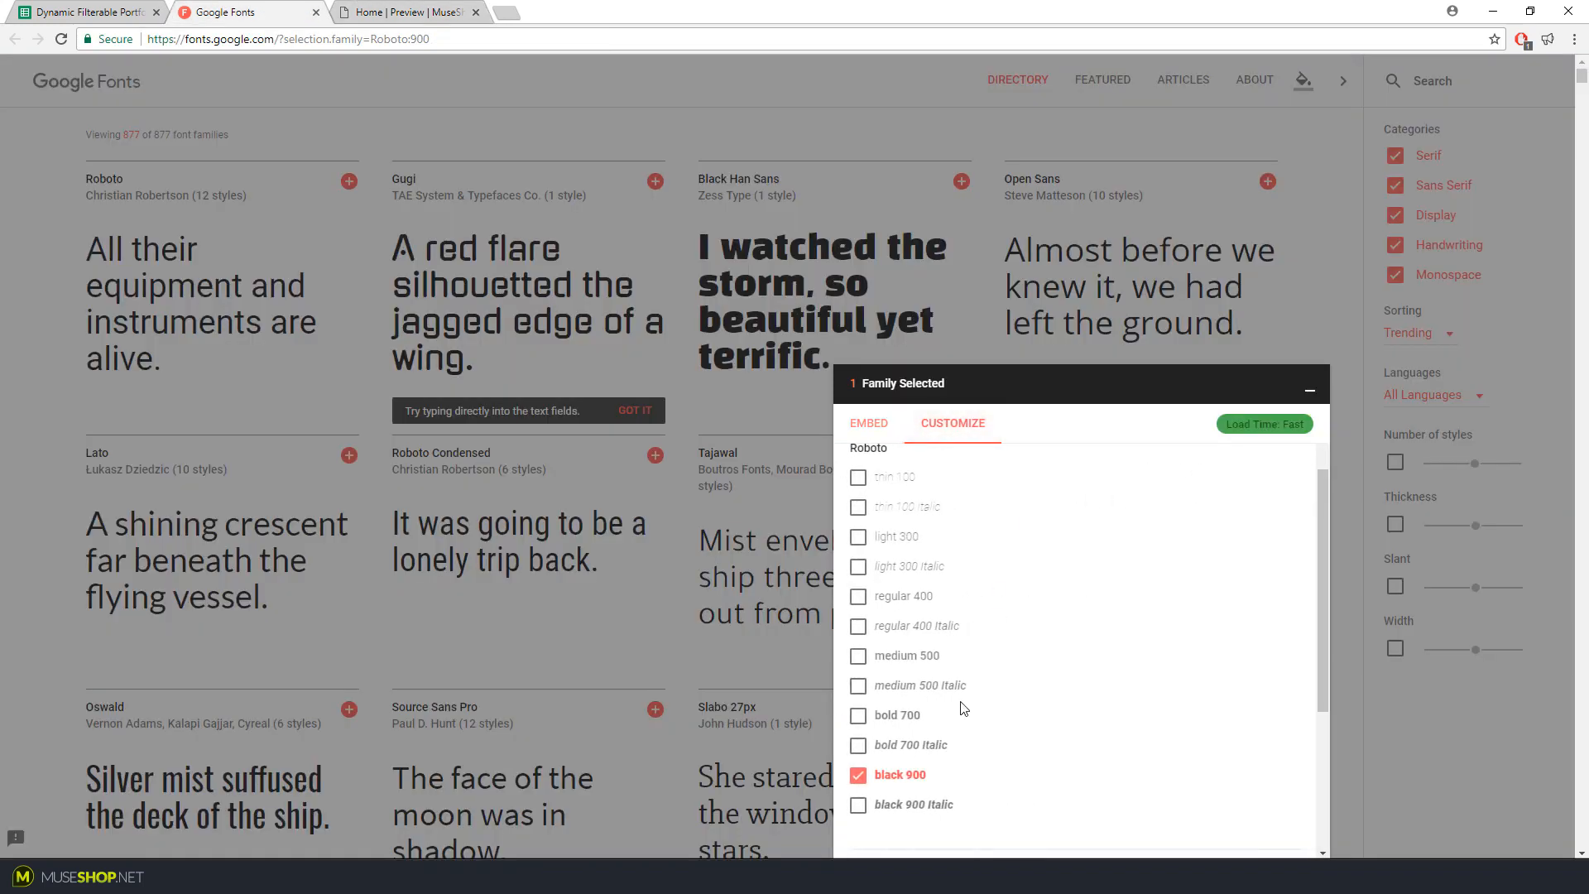
click(858, 805)
scroll(1096, 753, down, 3)
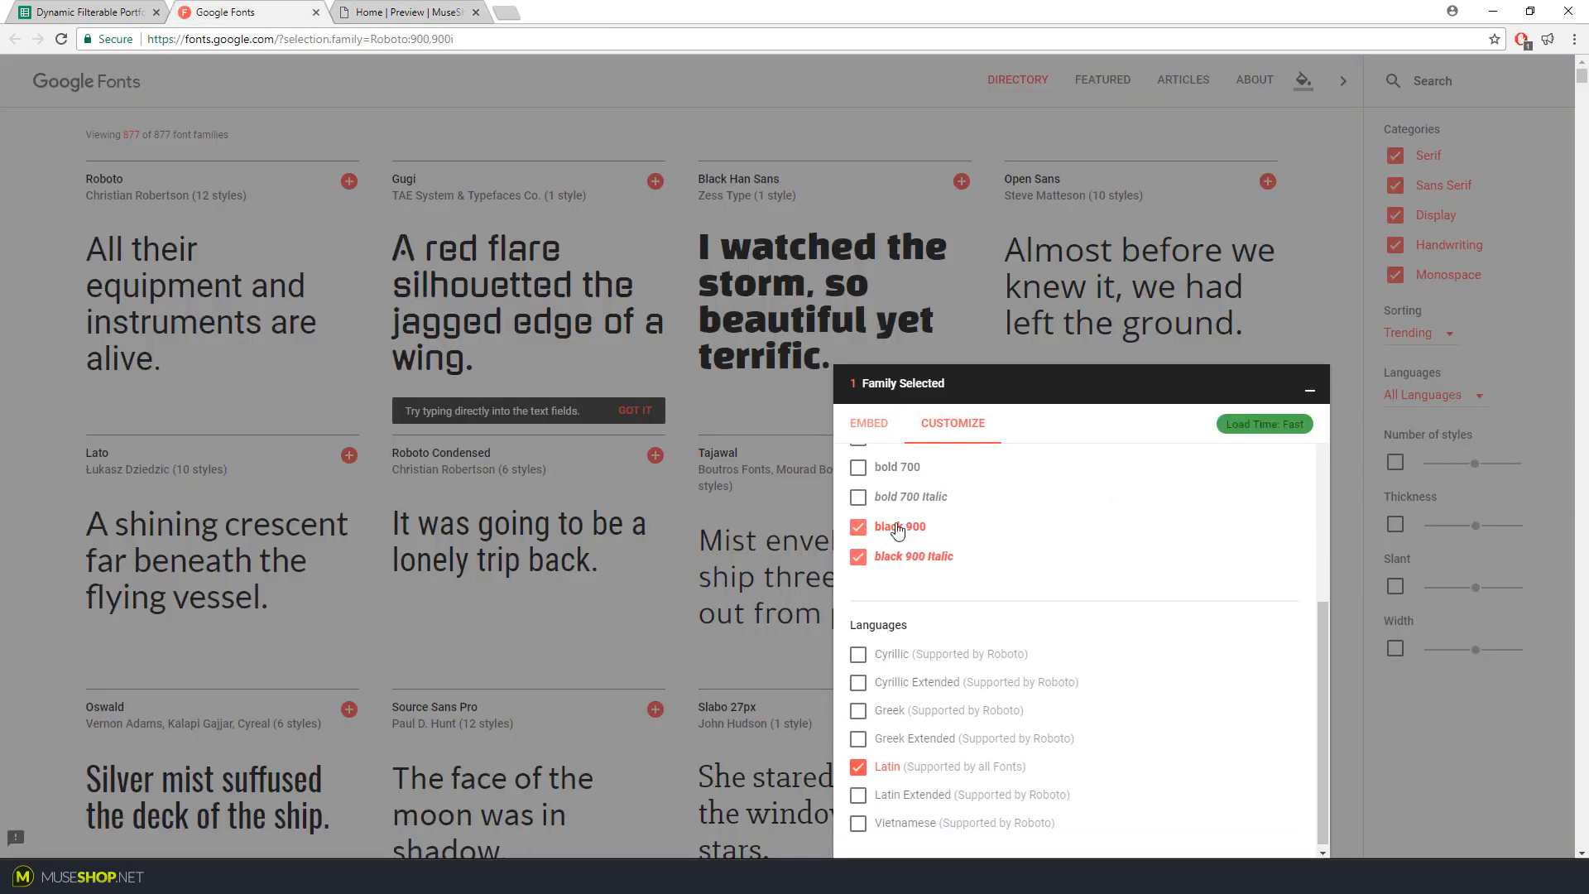
click(858, 527)
scroll(1082, 645, up, 2)
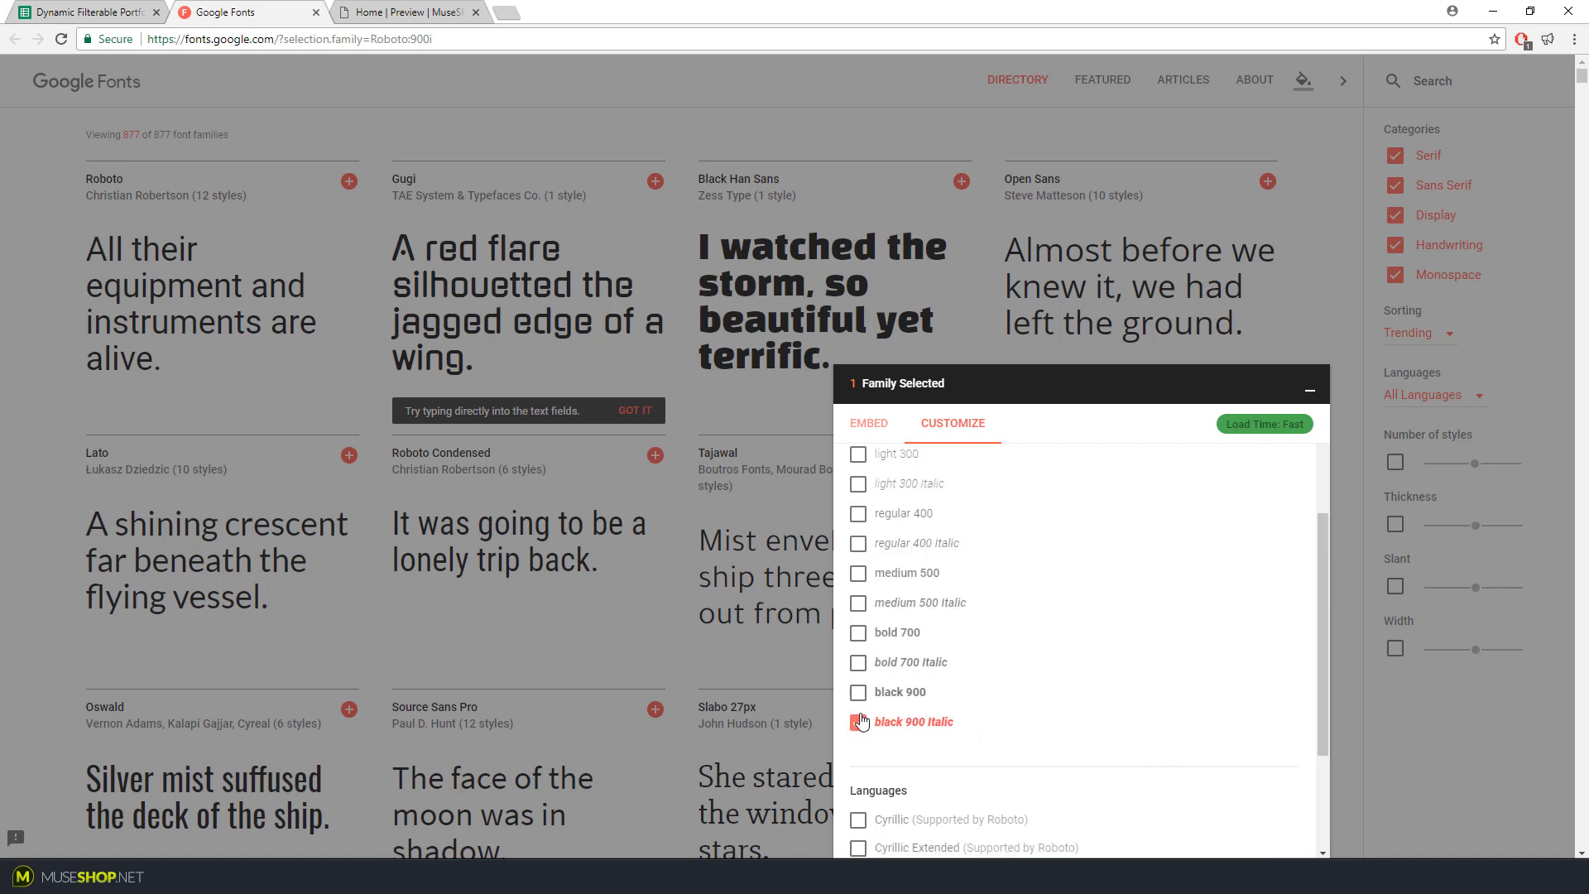
Copy the Roboto:900i stylesheet URL from the embed code and paste it as the Navigation Menu font link in Muse
click(869, 424)
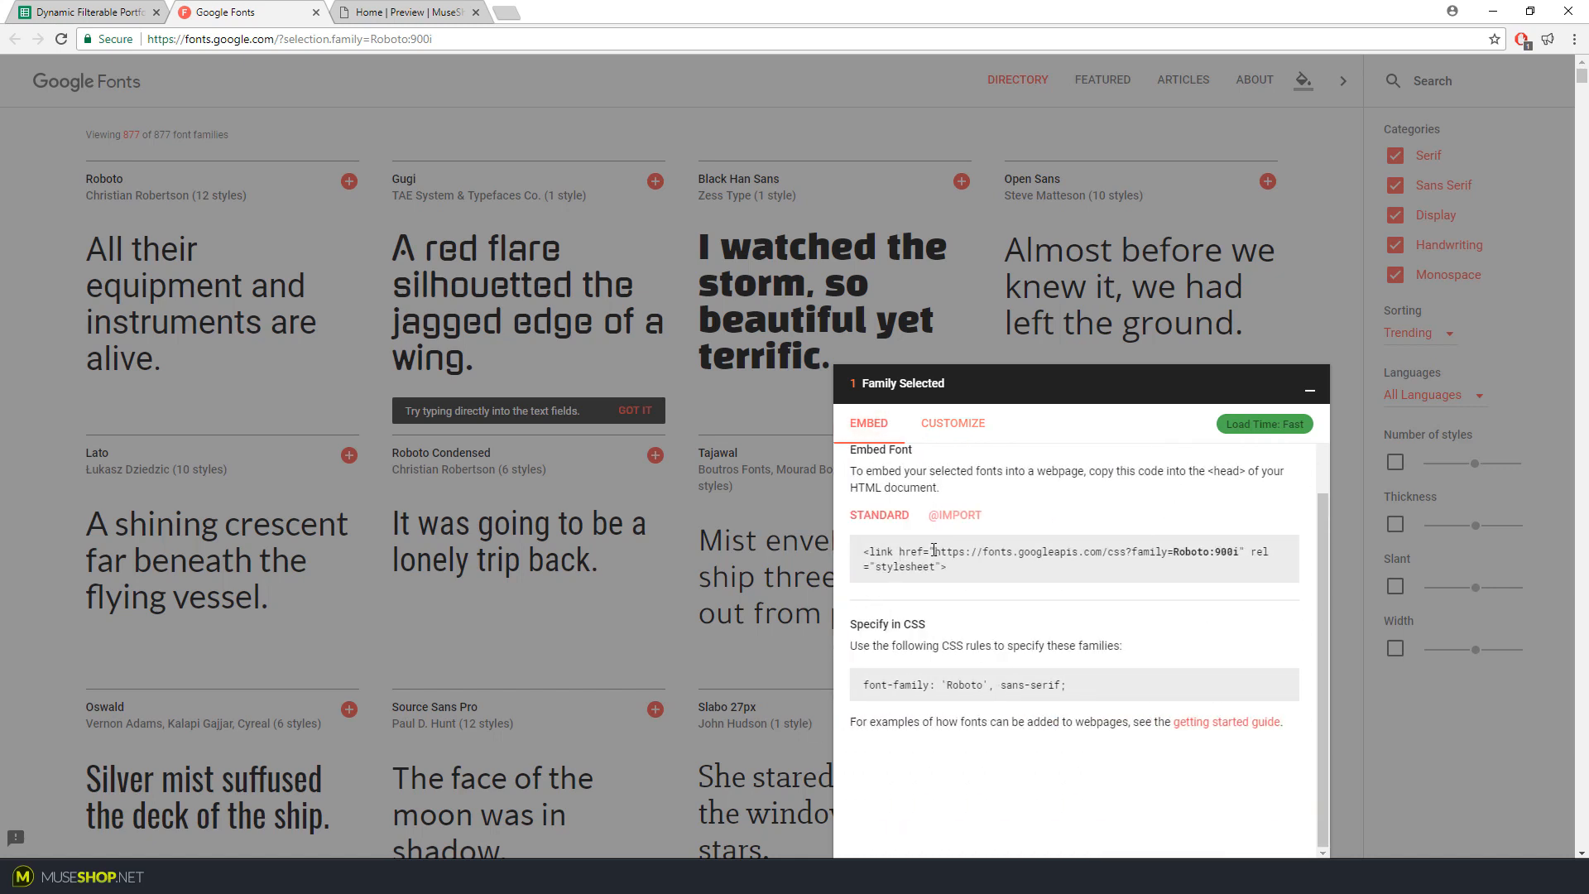
drag(935, 550, 1243, 552)
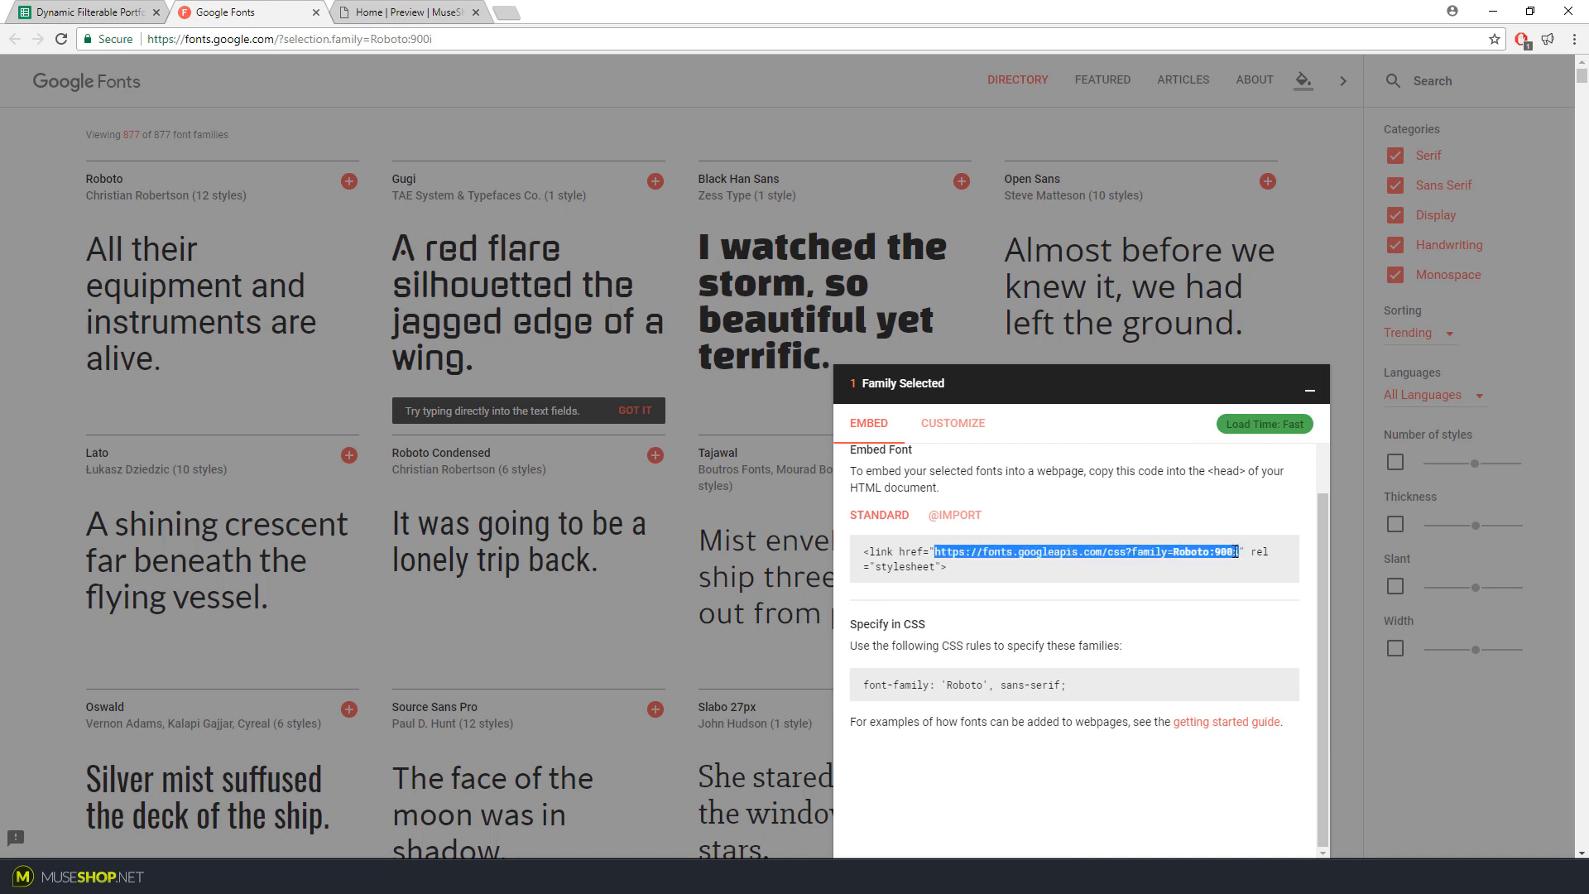
click(1233, 552)
drag(934, 550, 1244, 552)
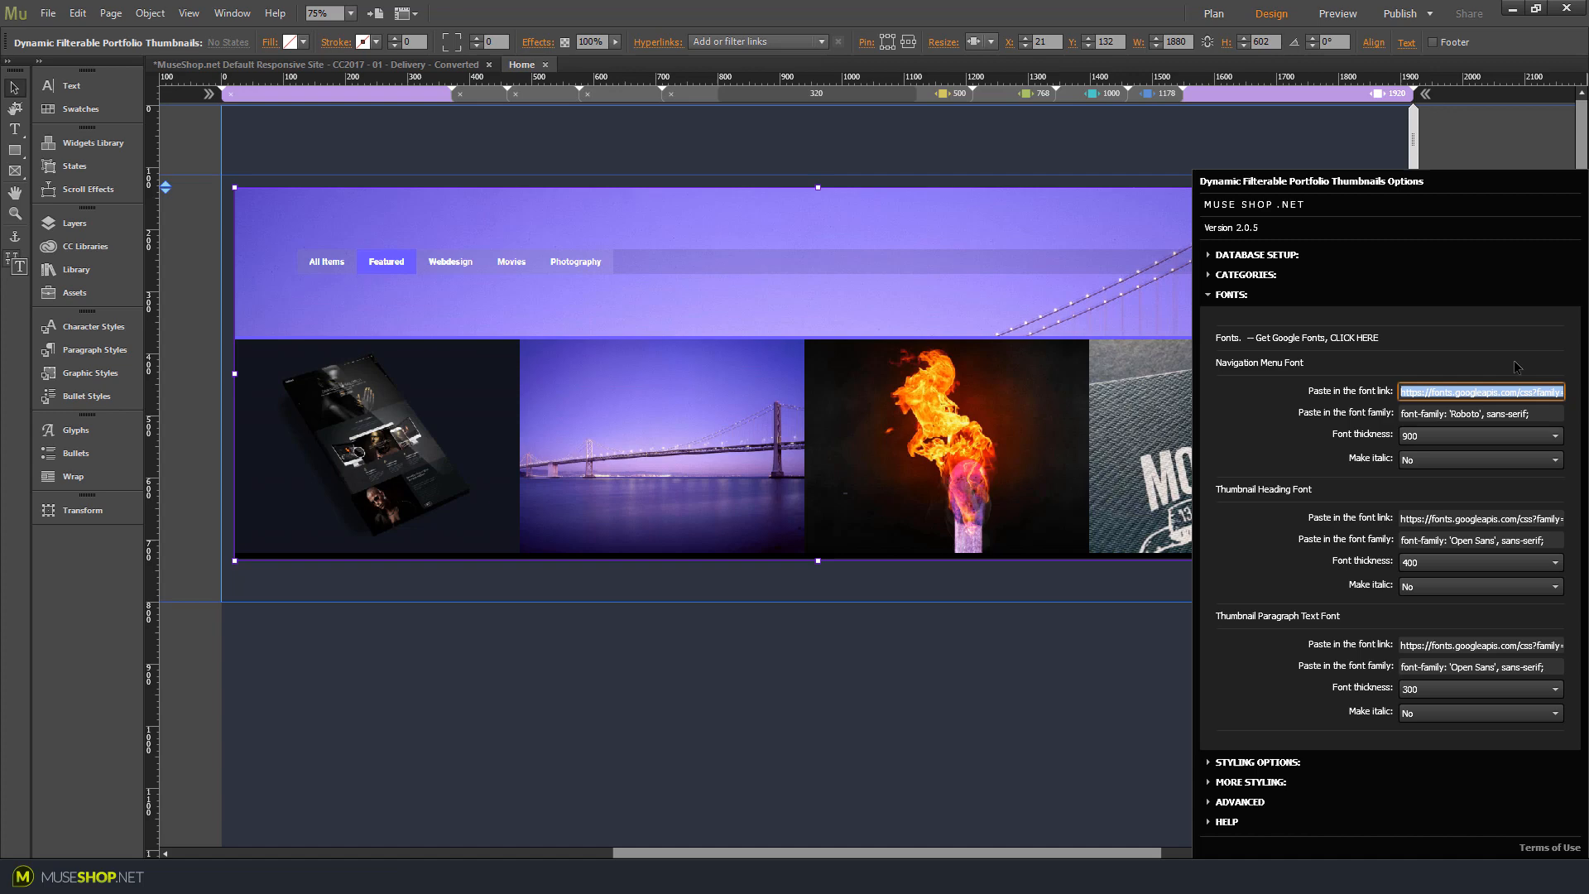
key(ctrl+v)
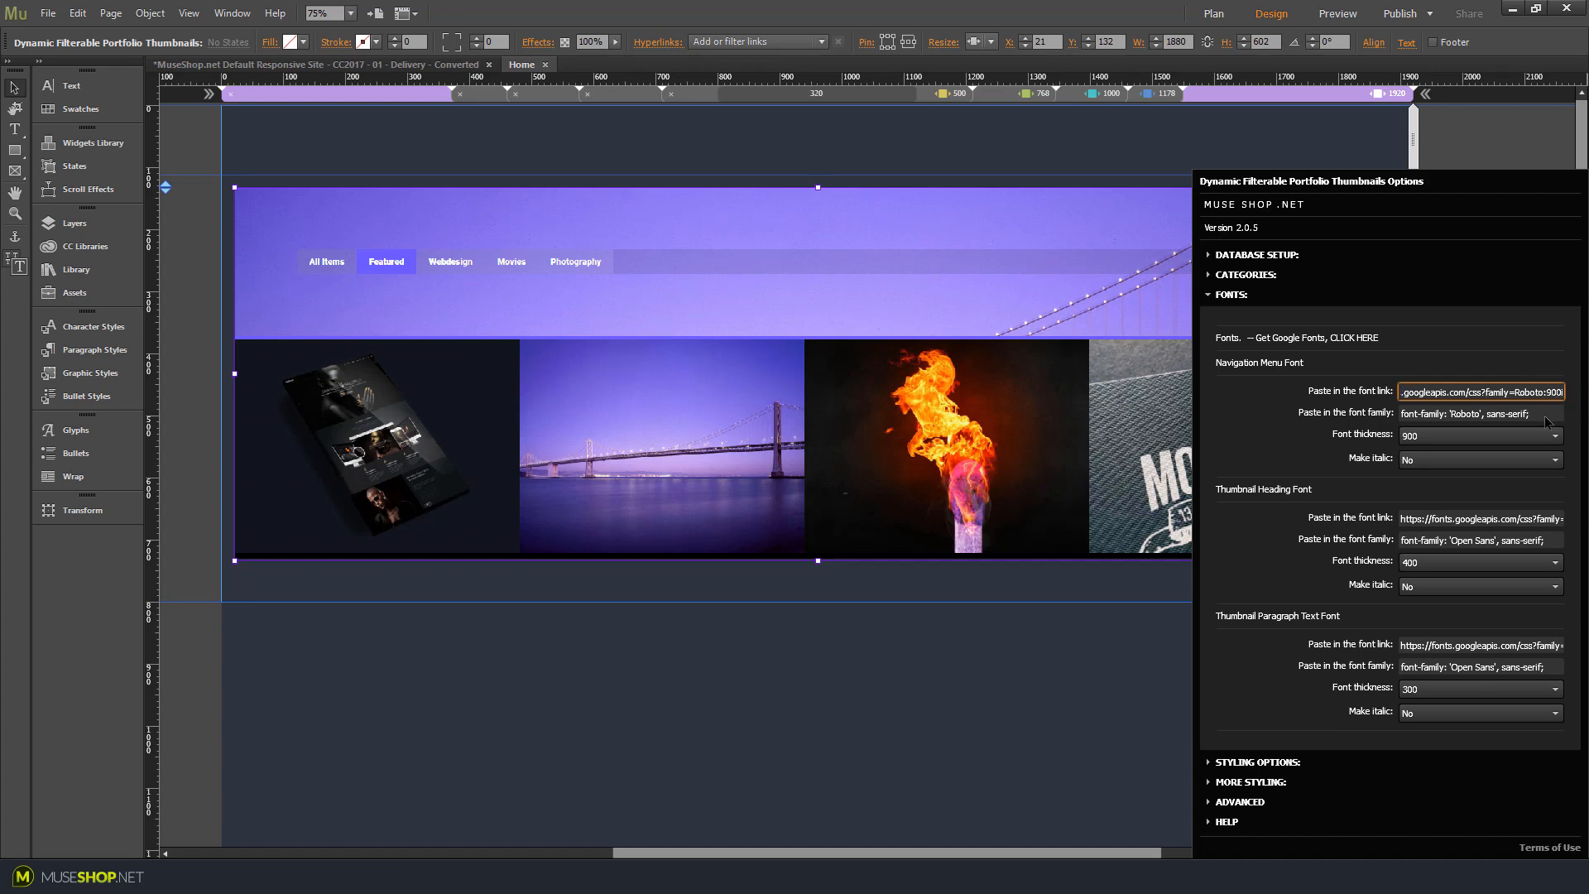
Set Make italic to Yes for the Navigation Menu font and preview the page in the browser
click(1518, 466)
click(1427, 461)
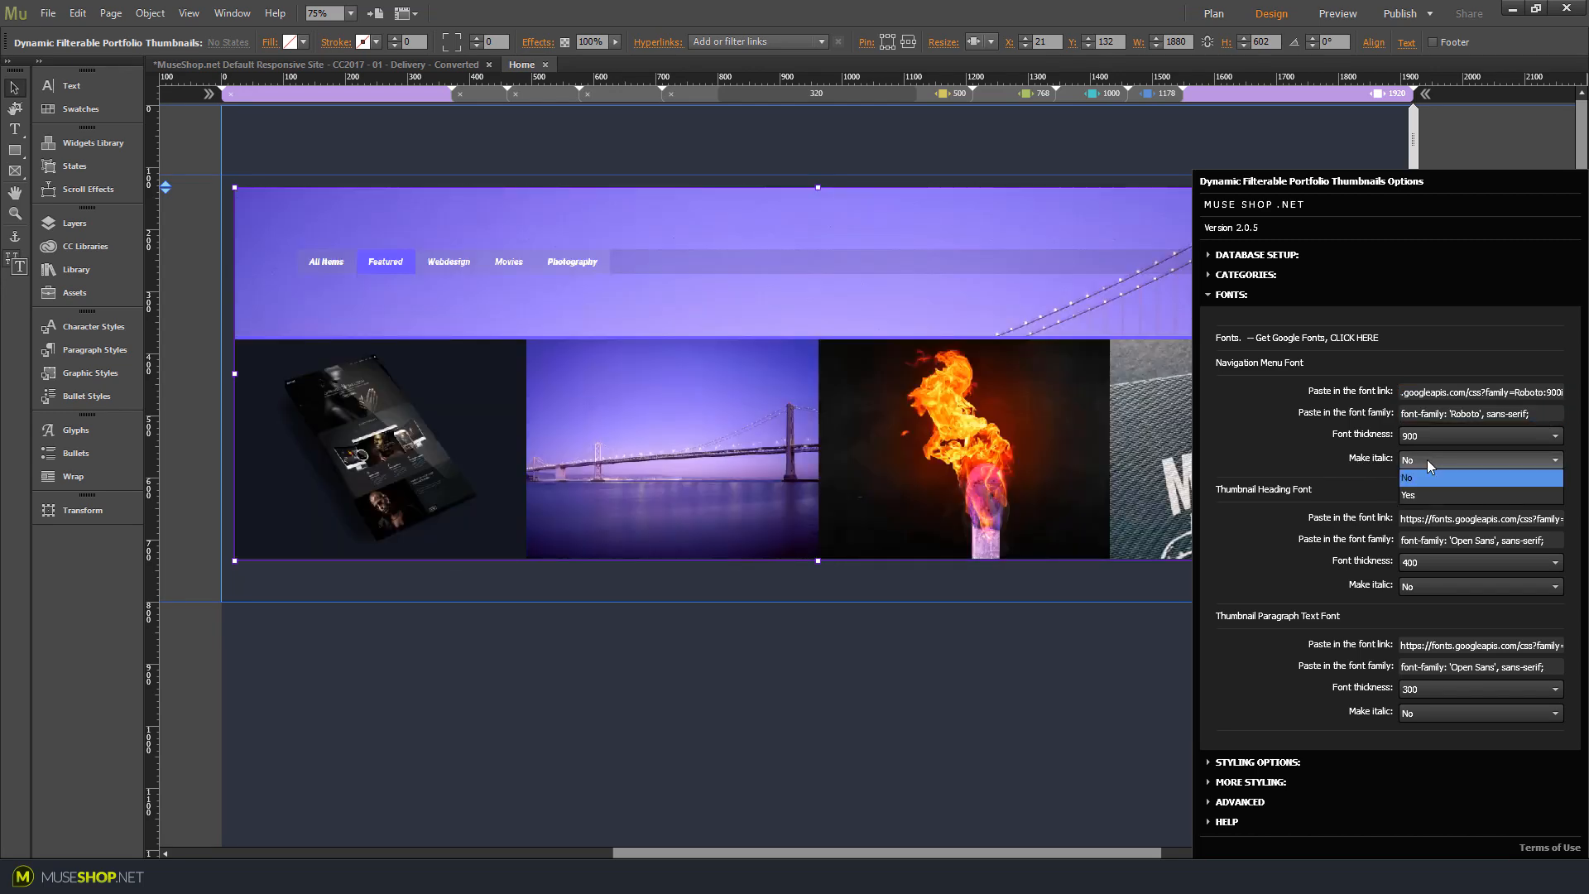
click(1424, 499)
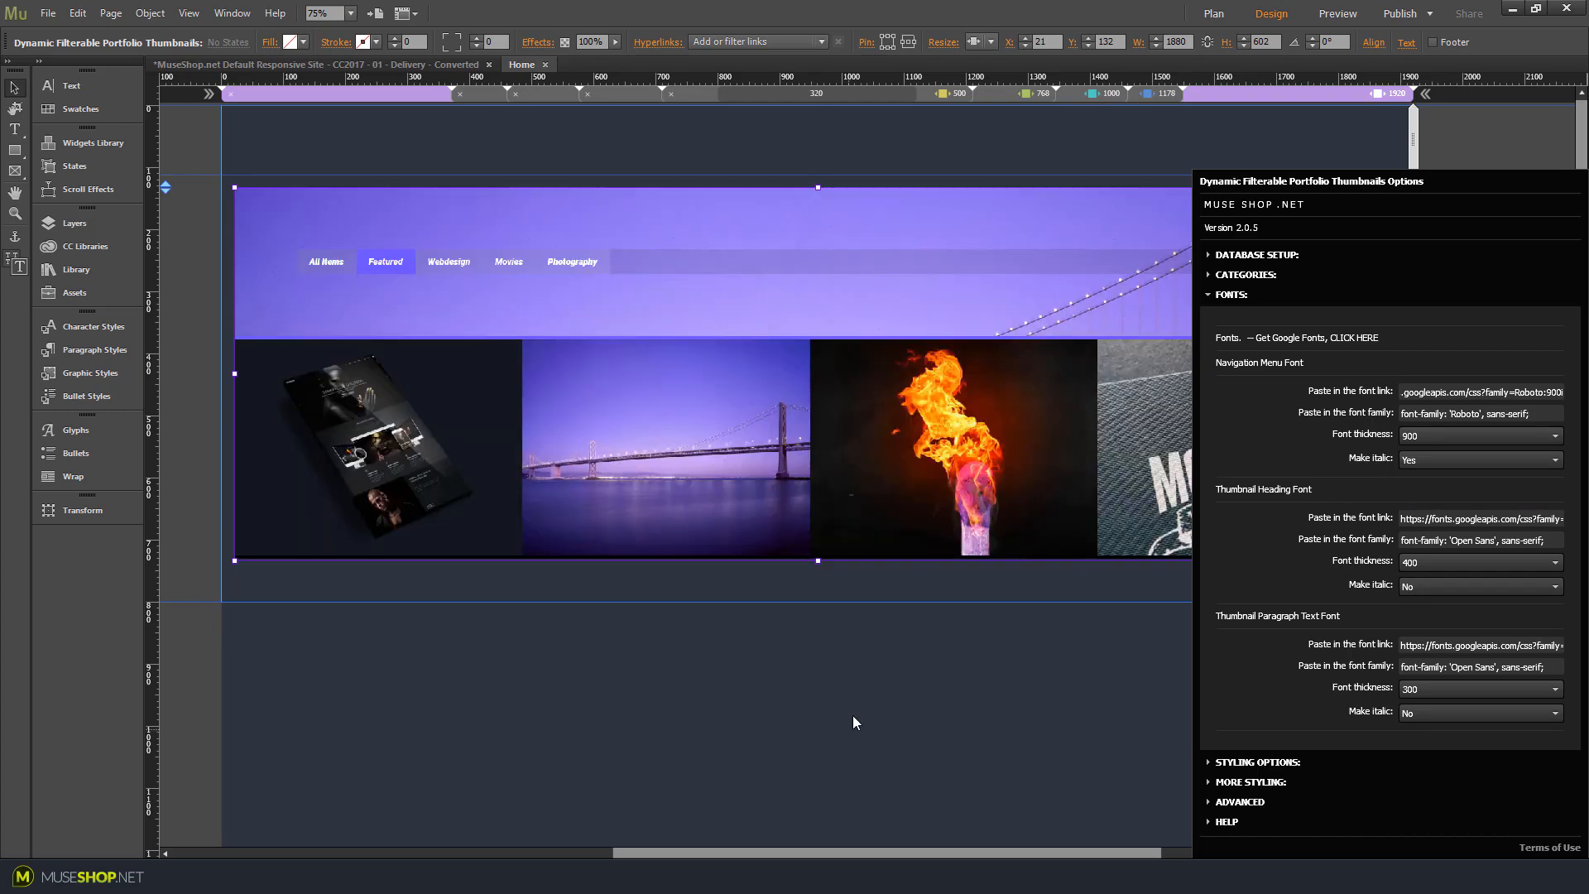
click(853, 711)
key(ctrl+shift+e)
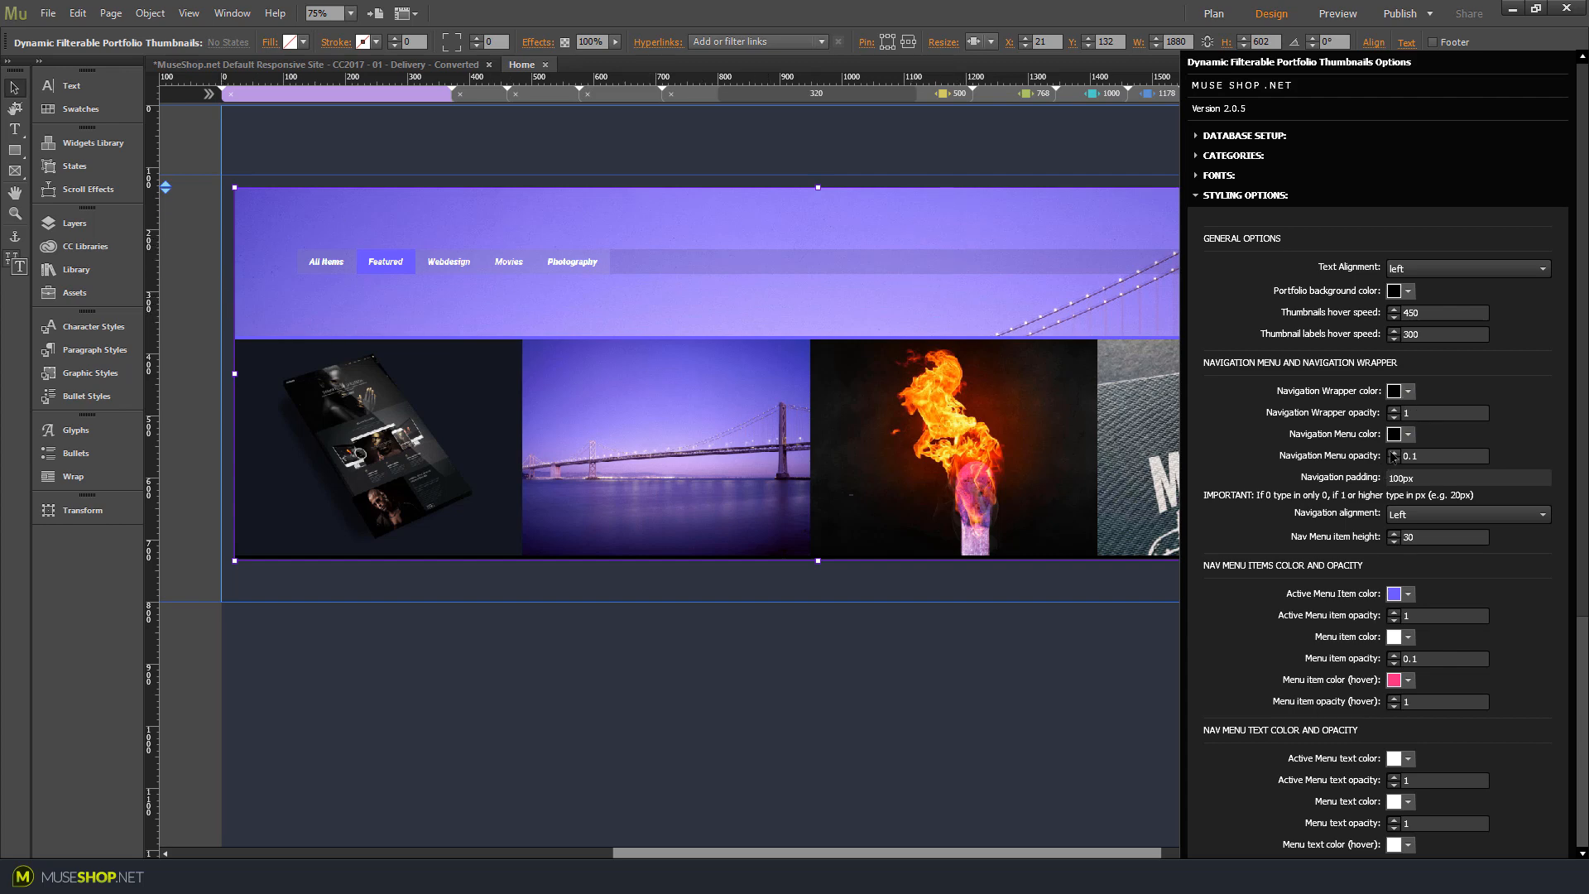
In the widget's More Styling options, set Add background image to menu wrapper to No
drag(1579, 170, 1566, 530)
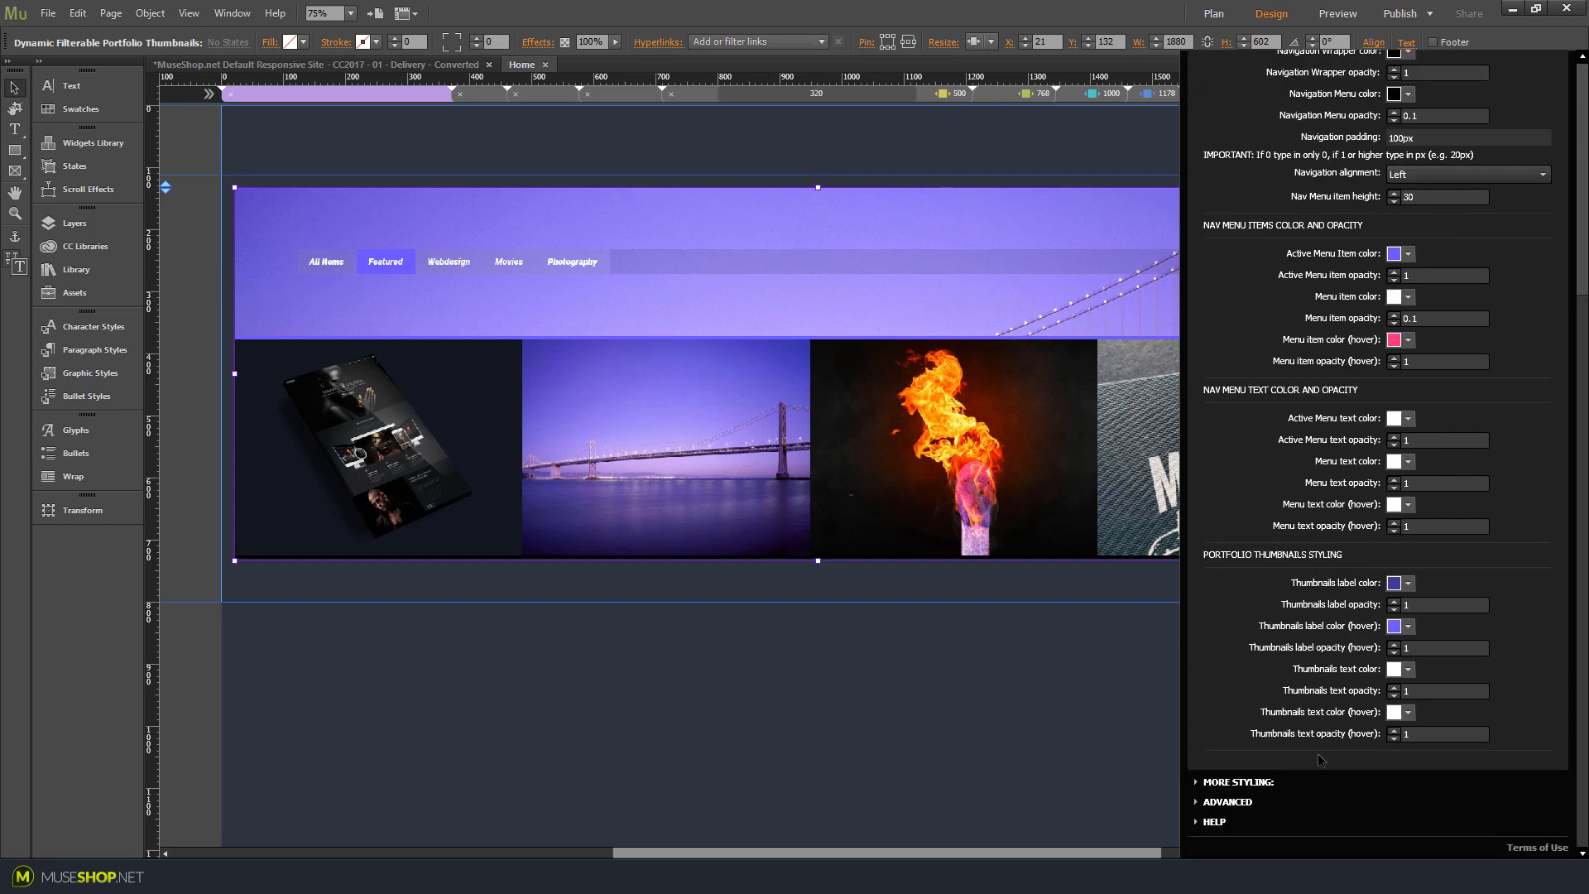
click(1244, 789)
click(1473, 594)
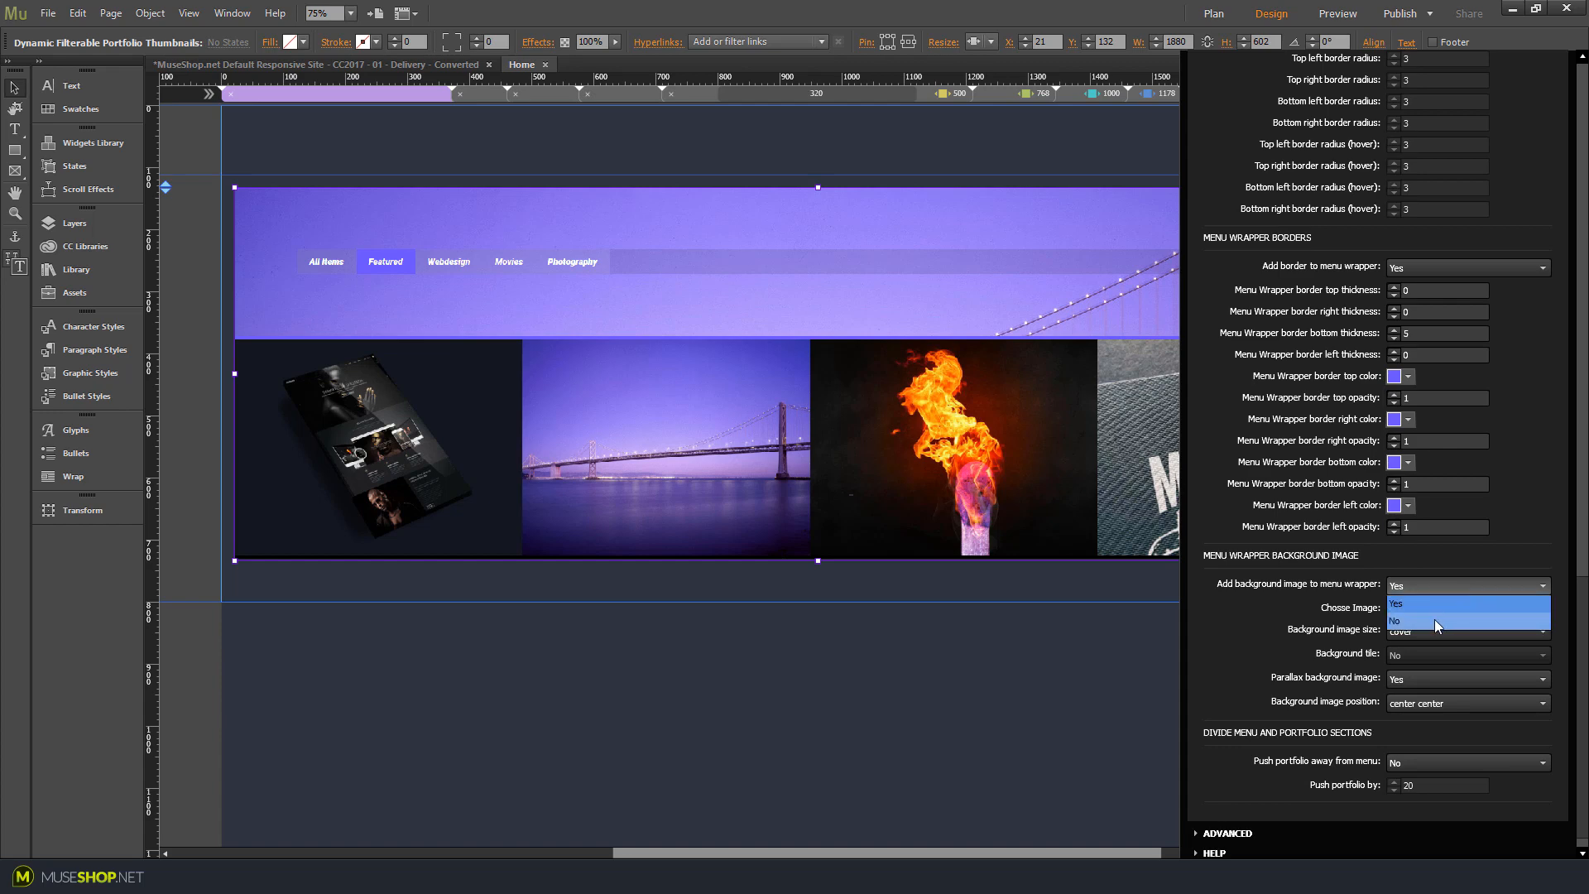
click(1450, 621)
Set the Navigation Wrapper color to green (hex 009245) in the widget's styling options
drag(1564, 364, 1573, 91)
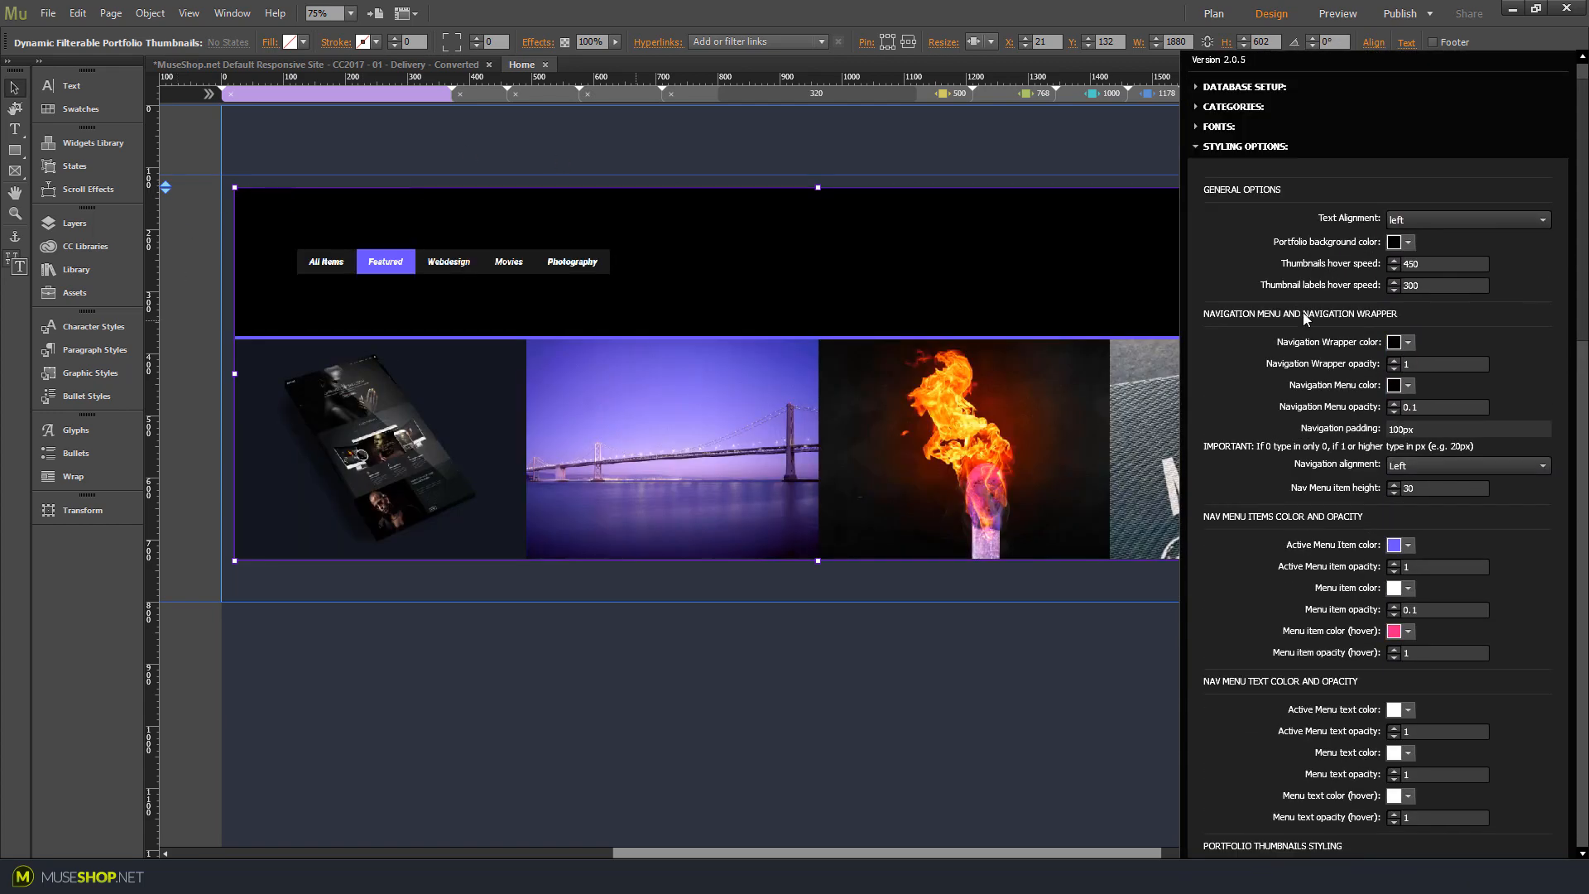
click(1408, 342)
click(1399, 405)
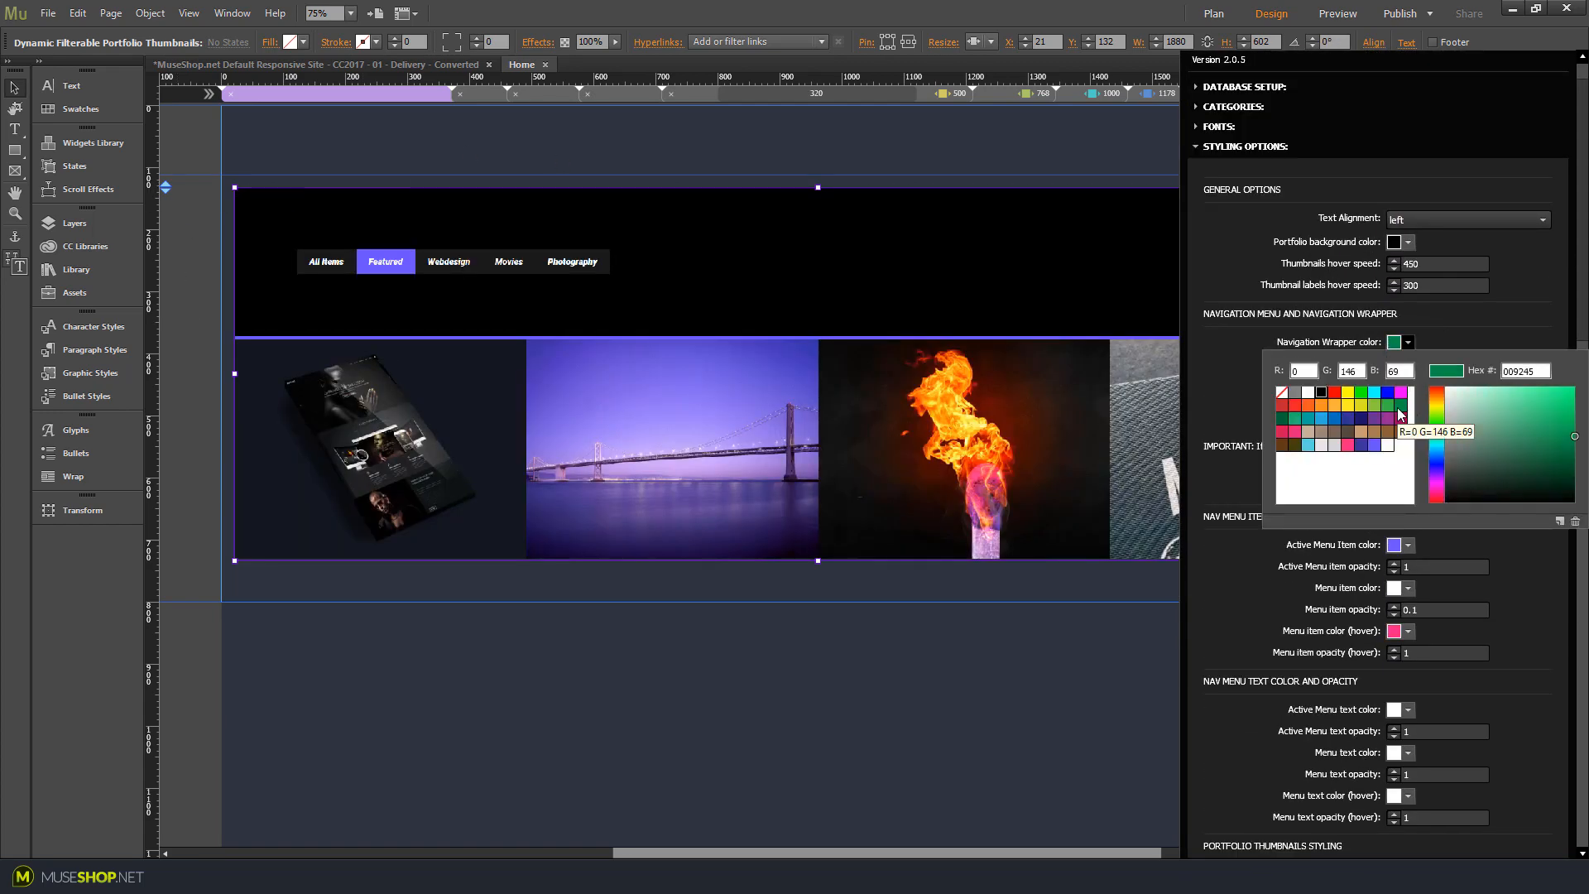
click(1234, 371)
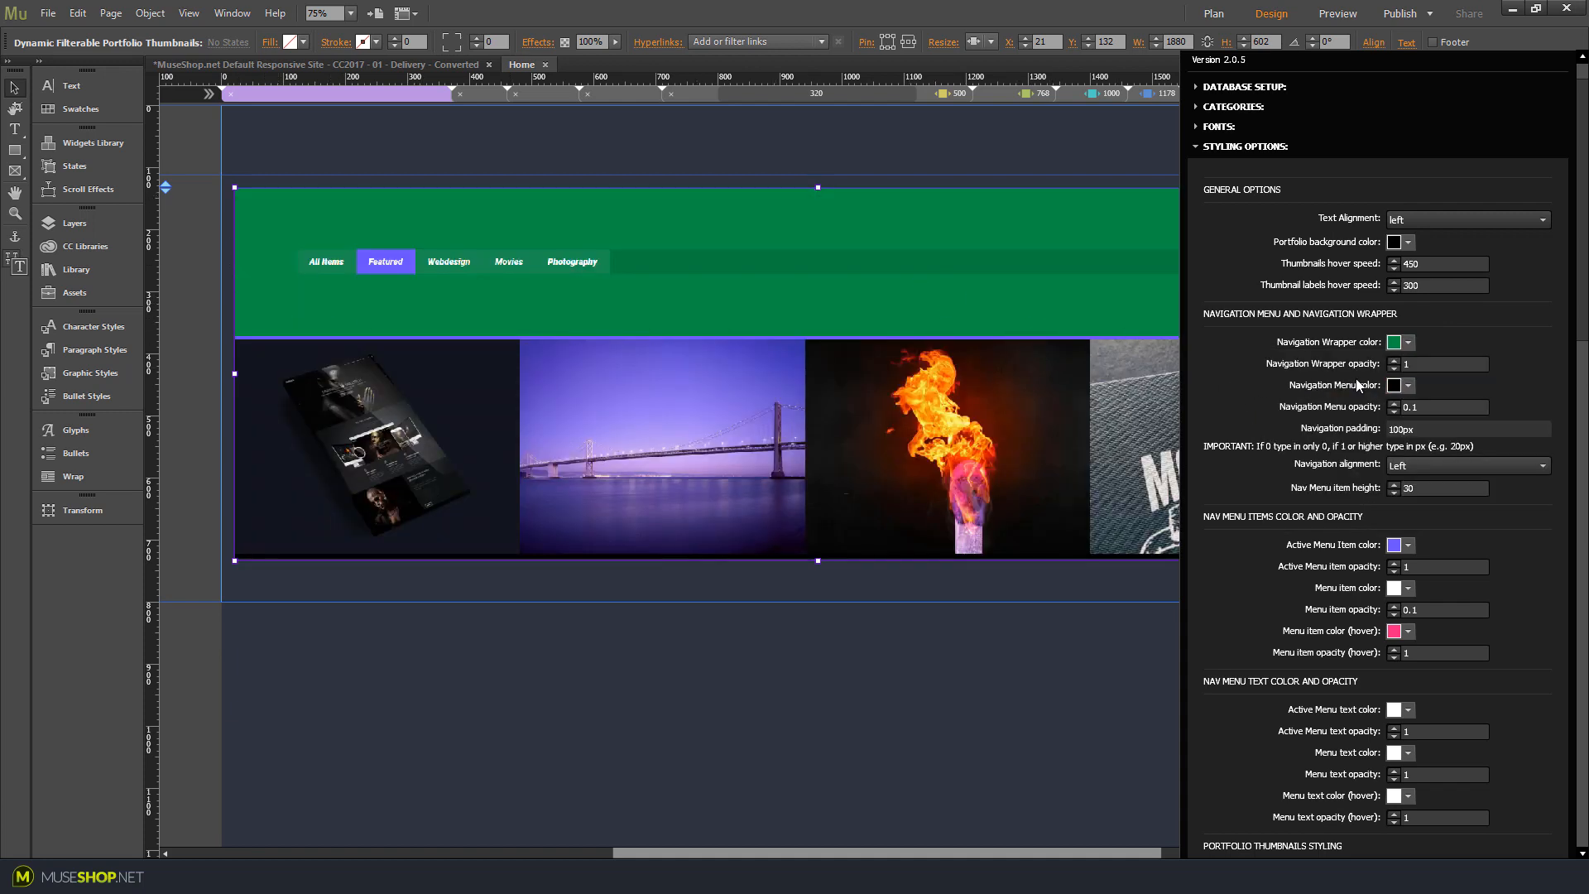
Change the Navigation Menu color to cyan and set the Navigation Menu opacity to 1
click(1409, 385)
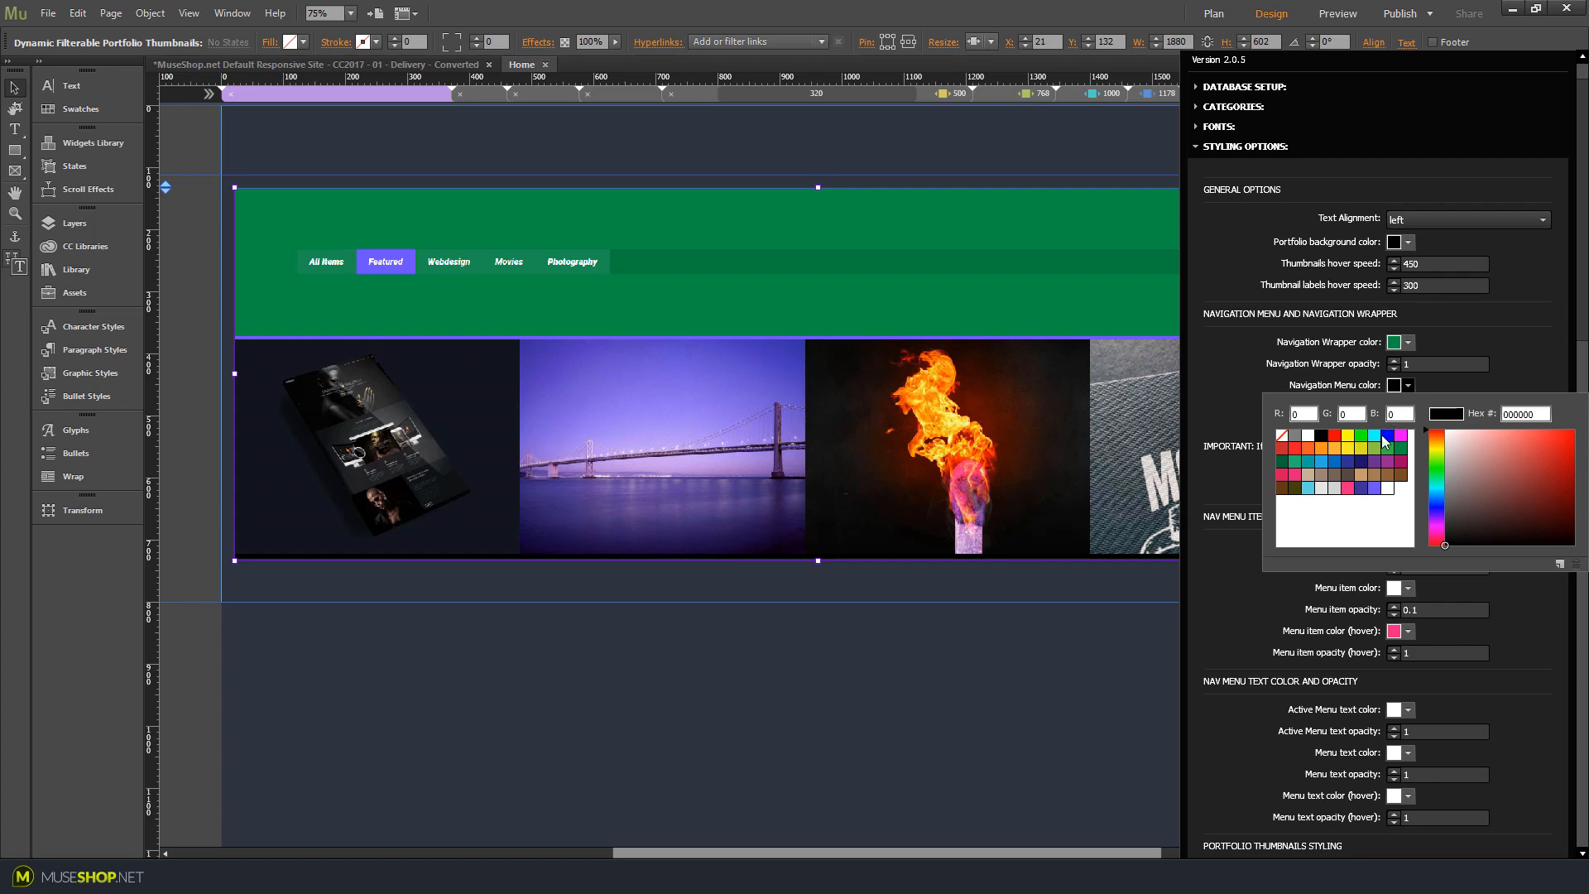
click(1375, 438)
click(1376, 406)
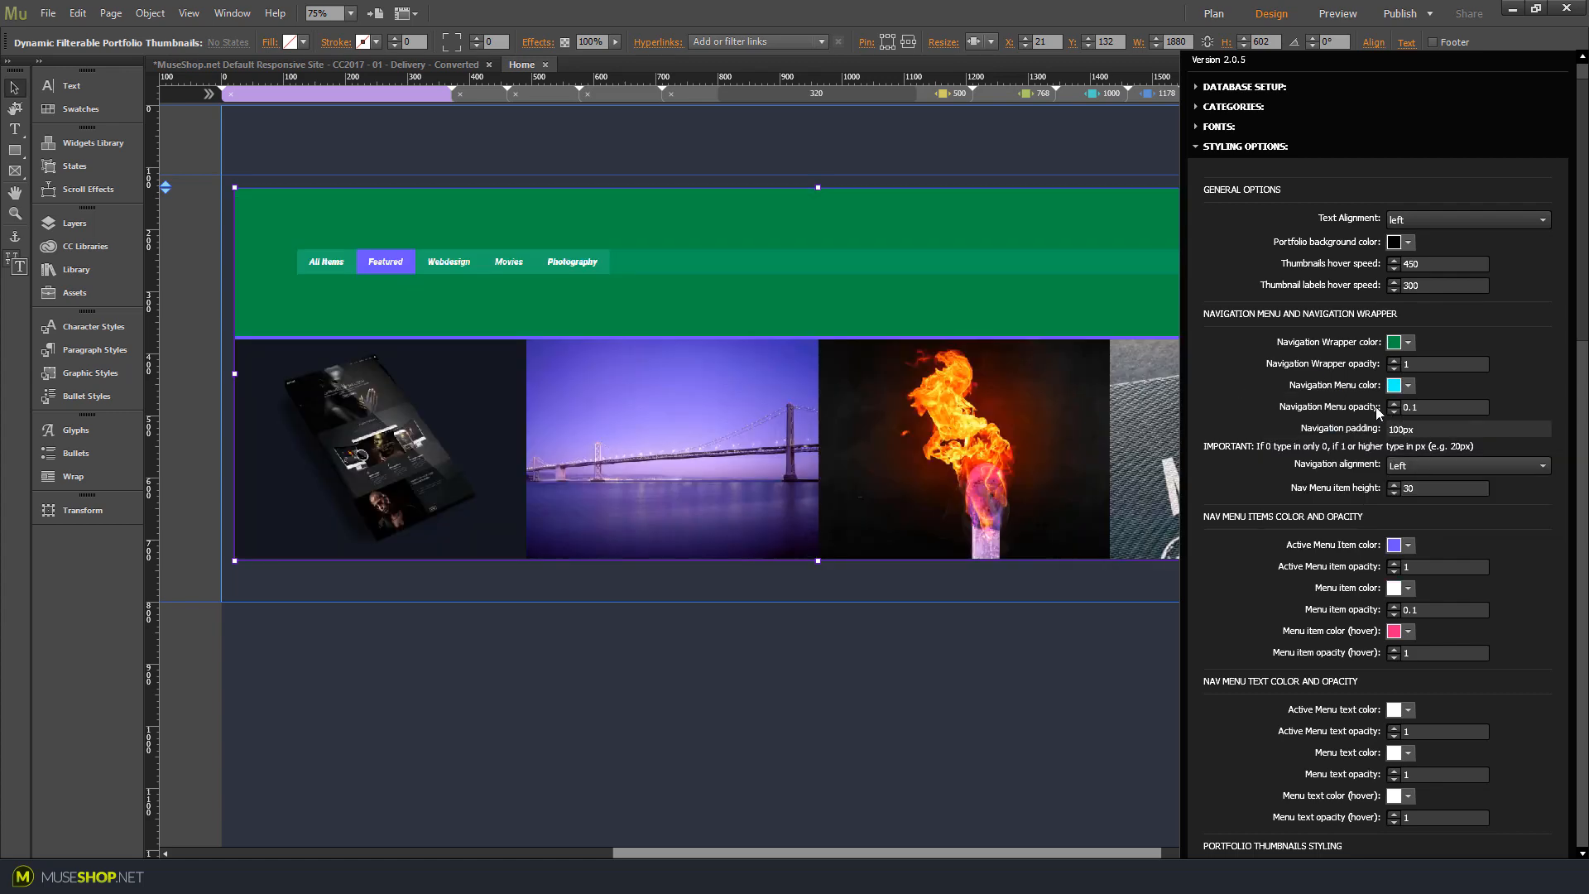
click(1424, 407)
text(1)
key(Return)
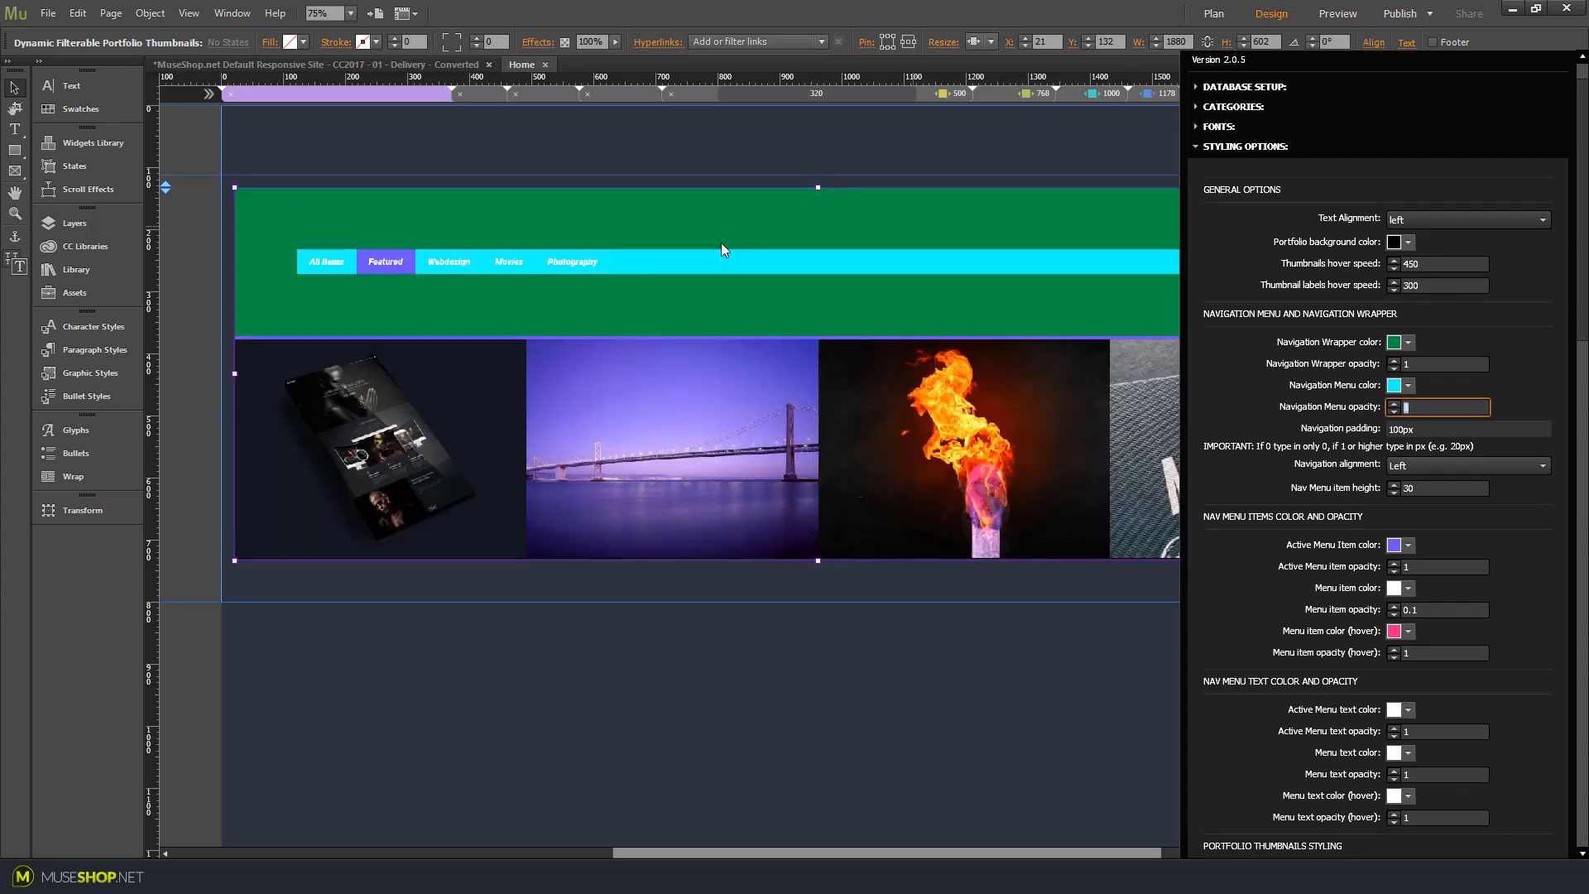
Examine the navigation padding, menu item, menu text and thumbnail label options, and view the thumbnail hover label in the browser preview
click(1422, 428)
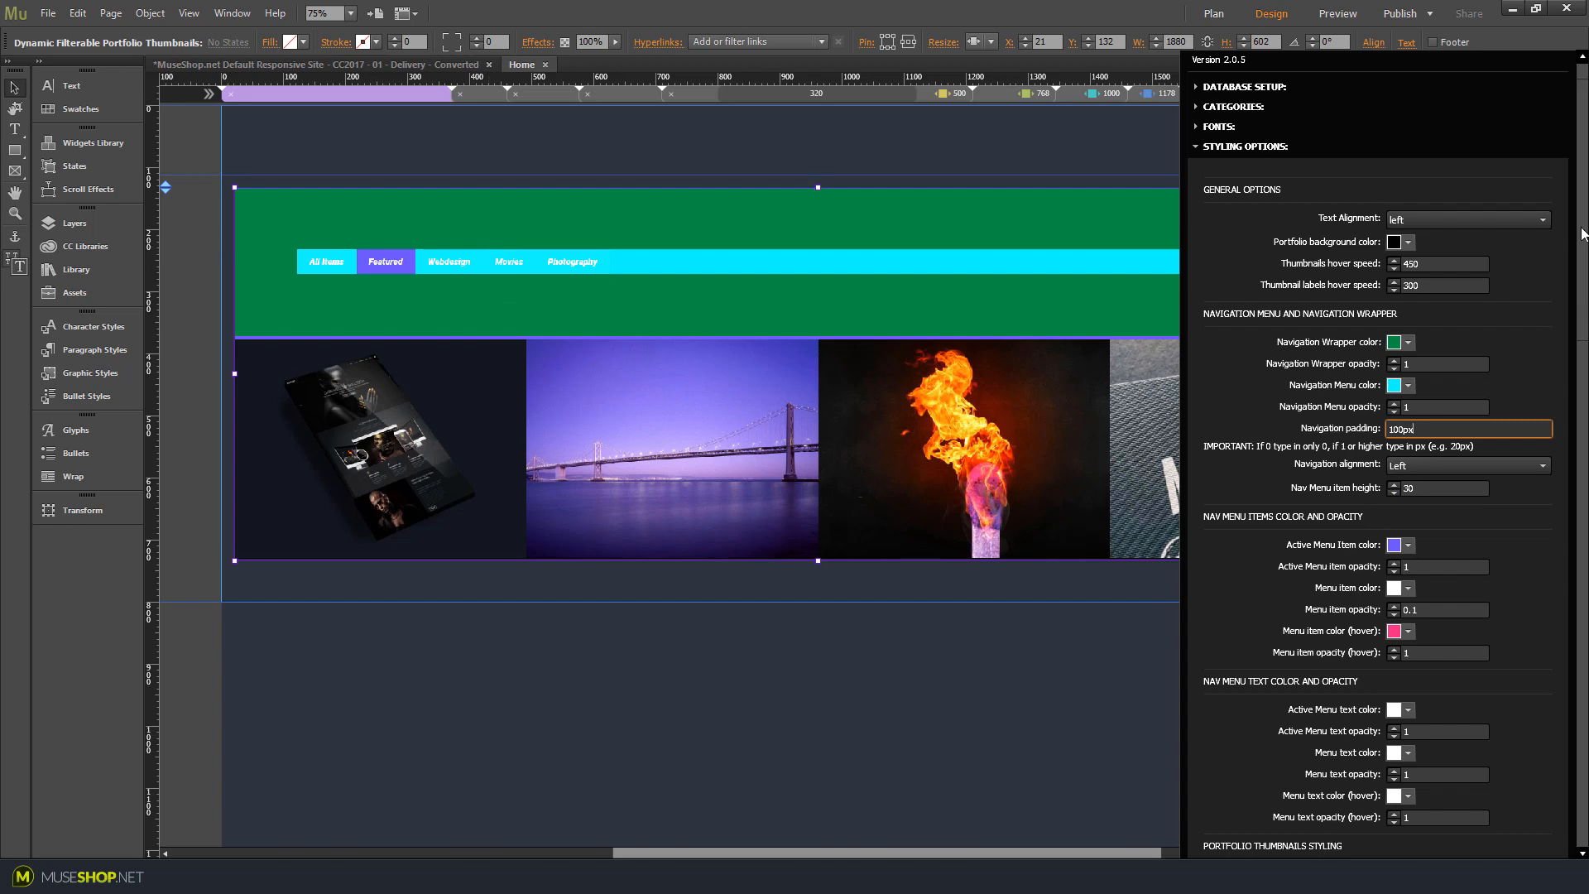
drag(1582, 228, 1582, 365)
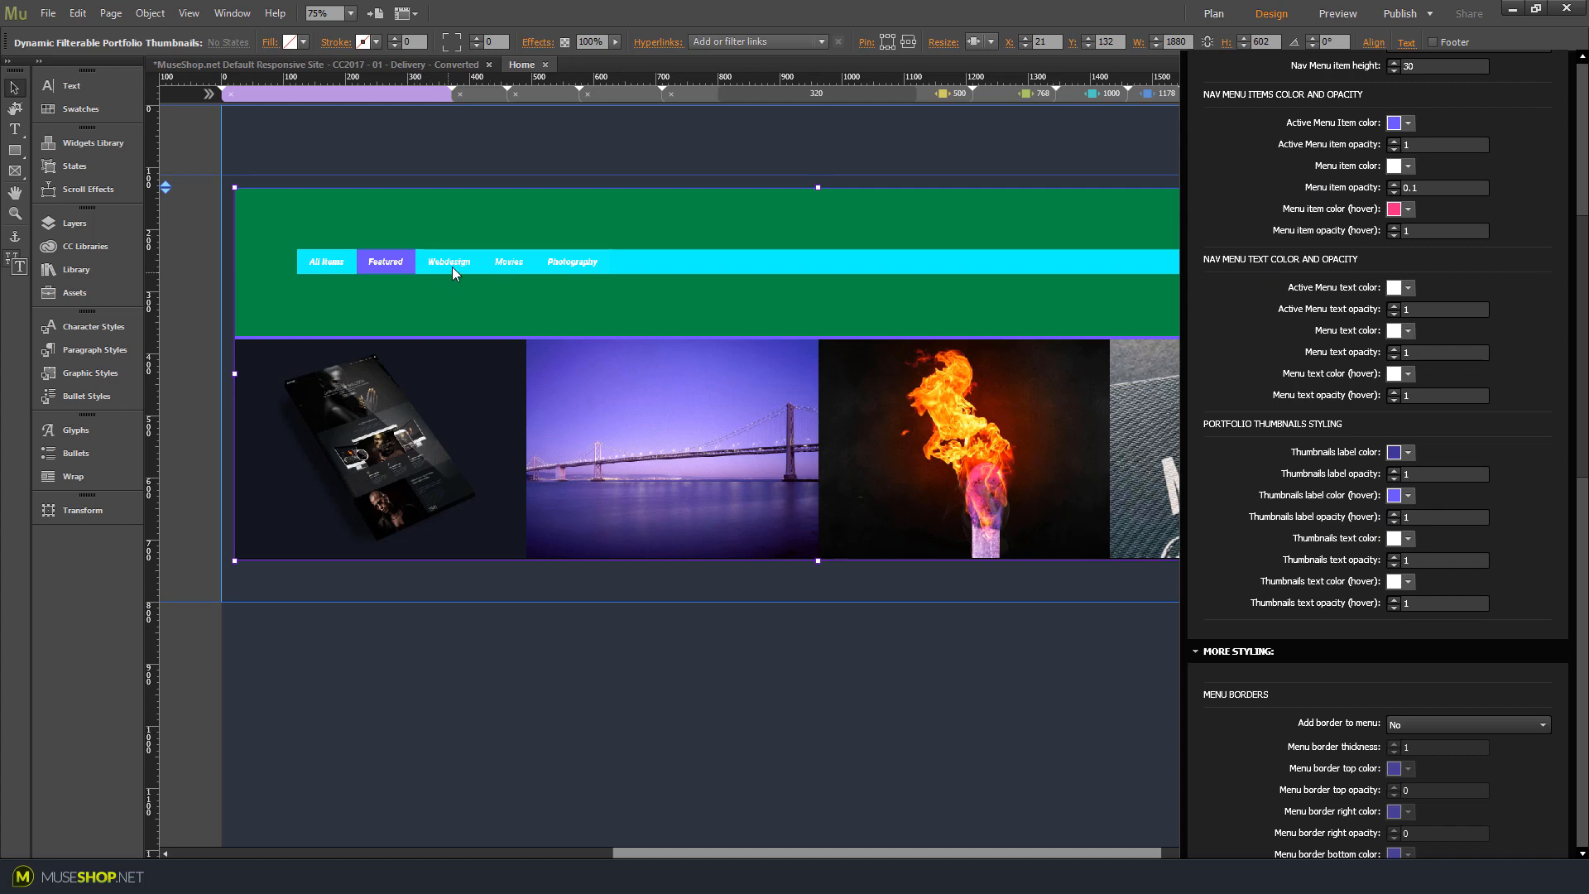
scroll(1467, 151, down, 4)
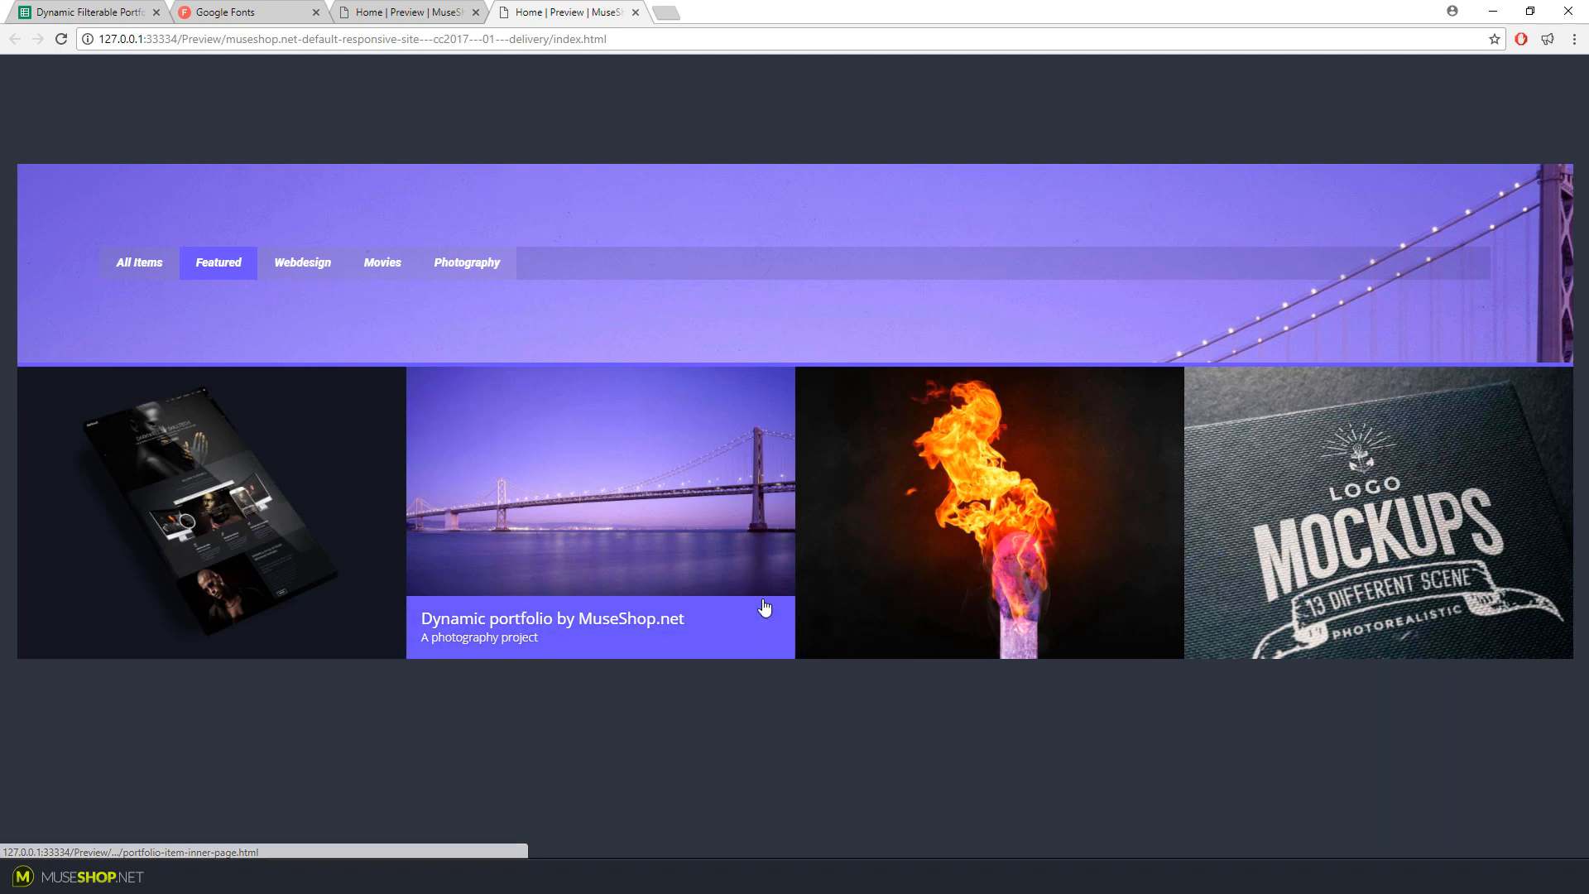
key(alt+Tab)
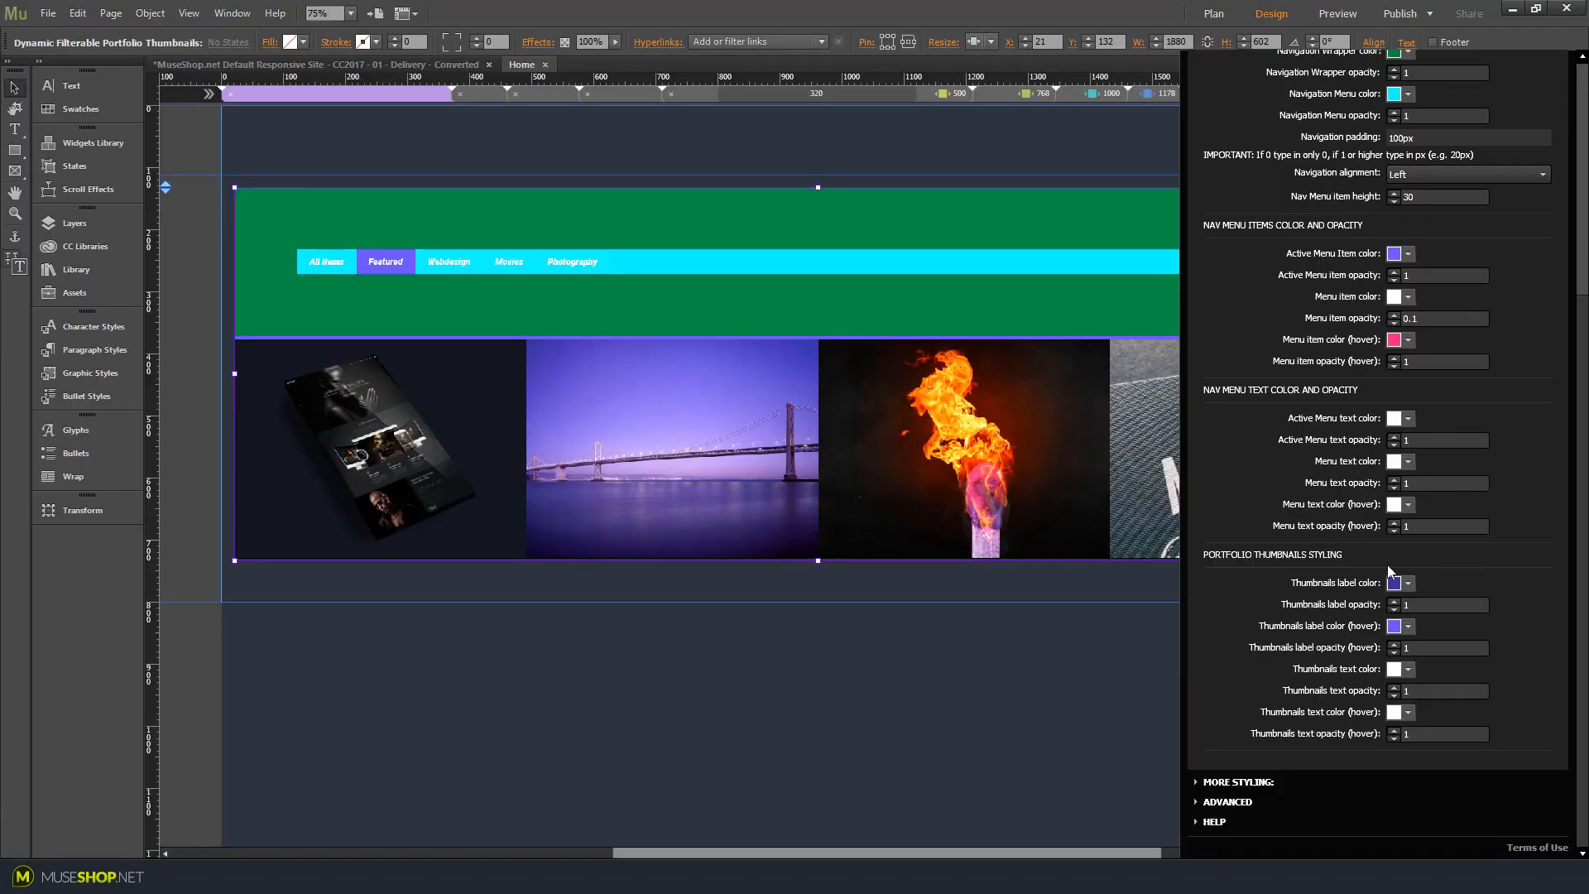
Collapse Styling Options and examine the menu border, round corner, wrapper border and background image settings under More Styling
scroll(1387, 566, up, 3)
click(1241, 119)
click(1240, 345)
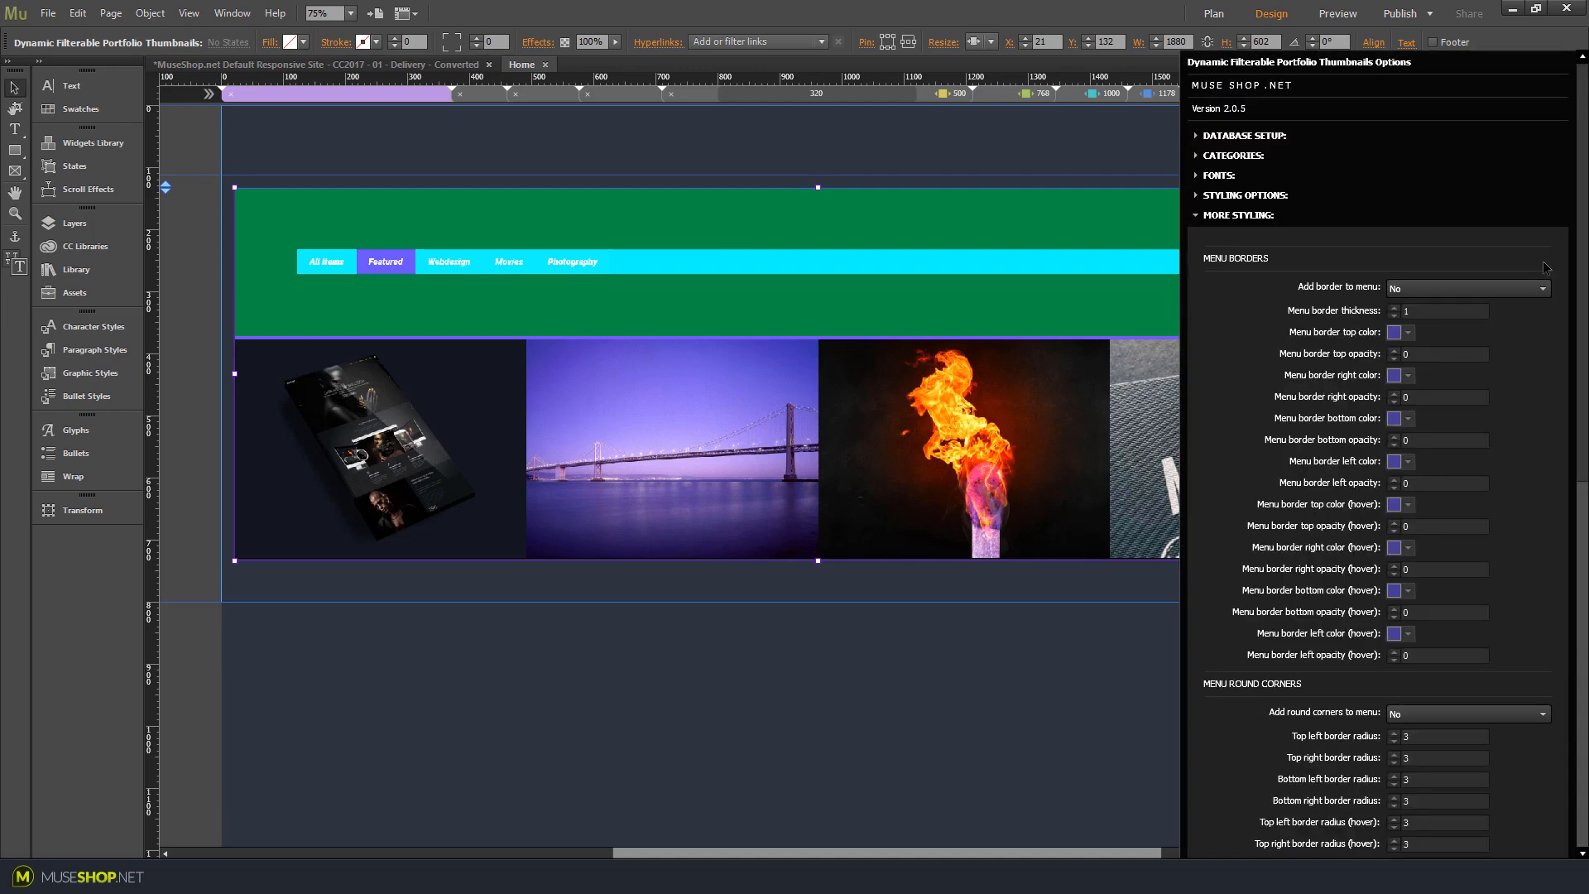
drag(1580, 273, 1559, 221)
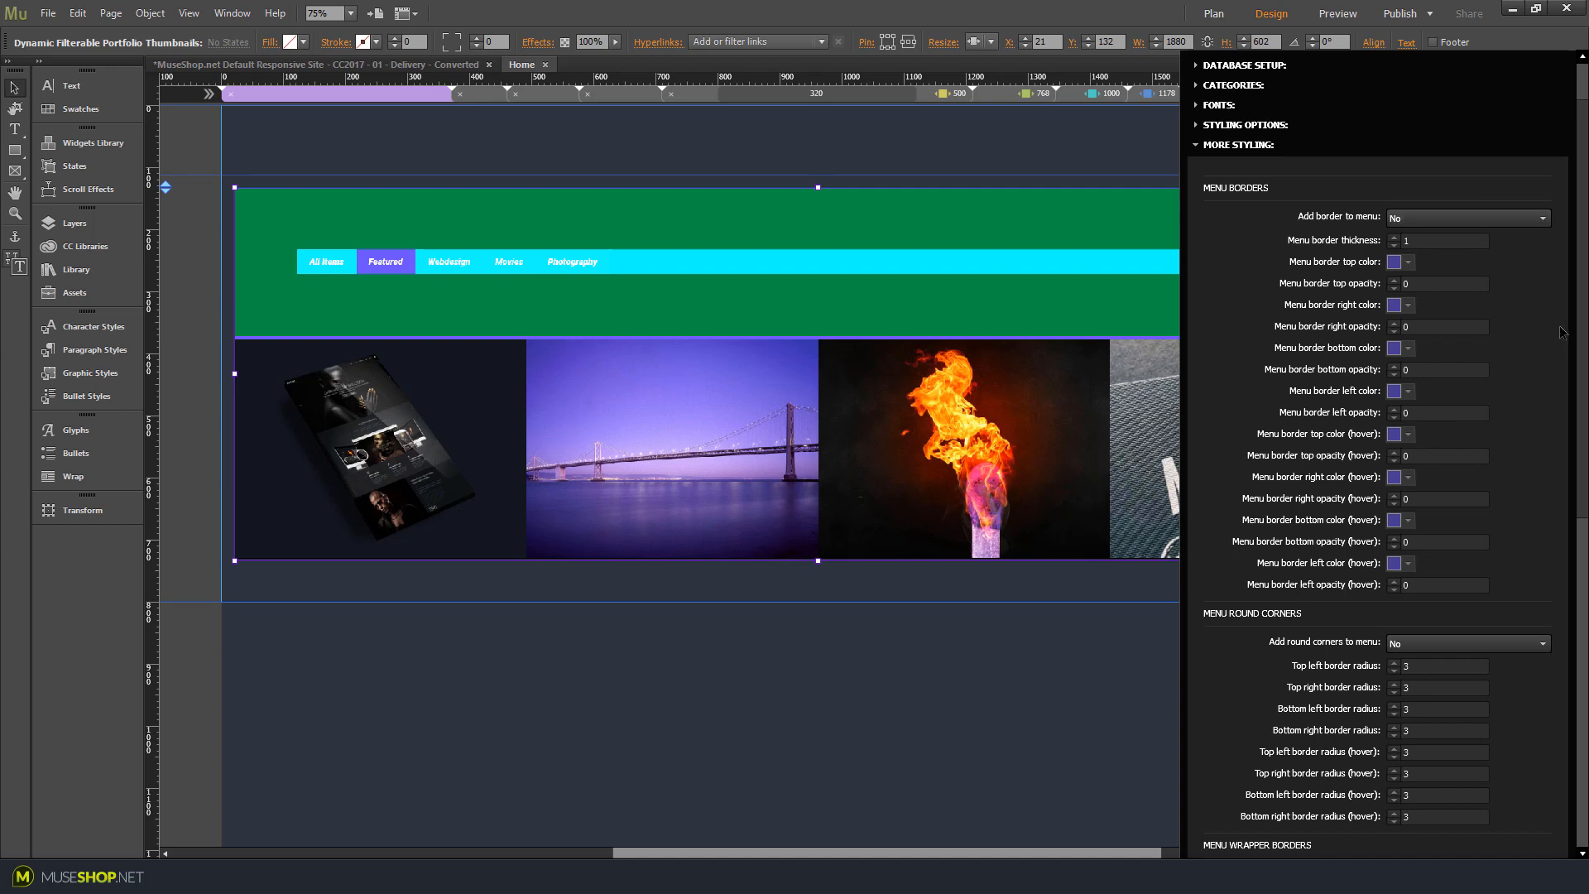
scroll(1519, 261, down, 5)
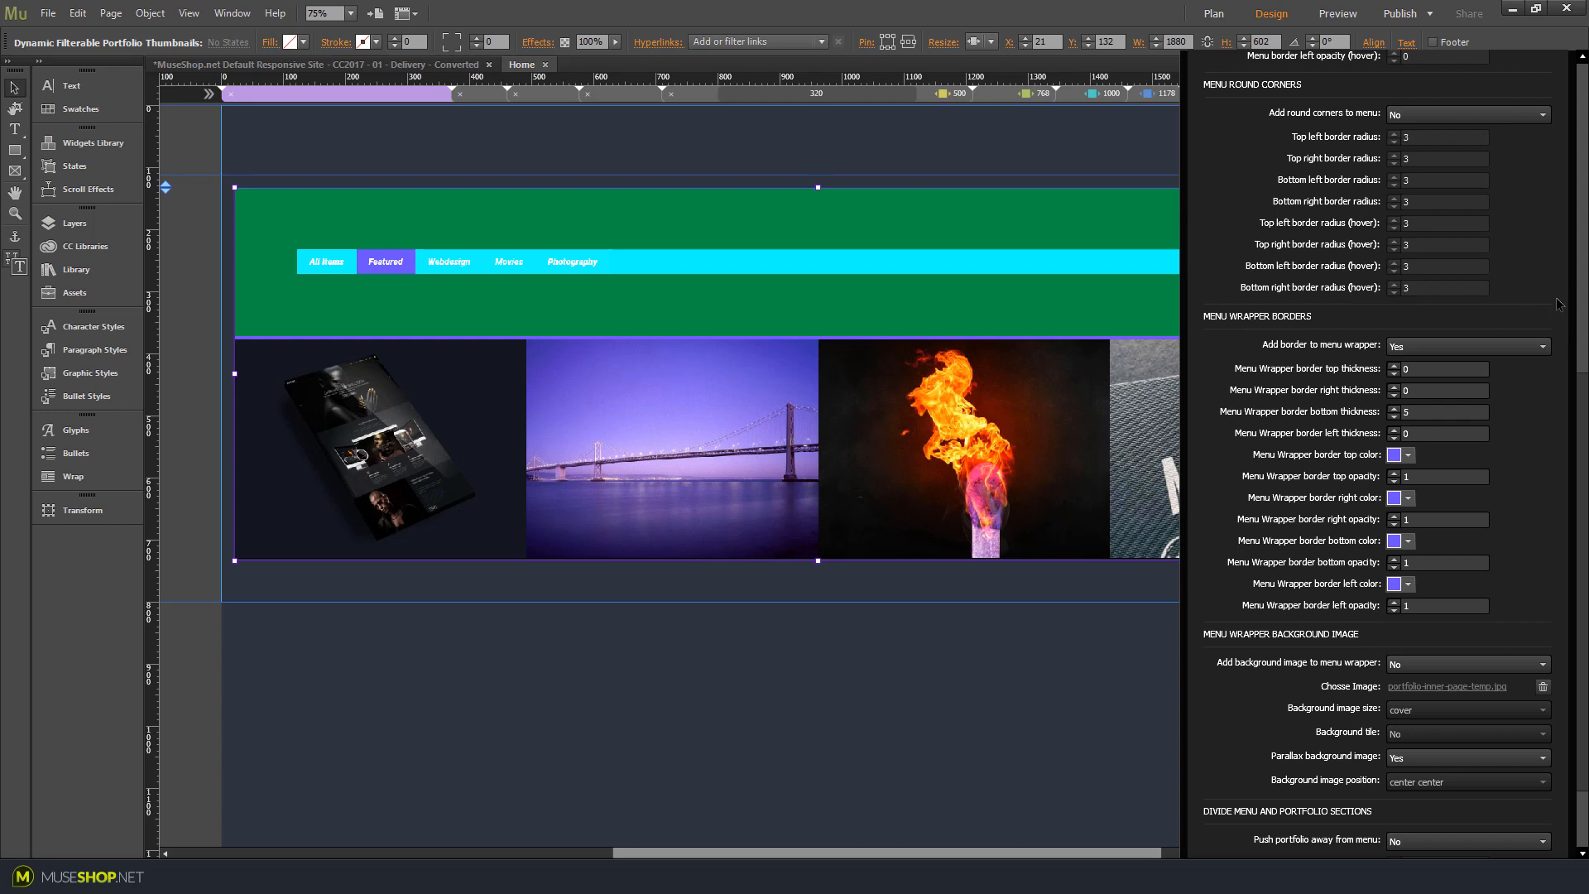
scroll(1505, 273, down, 3)
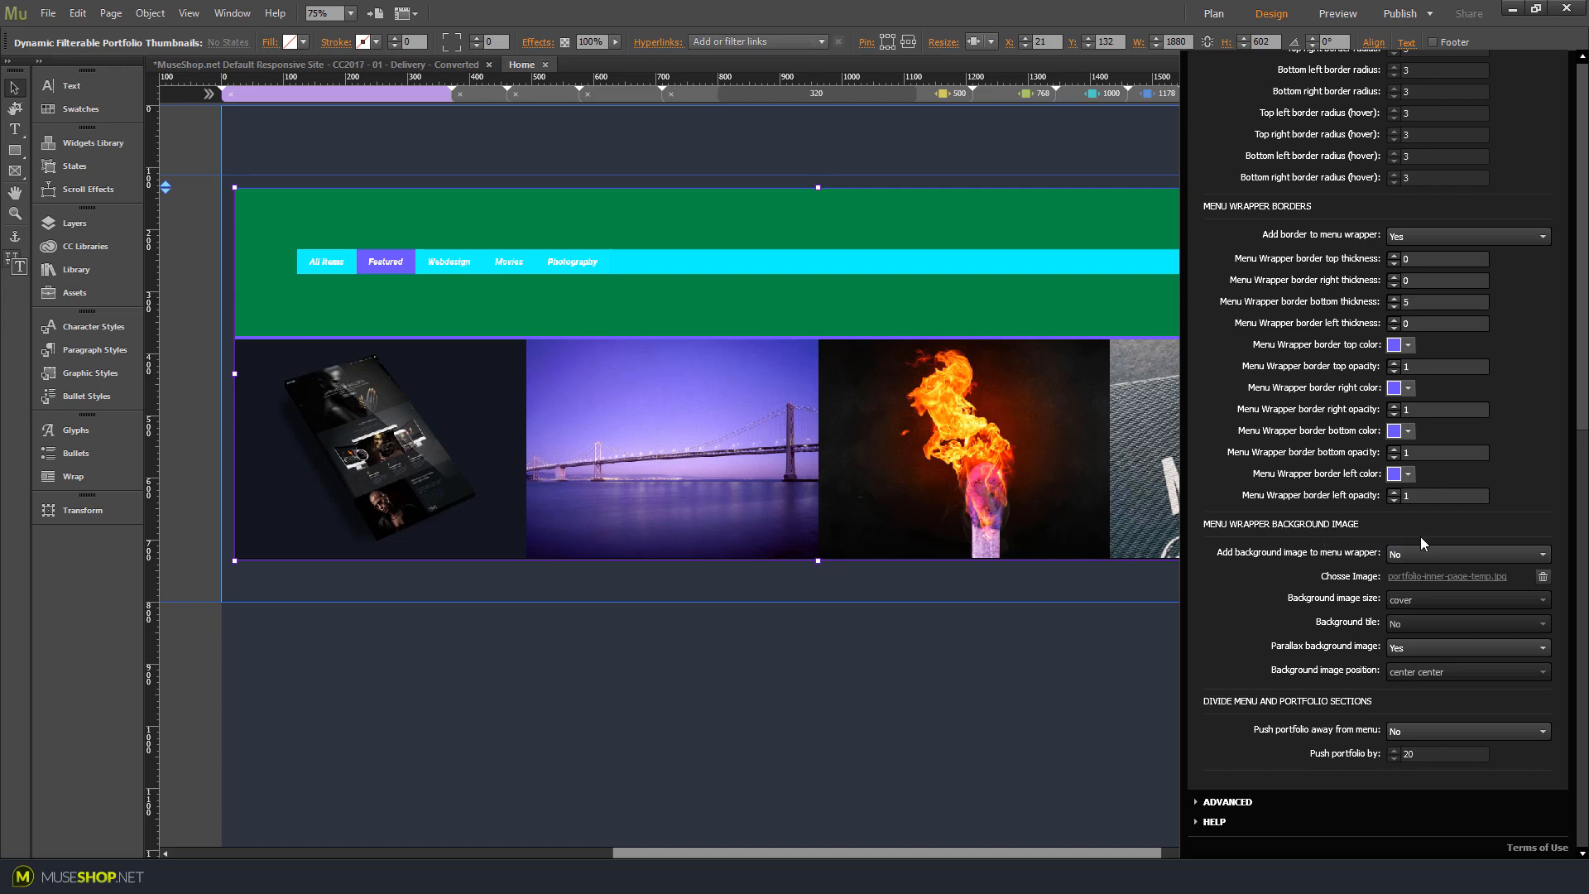
Set Add background image to menu wrapper to Yes and Push portfolio away from menu to Yes
click(1468, 556)
click(1438, 572)
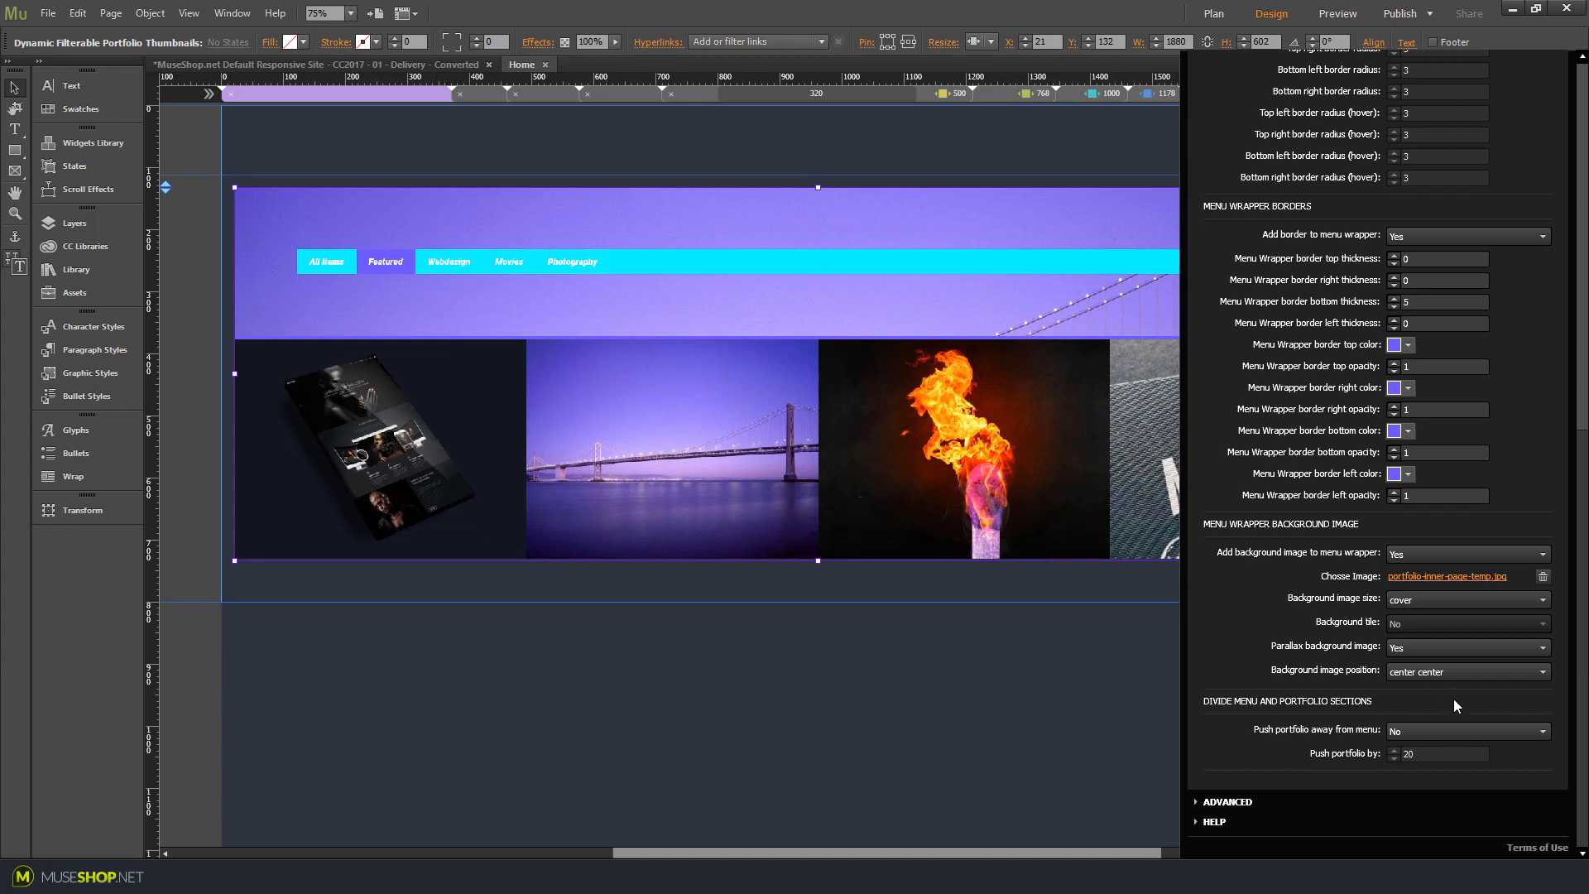
click(1456, 733)
click(1437, 749)
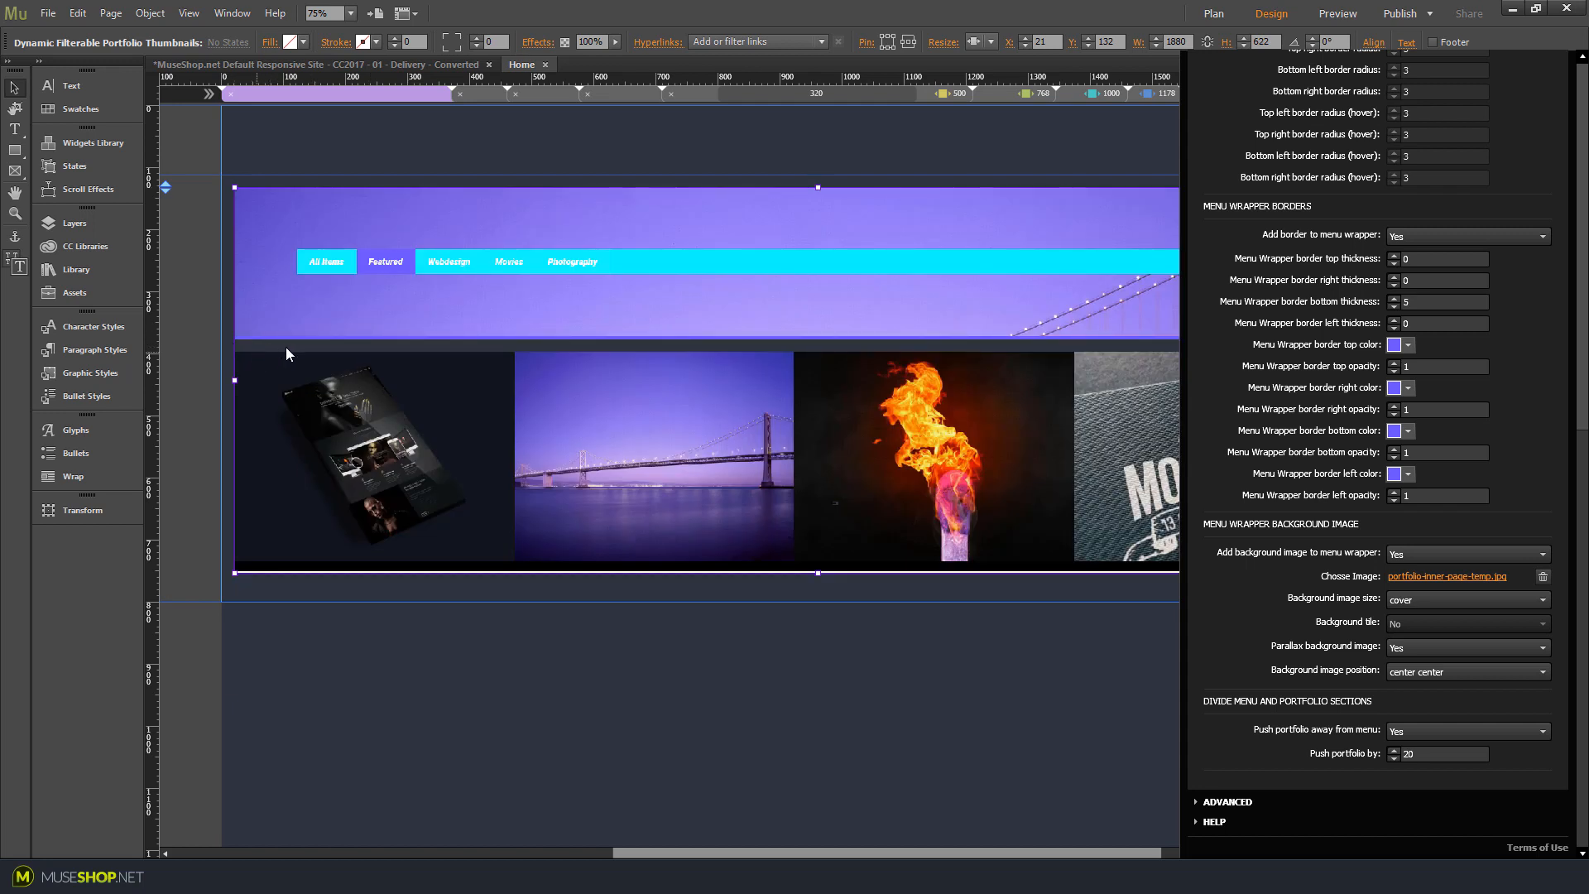
Expand the Advanced section and examine the available delays for Offset widget effect by without changing the selection
click(1227, 801)
scroll(1423, 510, down, 3)
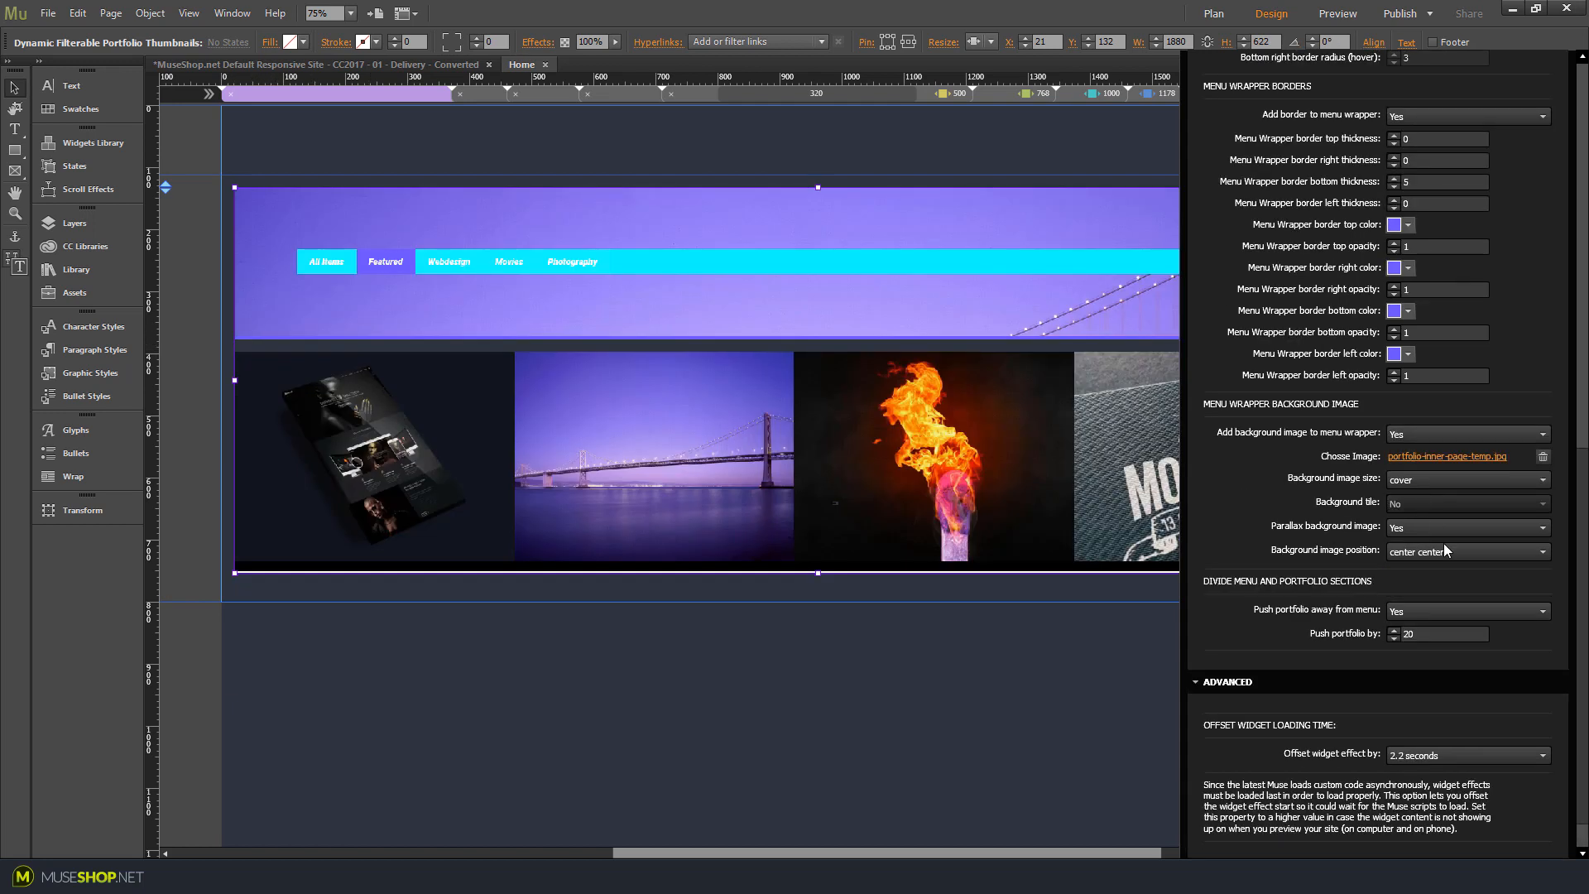
scroll(1511, 634, down, 2)
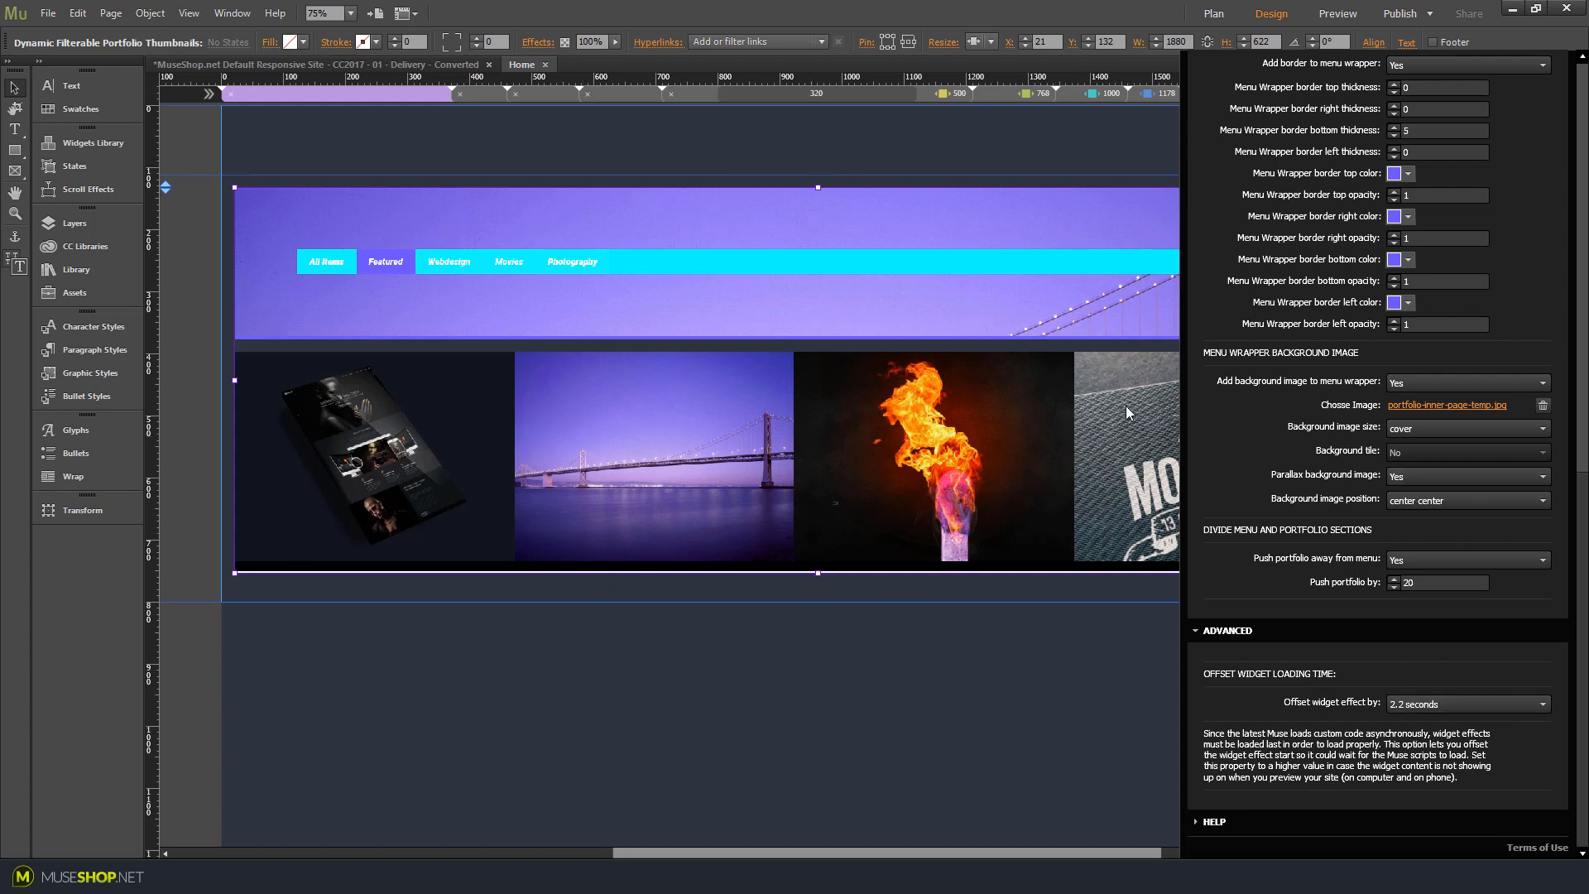
click(1503, 710)
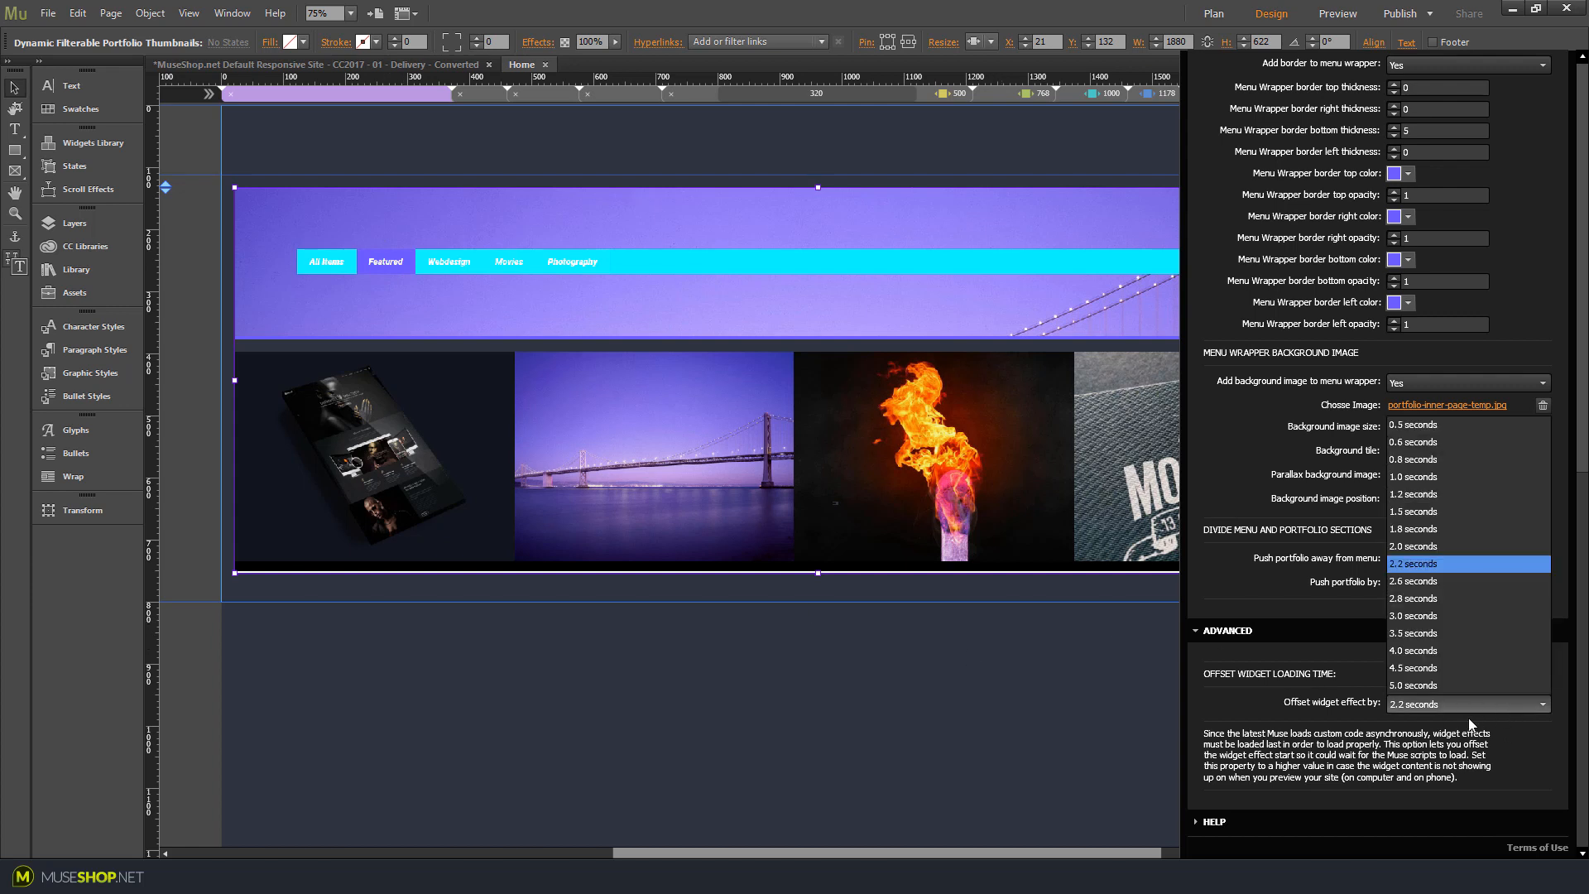
click(1358, 712)
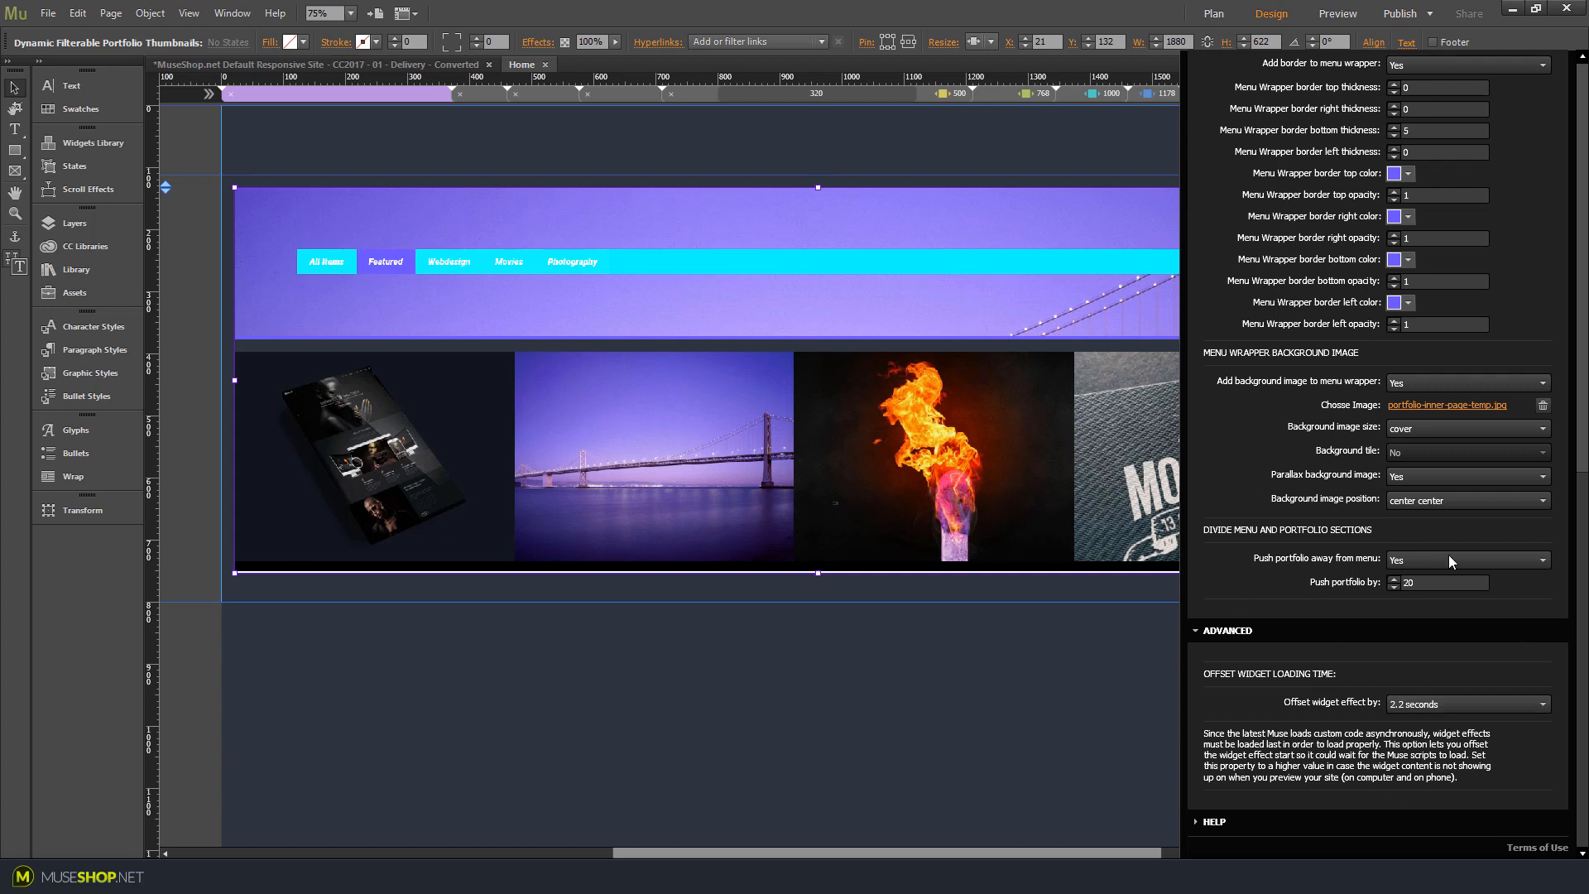
click(1432, 705)
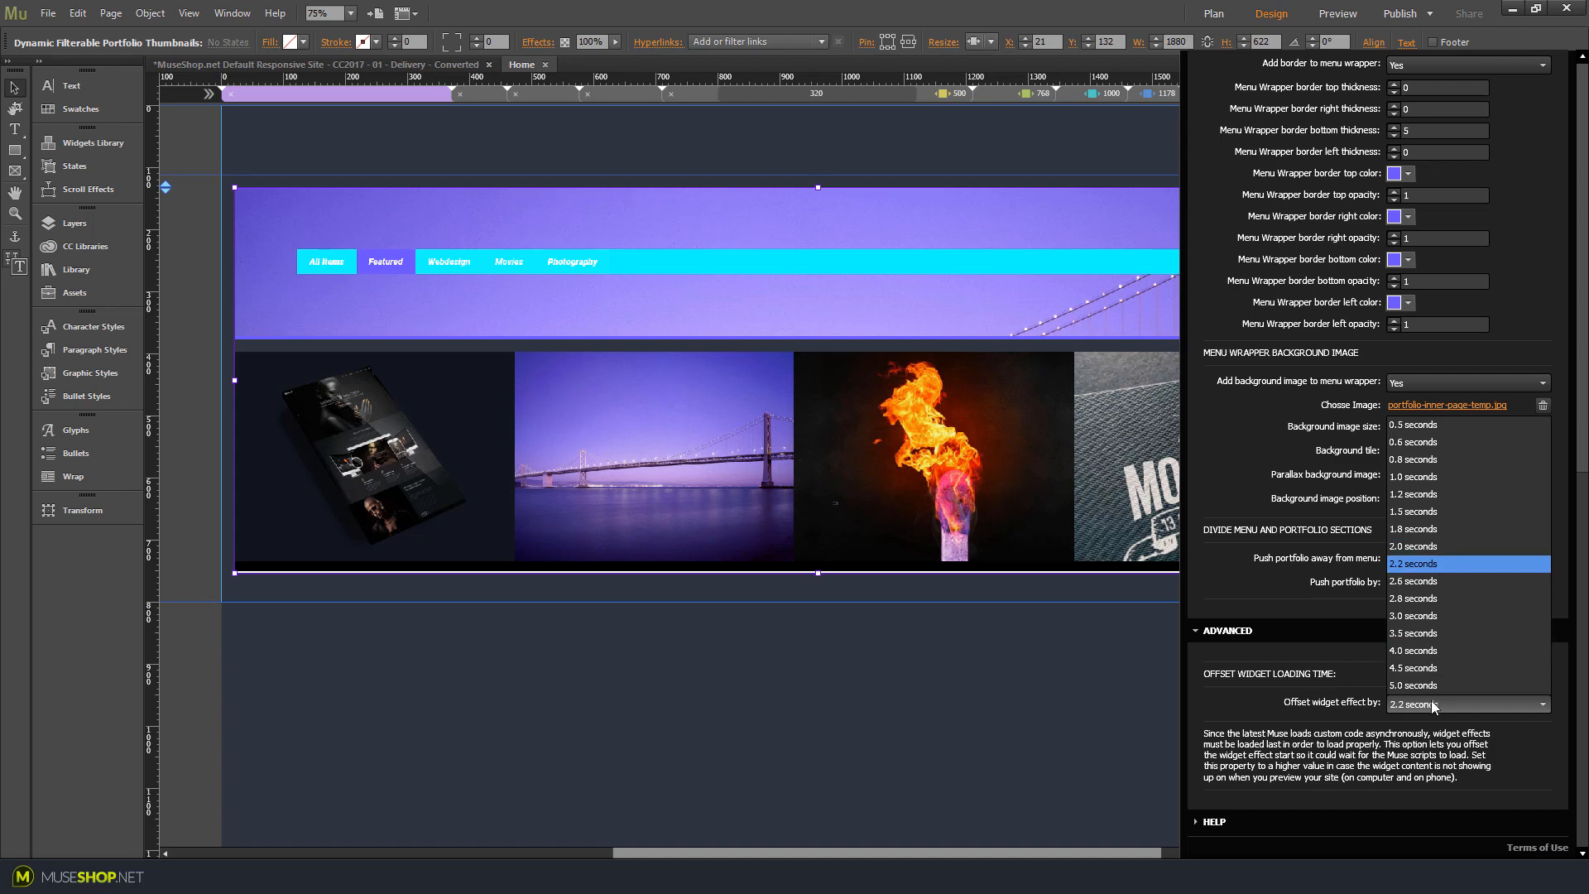
key(Escape)
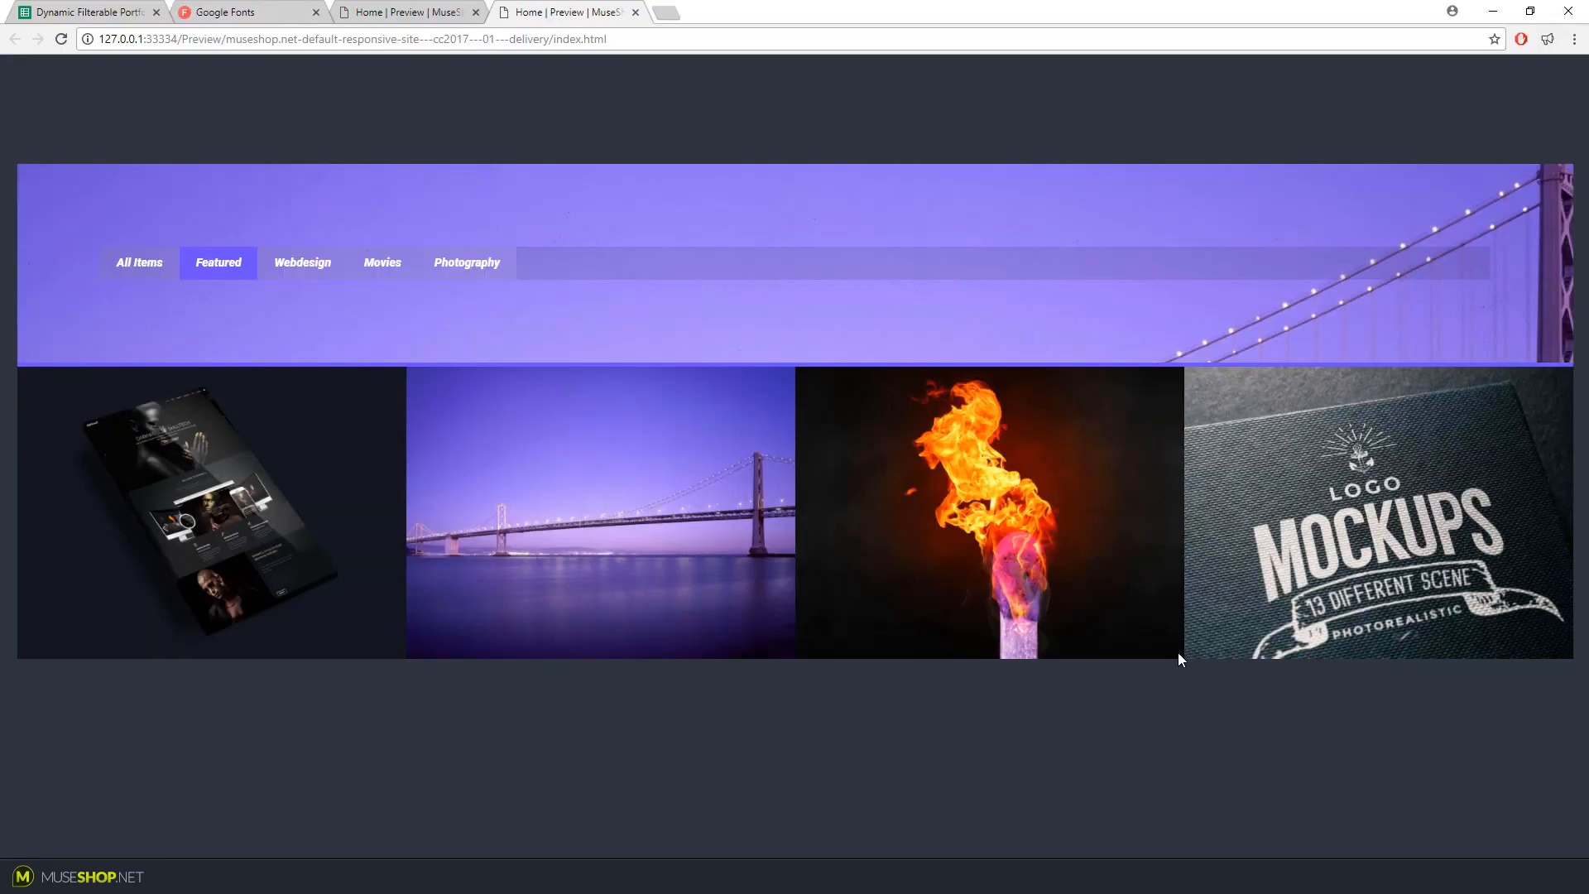